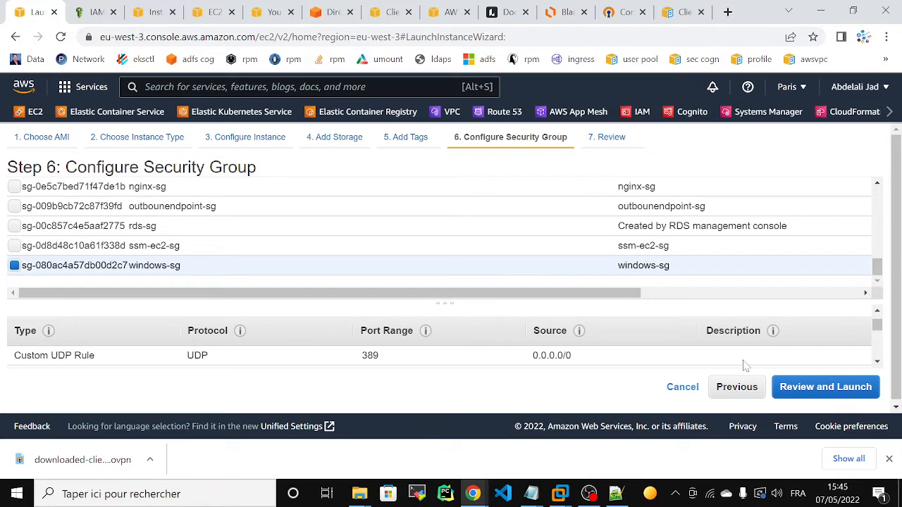
# Review and launch the instance with the ssm_manager key pair, acknowledging the private key file.
pyautogui.moveTo(877, 326)
pyautogui.mouseDown()
pyautogui.moveTo(884, 360)
pyautogui.moveTo(887, 340)
pyautogui.mouseUp()
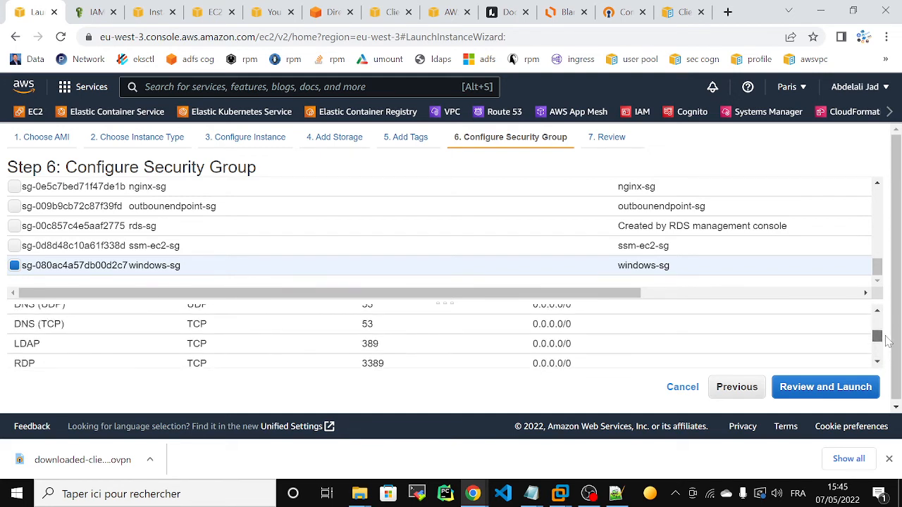
pyautogui.click(811, 397)
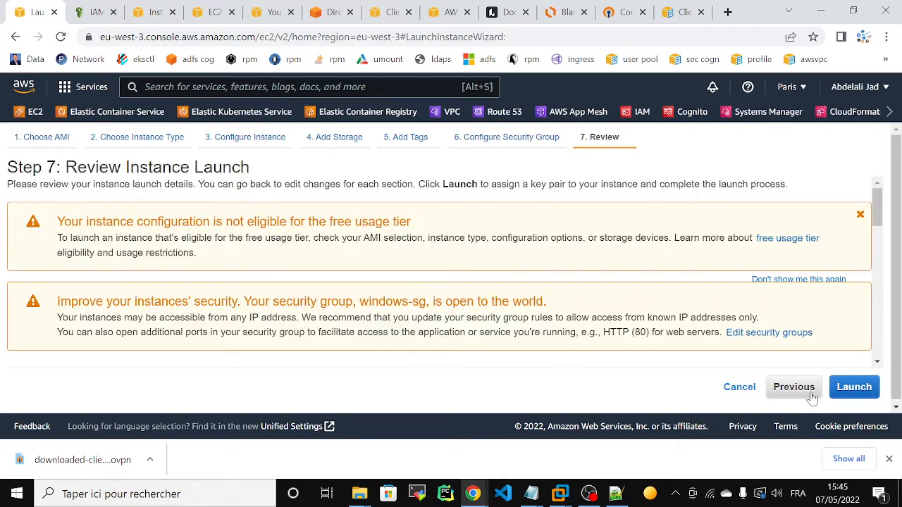
pyautogui.click(849, 391)
pyautogui.click(332, 323)
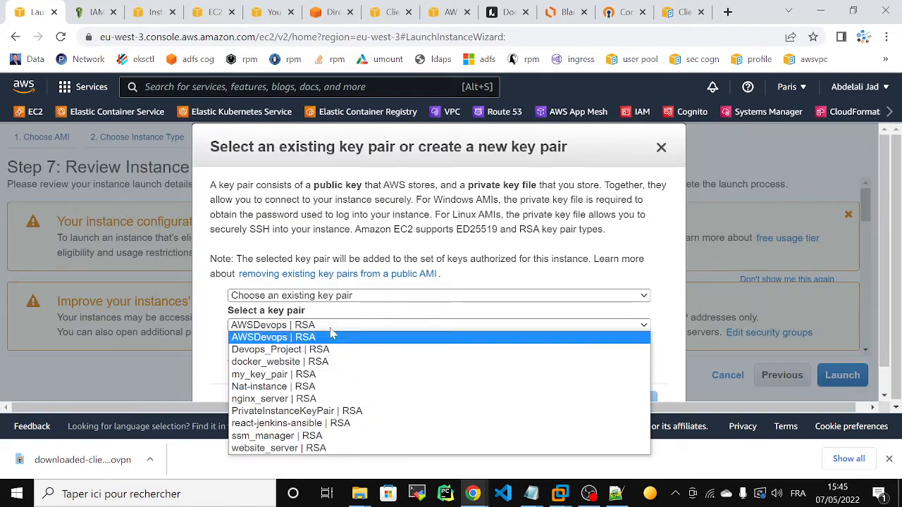
pyautogui.click(278, 435)
pyautogui.click(234, 346)
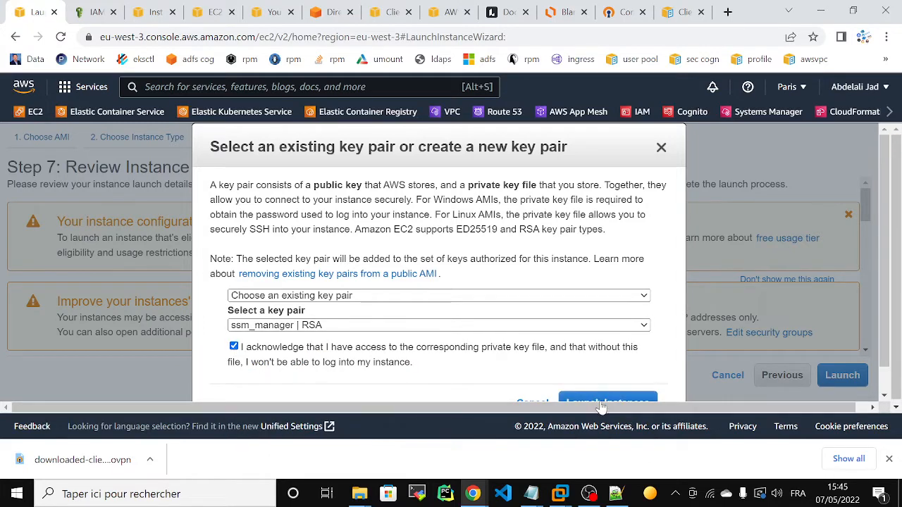
pyautogui.click(606, 403)
pyautogui.click(889, 459)
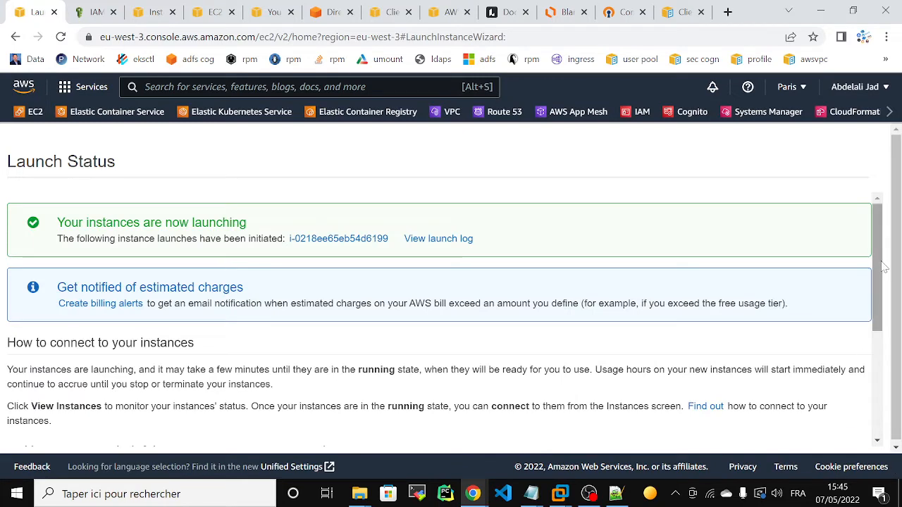
# Confirm client-vpn-acm is Available, then connect OpenVPN using the downloaded-client-config (1) profile.
pyautogui.click(377, 13)
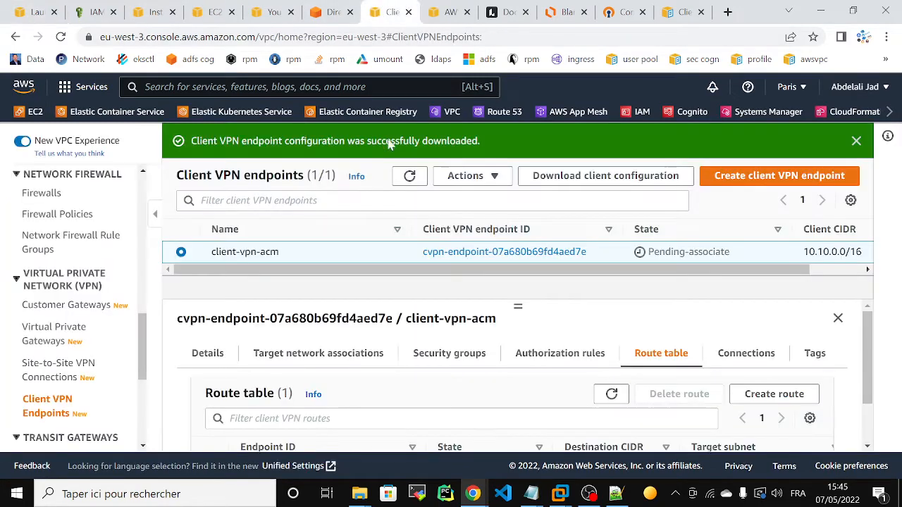
pyautogui.click(409, 176)
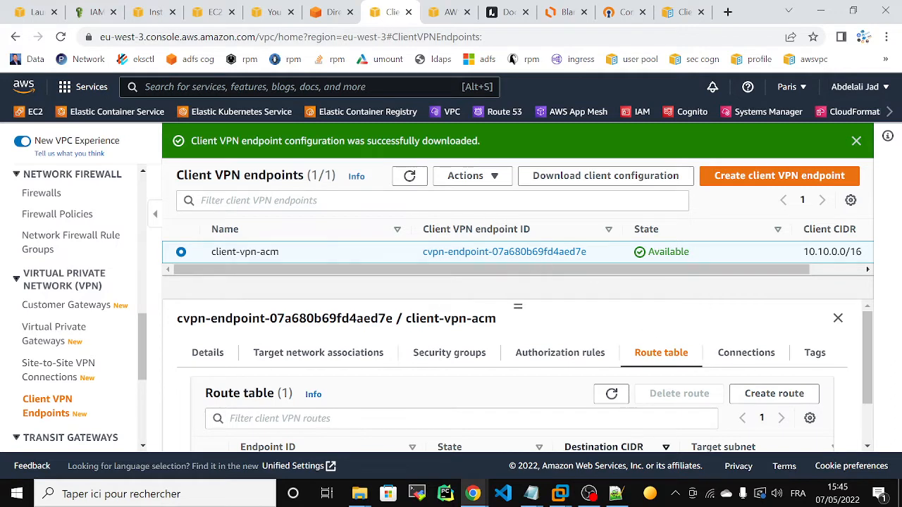
pyautogui.click(675, 494)
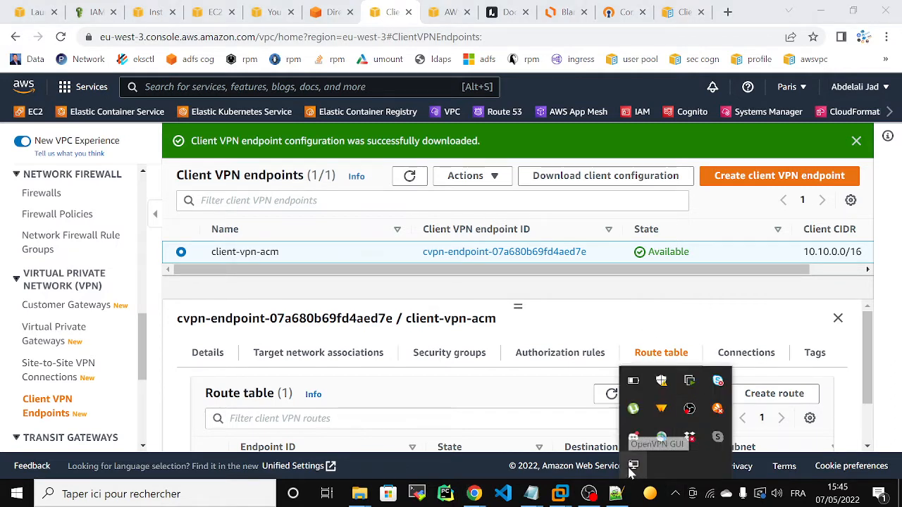
pyautogui.rightClick(632, 466)
pyautogui.moveTo(574, 435)
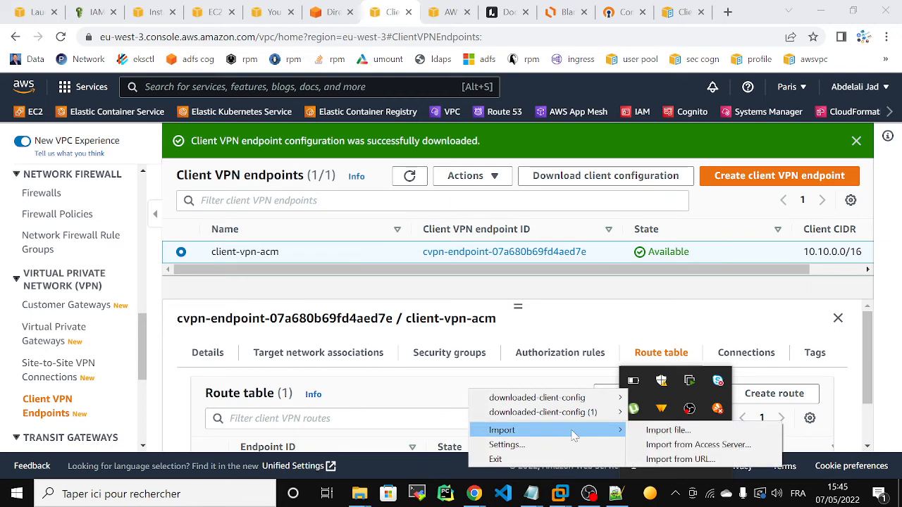
pyautogui.moveTo(525, 415)
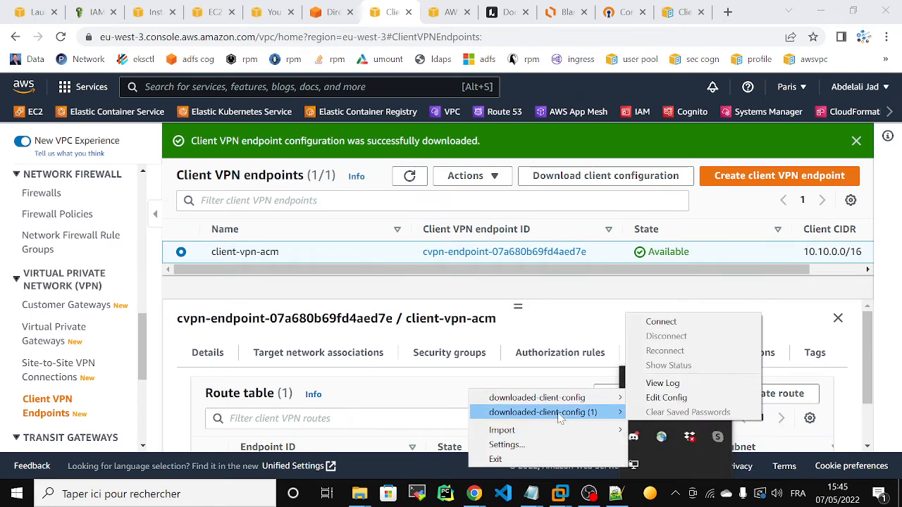
pyautogui.click(702, 321)
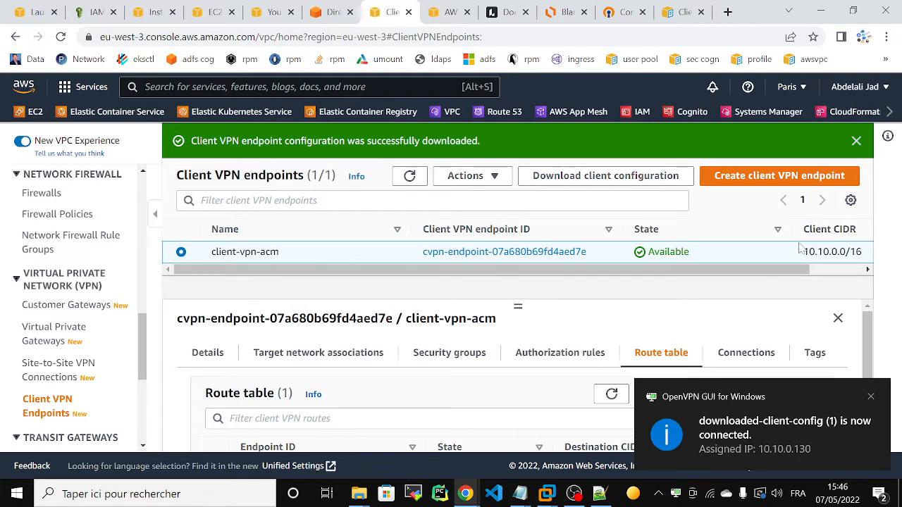
pyautogui.click(232, 497)
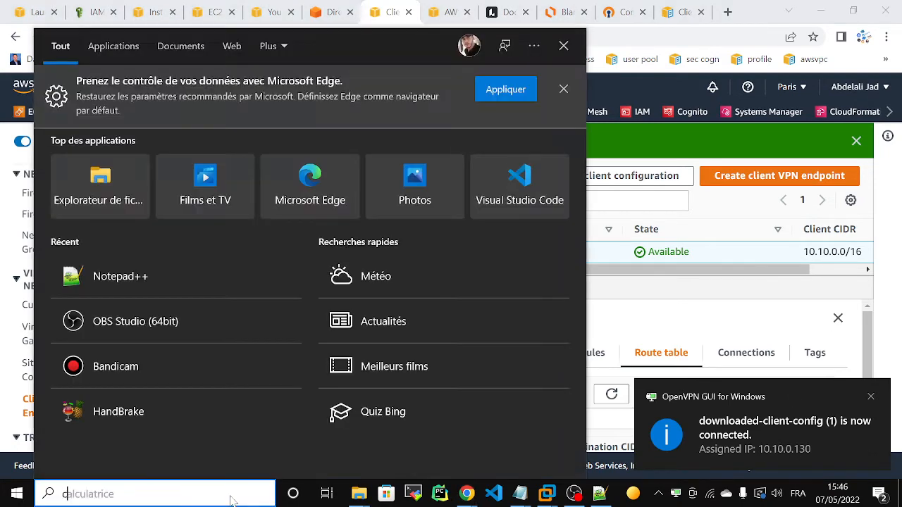
# Open Command Prompt and ping the private instance at 16.10.0.247.
pyautogui.write('cmd')
pyautogui.press('Return')
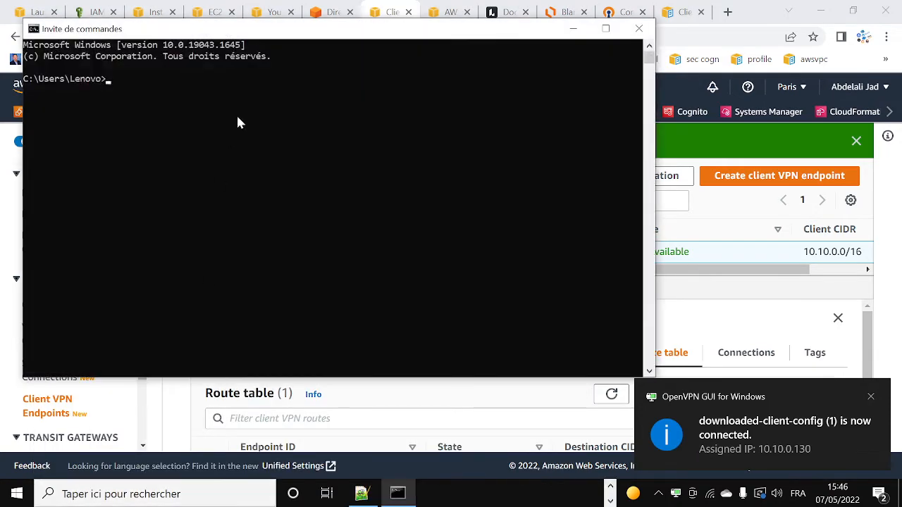
pyautogui.write('ping 16.10.0.247')
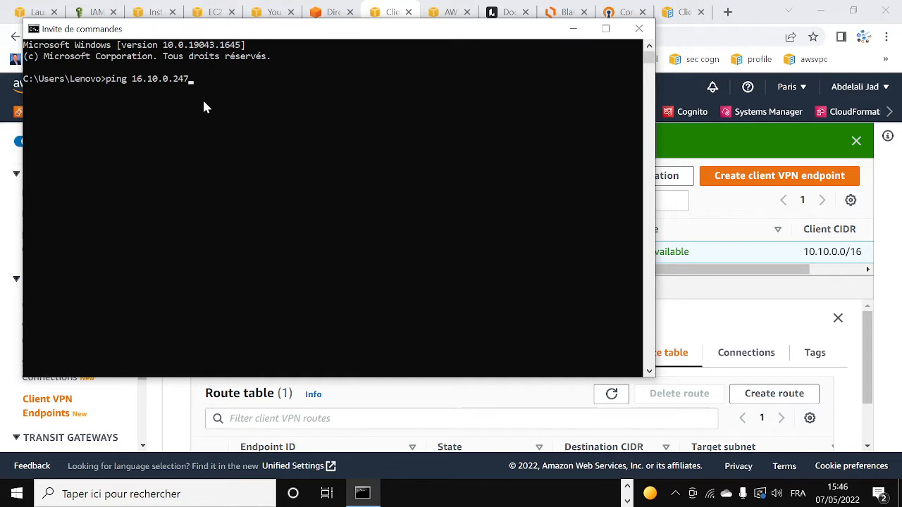
pyautogui.press('Return')
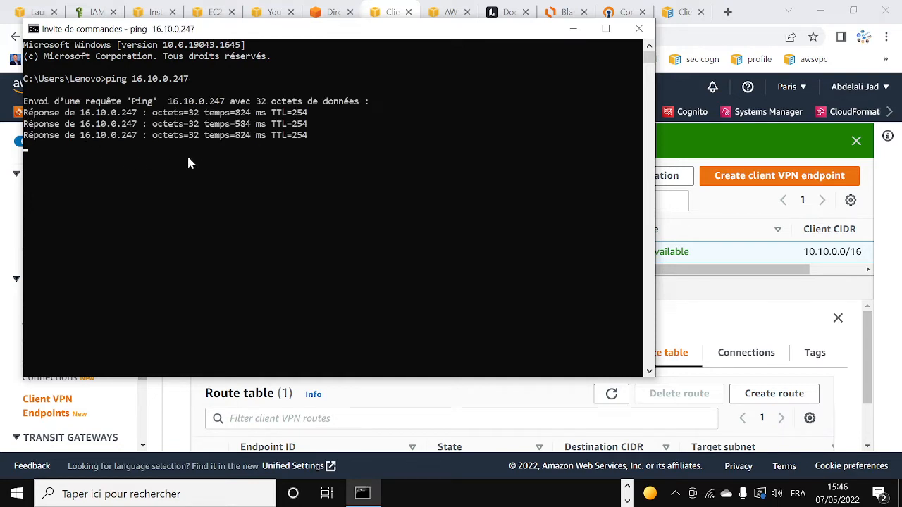
pyautogui.press('Return')
# Run ipconfig, fixing the mistyped ifconfig, and check the OpenVPN TAP adapter shows 10.10.0.130.
pyautogui.write('if')
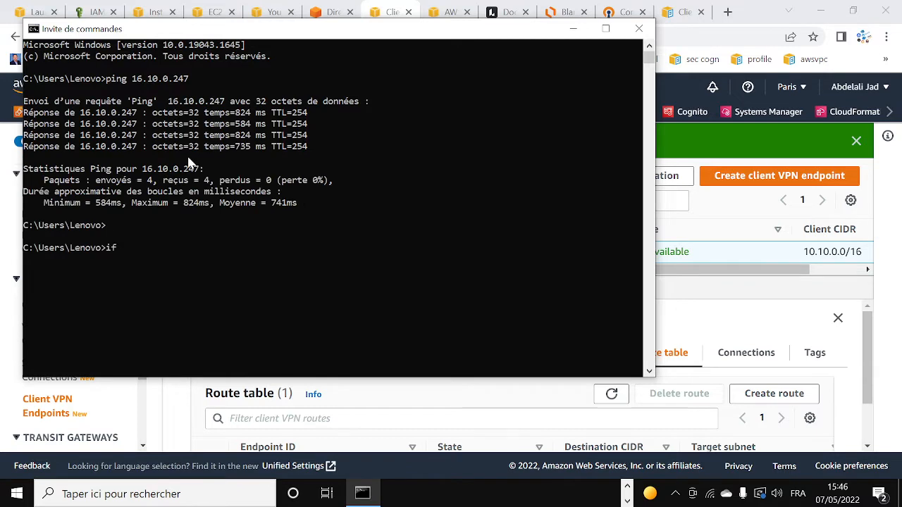
pyautogui.write('config')
pyautogui.press('Return')
pyautogui.press('Up')
pyautogui.press('Left')
pyautogui.press('Left')
pyautogui.press('Left')
pyautogui.press('Left')
pyautogui.press('Left')
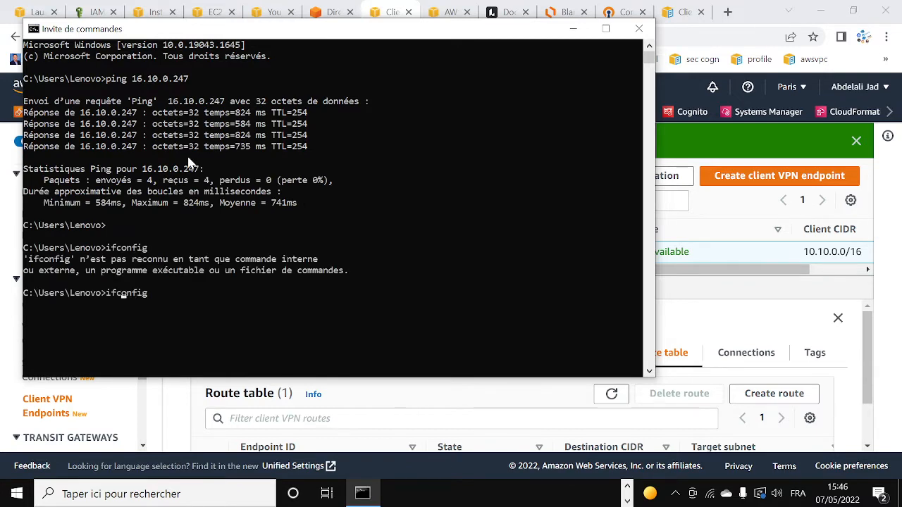
pyautogui.press('BackSpace')
pyautogui.write('p')
pyautogui.press('Return')
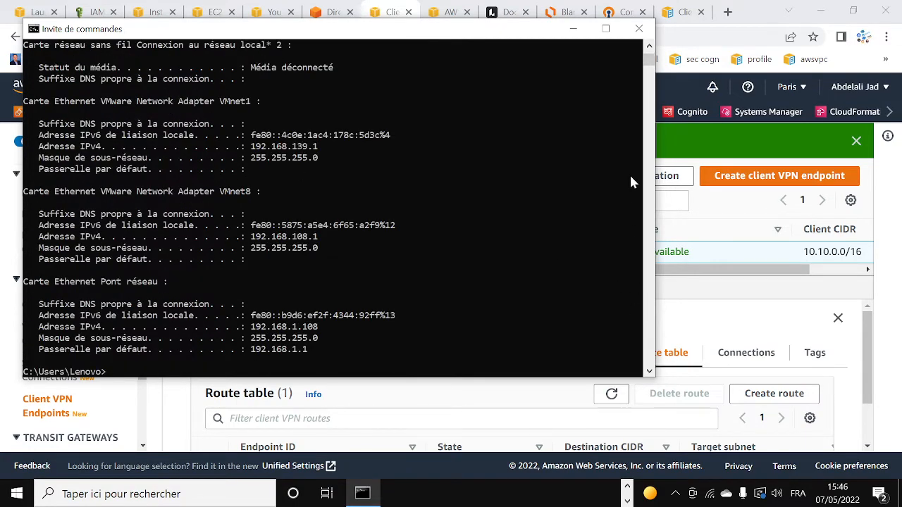
pyautogui.scroll(15, 649, 63)
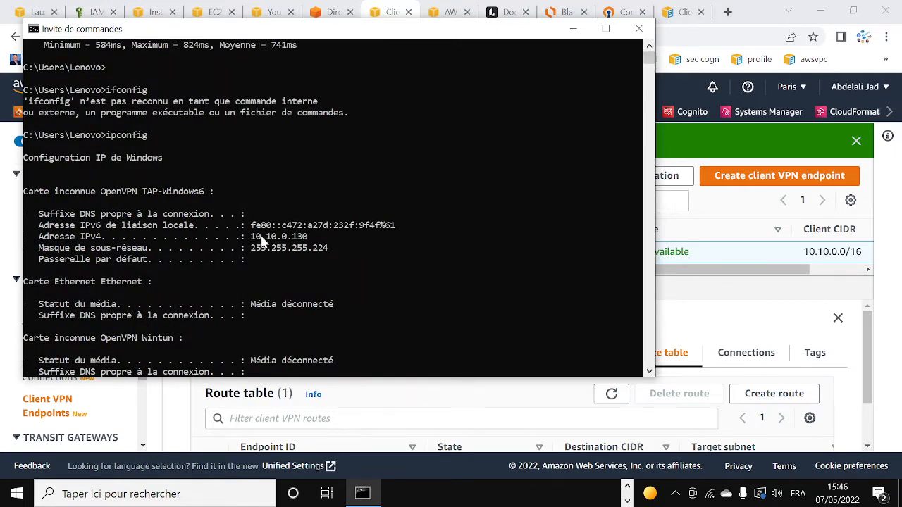
pyautogui.click(717, 20)
# Try loading google.com in a new tab, see it time out, and close that tab.
pyautogui.click(727, 12)
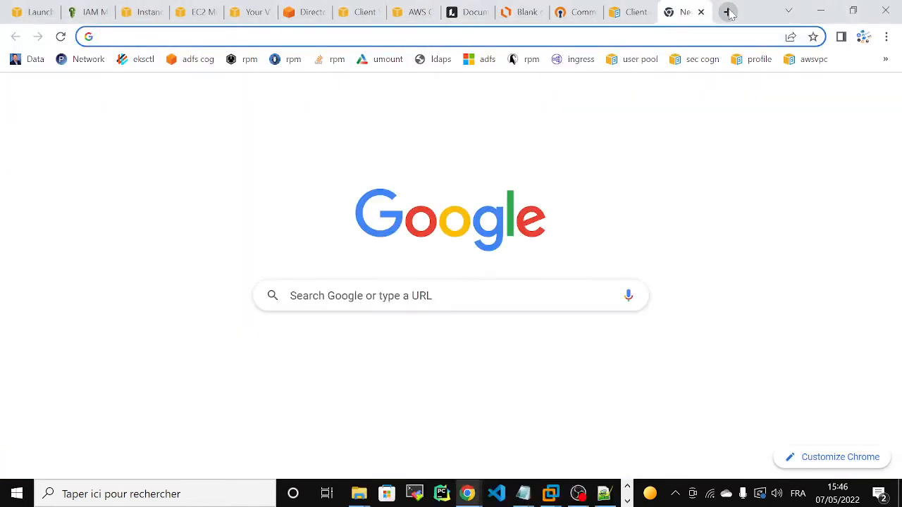
pyautogui.write('g')
pyautogui.press('Return')
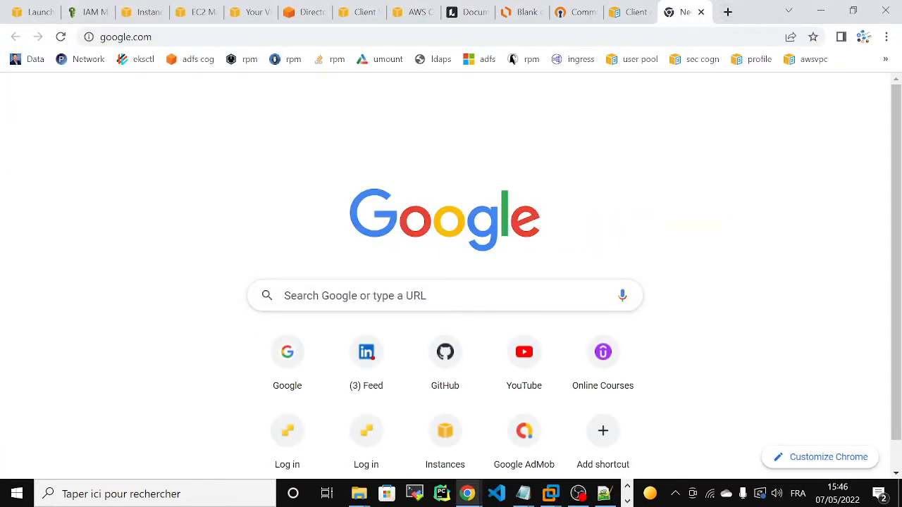
pyautogui.click(450, 37)
pyautogui.press('Return')
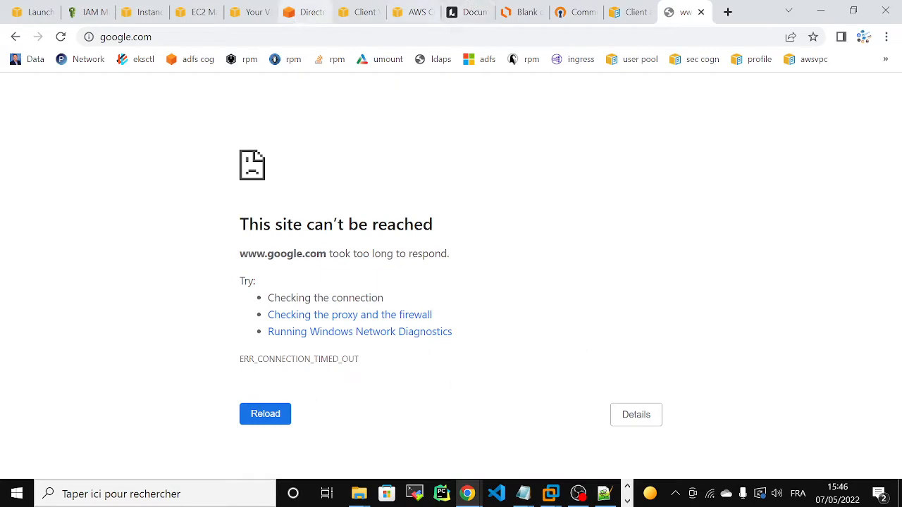
pyautogui.click(701, 13)
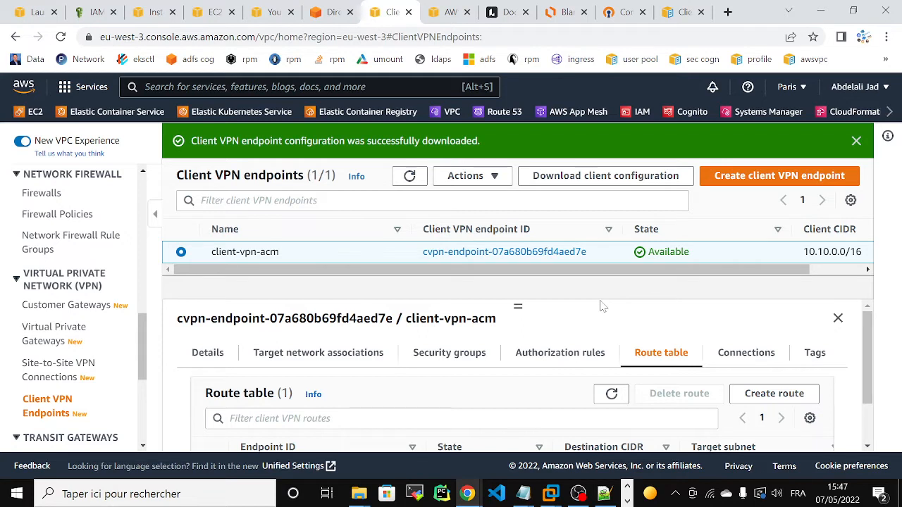
# Show the Authorization rules tab in the client-vpn-acm endpoint details panel.
pyautogui.click(561, 357)
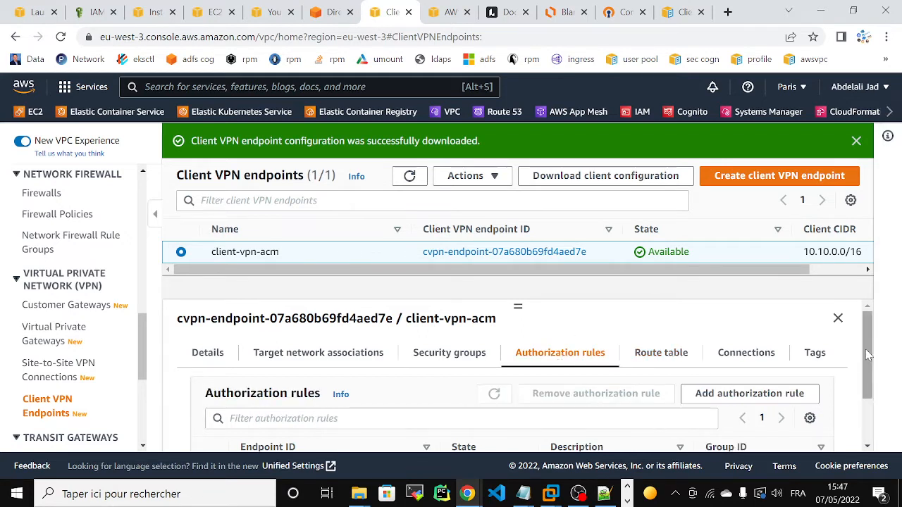
pyautogui.scroll(-2, 874, 379)
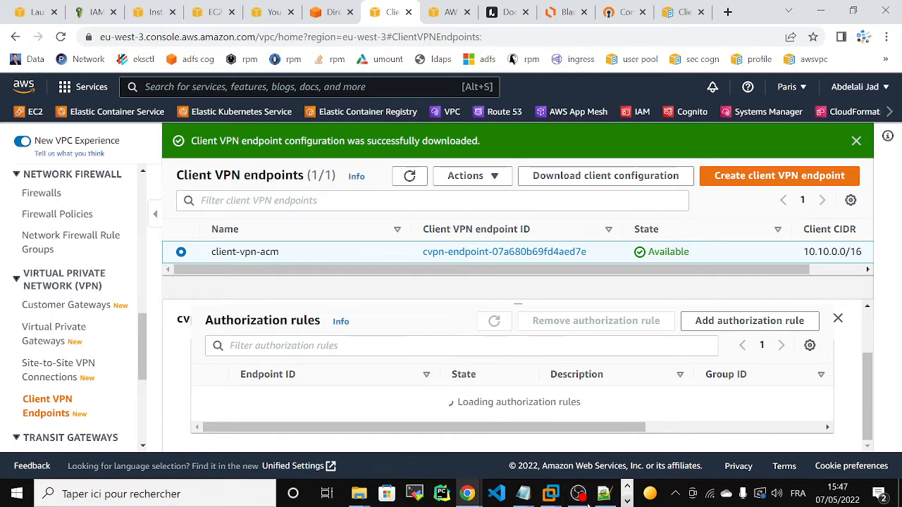
# Bring up the Téléchargements folder and enter cmd in its address bar.
pyautogui.moveTo(360, 493)
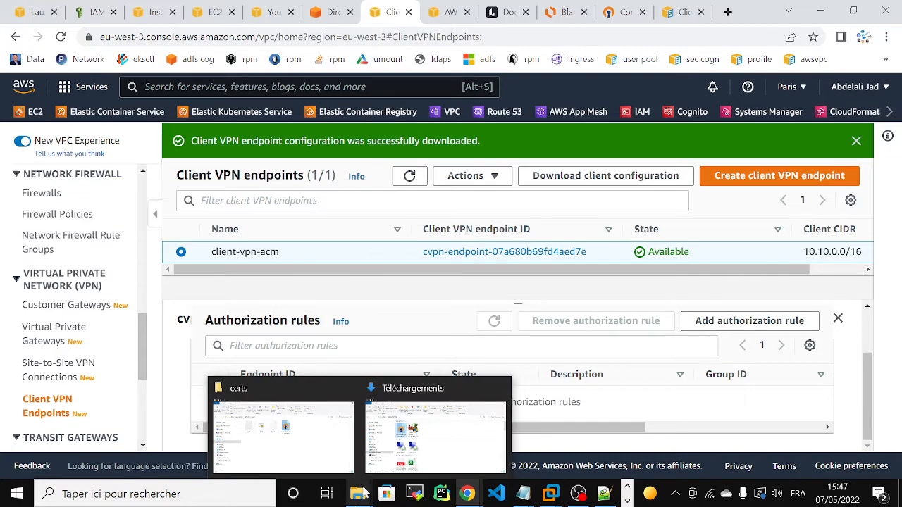
pyautogui.click(446, 447)
pyautogui.click(265, 120)
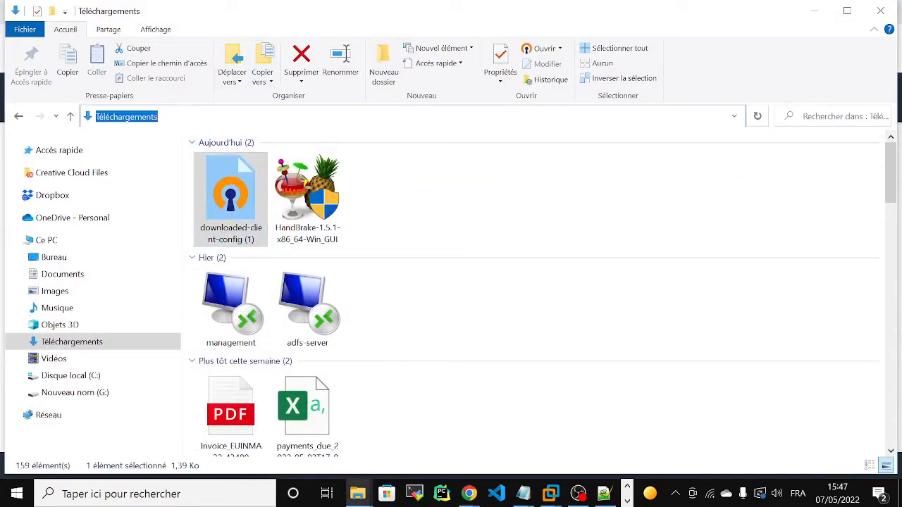
pyautogui.write('cmd')
pyautogui.press('Return')
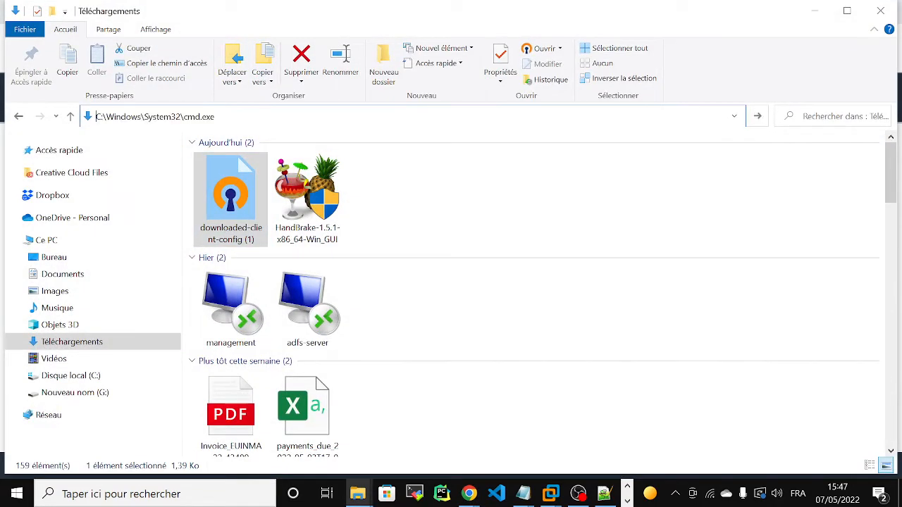
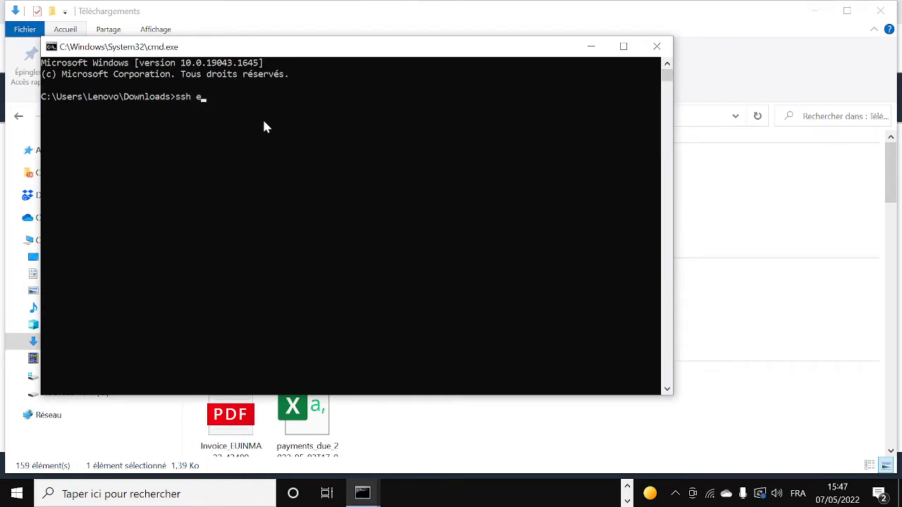
pyautogui.write('c2-user@16.10.0.247 -i ss')
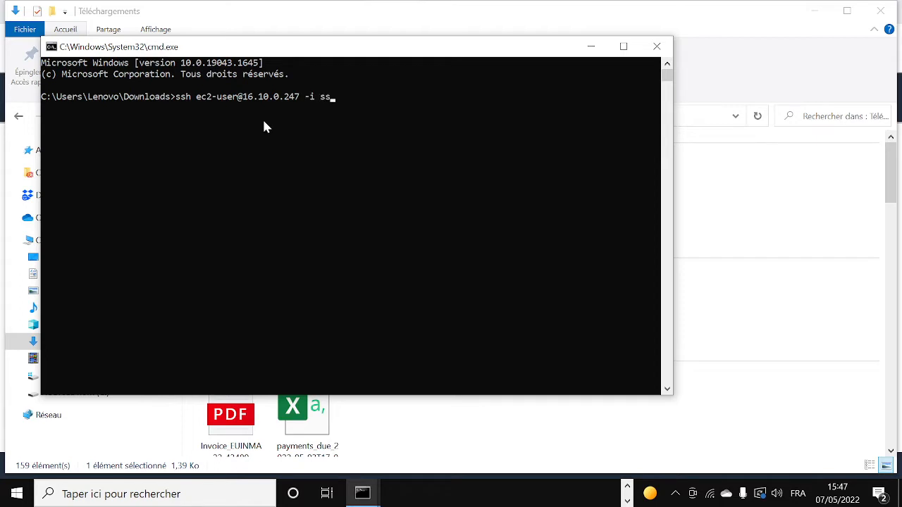
pyautogui.press('Tab')
pyautogui.press('Return')
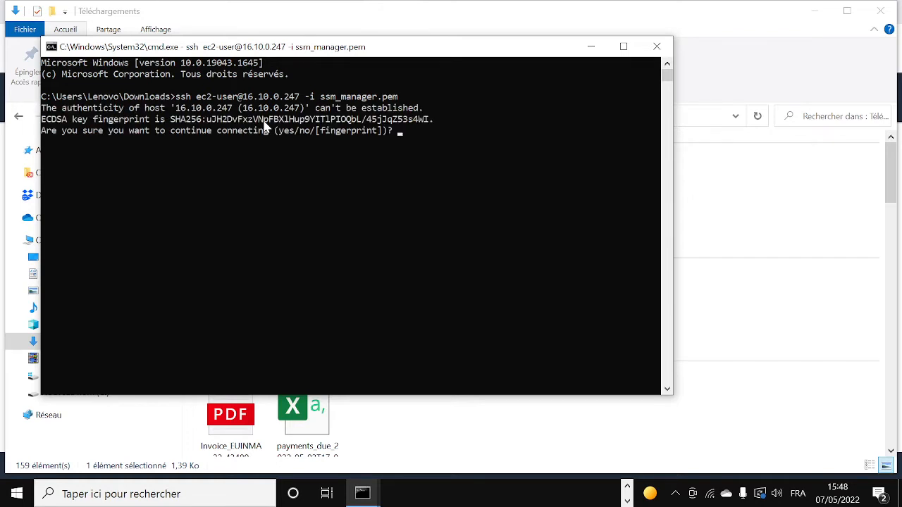
pyautogui.write('yes')
pyautogui.press('Return')
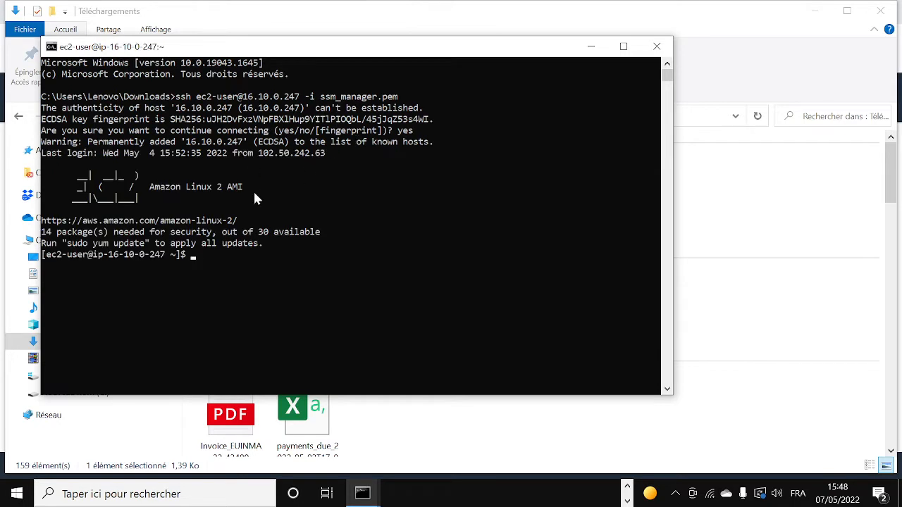
# Ping google.com from the instance, then stop it to see 0% packet loss.
pyautogui.write('ping google.com')
pyautogui.press('Return')
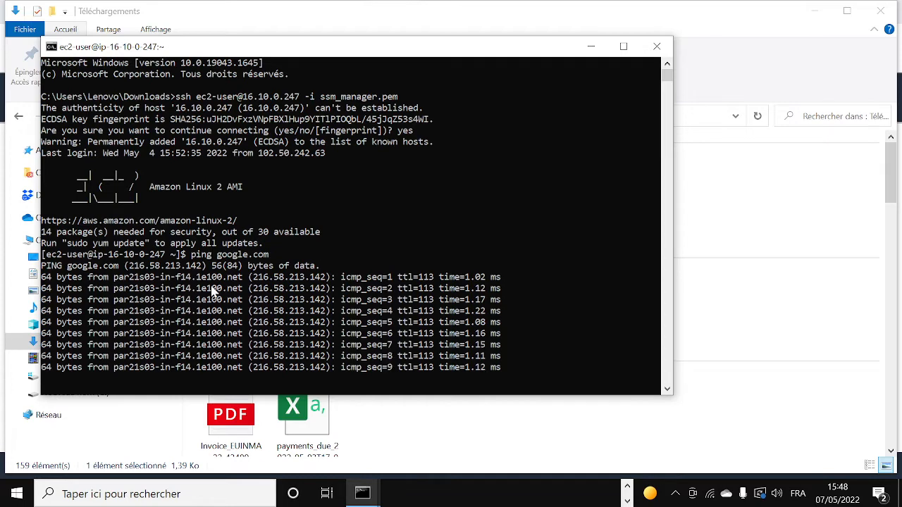
pyautogui.hotkey('ctrl', 'c')
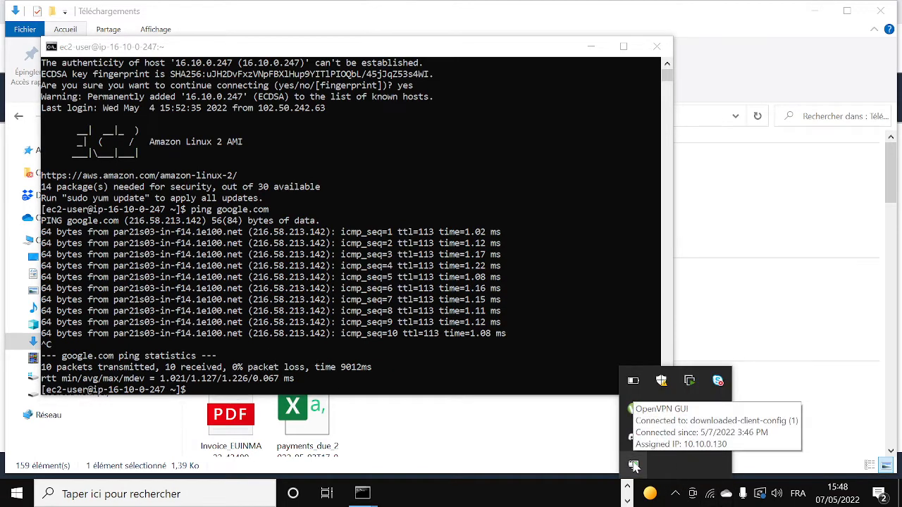
# Disconnect the downloaded-client-config (1) OpenVPN connection and minimize the command prompt.
pyautogui.rightClick(633, 465)
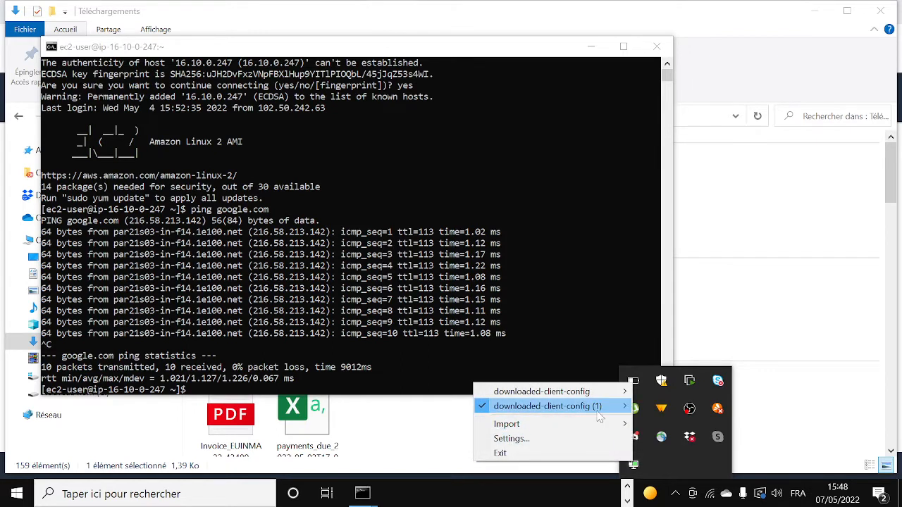
pyautogui.moveTo(615, 410)
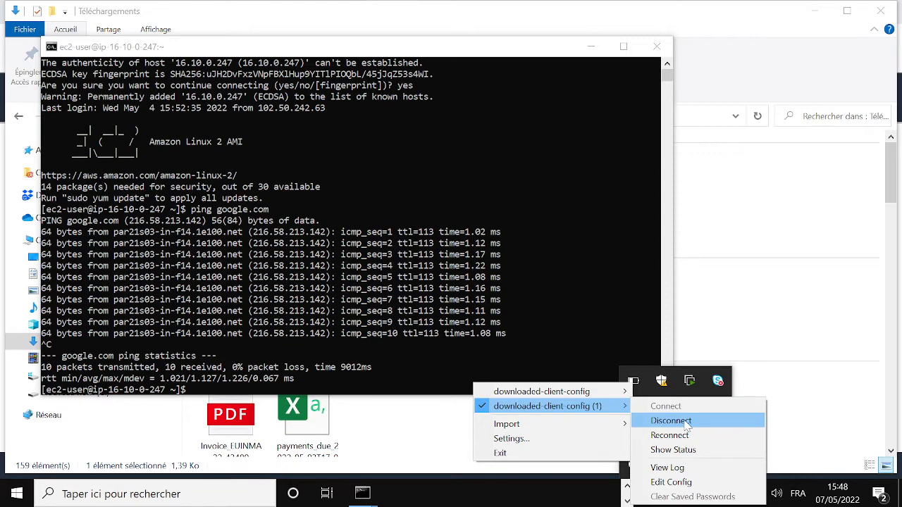
pyautogui.click(671, 421)
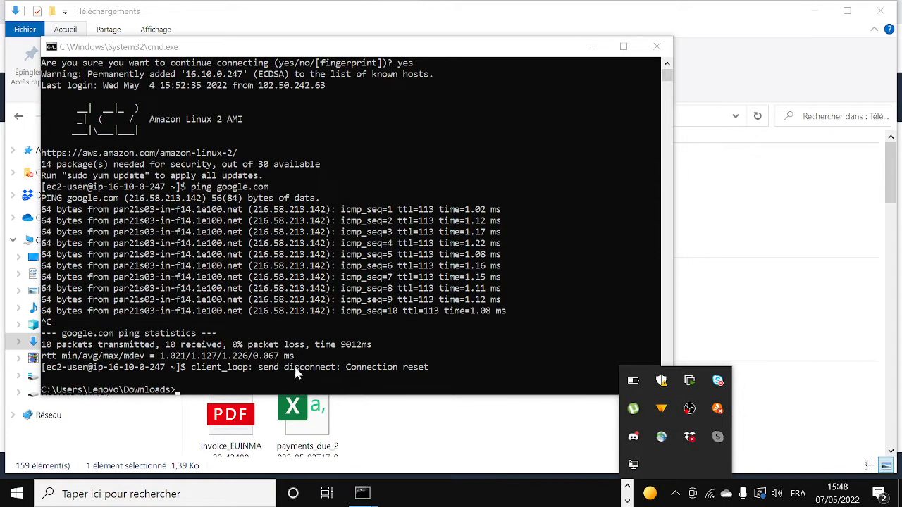
pyautogui.click(227, 358)
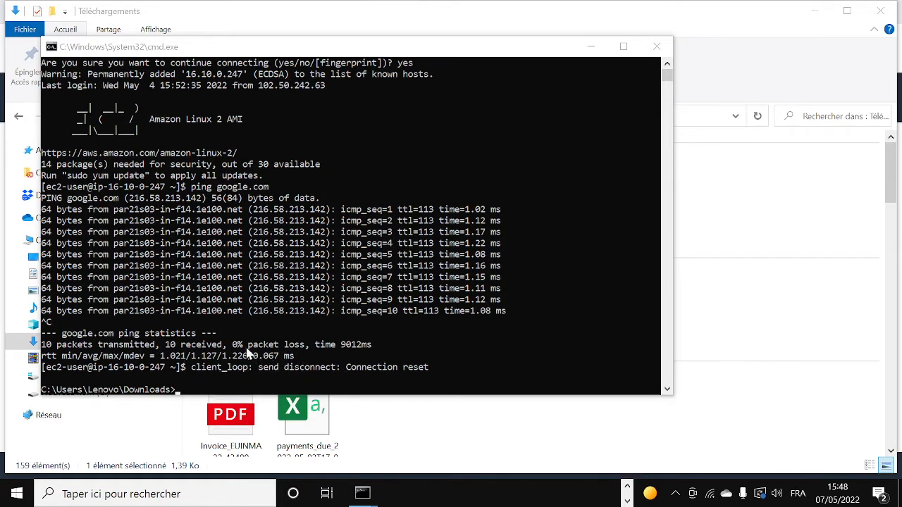
pyautogui.click(590, 47)
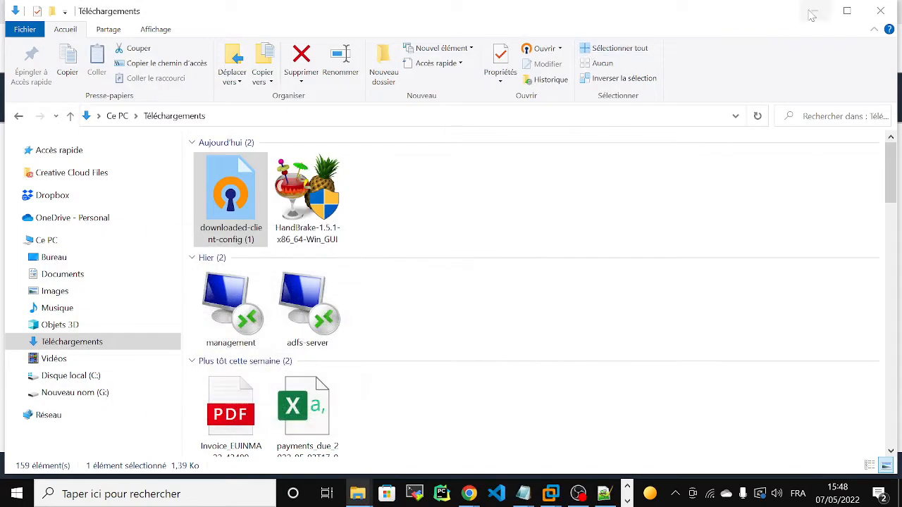
# Disassociate the subnet target network association from the client-vpn-acm endpoint.
pyautogui.click(815, 11)
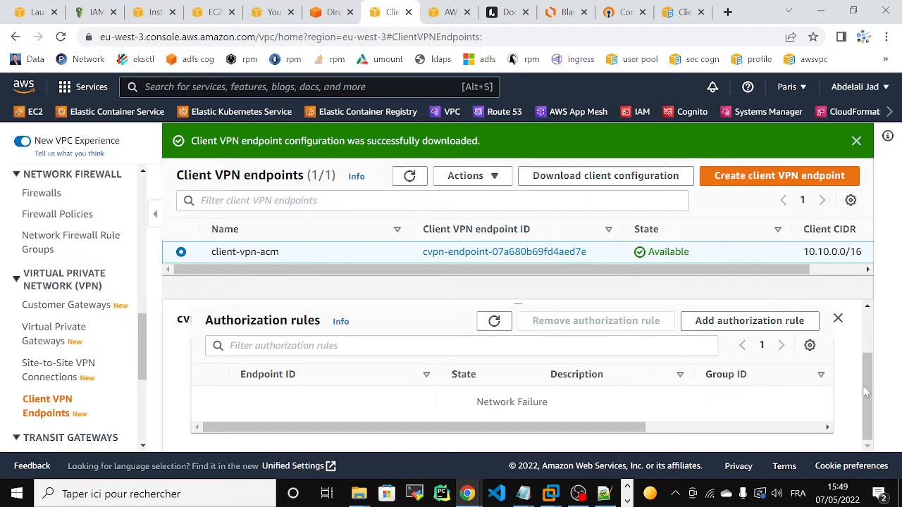
pyautogui.moveTo(866, 392); pyautogui.dragTo(858, 318)
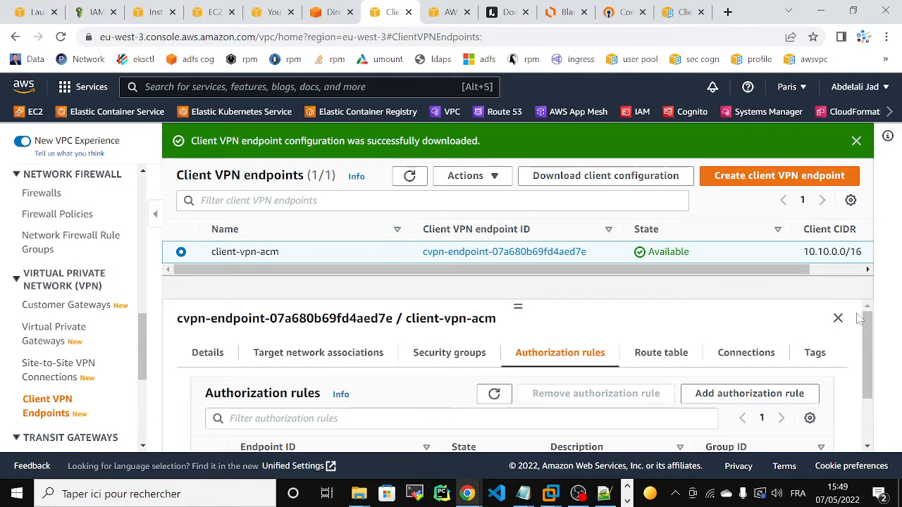
pyautogui.click(465, 177)
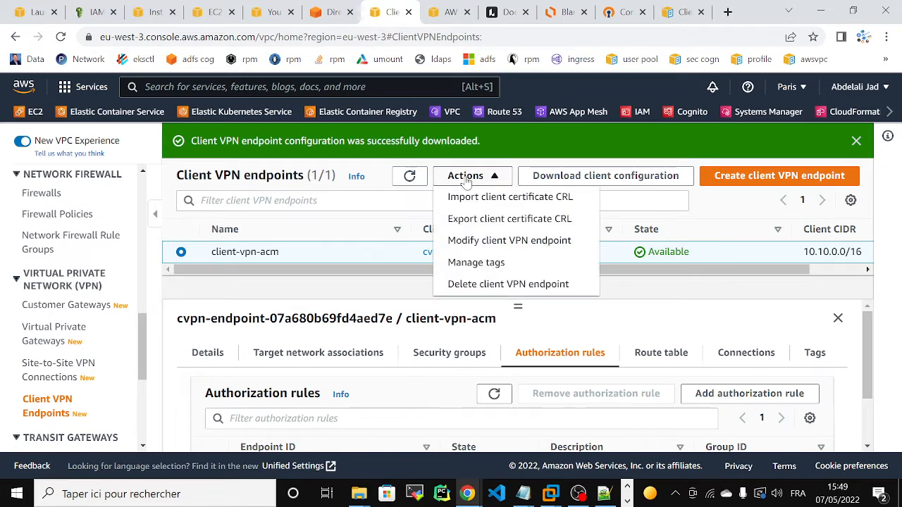
pyautogui.click(338, 351)
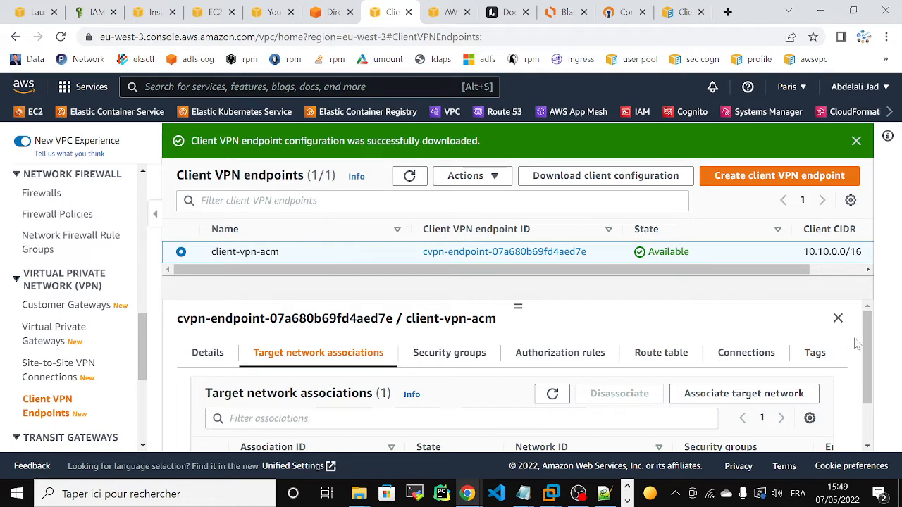
pyautogui.moveTo(868, 348); pyautogui.dragTo(868, 392)
pyautogui.click(210, 409)
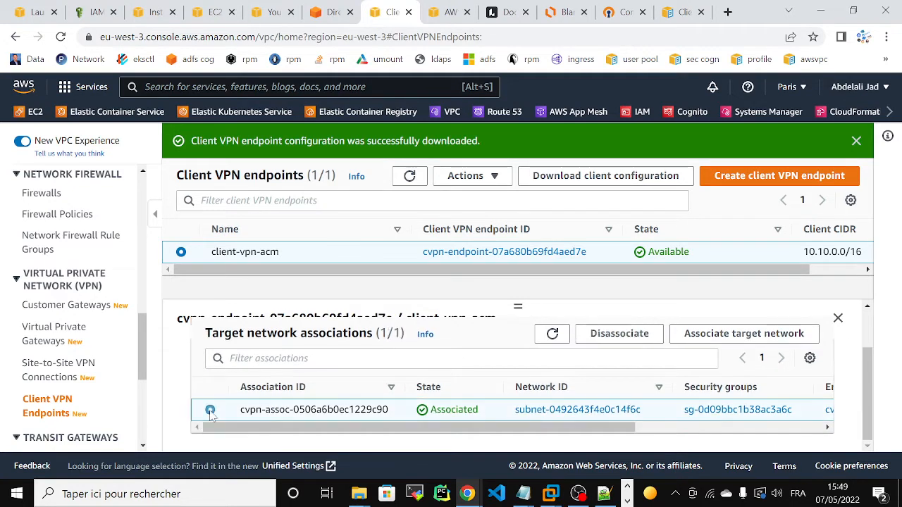
pyautogui.click(590, 337)
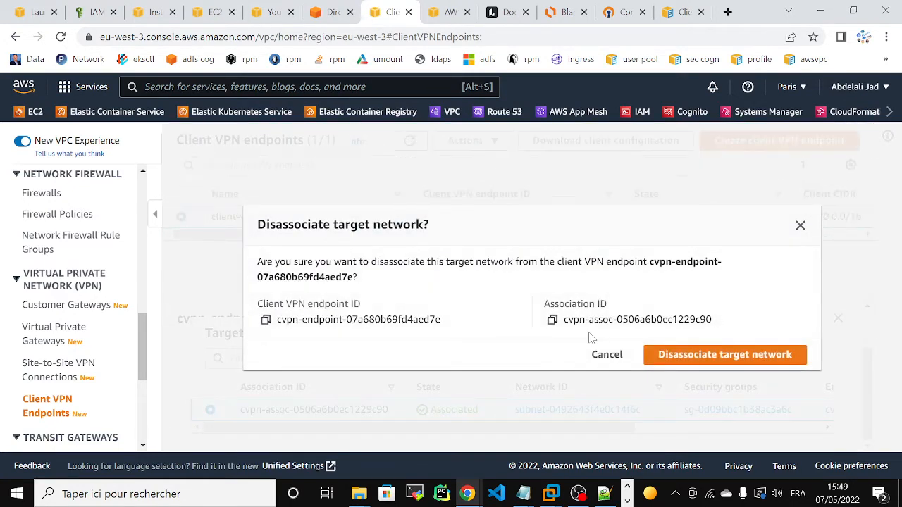
pyautogui.click(701, 352)
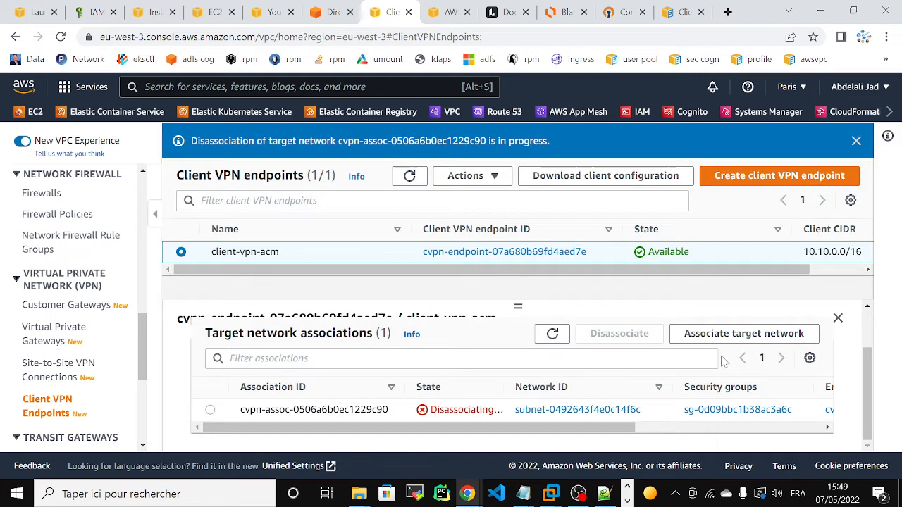
# Delete the client-vpn-acm client VPN endpoint, confirming with 'delete'.
pyautogui.click(477, 180)
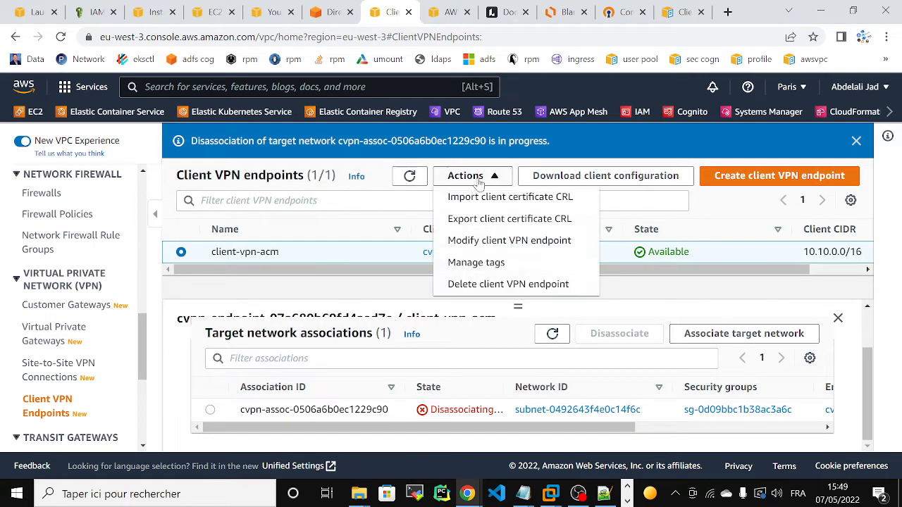
pyautogui.click(513, 289)
pyautogui.write('d')
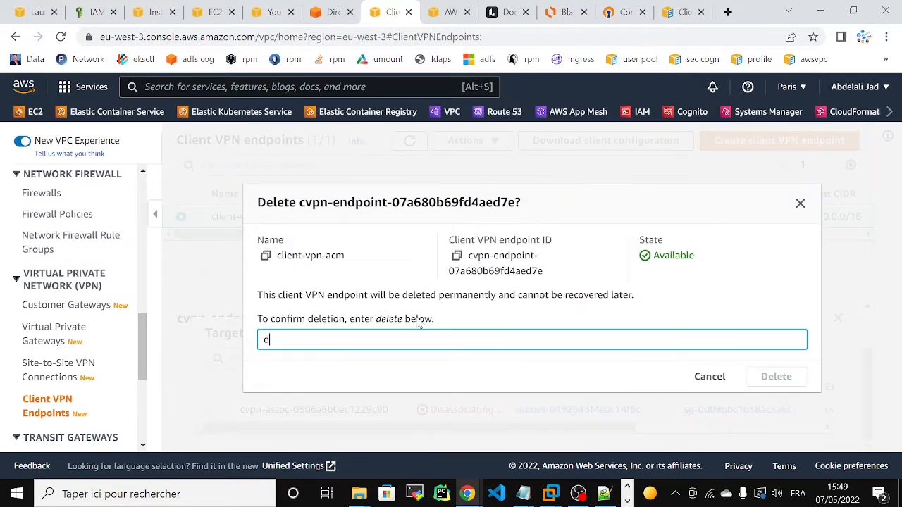
pyautogui.write('elete')
pyautogui.click(775, 377)
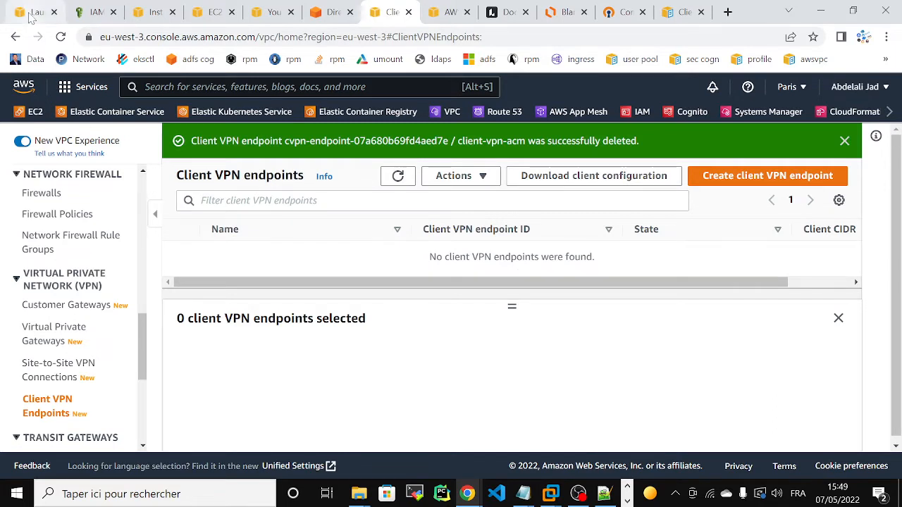
# Download the windonws instance's RDP file and reach its Get Windows password page.
pyautogui.click(153, 11)
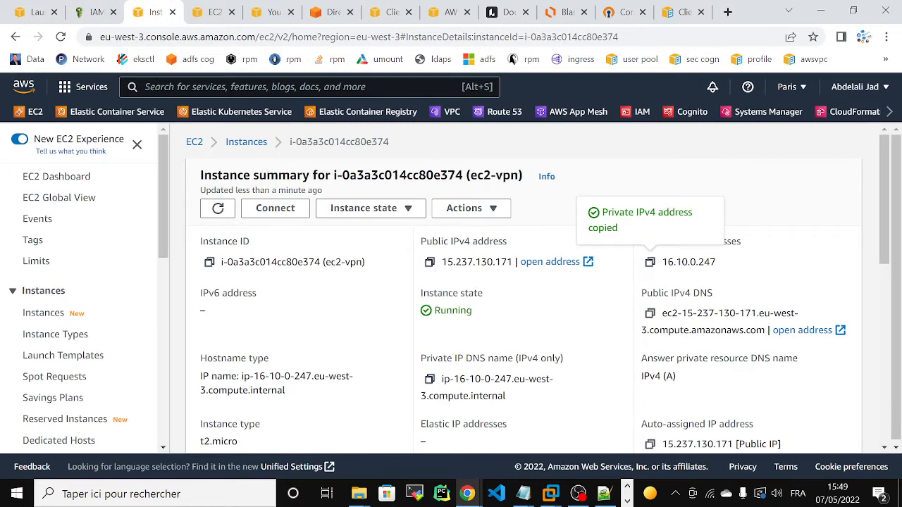
pyautogui.click(247, 141)
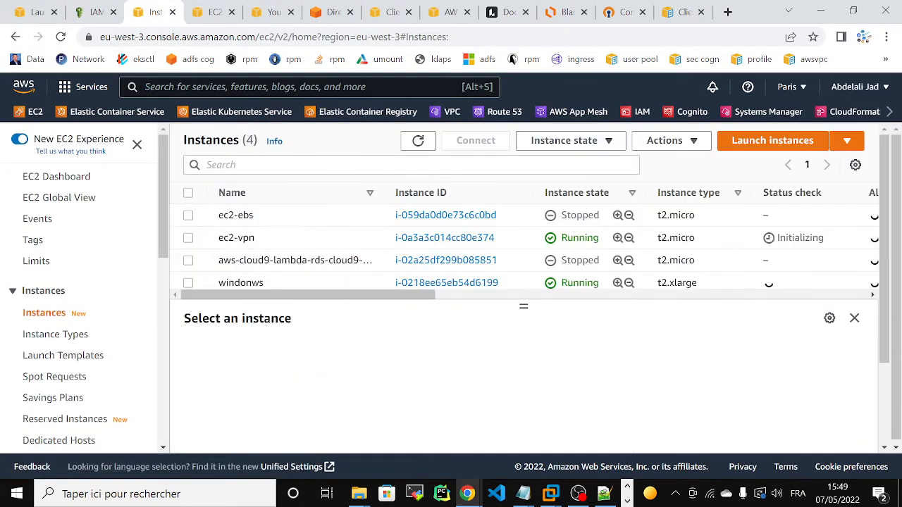
pyautogui.click(415, 285)
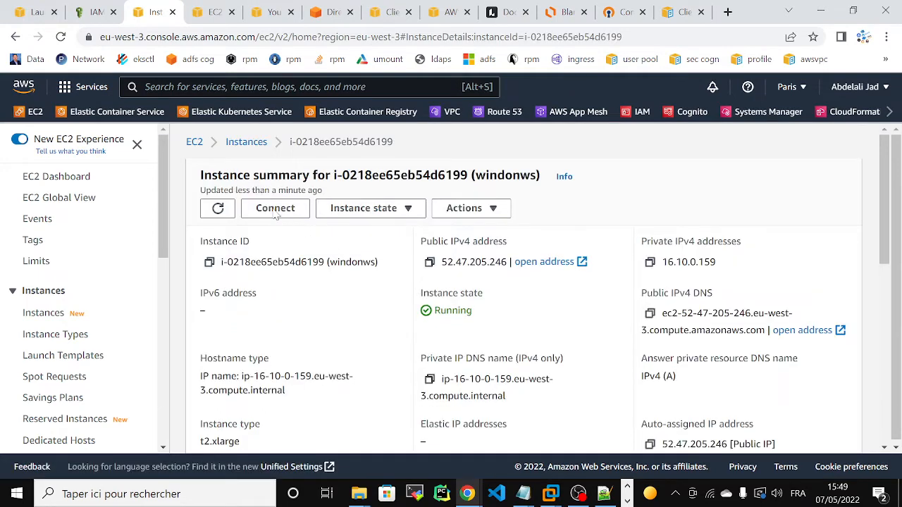
pyautogui.click(277, 211)
pyautogui.click(217, 260)
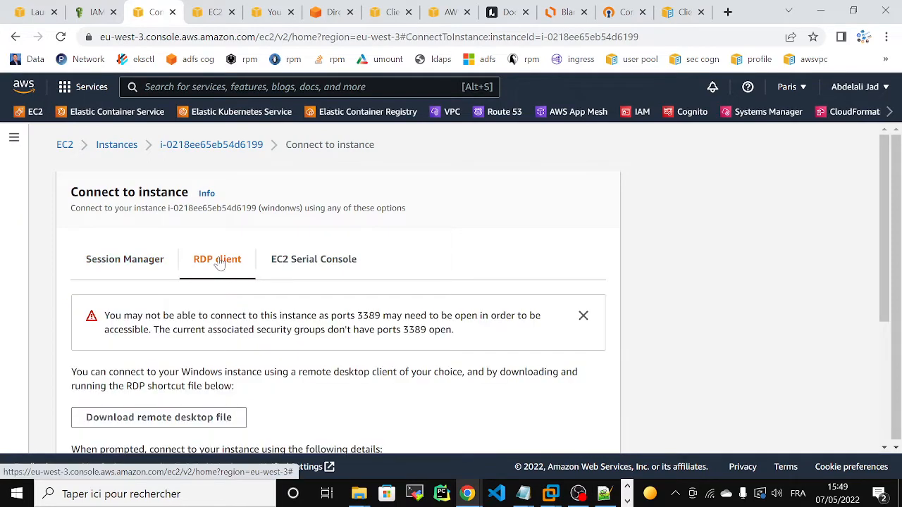
pyautogui.moveTo(886, 226); pyautogui.dragTo(895, 317)
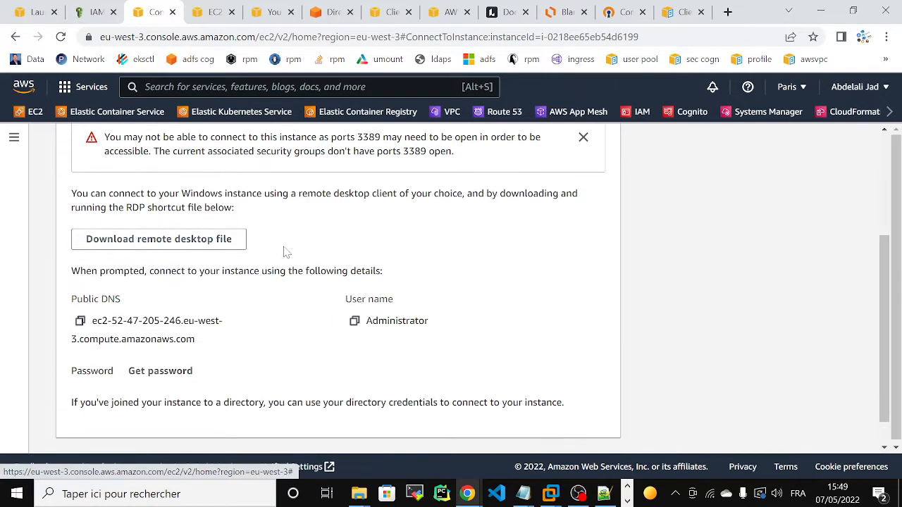
pyautogui.click(167, 243)
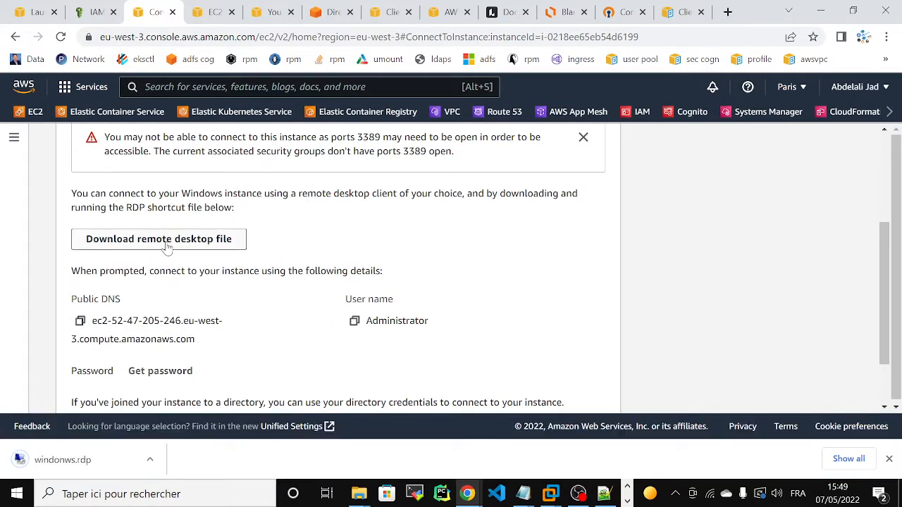
pyautogui.moveTo(882, 250); pyautogui.dragTo(884, 317)
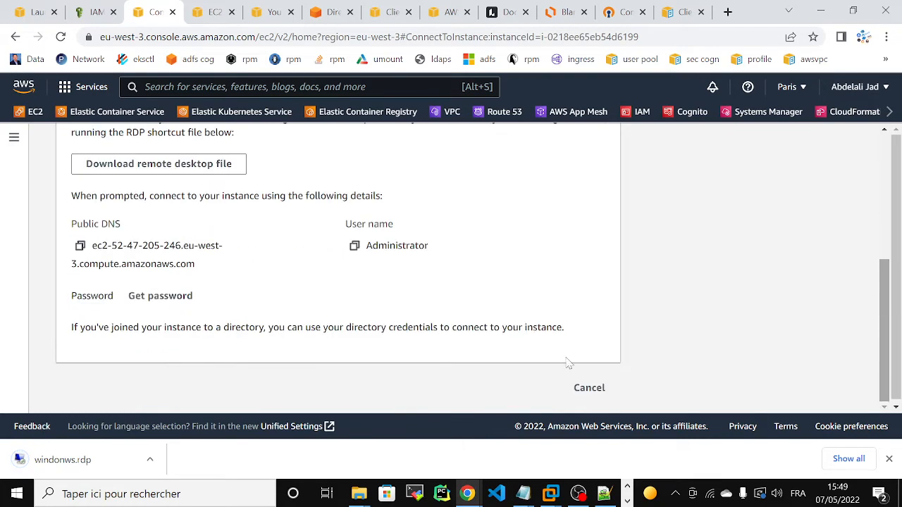
pyautogui.click(150, 293)
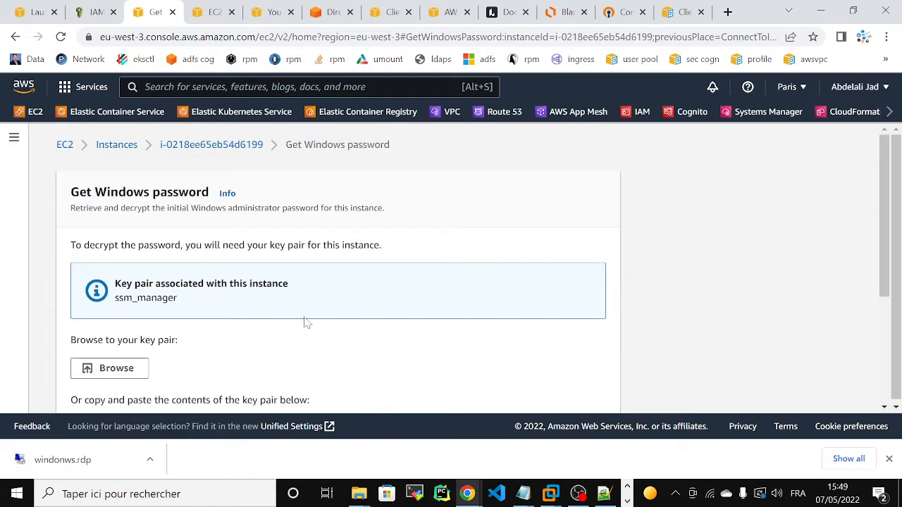
# Load the ssm_manager.pem key pair file from Téléchargements.
pyautogui.click(116, 371)
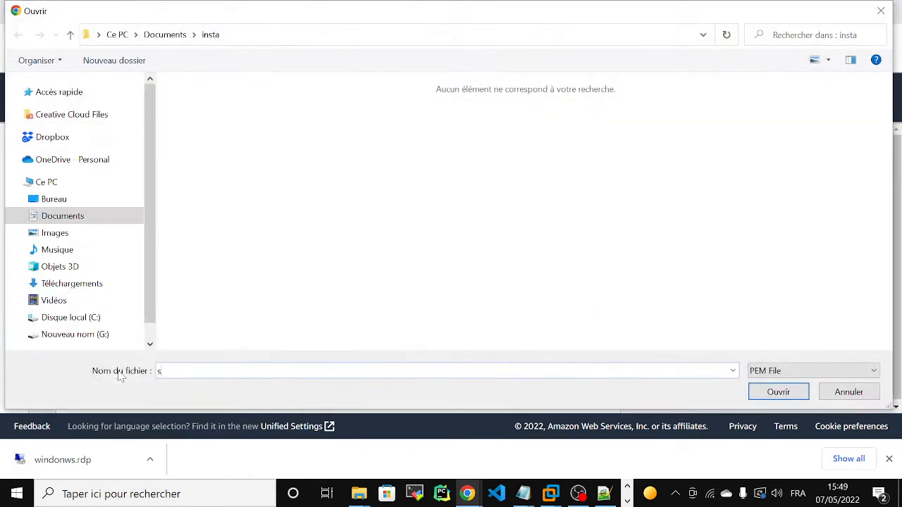
pyautogui.write('ss')
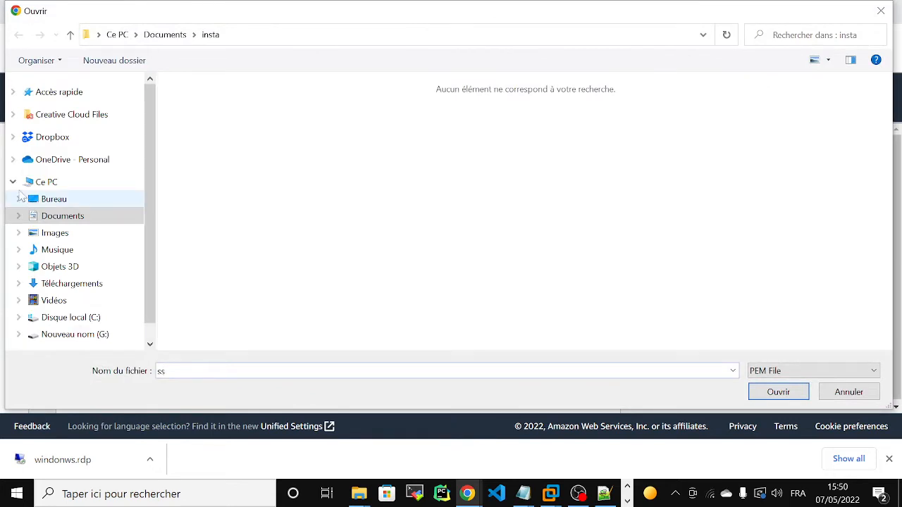
pyautogui.click(71, 283)
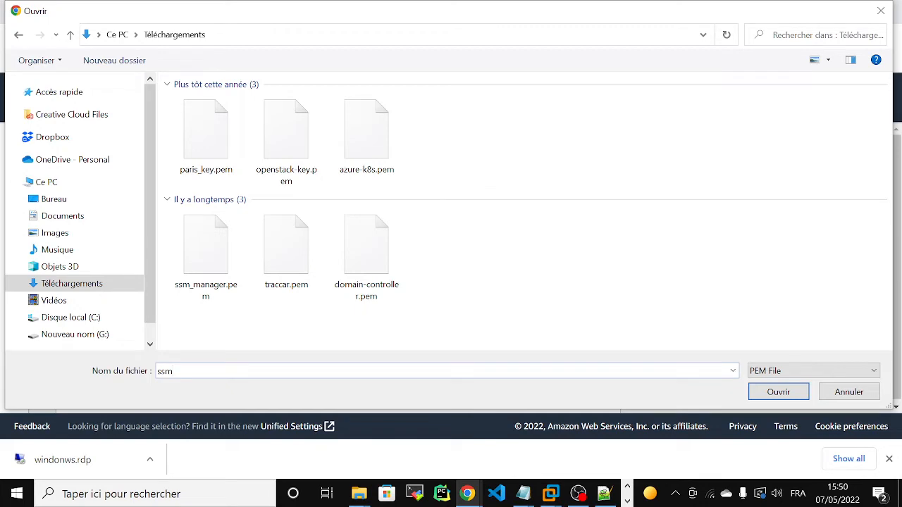
pyautogui.write('m')
pyautogui.click(202, 257)
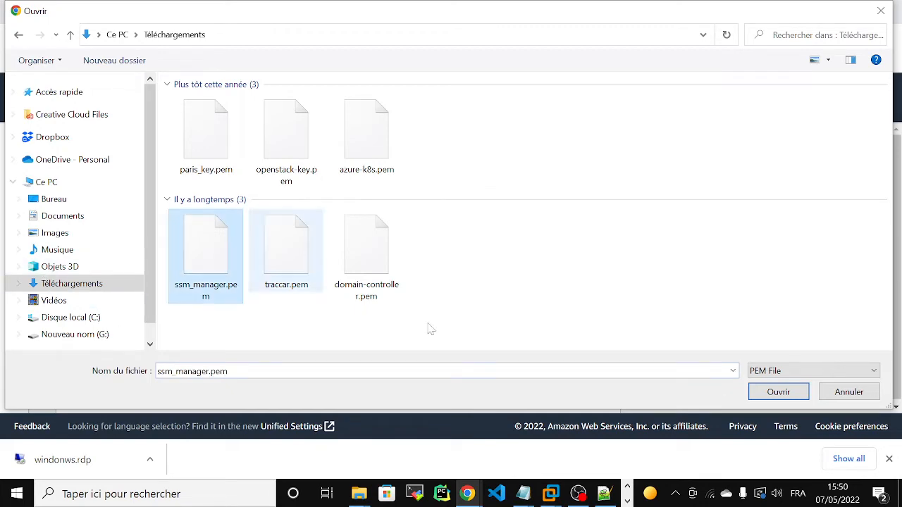
pyautogui.click(799, 398)
# Decrypt and copy the Administrator password, then launch windows.rdp.
pyautogui.moveTo(881, 207); pyautogui.dragTo(869, 353)
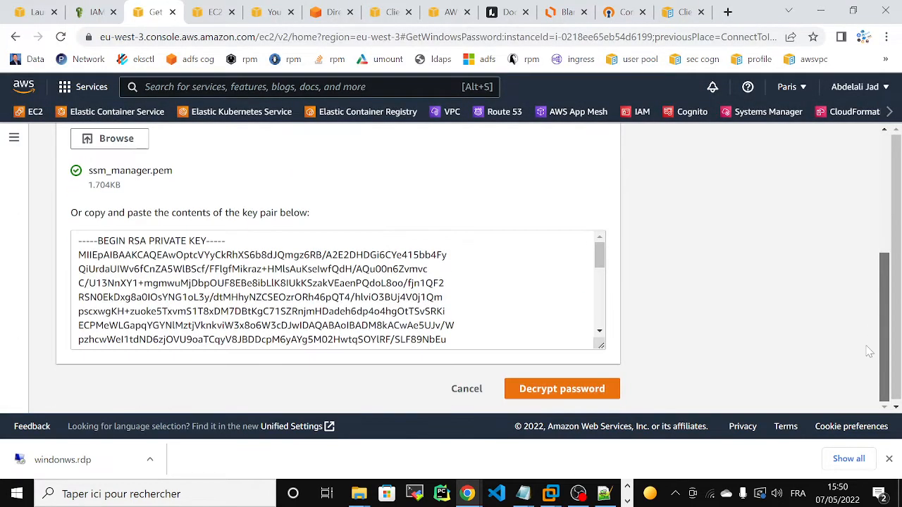
pyautogui.click(603, 391)
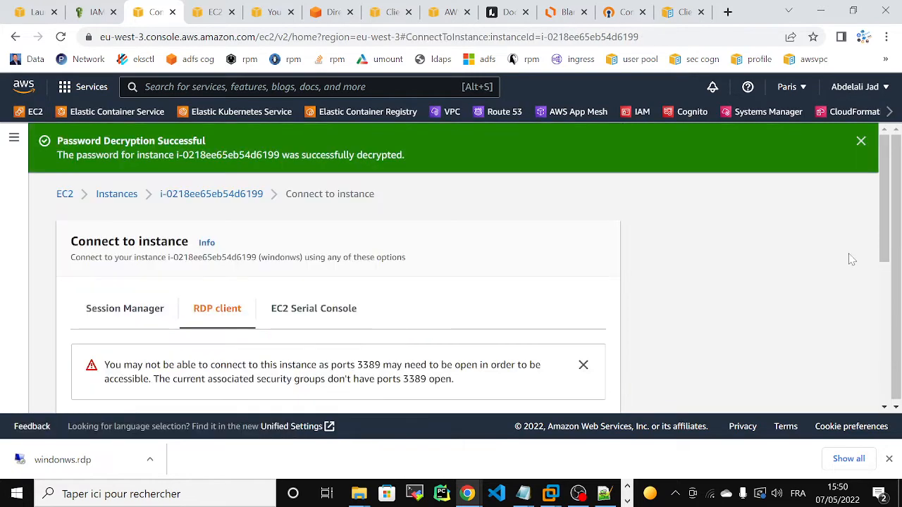
pyautogui.moveTo(880, 211); pyautogui.dragTo(878, 381)
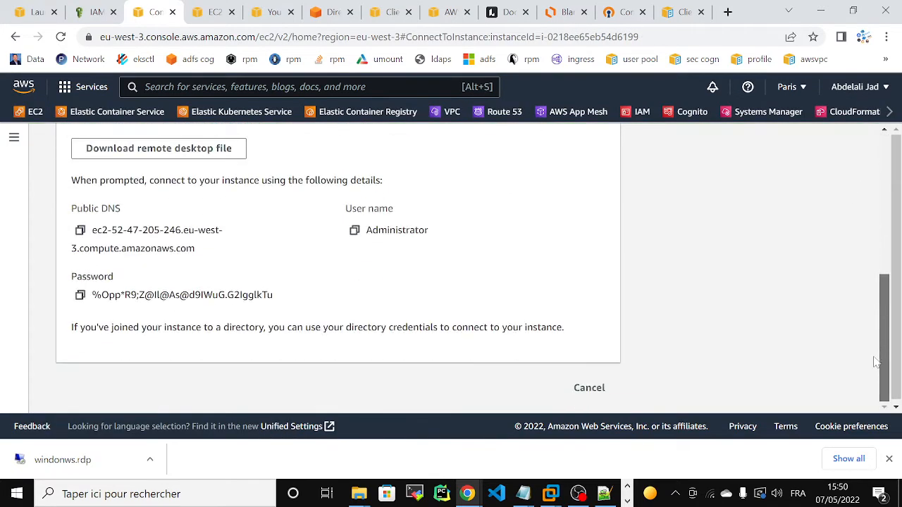
pyautogui.click(80, 295)
pyautogui.click(62, 460)
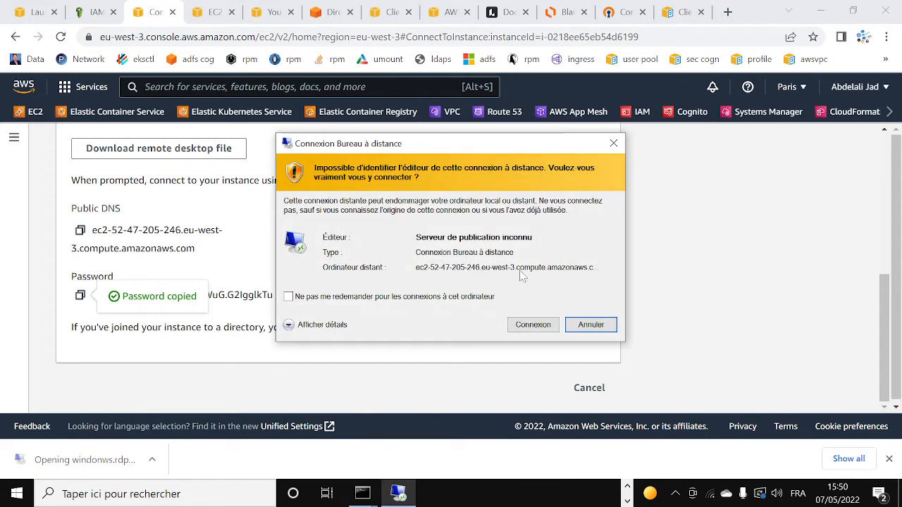
# Connect to the windonws instance as Administrator with the pasted password, accepting the certificate.
pyautogui.click(532, 325)
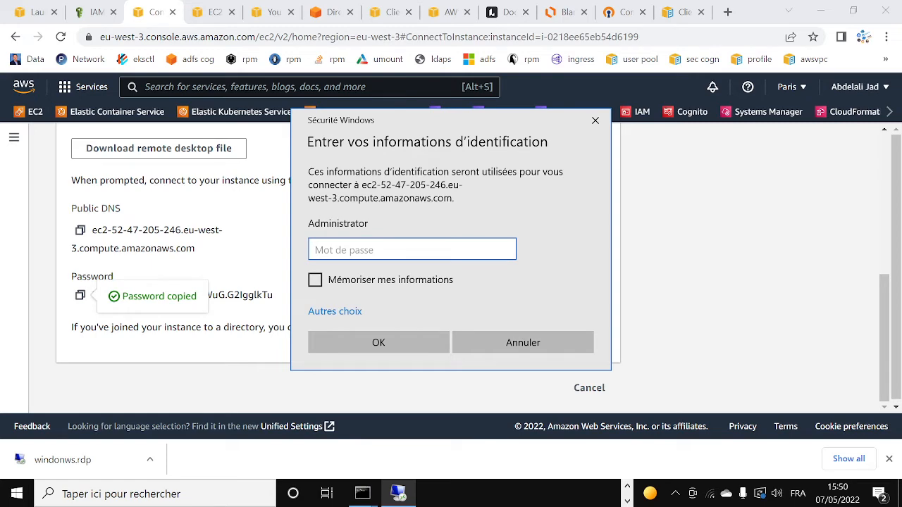
pyautogui.hotkey('ctrl', 'v')
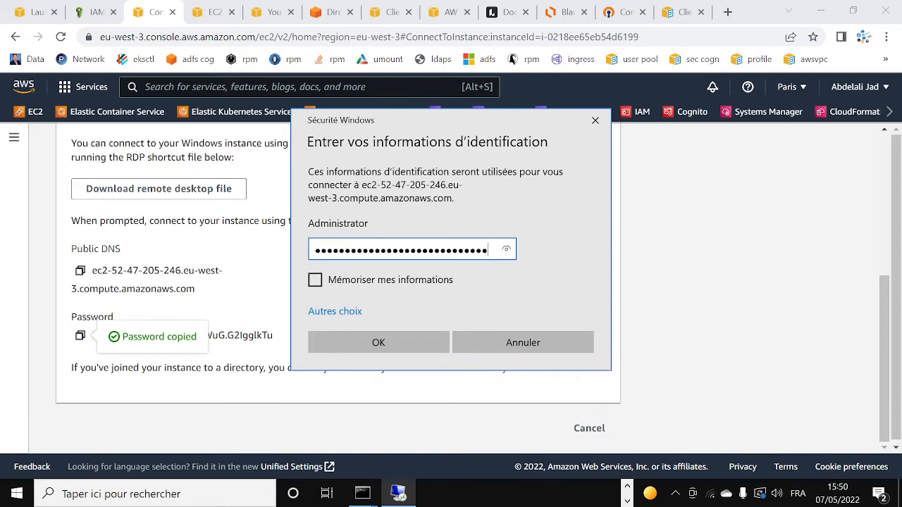
pyautogui.click(360, 344)
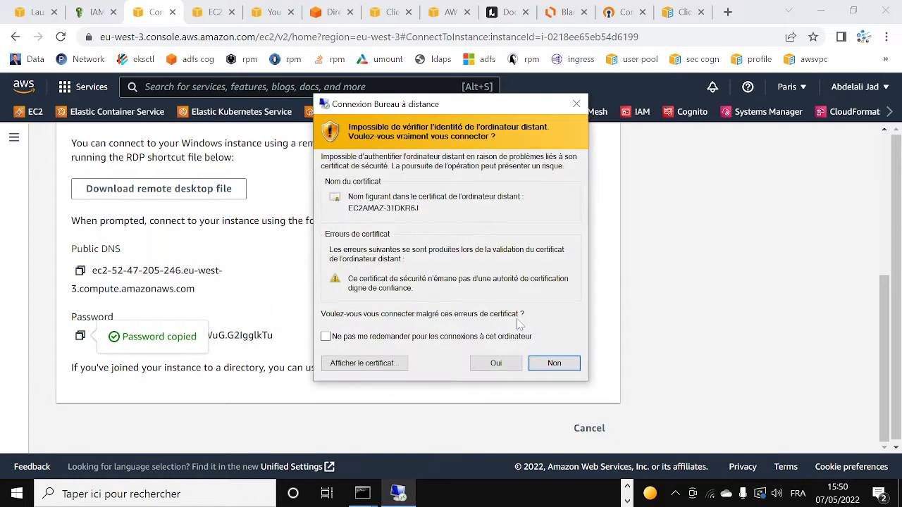
pyautogui.click(482, 367)
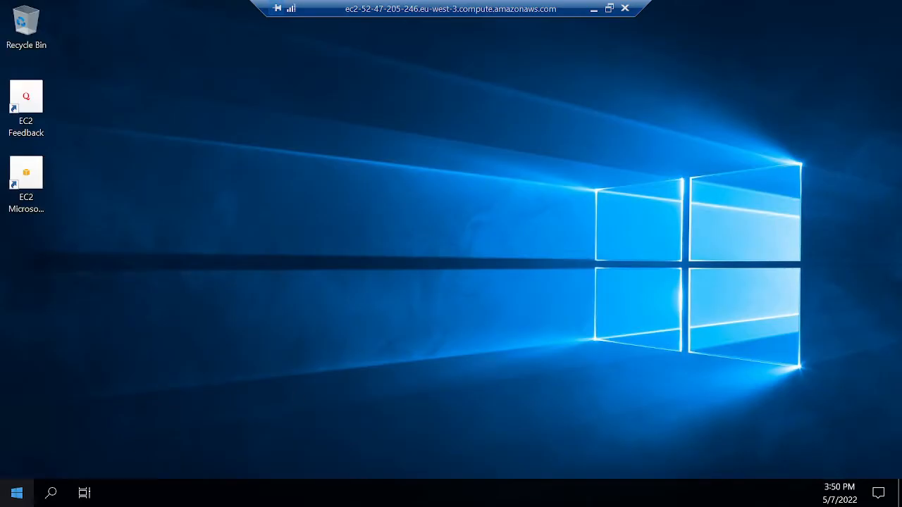
# Open System Properties from the WORKGROUP setting on Server Manager's Local Server page.
pyautogui.click(17, 494)
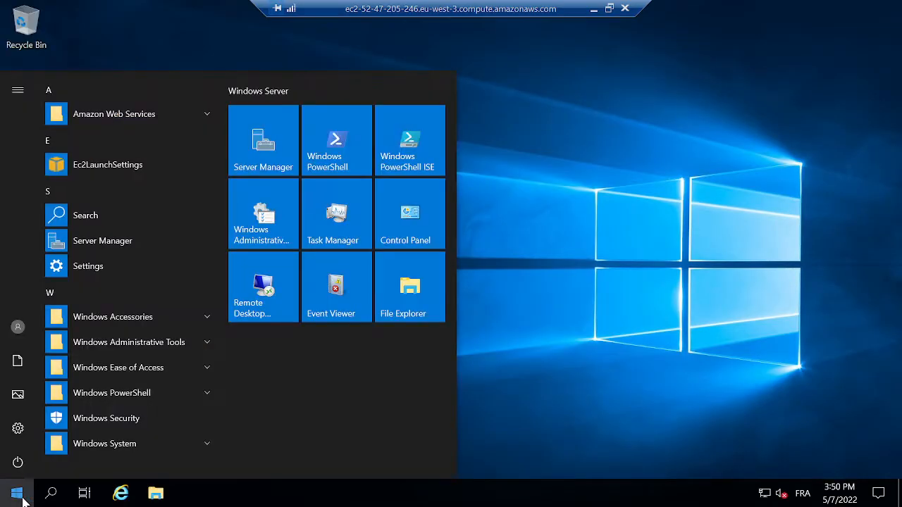
pyautogui.click(264, 150)
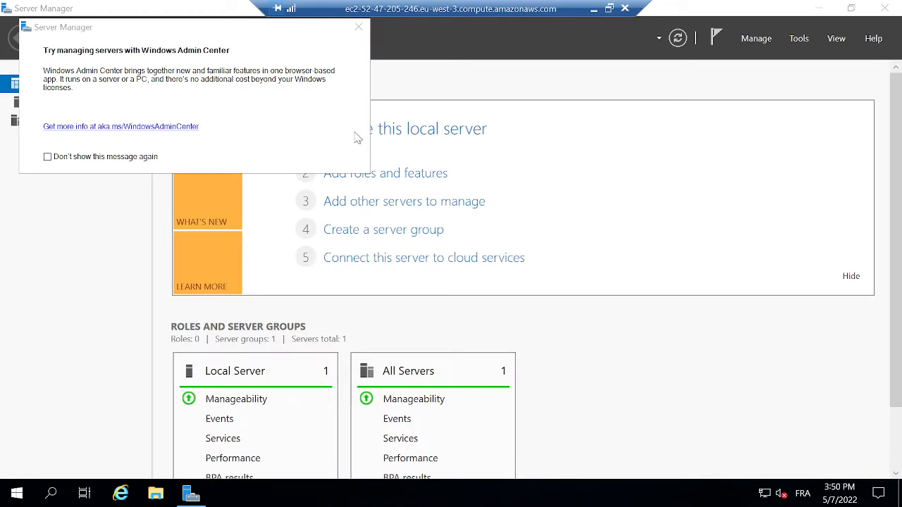
pyautogui.click(359, 28)
pyautogui.click(42, 103)
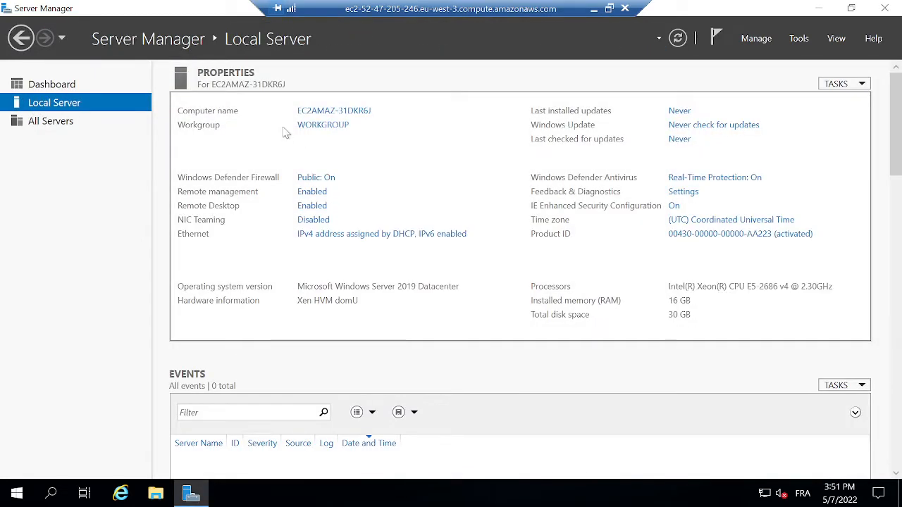
pyautogui.click(318, 127)
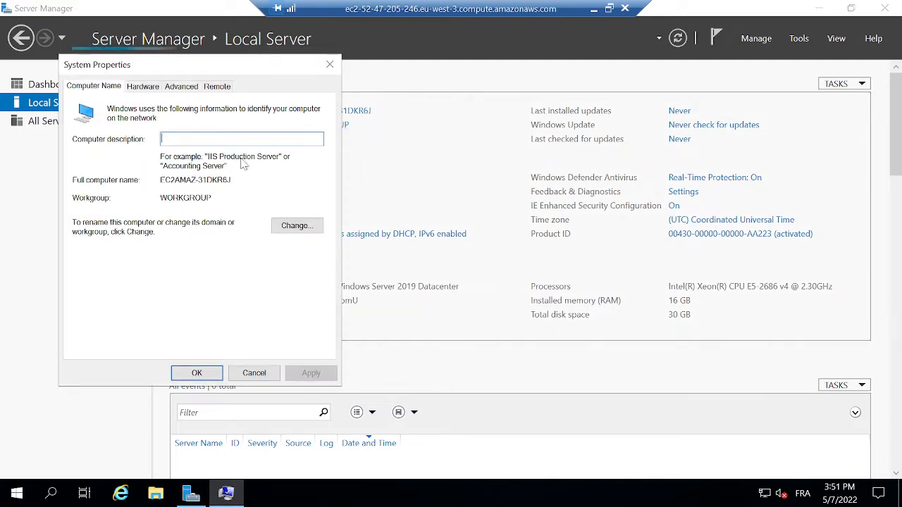
# Attempt to join the server to the Active Directory domain, dismiss the domain-controller error, and minimize RDP.
pyautogui.click(296, 226)
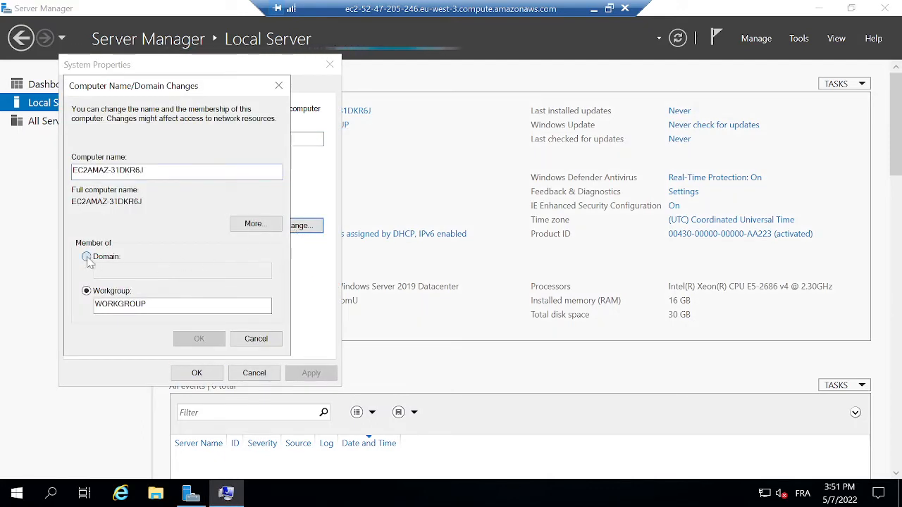
pyautogui.click(115, 259)
pyautogui.write('abdelali.or')
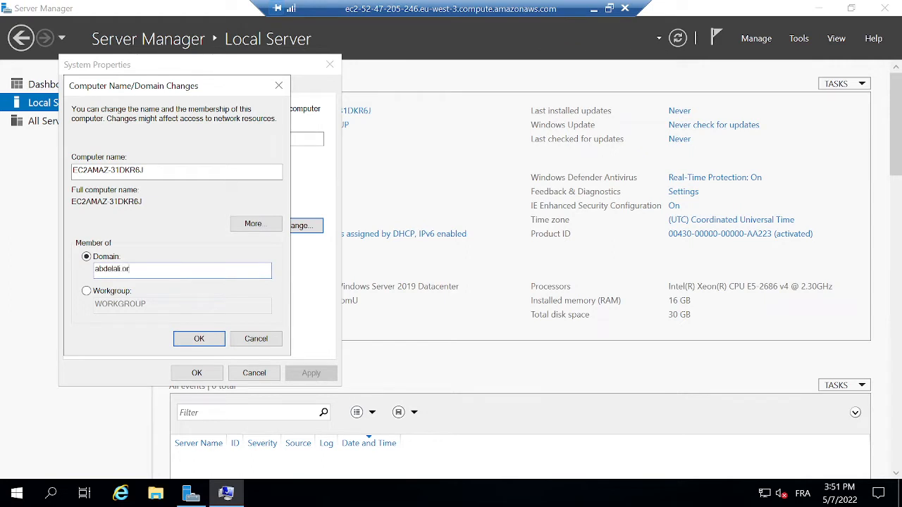
pyautogui.write('g')
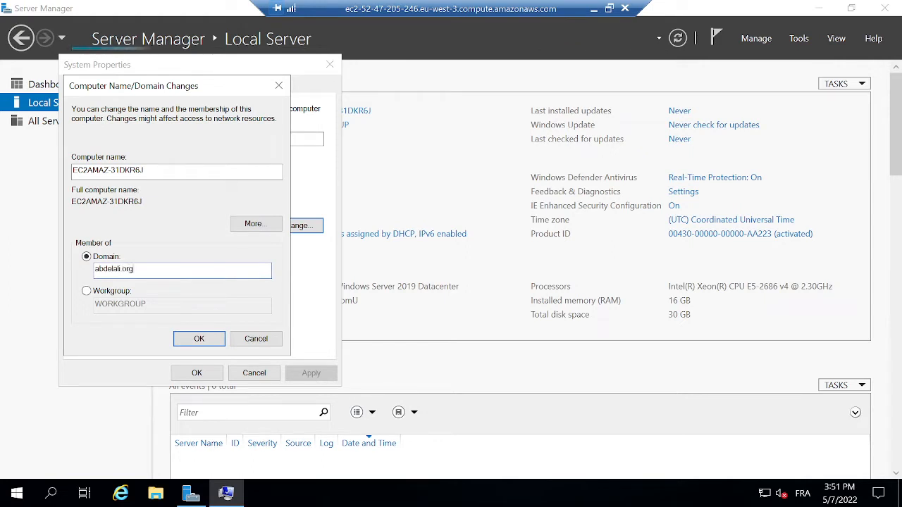
pyautogui.click(189, 338)
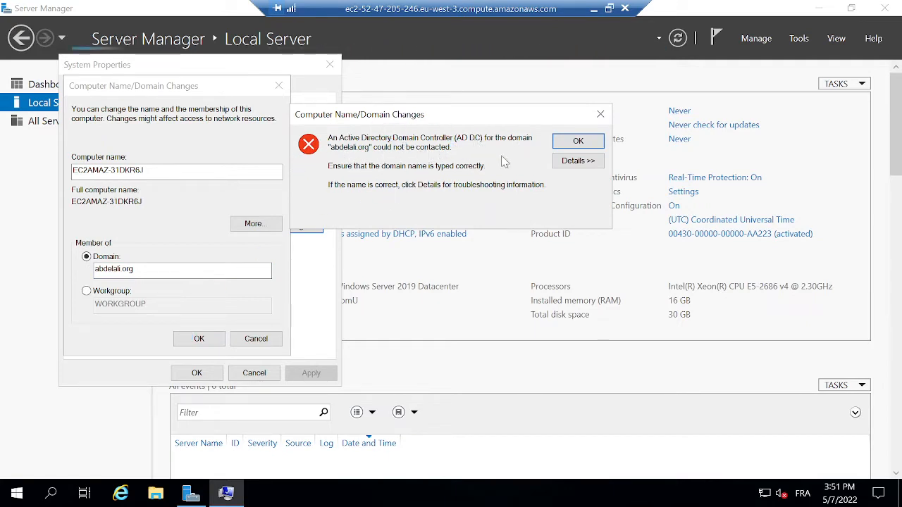
pyautogui.click(578, 142)
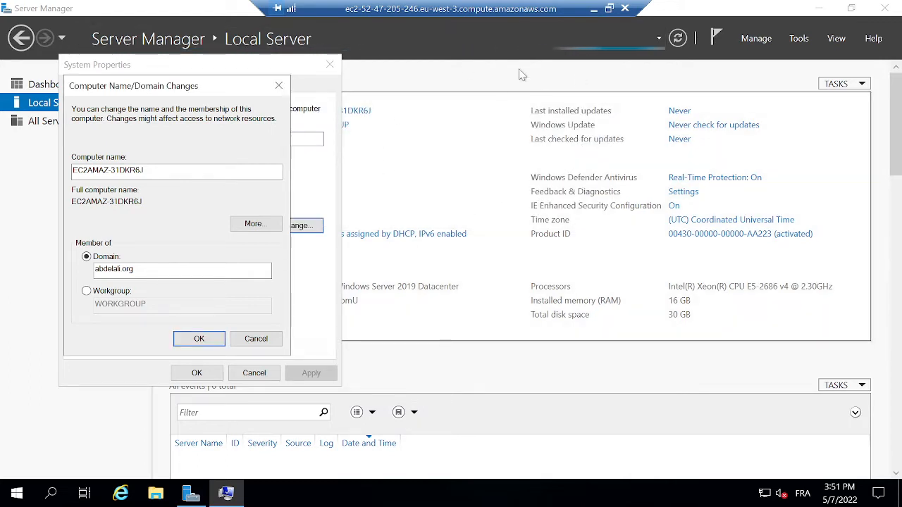
pyautogui.click(594, 8)
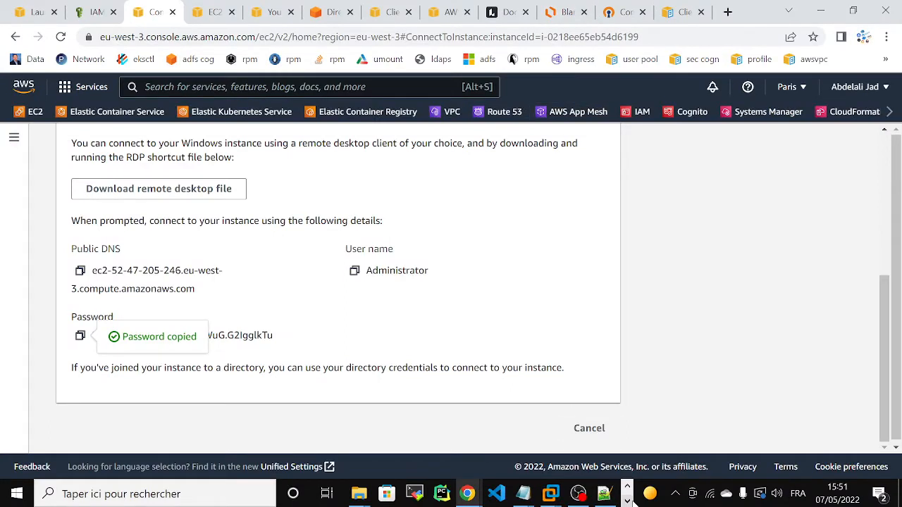
# Briefly bring back the remote server session and minimize it again.
pyautogui.click(627, 501)
pyautogui.click(398, 494)
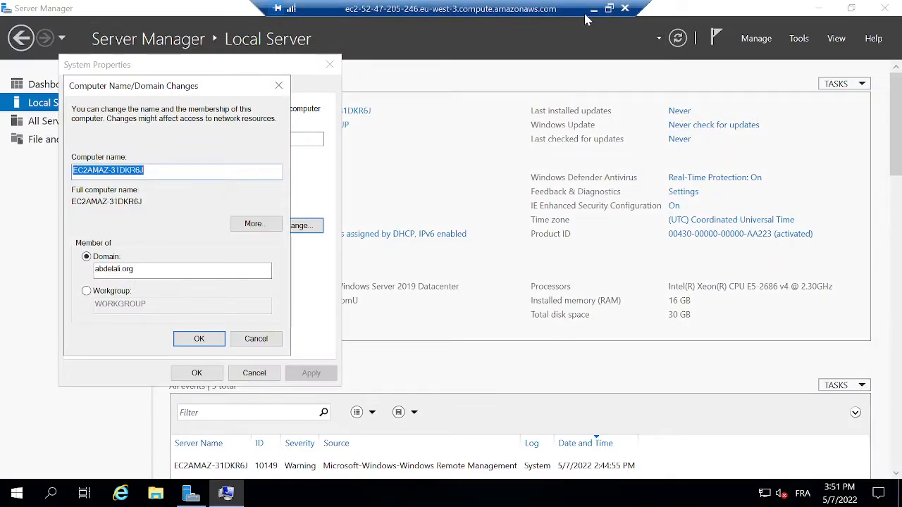
pyautogui.click(593, 10)
# Open Route 53 from its bookmark in a new tab and switch to it.
pyautogui.click(564, 12)
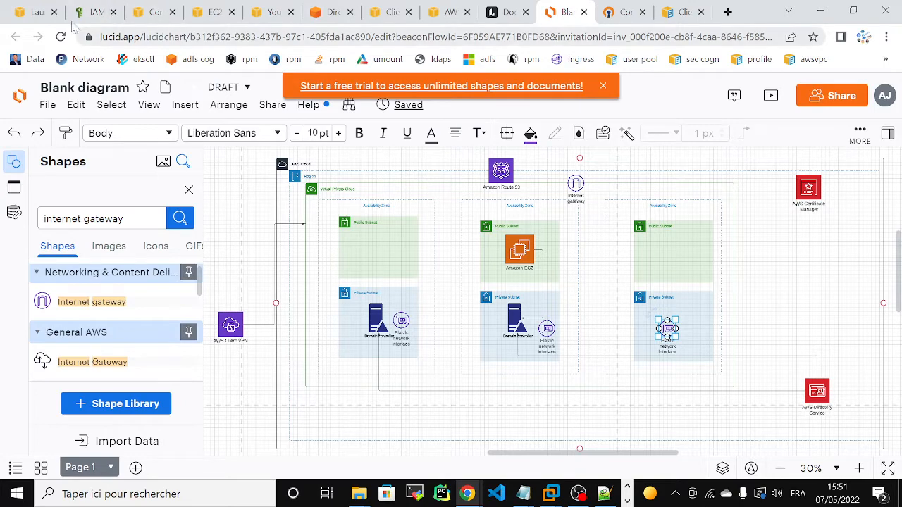
pyautogui.click(28, 12)
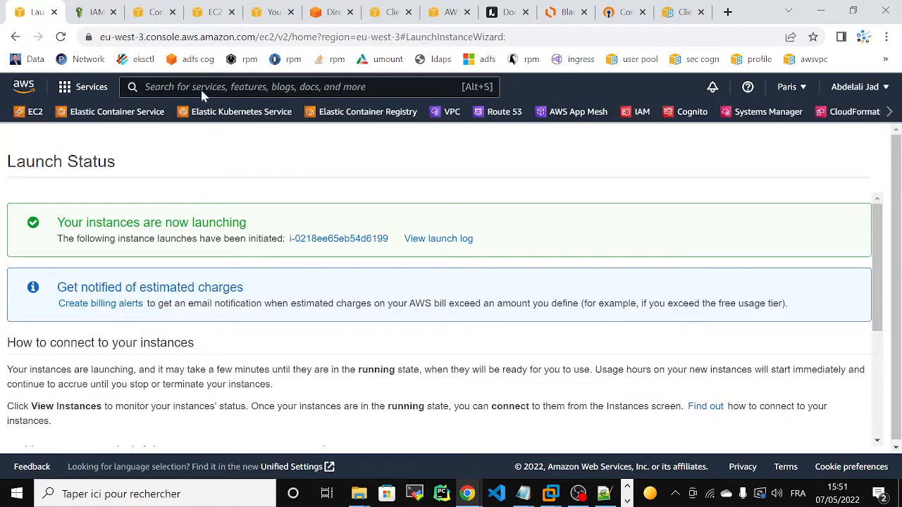
pyautogui.rightClick(510, 113)
pyautogui.click(531, 126)
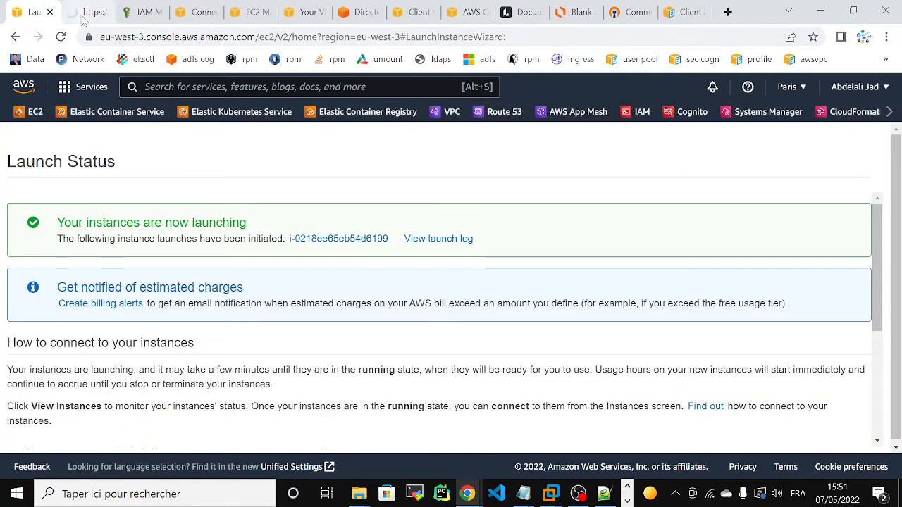
pyautogui.click(83, 14)
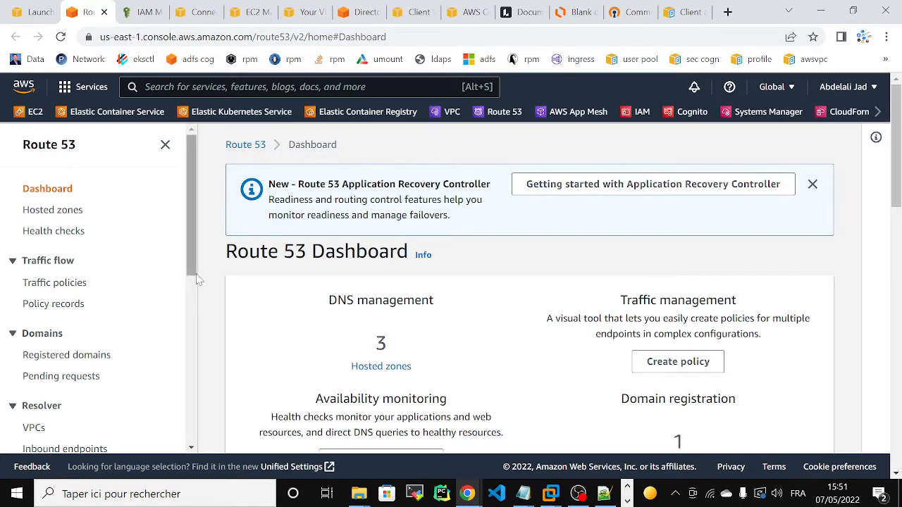
# View the list of Route 53 hosted zones, glancing at the remote server session.
pyautogui.click(50, 213)
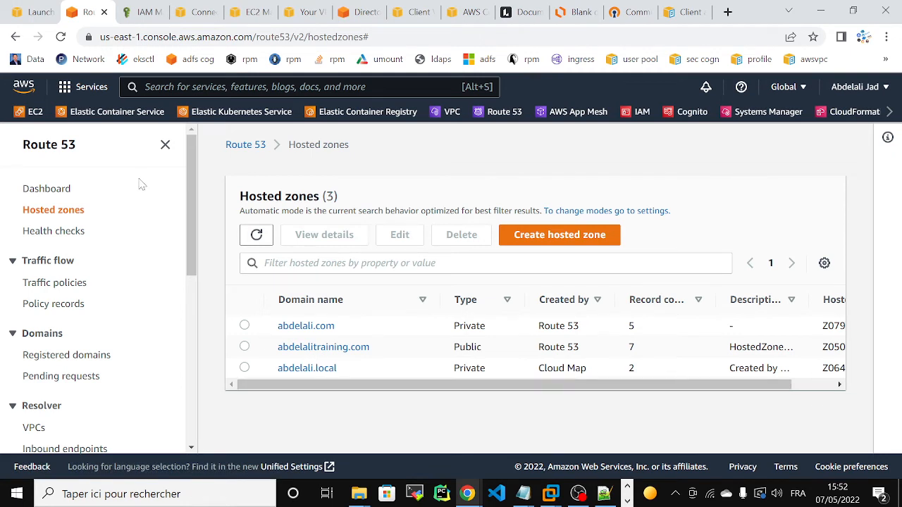
pyautogui.moveTo(193, 177); pyautogui.dragTo(187, 256)
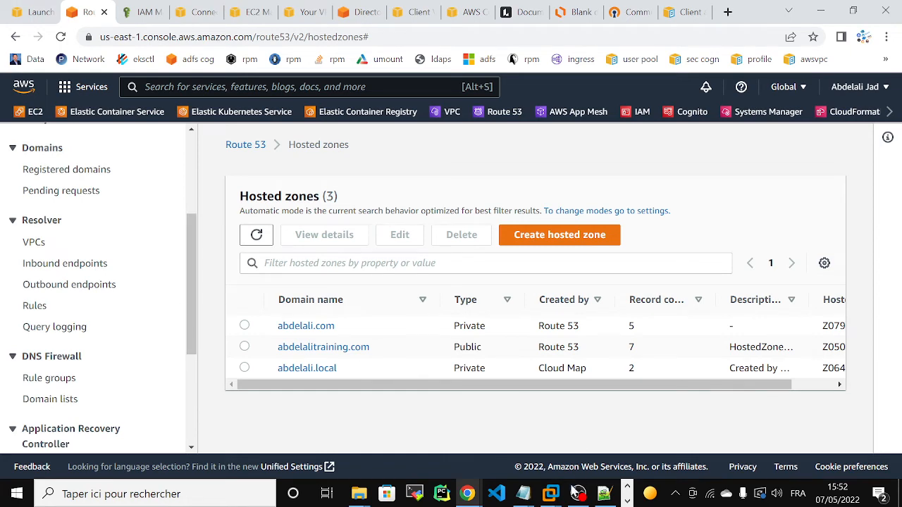
pyautogui.click(627, 501)
pyautogui.click(398, 494)
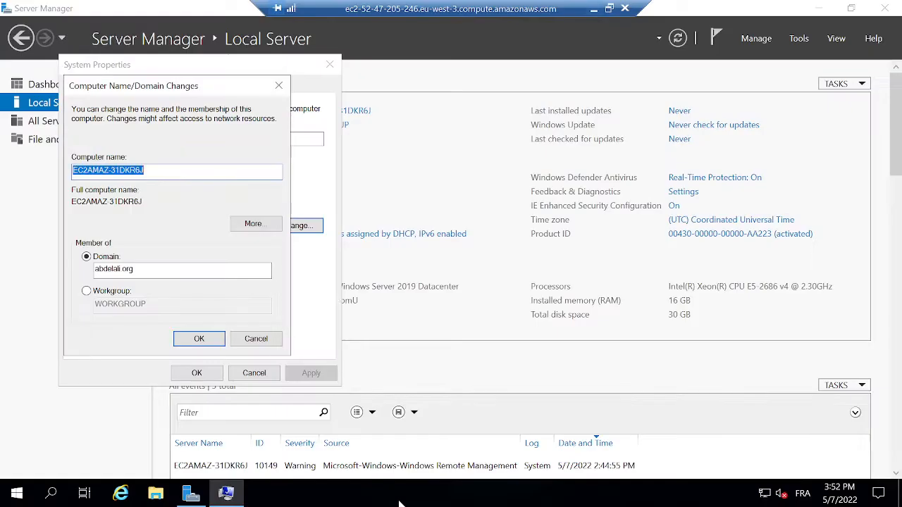
pyautogui.click(594, 8)
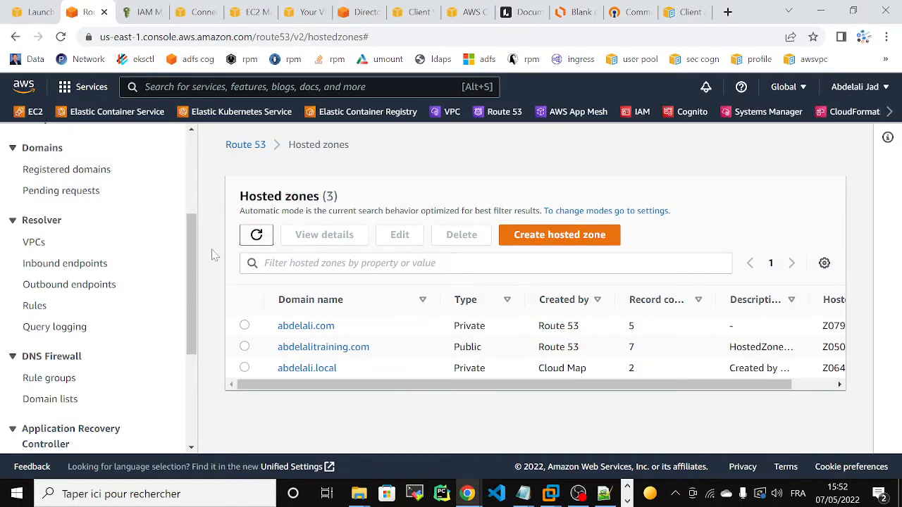
pyautogui.moveTo(189, 240); pyautogui.dragTo(198, 307)
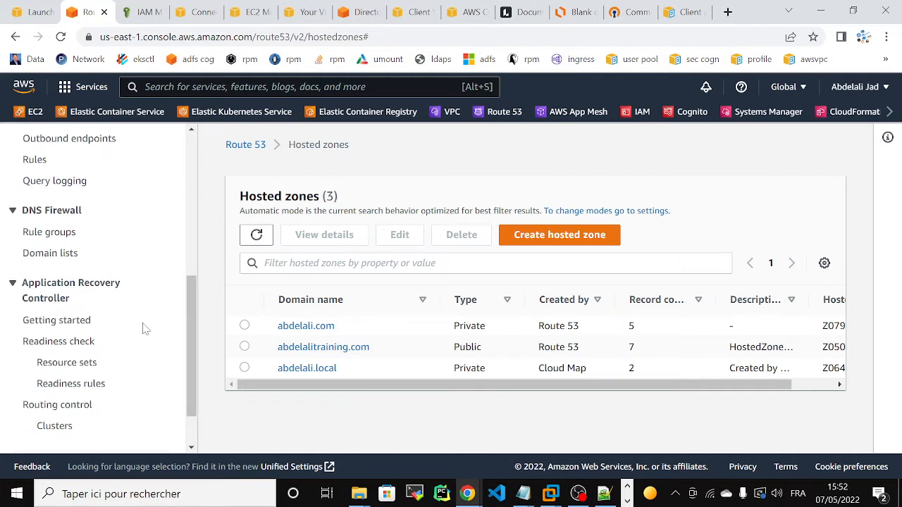
pyautogui.moveTo(193, 362); pyautogui.dragTo(193, 305)
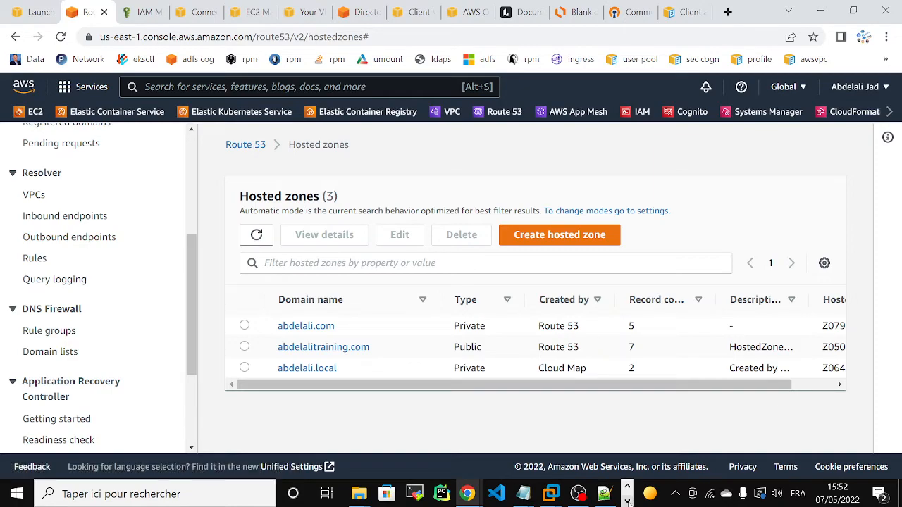
# After another check of the remote session, go to Resolver outbound endpoints.
pyautogui.click(627, 501)
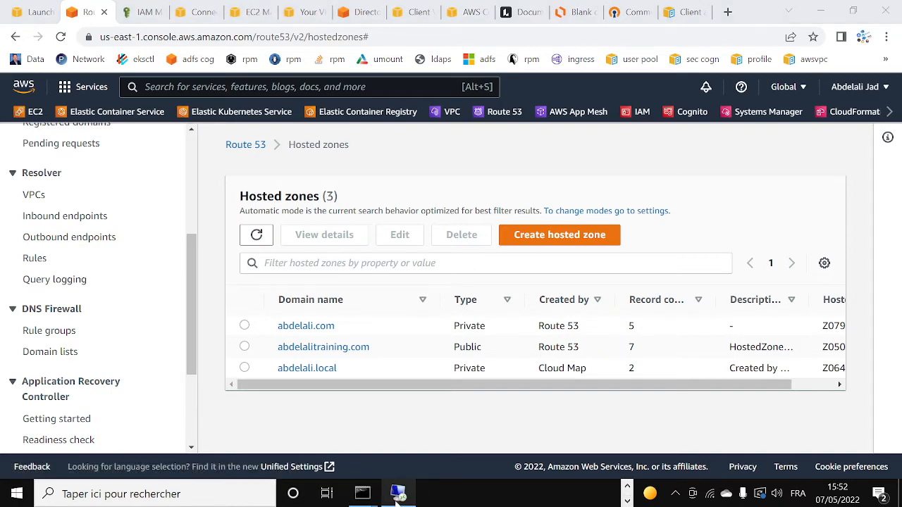
pyautogui.moveTo(398, 496)
pyautogui.click(381, 430)
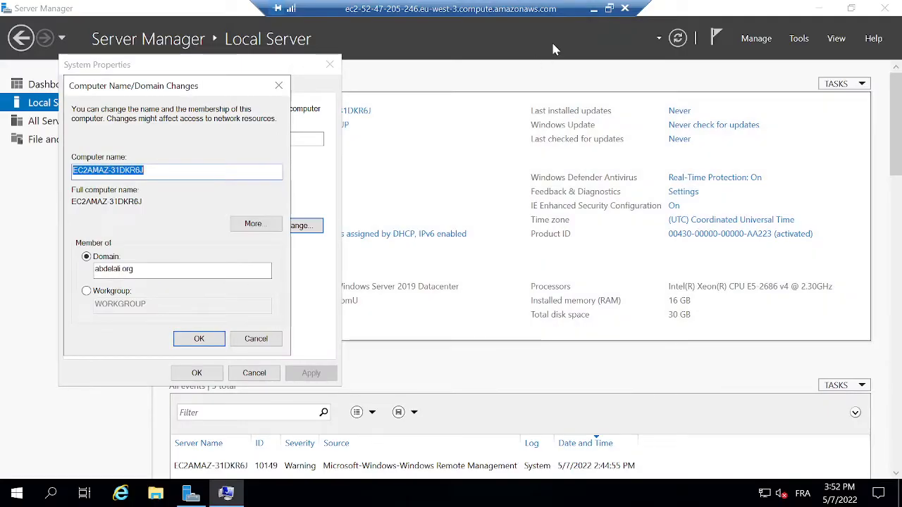
pyautogui.click(593, 10)
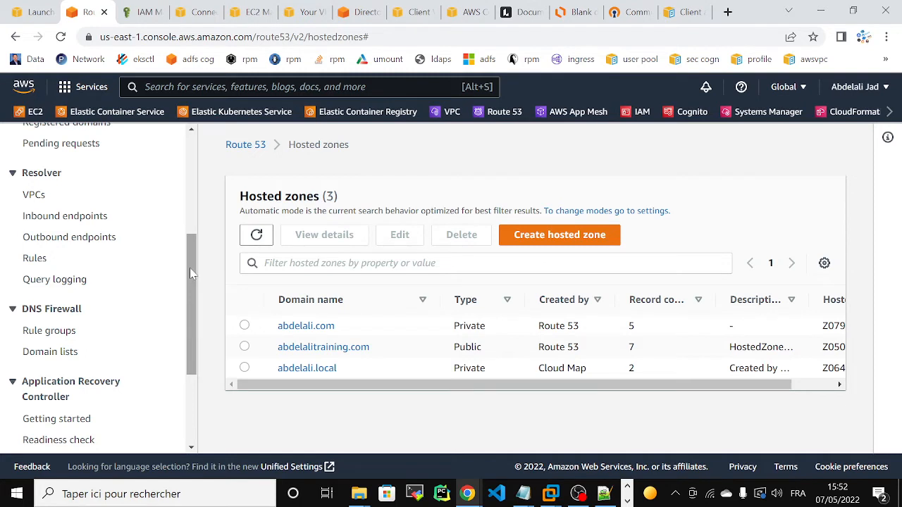
pyautogui.moveTo(189, 268)
pyautogui.mouseDown()
pyautogui.moveTo(190, 338)
pyautogui.moveTo(187, 257)
pyautogui.mouseUp()
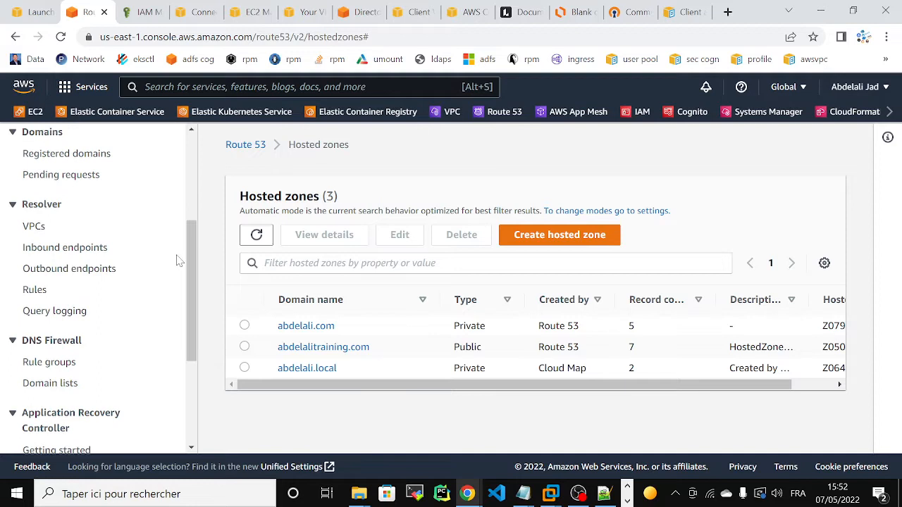
pyautogui.click(51, 273)
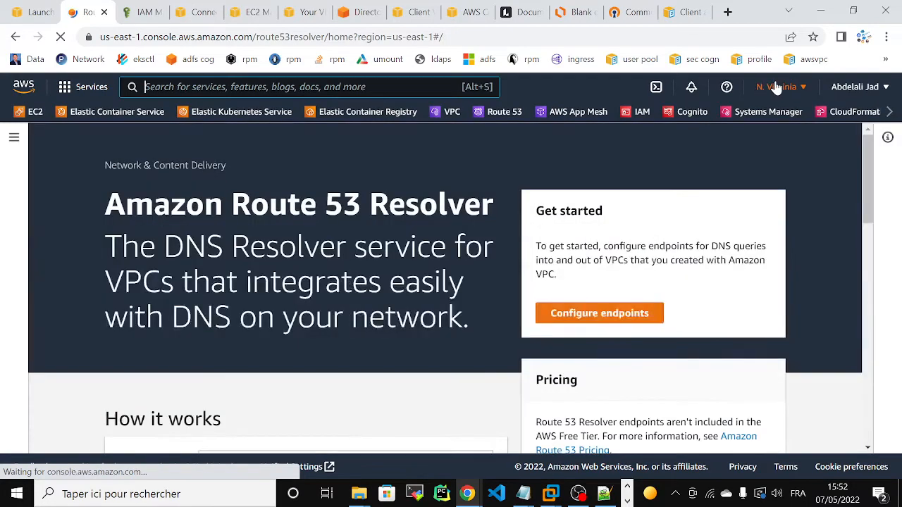
# Switch to the Europe (Paris) region and start an outbound-only Resolver endpoint.
pyautogui.click(775, 87)
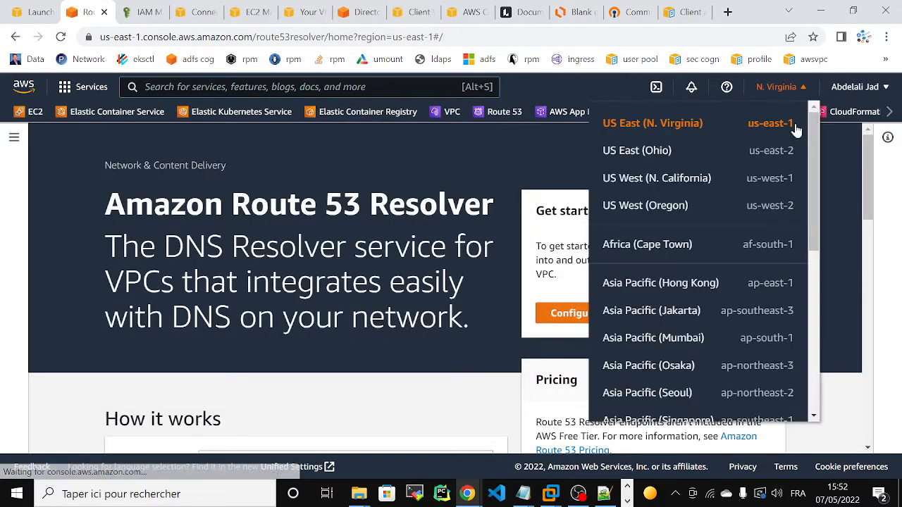
pyautogui.moveTo(815, 144); pyautogui.dragTo(817, 305)
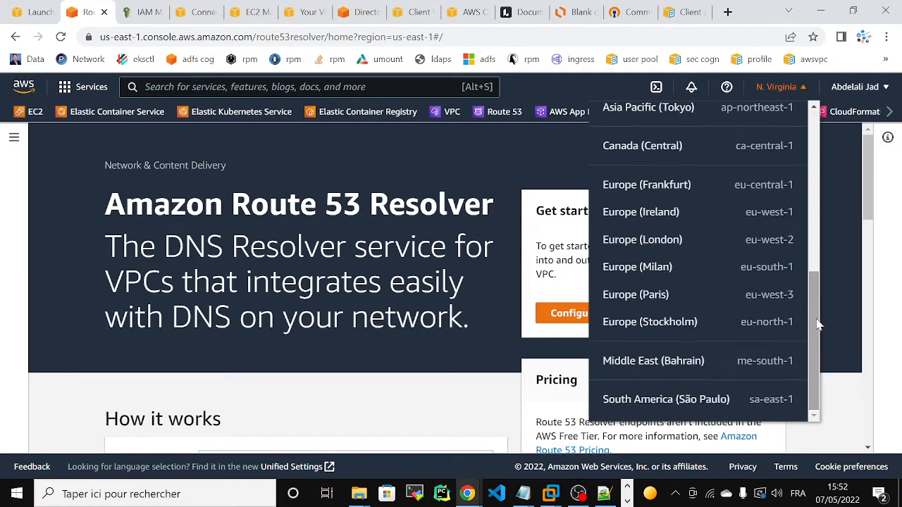
pyautogui.click(643, 295)
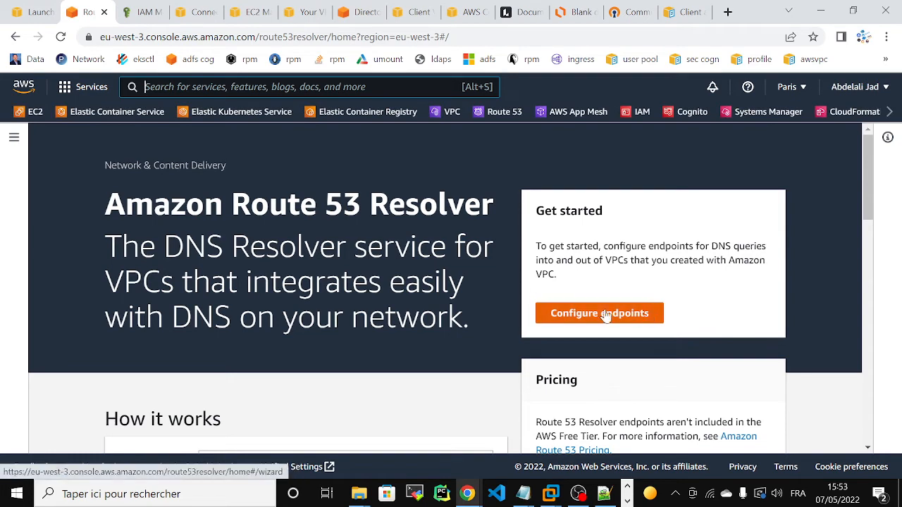
pyautogui.click(638, 311)
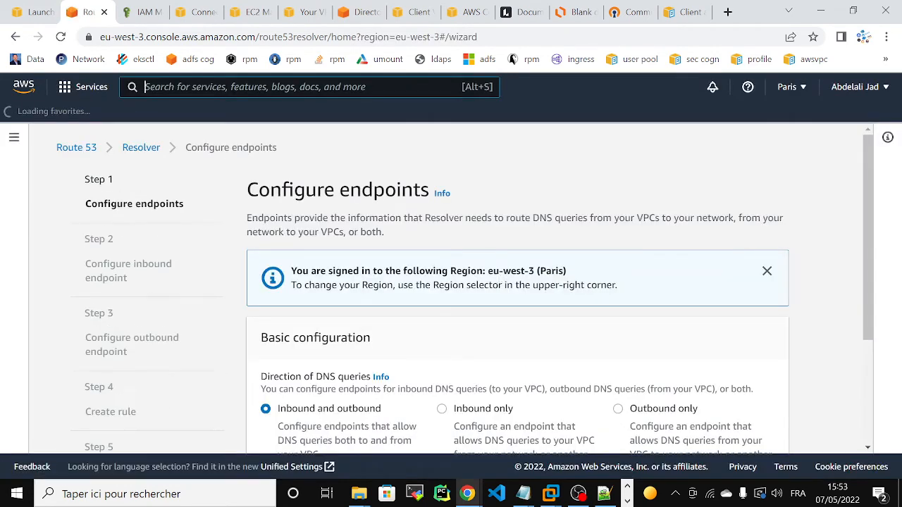
pyautogui.scroll(-2, 866, 272)
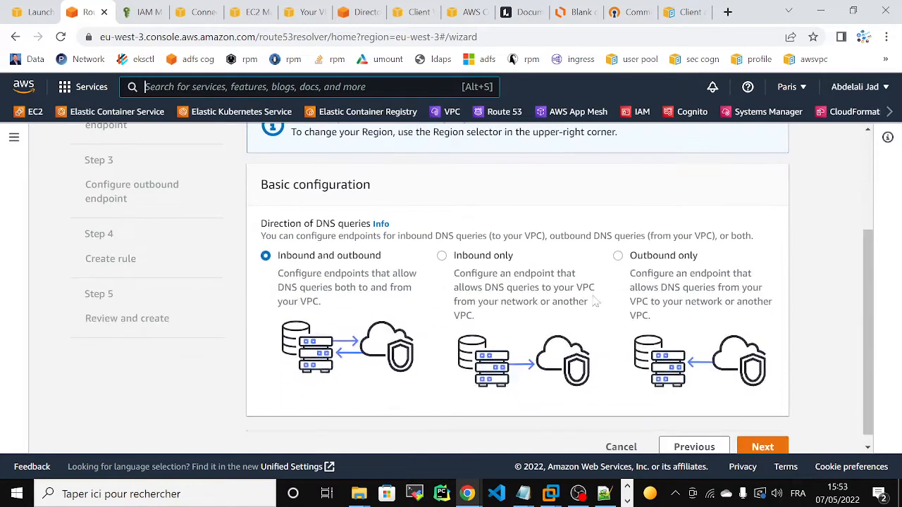
pyautogui.click(617, 257)
pyautogui.click(760, 445)
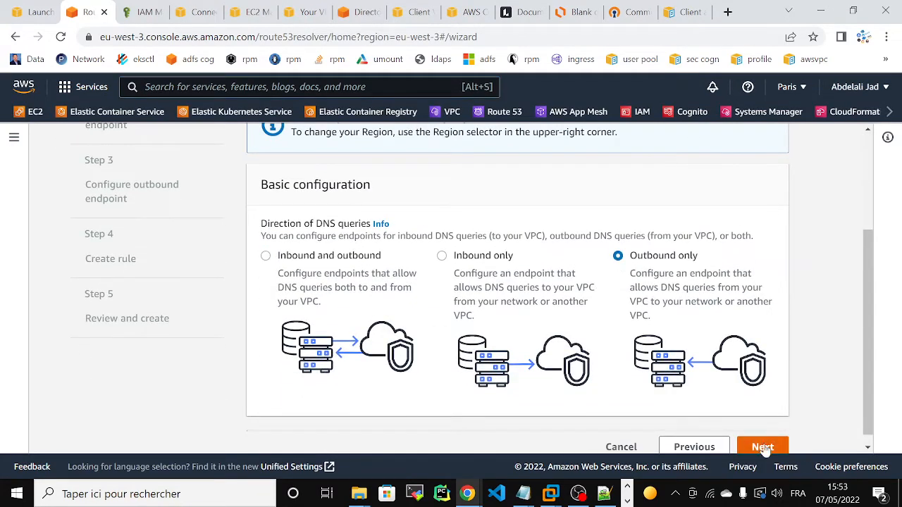
# Name the outbound endpoint myOutBoundPoint and place it in the eb_vpc VPC.
pyautogui.click(450, 334)
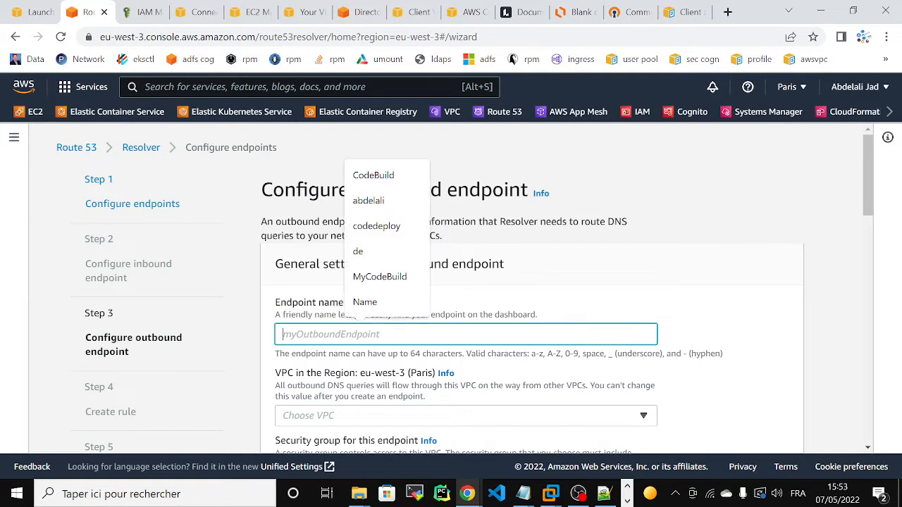
pyautogui.write('myOutBo')
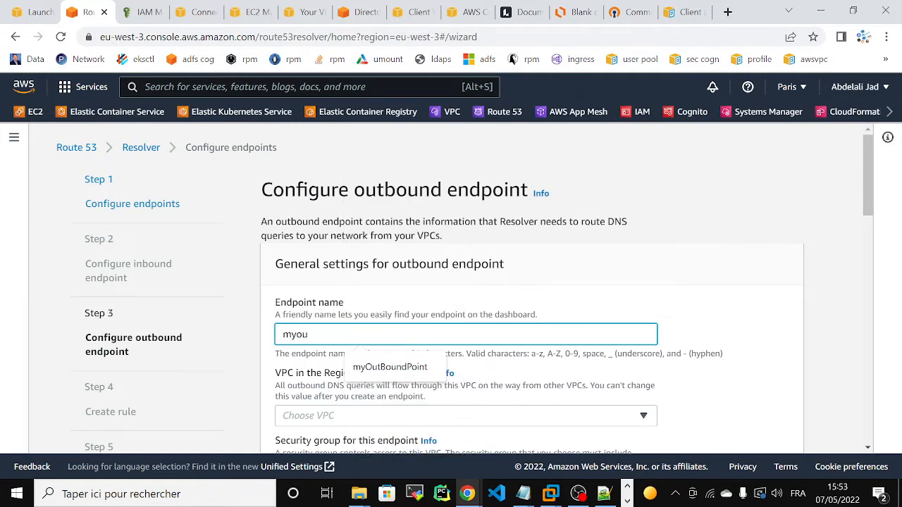
pyautogui.write('u')
pyautogui.press('Down')
pyautogui.press('Return')
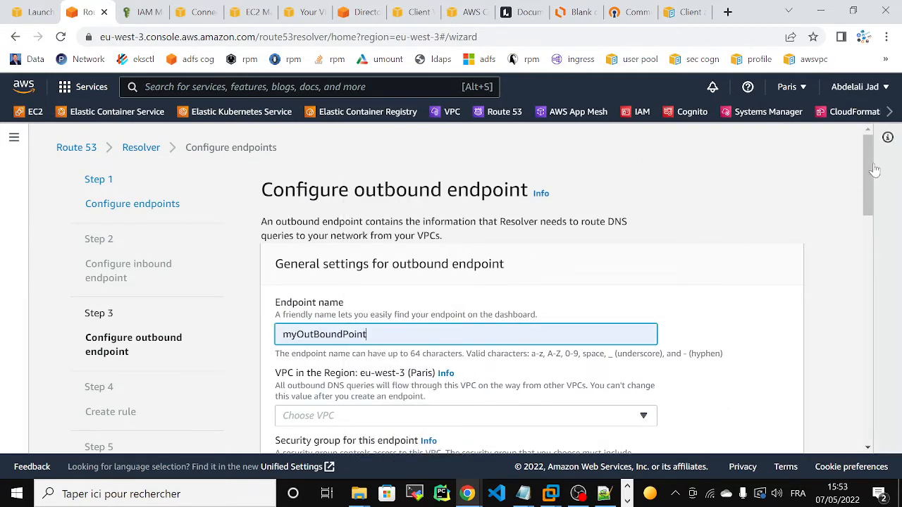
pyautogui.moveTo(872, 170); pyautogui.dragTo(865, 213)
pyautogui.click(618, 230)
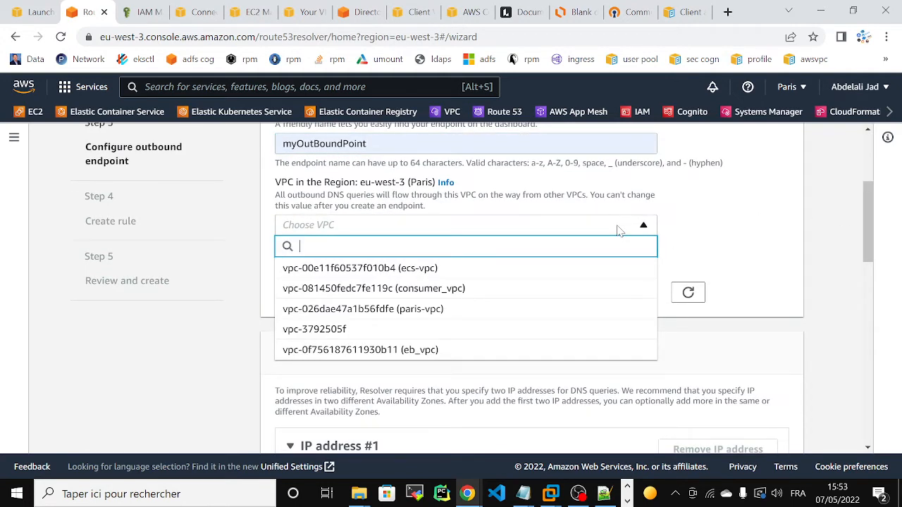
pyautogui.click(417, 350)
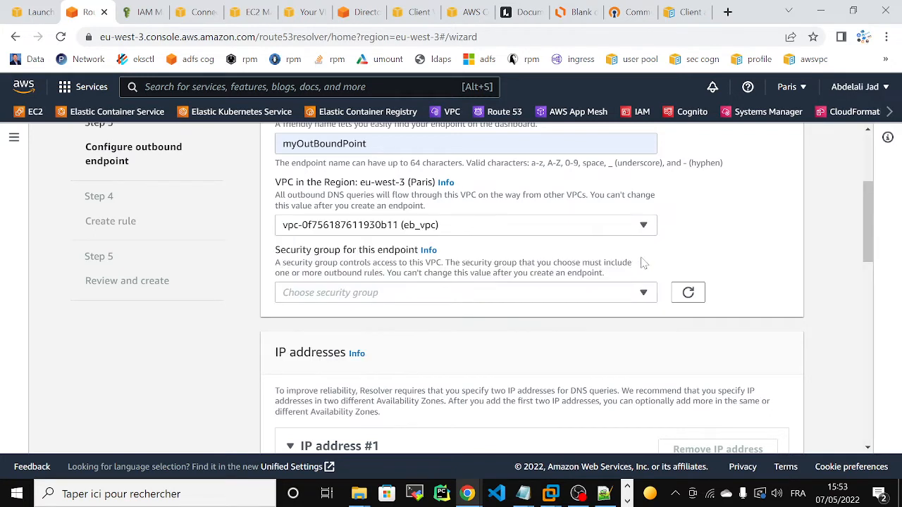
# Search the security groups for 'out' and pick outbounendpoint-sg.
pyautogui.click(479, 299)
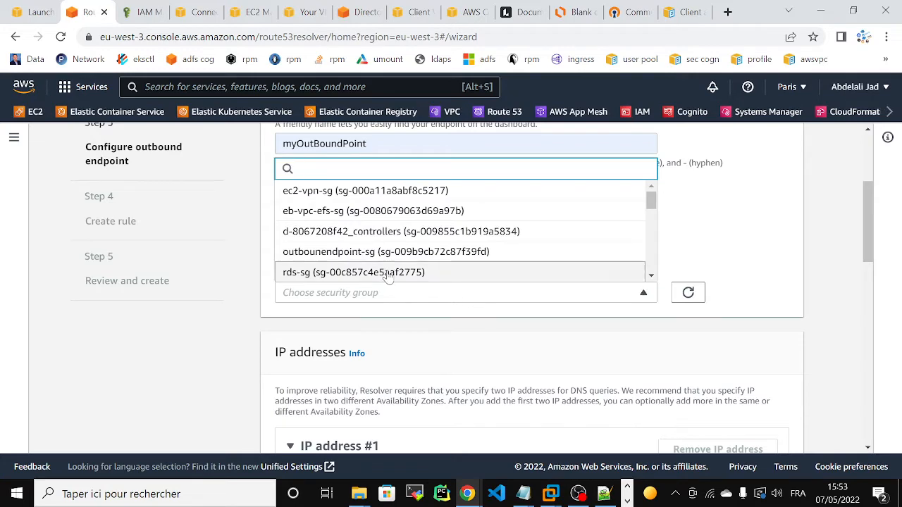
pyautogui.click(454, 306)
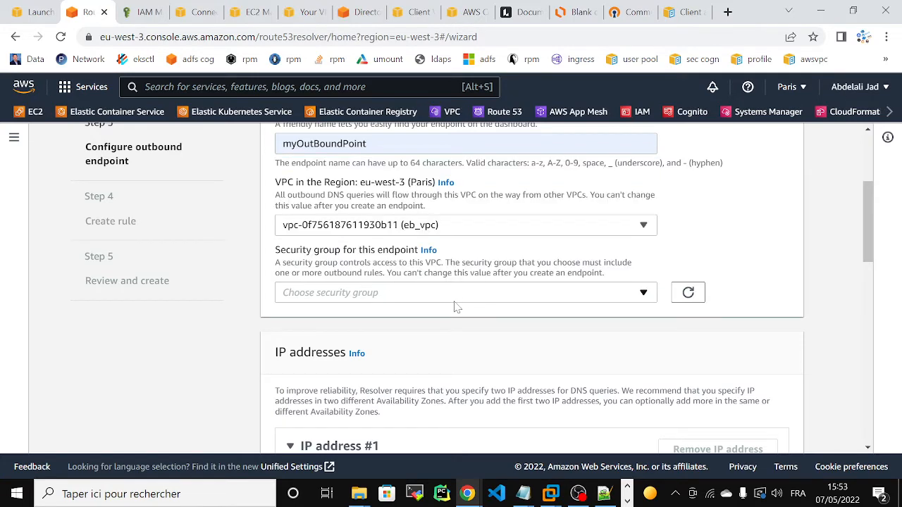
pyautogui.click(412, 299)
pyautogui.write('oy')
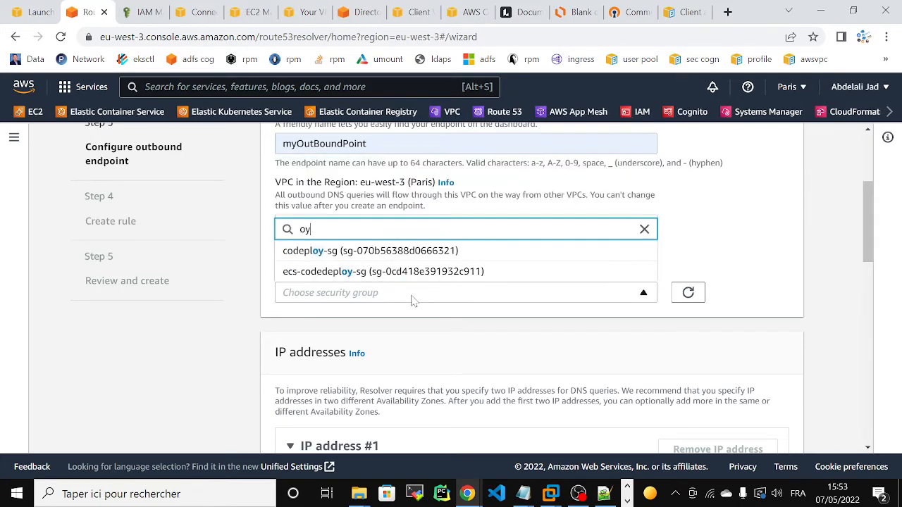
pyautogui.press('BackSpace')
pyautogui.press('BackSpace')
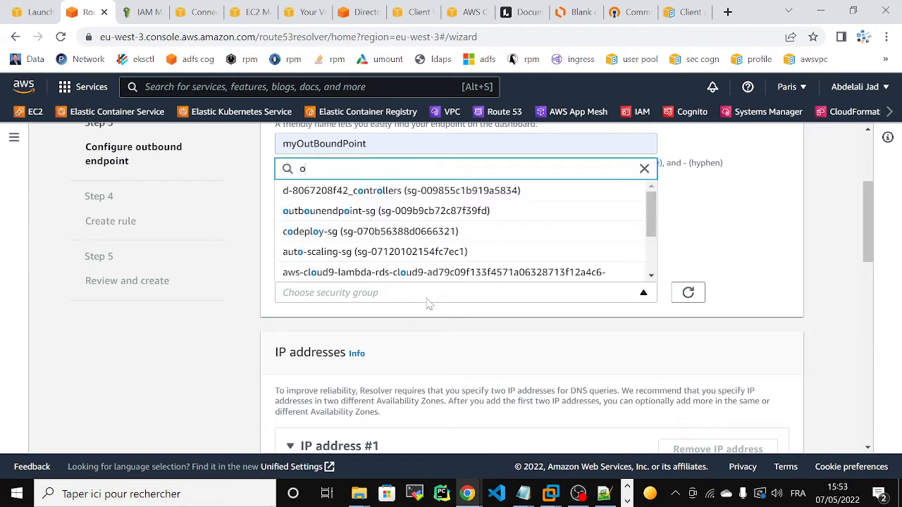
pyautogui.write('out')
pyautogui.click(361, 271)
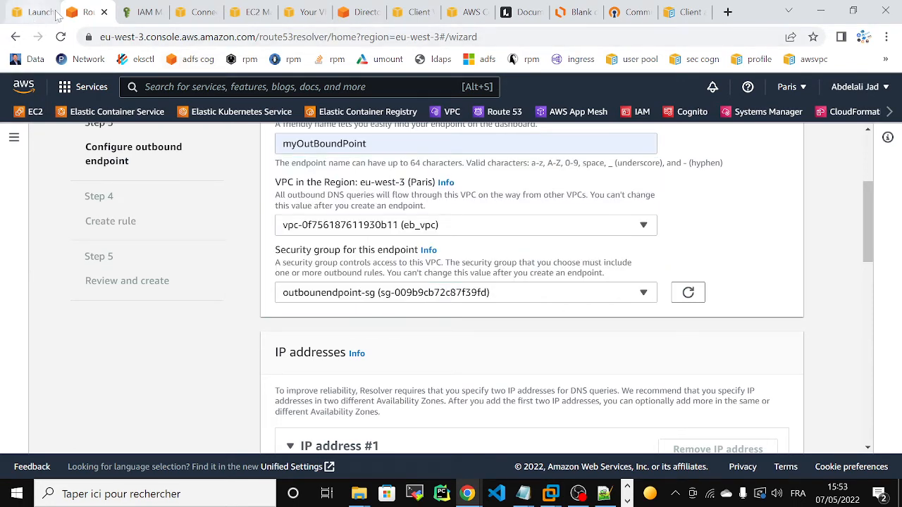
# In EC2 Security Groups, filter by name 'out' and open outbounendpoint-sg.
pyautogui.click(242, 11)
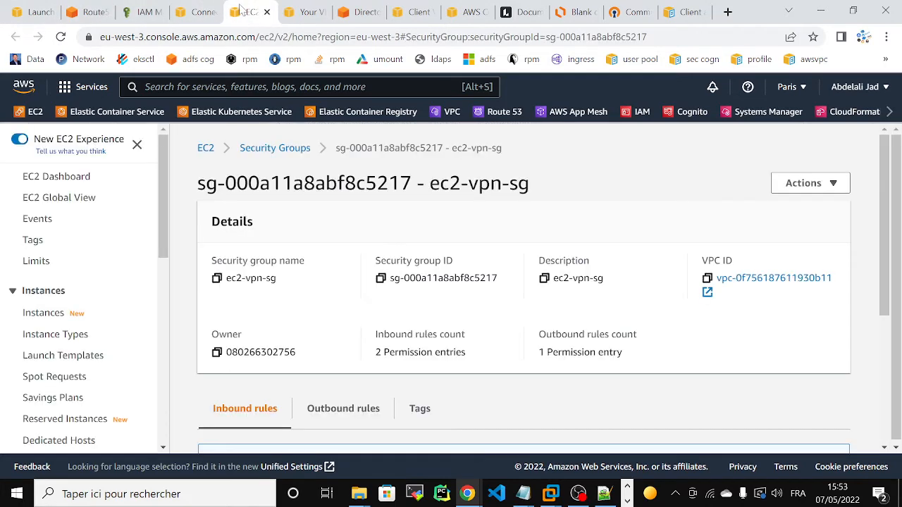
pyautogui.click(276, 150)
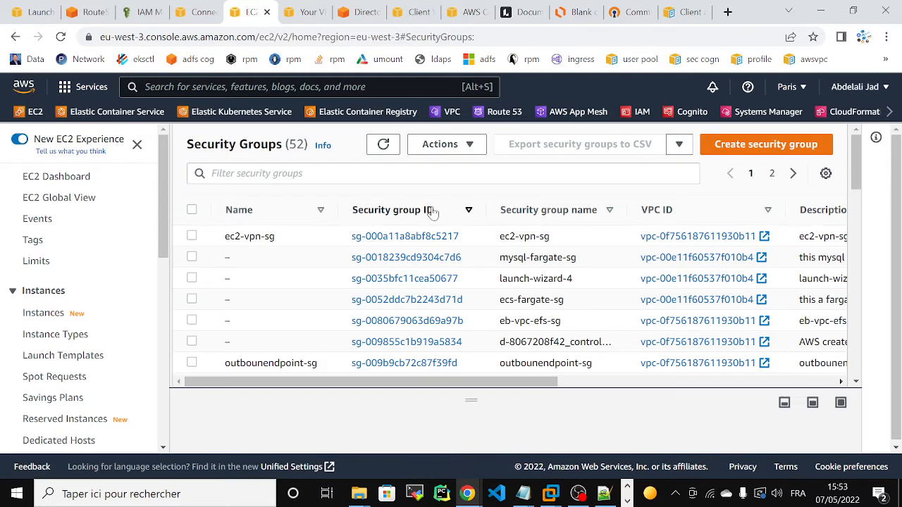
pyautogui.click(443, 173)
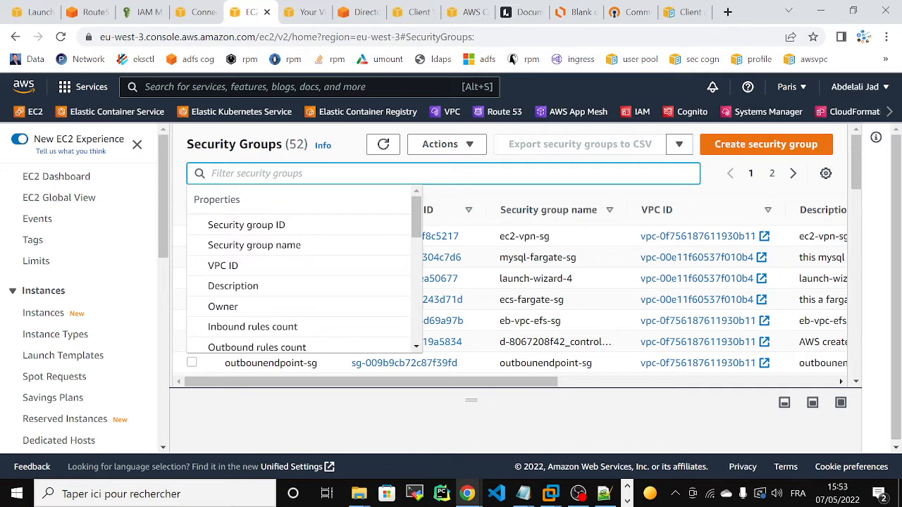
pyautogui.click(282, 245)
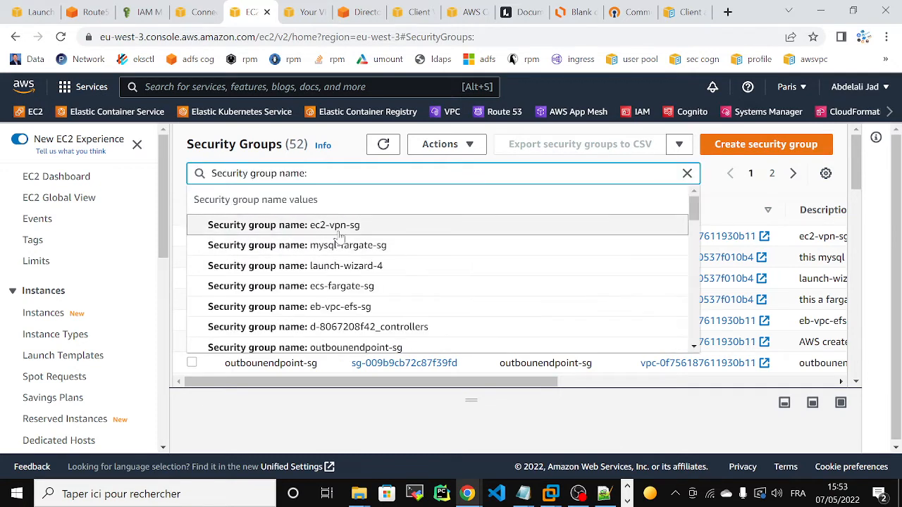
pyautogui.write('out')
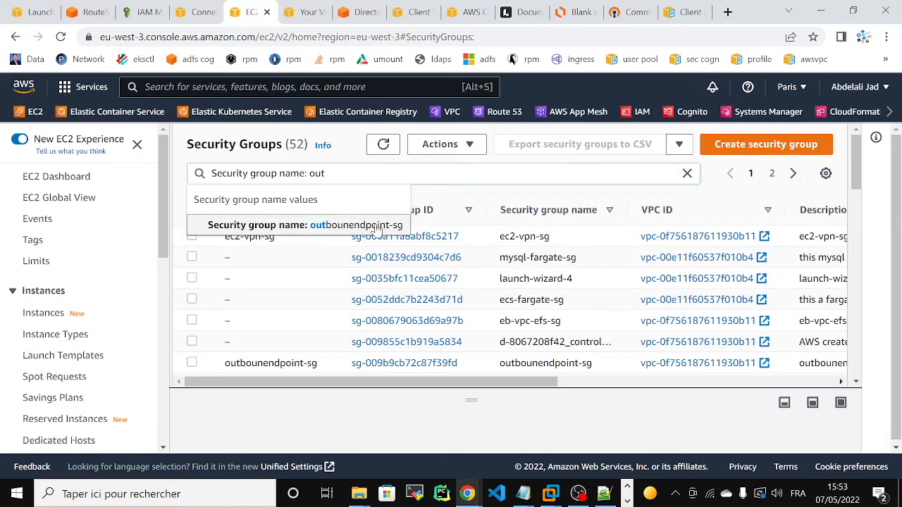
pyautogui.click(377, 227)
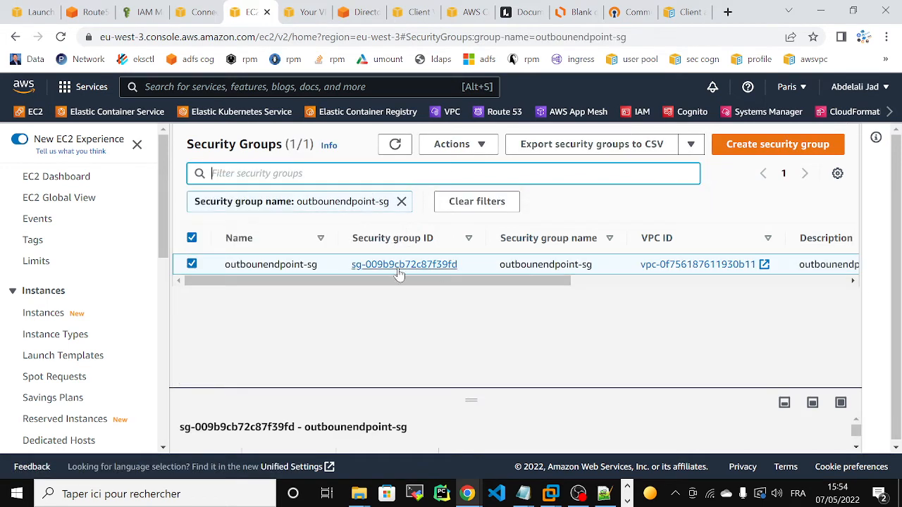
pyautogui.click(398, 266)
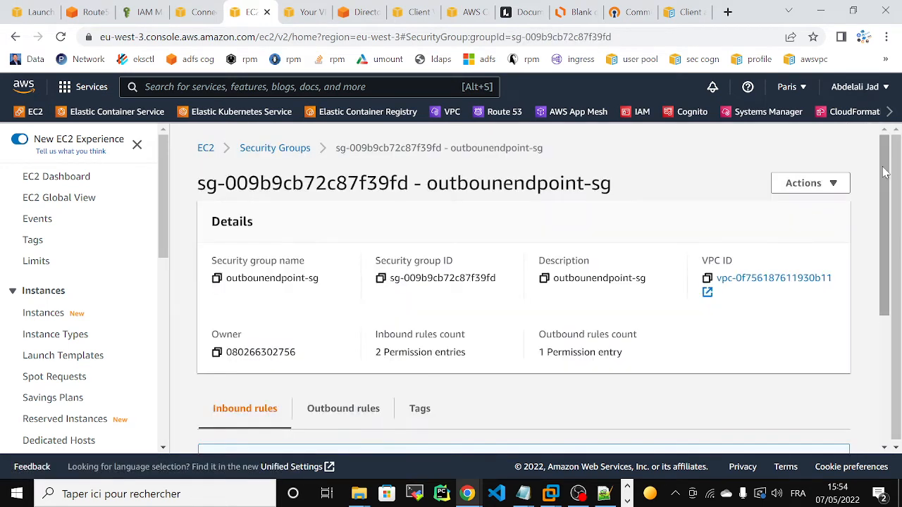
# Review outbounendpoint-sg's inbound rules, then bring up the Your VPCs list.
pyautogui.moveTo(884, 181); pyautogui.dragTo(884, 308)
pyautogui.moveTo(511, 420); pyautogui.dragTo(627, 431)
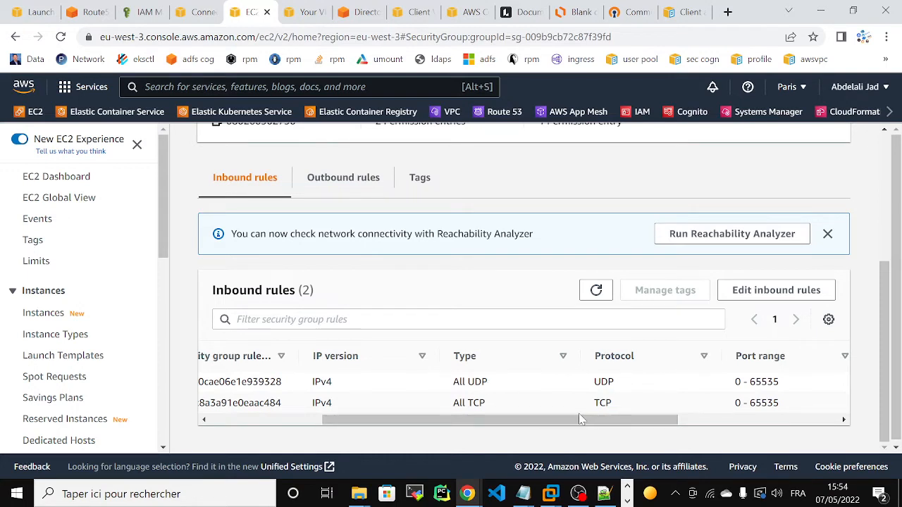
pyautogui.moveTo(579, 420); pyautogui.dragTo(633, 437)
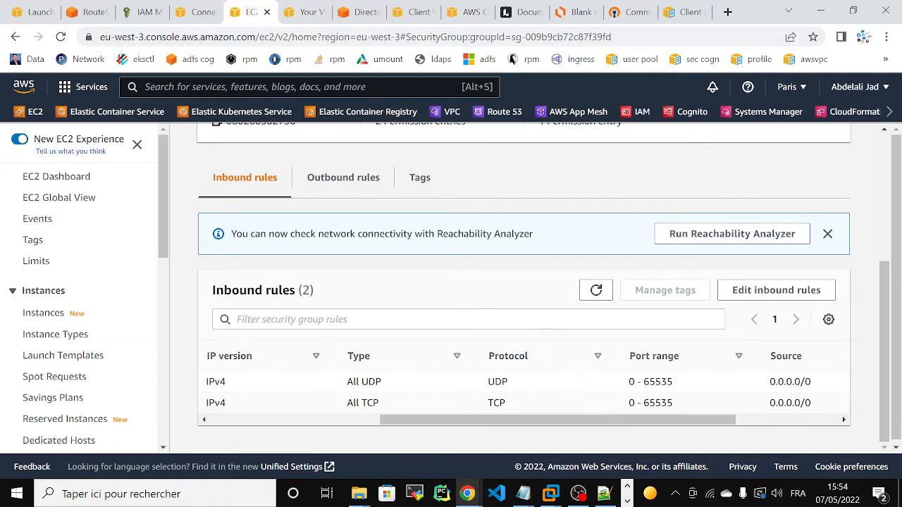
pyautogui.click(300, 14)
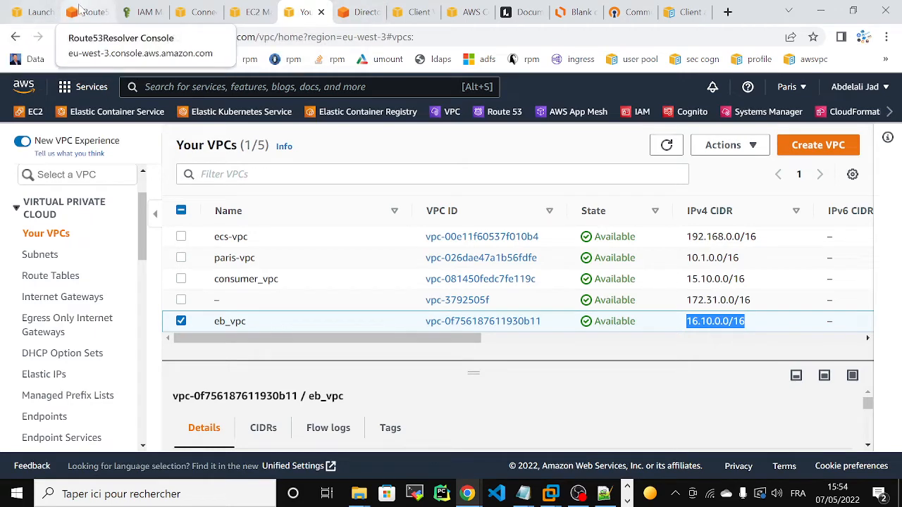
# Back in the endpoint wizard, set IP address #1's Availability Zone to eu-west-3a.
pyautogui.click(83, 13)
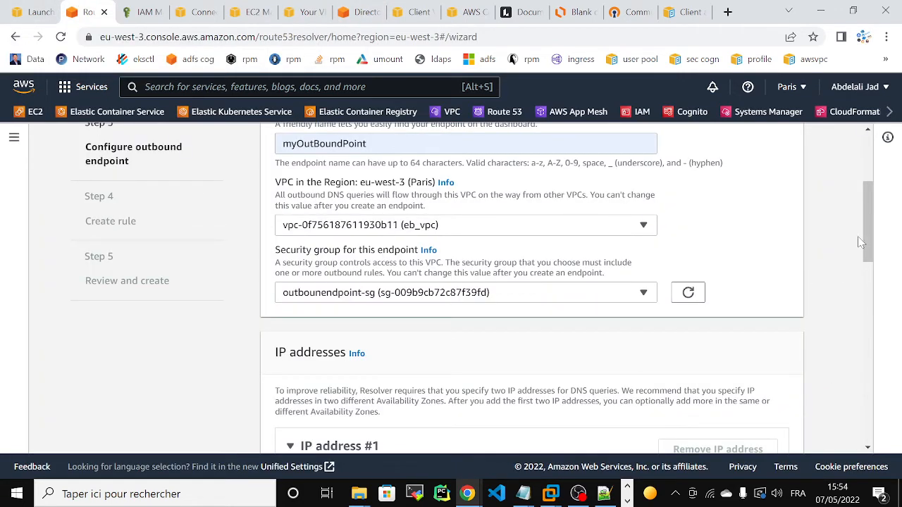
pyautogui.scroll(-4, 862, 253)
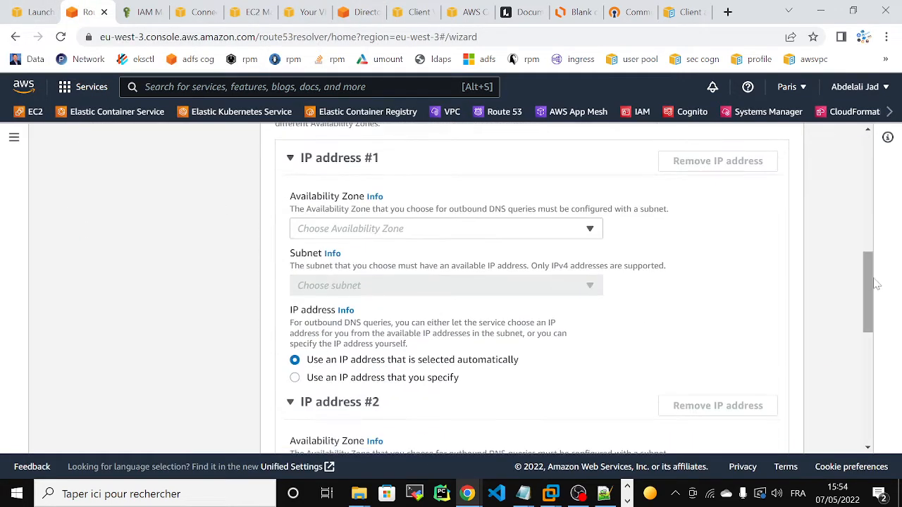
pyautogui.click(525, 234)
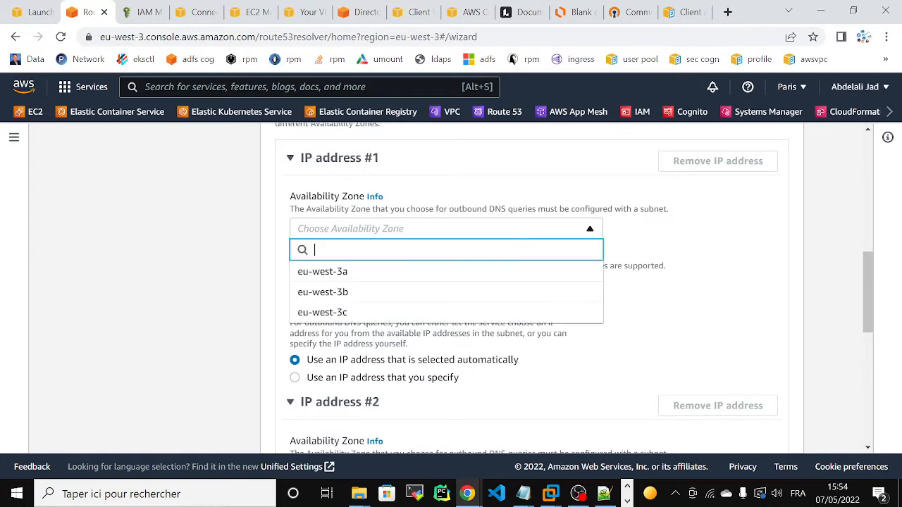
pyautogui.click(384, 278)
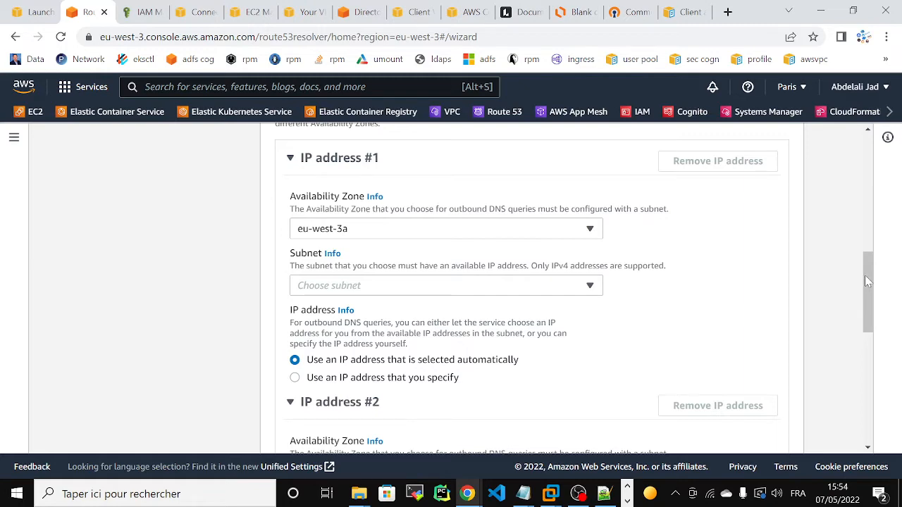
pyautogui.moveTo(867, 281)
pyautogui.mouseDown()
pyautogui.moveTo(867, 262)
pyautogui.moveTo(868, 271)
pyautogui.mouseUp()
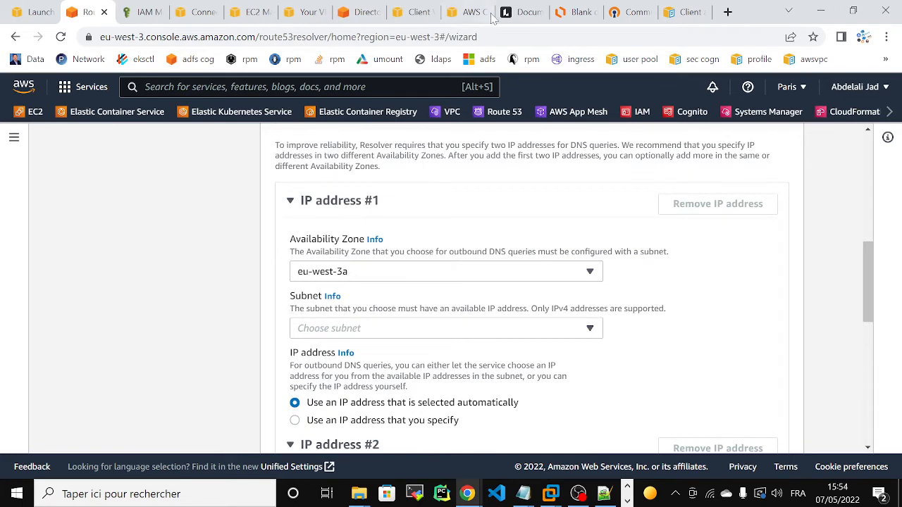
pyautogui.click(574, 12)
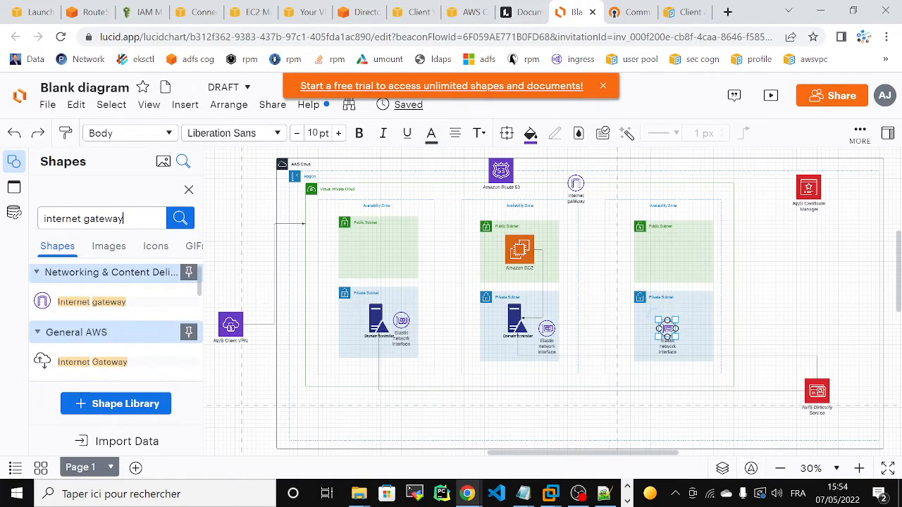
# Replace the internet gateway shape search with 'network in' and pick the network interfaces suggestion.
pyautogui.hotkey('ctrl', 'a')
pyautogui.press('BackSpace')
pyautogui.write('in')
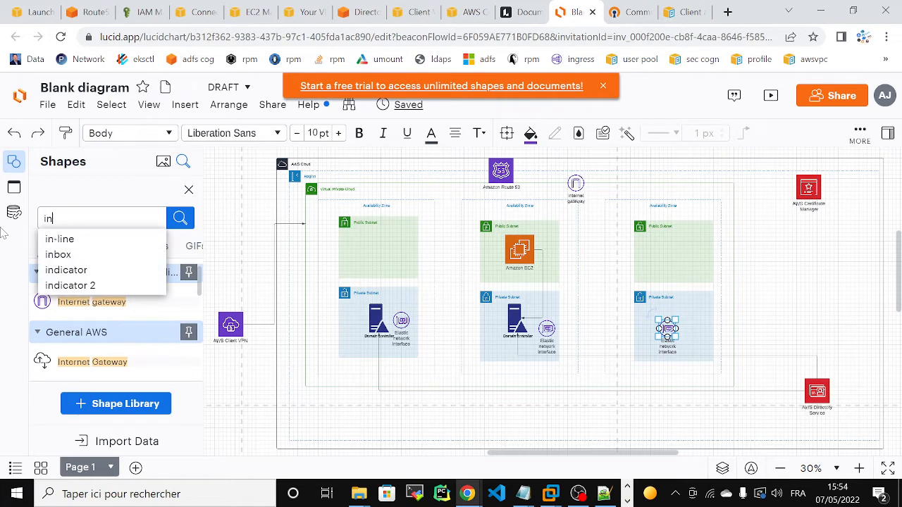
pyautogui.write('ter')
pyautogui.press('BackSpace')
pyautogui.press('BackSpace')
pyautogui.press('BackSpace')
pyautogui.press('BackSpace')
pyautogui.press('BackSpace')
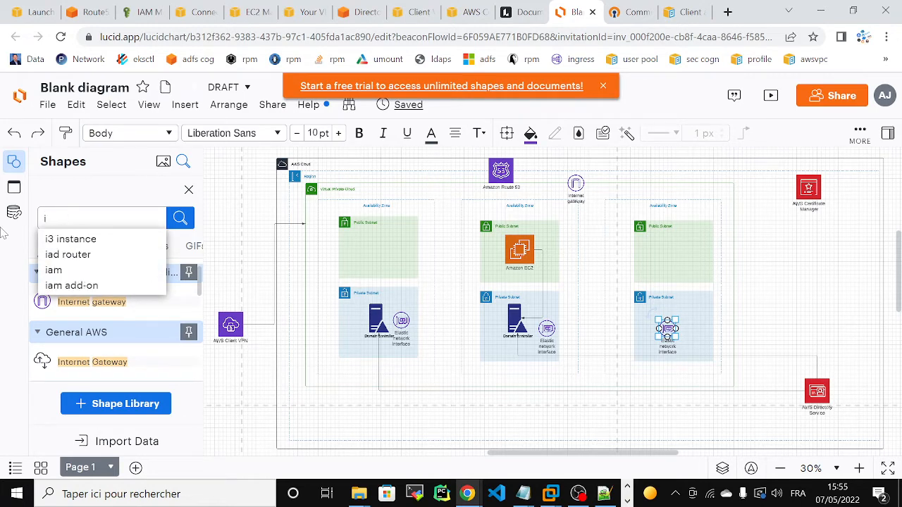
pyautogui.write('elast')
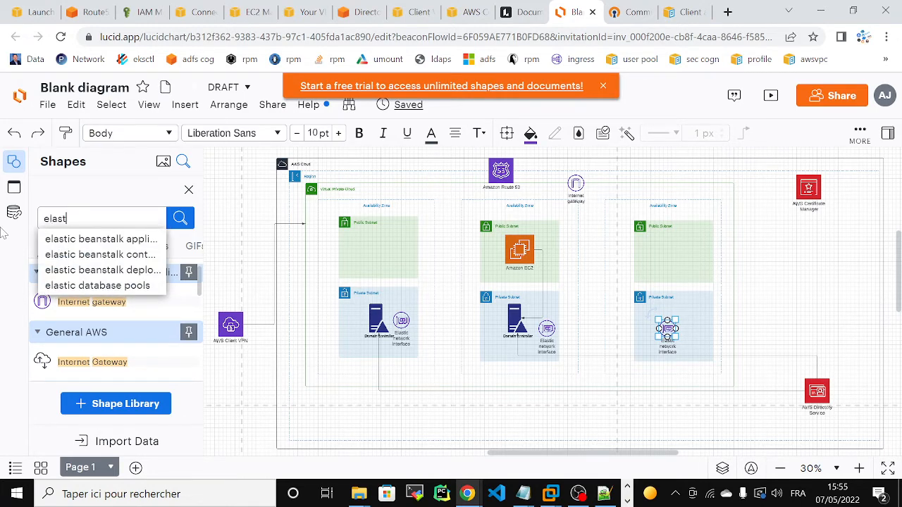
pyautogui.write('ic in')
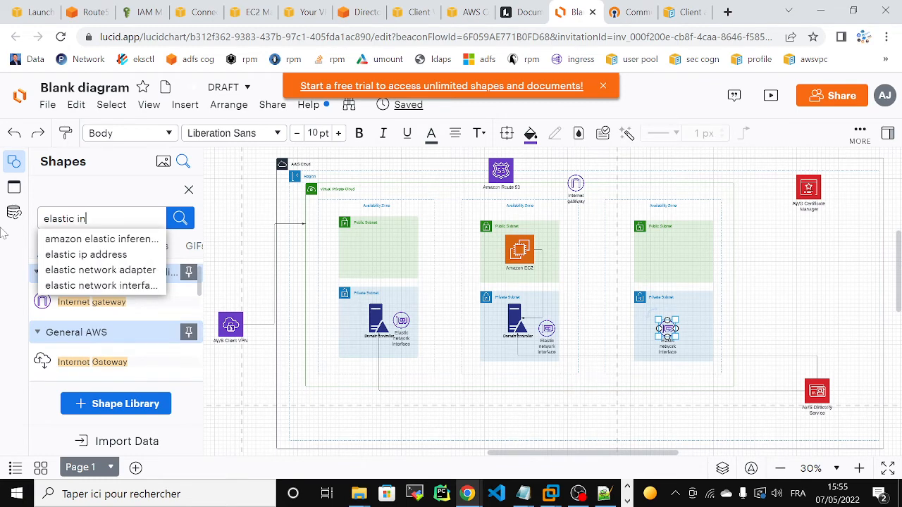
pyautogui.press('BackSpace')
pyautogui.press('BackSpace')
pyautogui.press('BackSpace')
pyautogui.press('BackSpace')
pyautogui.press('BackSpace')
pyautogui.press('BackSpace')
pyautogui.press('BackSpace')
pyautogui.press('BackSpace')
pyautogui.press('BackSpace')
pyautogui.press('BackSpace')
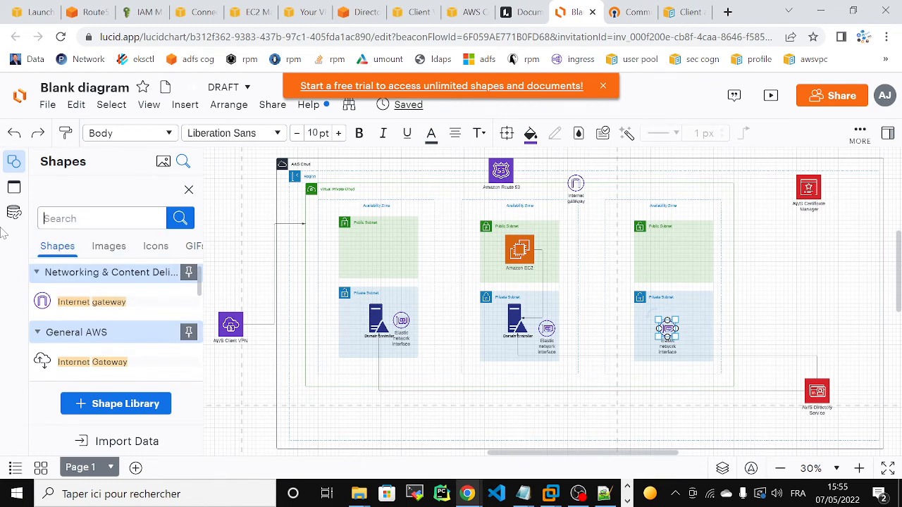
pyautogui.write('networ')
pyautogui.press('Down')
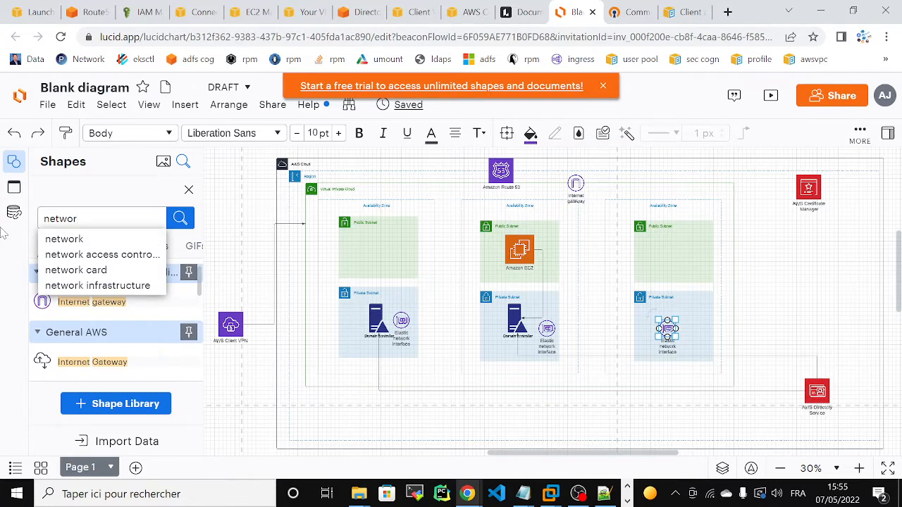
pyautogui.write('k in')
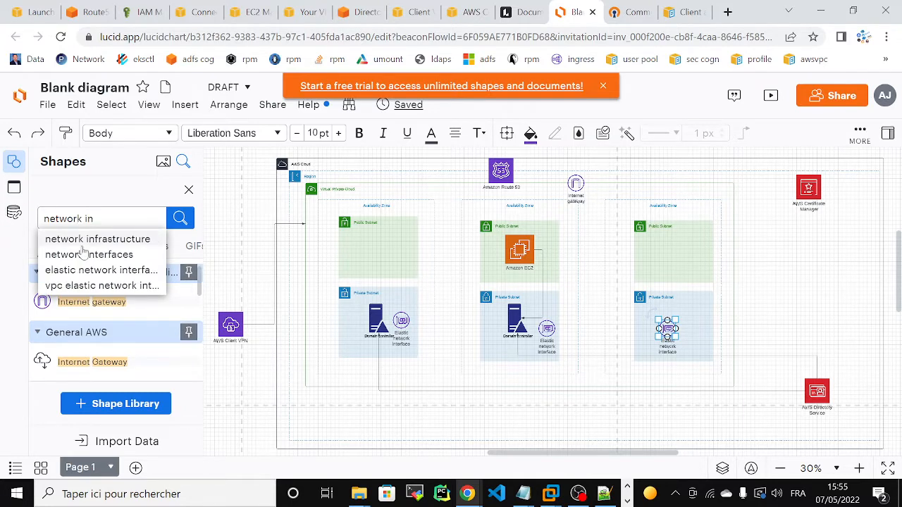
pyautogui.click(82, 254)
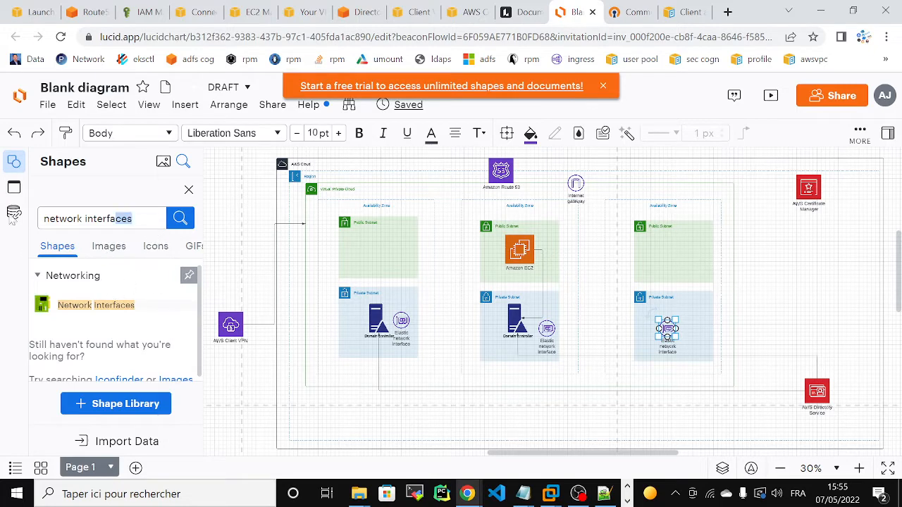
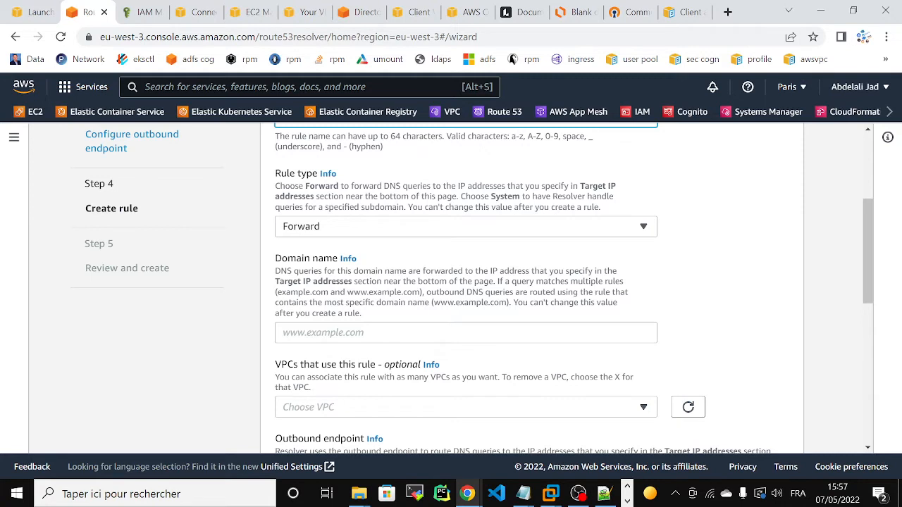
# Enter the Active Directory domain name for the rule and associate it with eb_vpc.
pyautogui.click(366, 332)
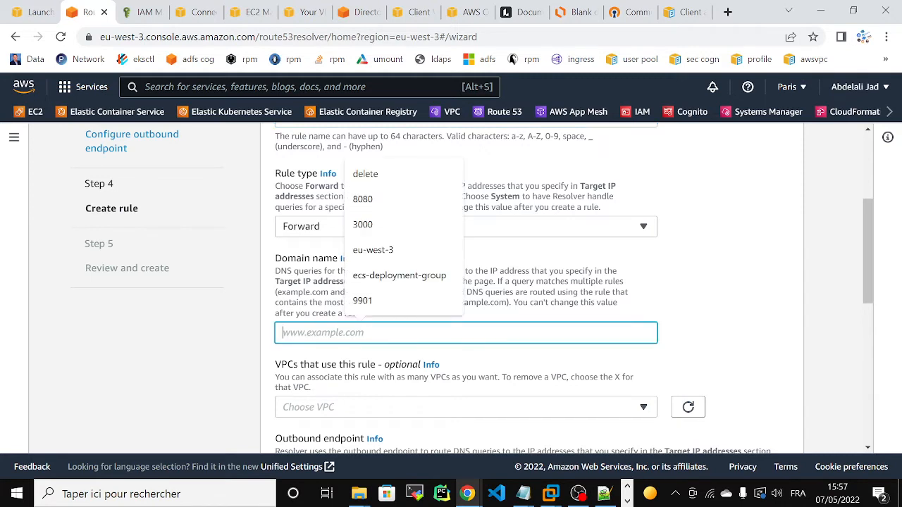
pyautogui.write('abdelali.org')
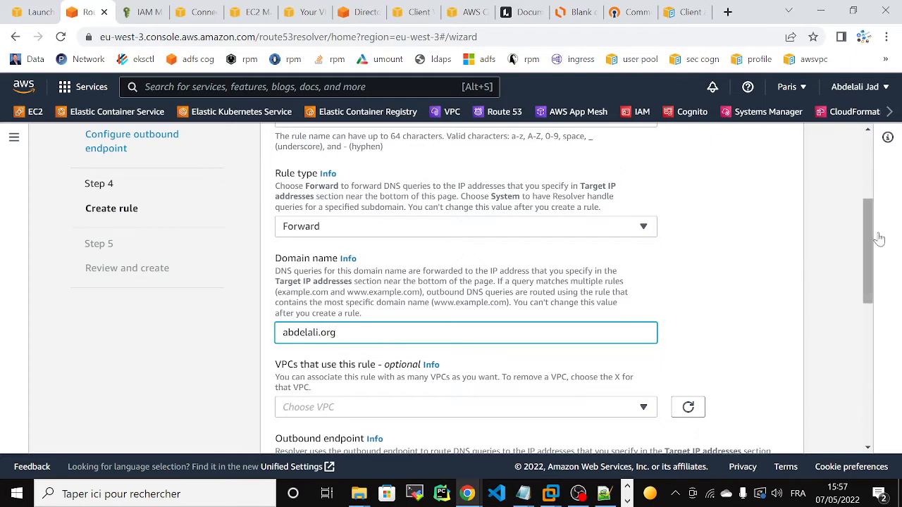
pyautogui.scroll(-2, 878, 238)
pyautogui.click(487, 265)
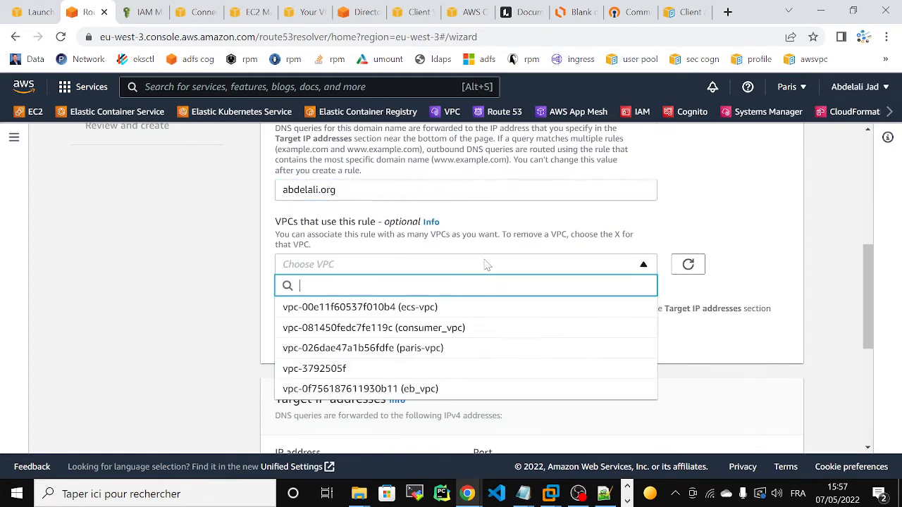
pyautogui.click(366, 394)
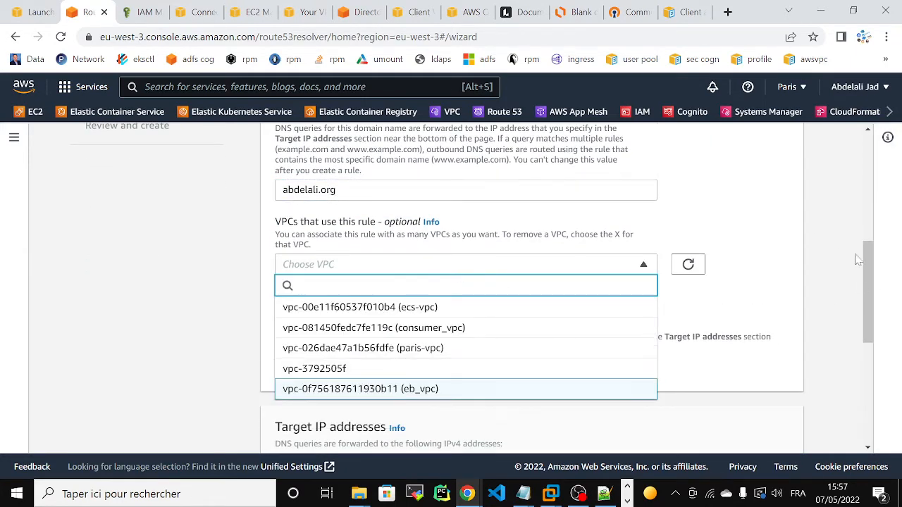
pyautogui.scroll(-3, 553, 290)
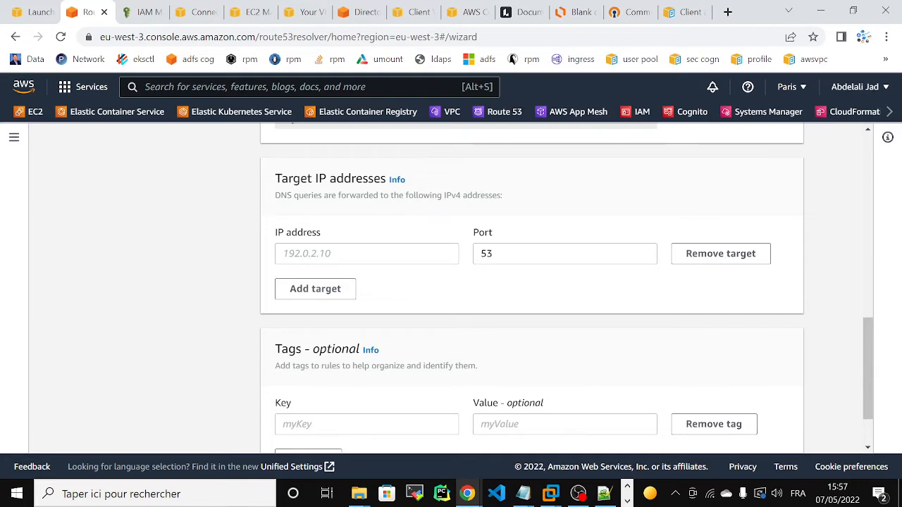
# Copy the directory's first DNS address 16.10.1.10 into the rule's target IP field.
pyautogui.click(359, 12)
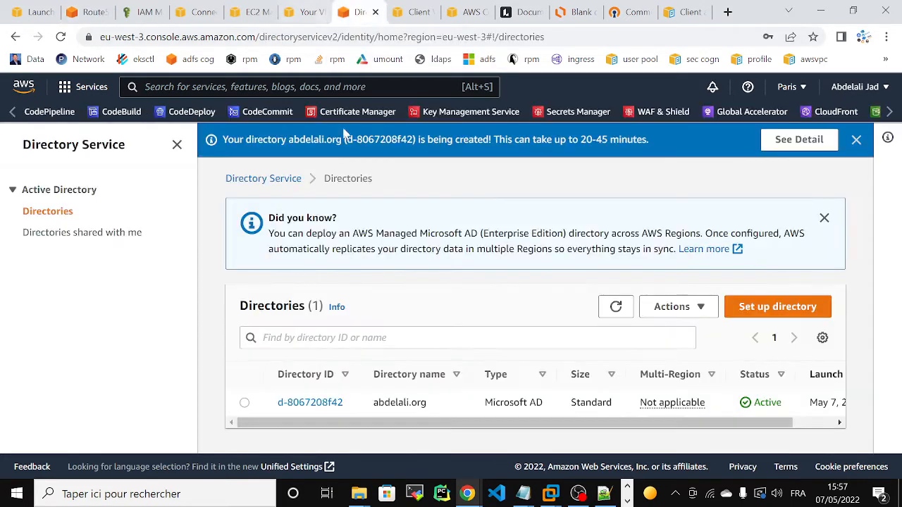
pyautogui.click(310, 403)
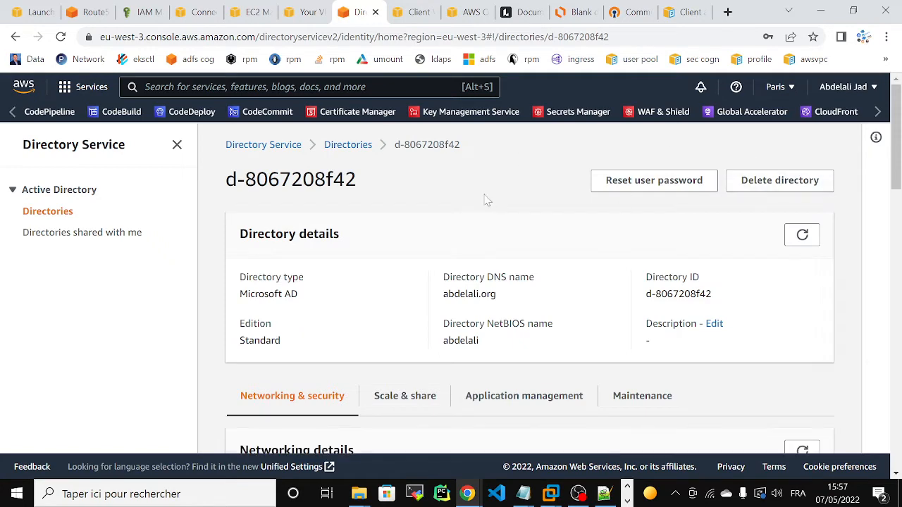
pyautogui.click(348, 147)
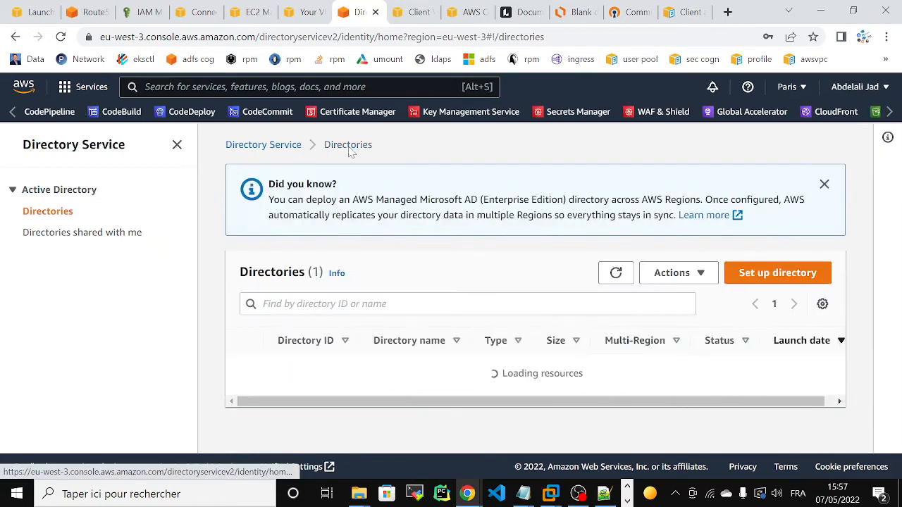
pyautogui.click(316, 369)
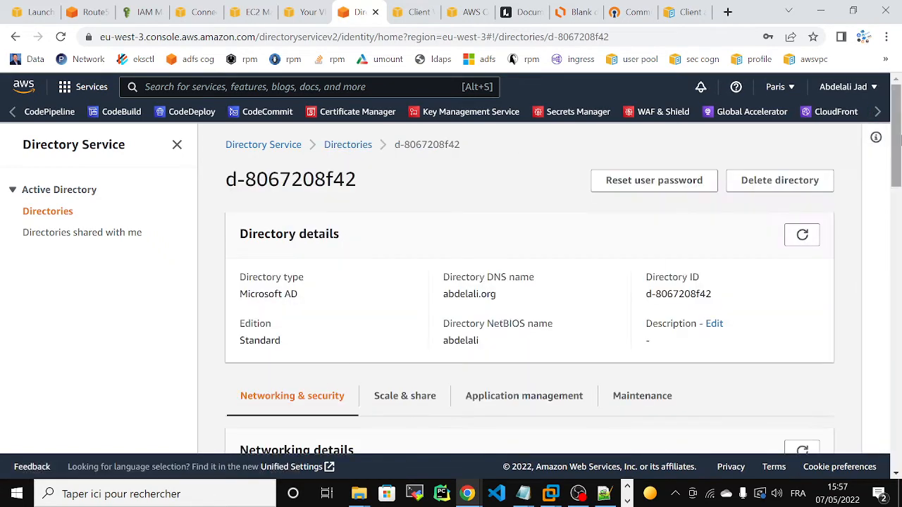
pyautogui.scroll(-3, 315, 370)
pyautogui.scroll(-1, 424, 295)
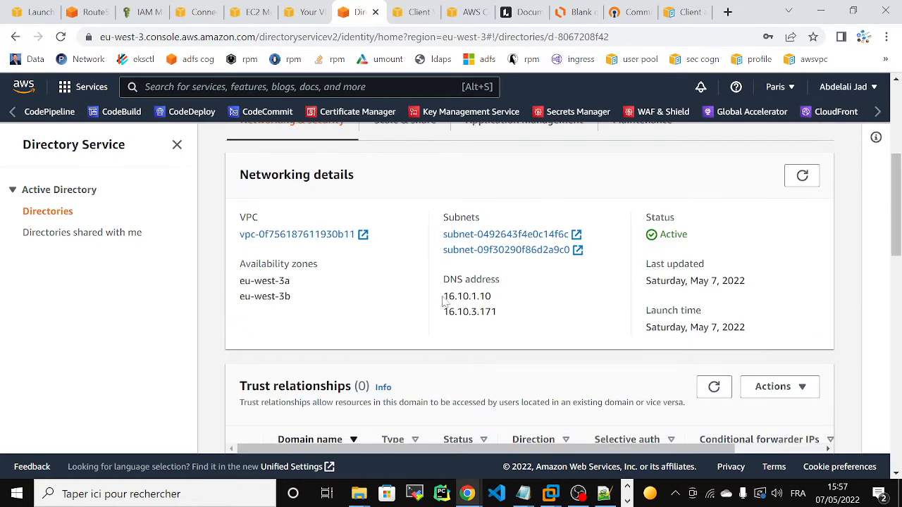
pyautogui.moveTo(442, 296); pyautogui.dragTo(517, 296)
pyautogui.hotkey('ctrl', 'c')
pyautogui.rightClick(476, 292)
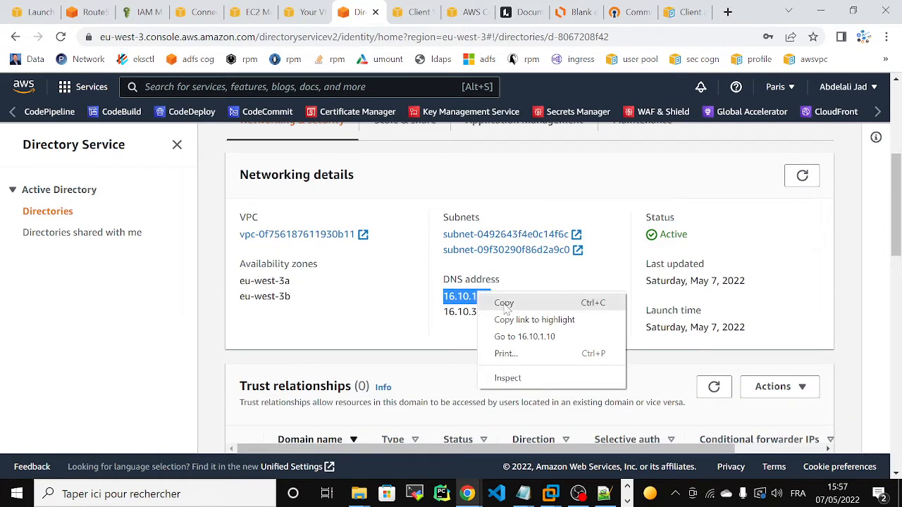
pyautogui.click(504, 303)
pyautogui.moveTo(88, 12); pyautogui.dragTo(303, 12)
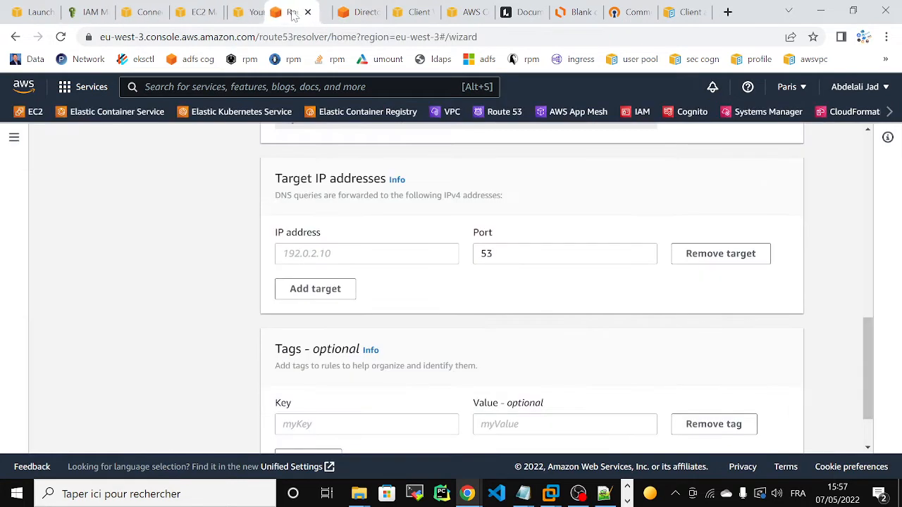
pyautogui.click(356, 255)
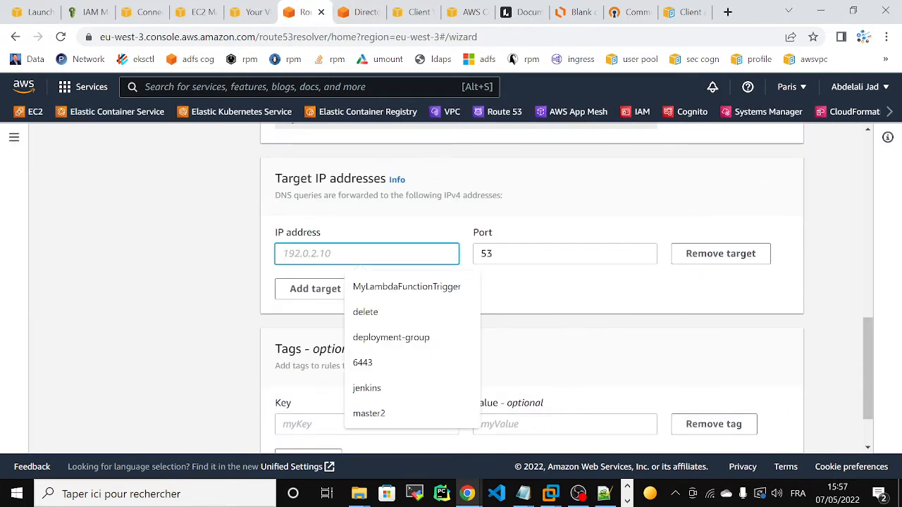
pyautogui.hotkey('ctrl', 'v')
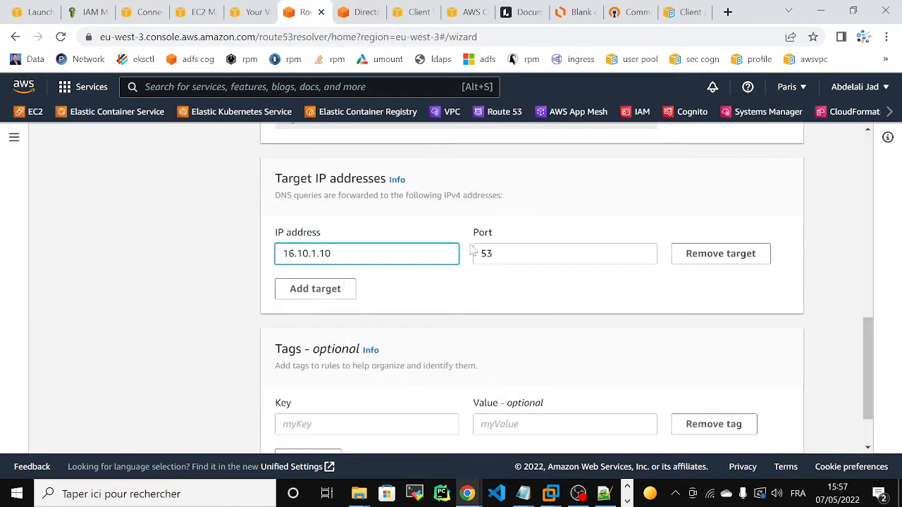
# Add a second target IP using the directory's DNS address 16.10.3.171.
pyautogui.click(314, 290)
pyautogui.click(359, 289)
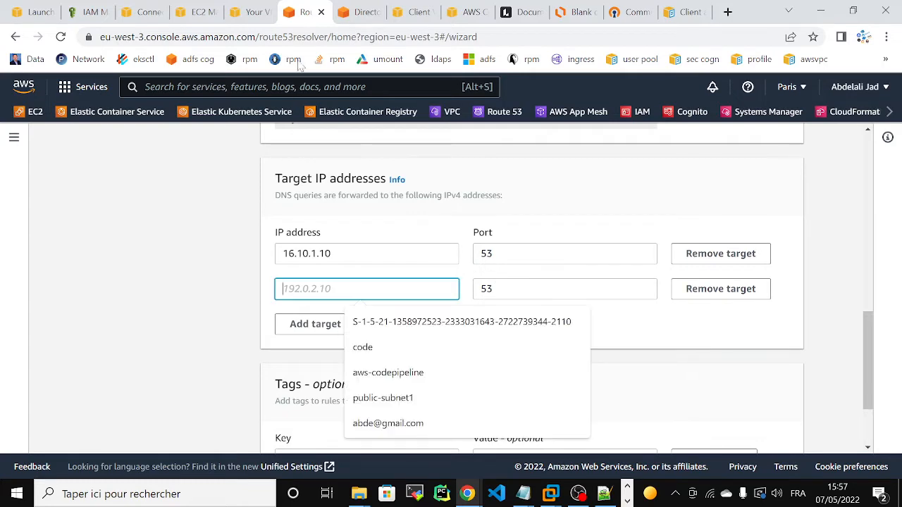
pyautogui.click(358, 13)
pyautogui.moveTo(441, 312); pyautogui.dragTo(531, 318)
pyautogui.hotkey('ctrl', 'c')
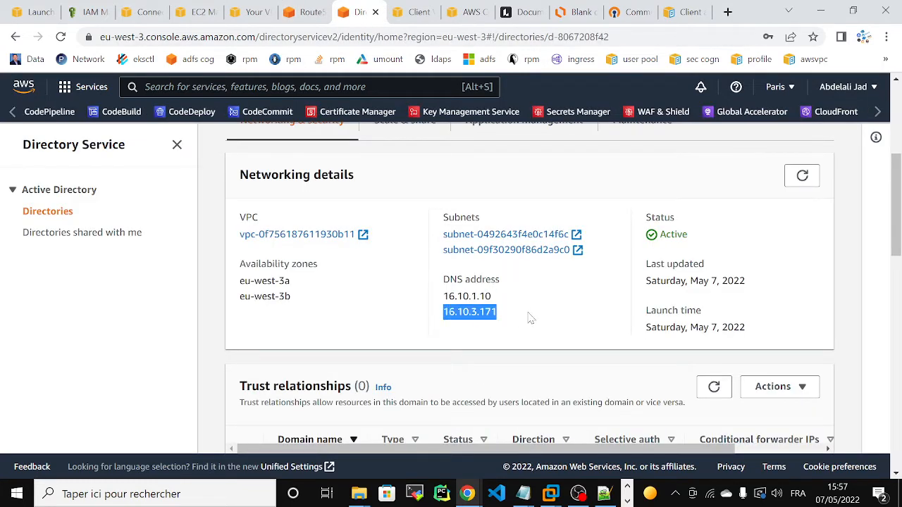
pyautogui.click(304, 12)
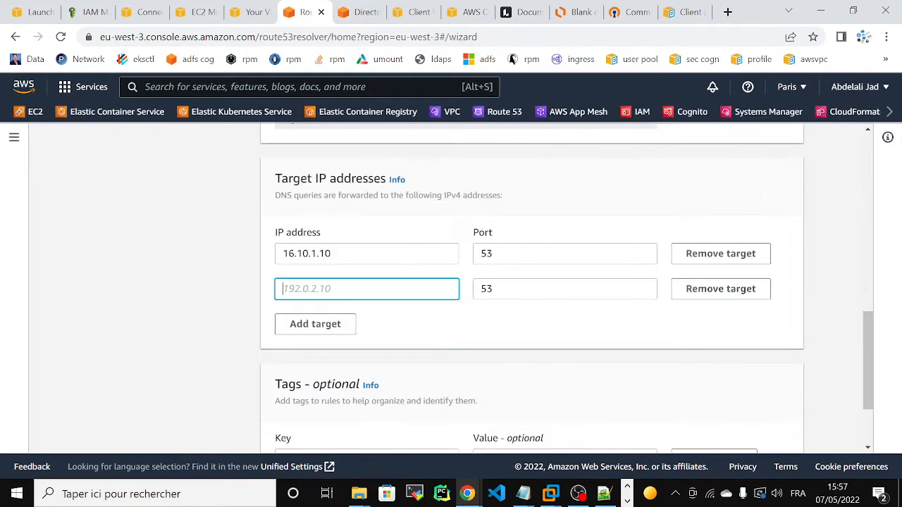
pyautogui.hotkey('ctrl', 'v')
pyautogui.moveTo(869, 356); pyautogui.dragTo(862, 413)
# Review and submit the outbound forwarding rule, then view the Lucidchart architecture diagram.
pyautogui.click(777, 436)
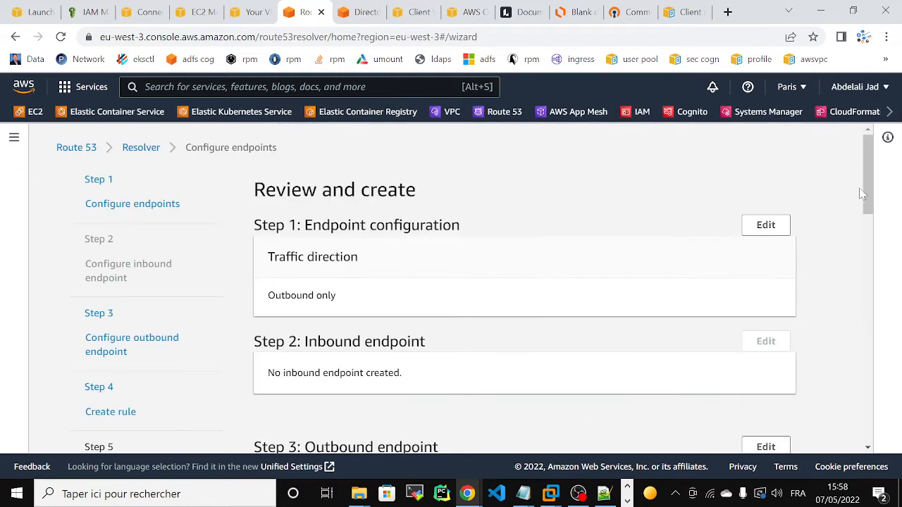
pyautogui.moveTo(863, 194); pyautogui.dragTo(865, 423)
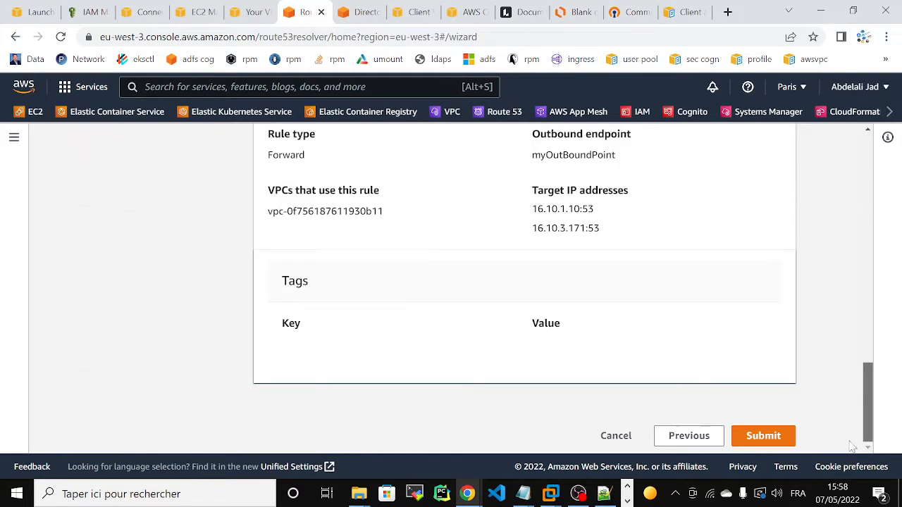
pyautogui.click(761, 435)
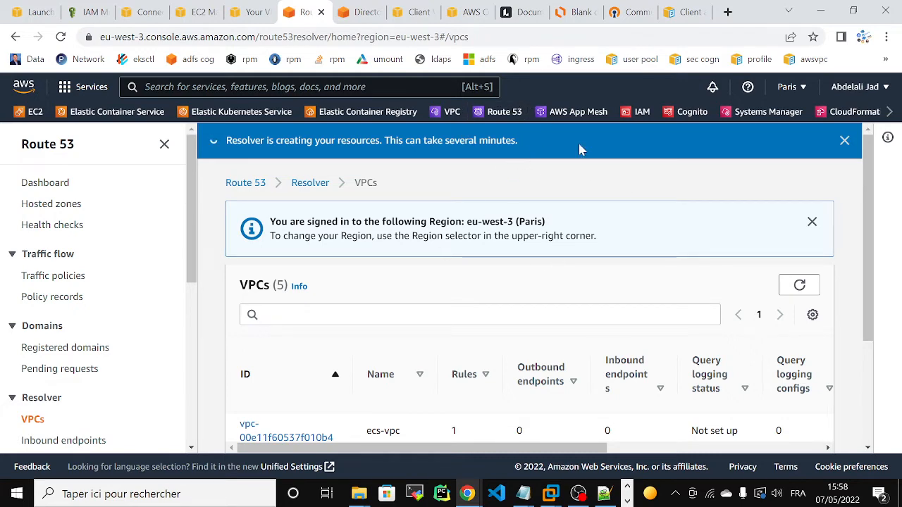
pyautogui.click(576, 12)
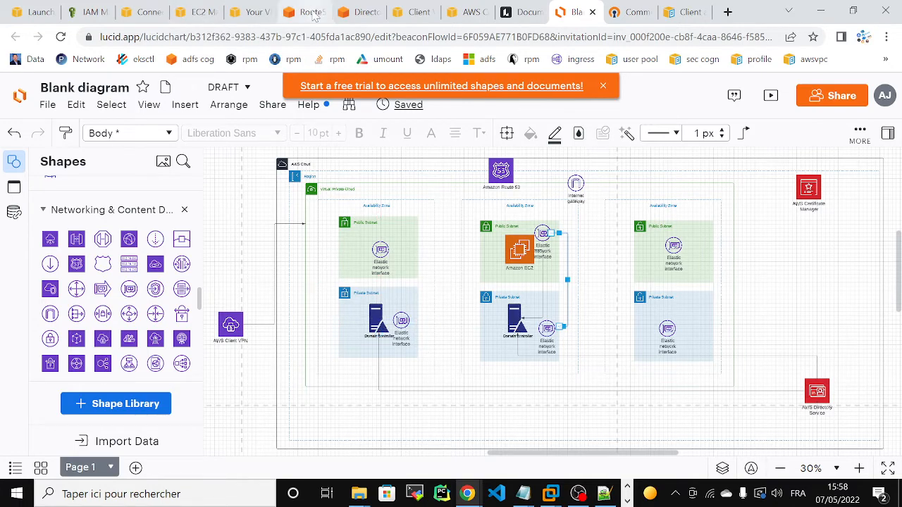
# Filter EC2 network interfaces by primary private IPv4 address 16.10.3.171.
pyautogui.click(367, 12)
pyautogui.rightClick(466, 312)
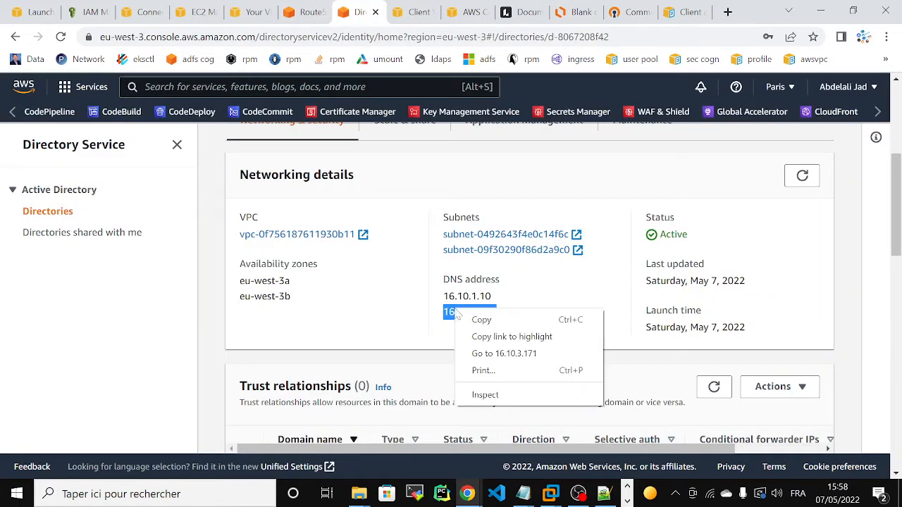
pyautogui.click(479, 318)
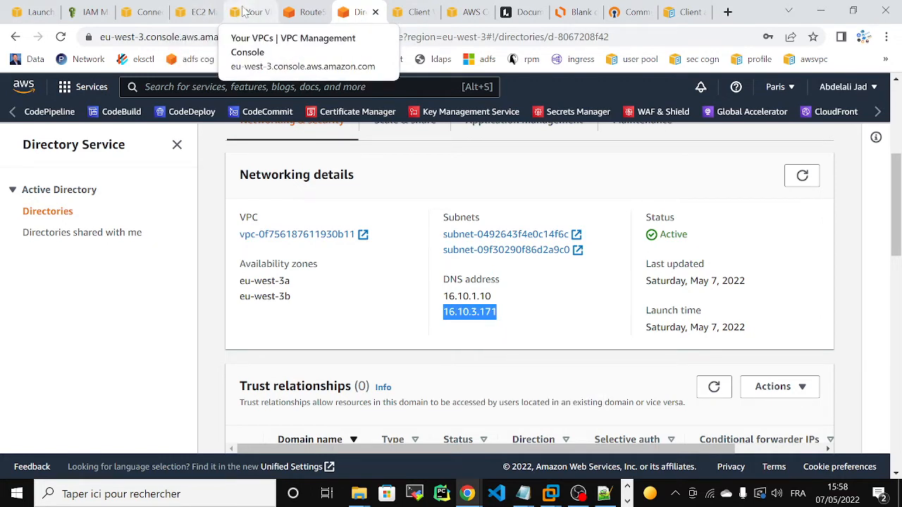
pyautogui.click(198, 8)
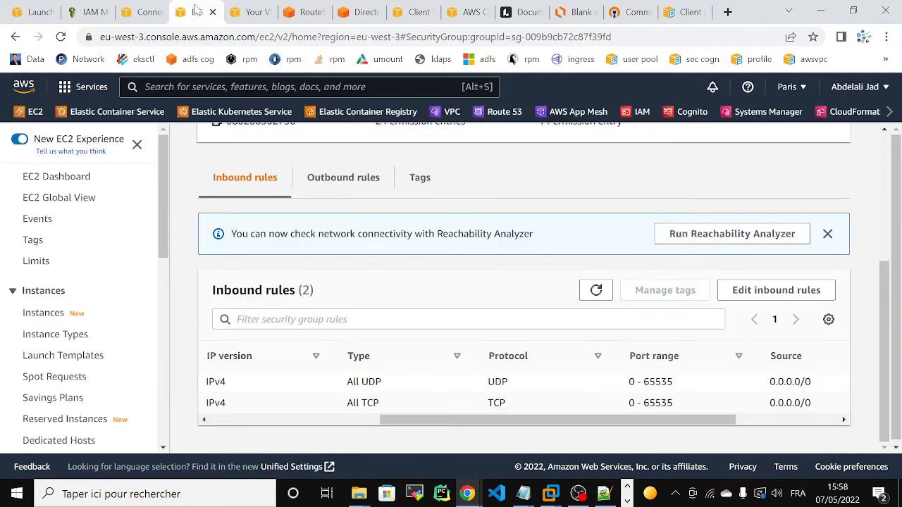
pyautogui.moveTo(162, 225); pyautogui.dragTo(168, 372)
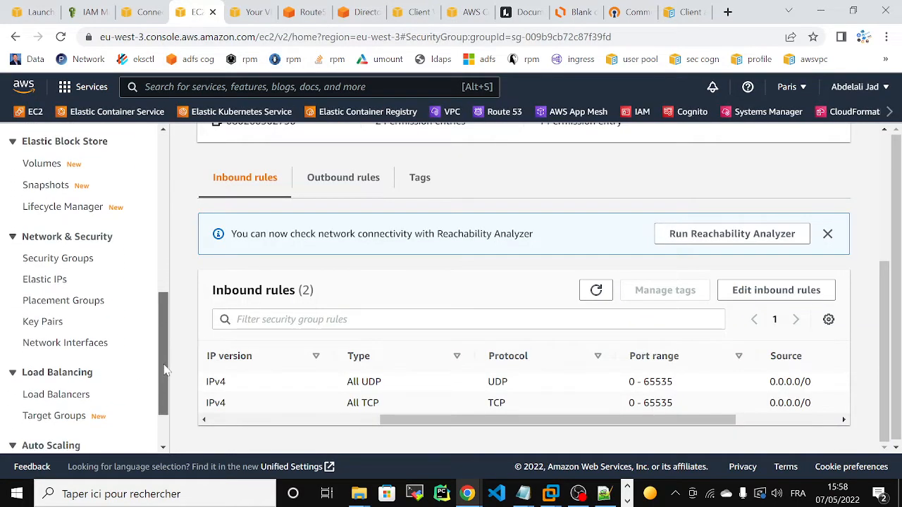
pyautogui.click(77, 331)
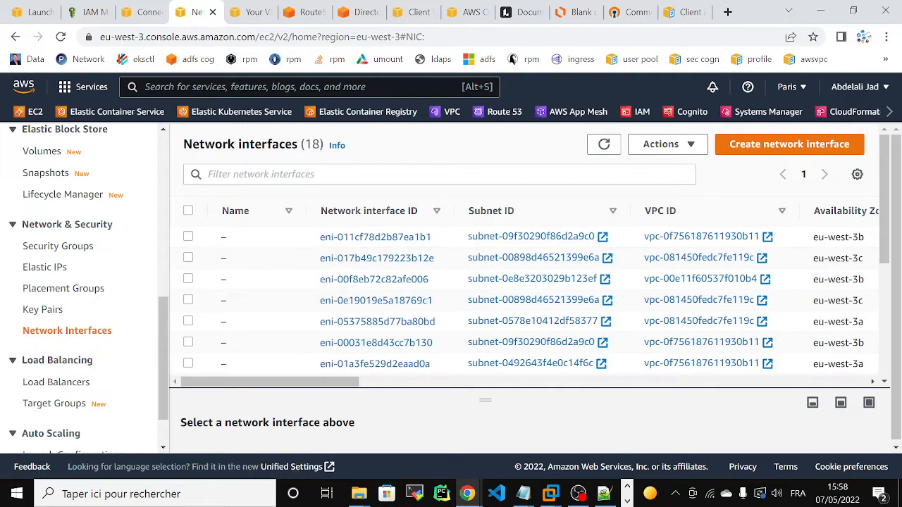
pyautogui.click(247, 174)
pyautogui.write('prim')
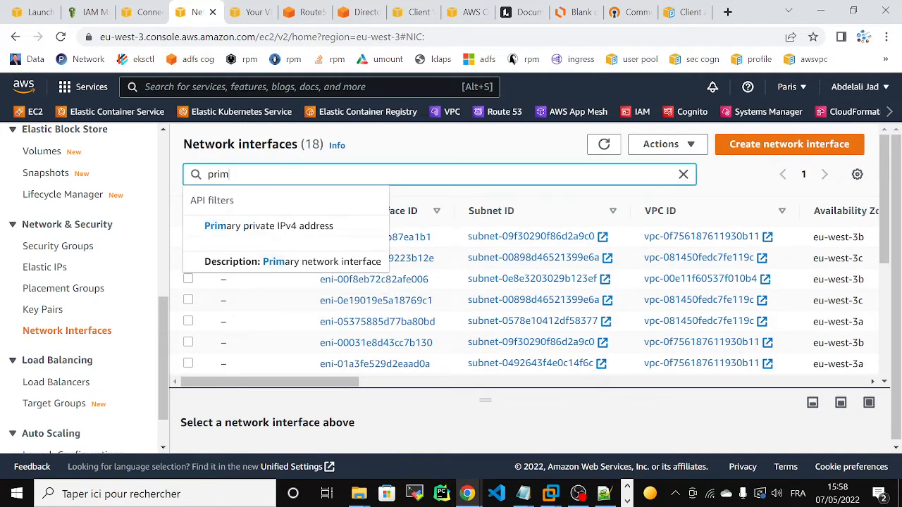
pyautogui.click(262, 227)
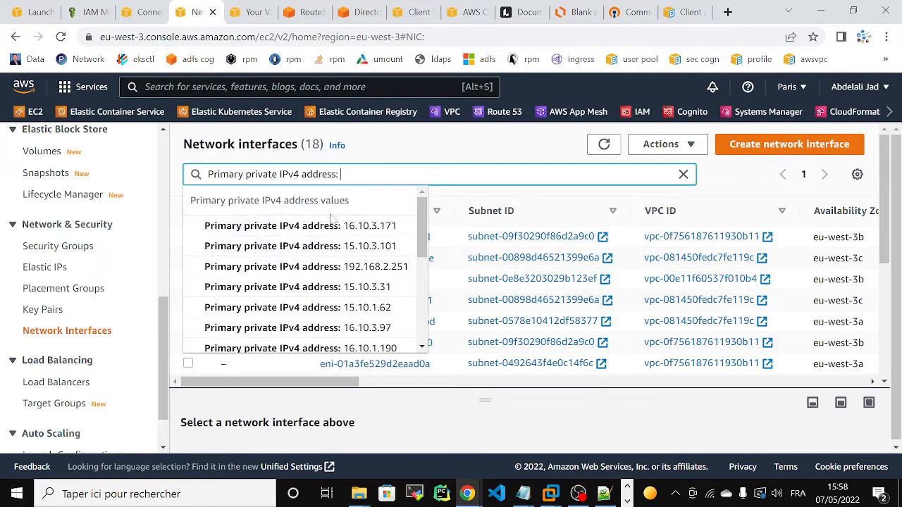
pyautogui.click(332, 222)
pyautogui.click(345, 224)
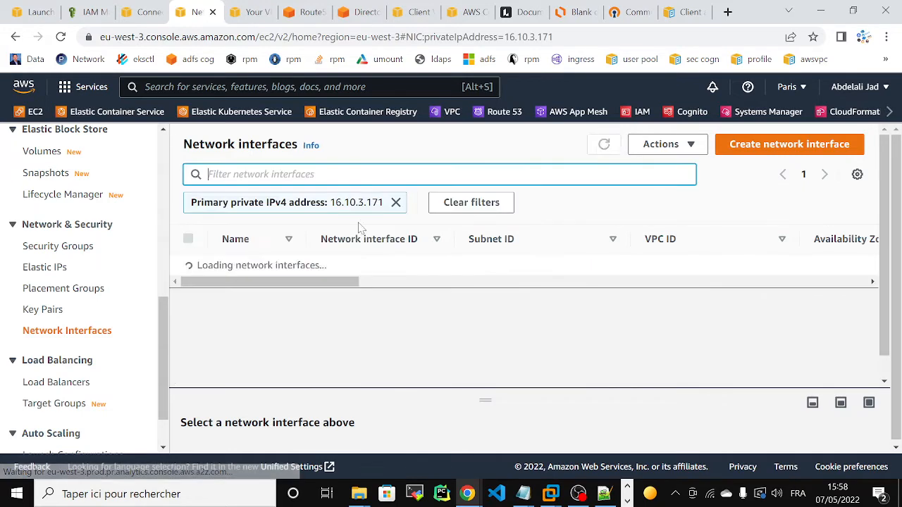
# Widen the table columns to reveal the full security group name d-8067208f42_controllers.
pyautogui.moveTo(327, 282); pyautogui.dragTo(397, 288)
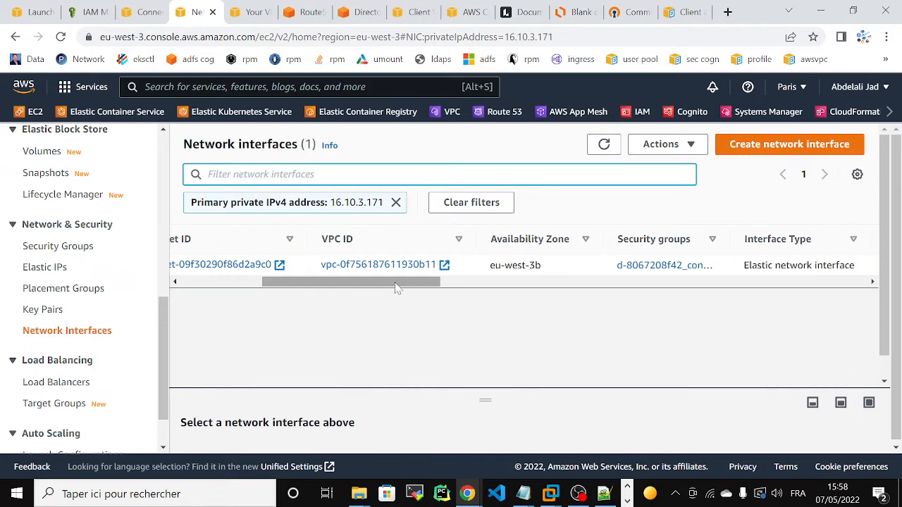
pyautogui.moveTo(397, 288); pyautogui.dragTo(447, 289)
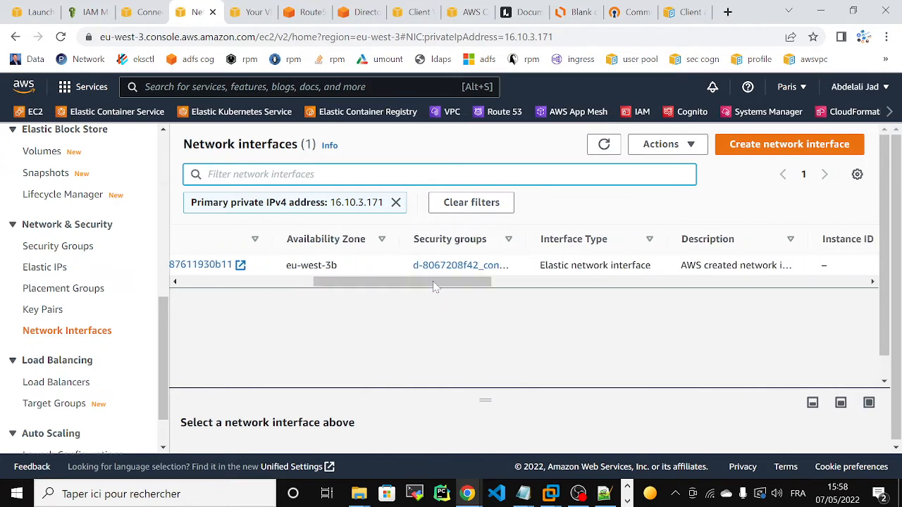
pyautogui.moveTo(529, 238); pyautogui.dragTo(660, 239)
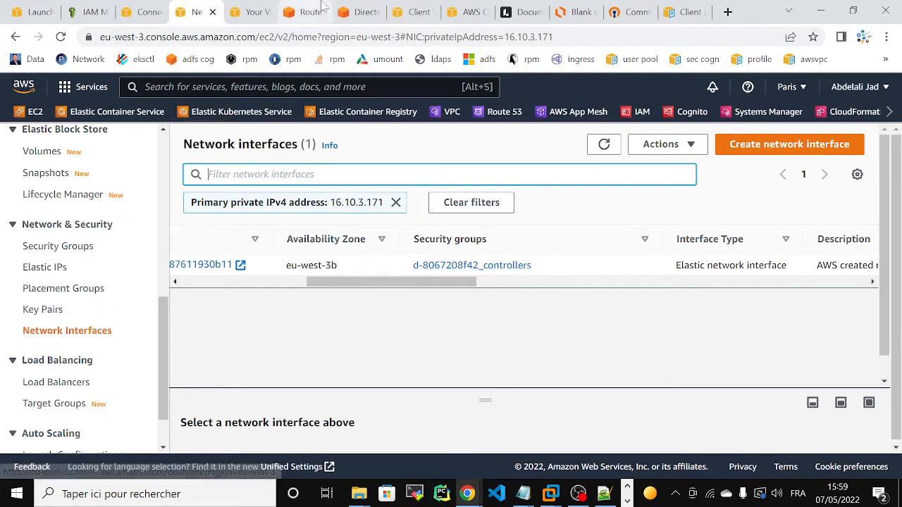
pyautogui.click(350, 7)
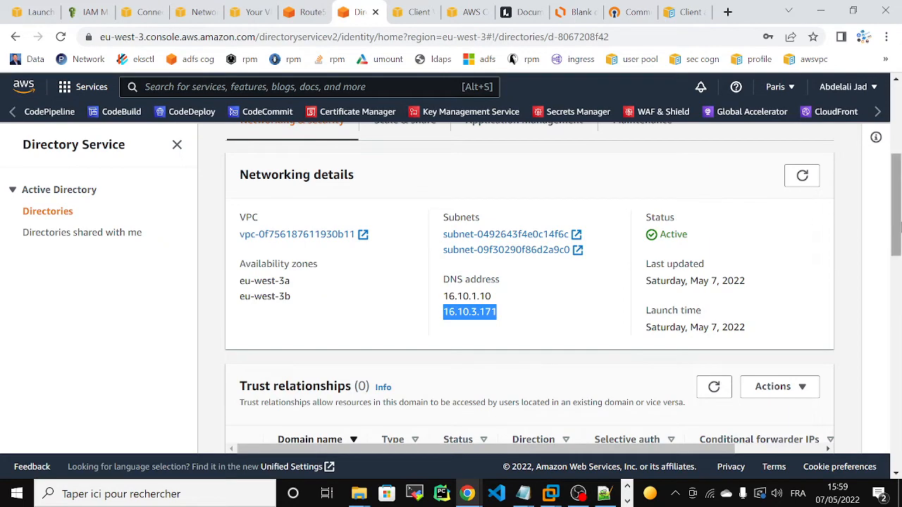
# Refresh Route 53 Resolver and list Outbound endpoints, showing one operational endpoint.
pyautogui.scroll(4, 479, 146)
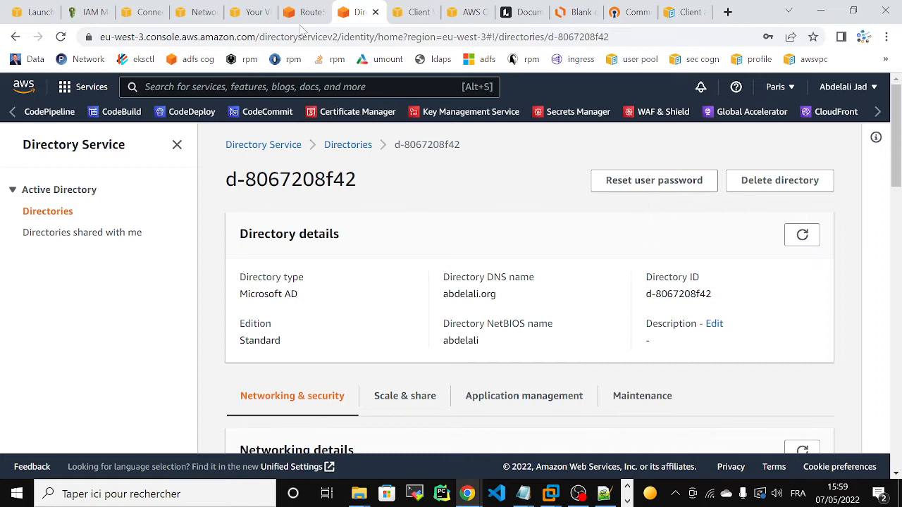
pyautogui.click(305, 12)
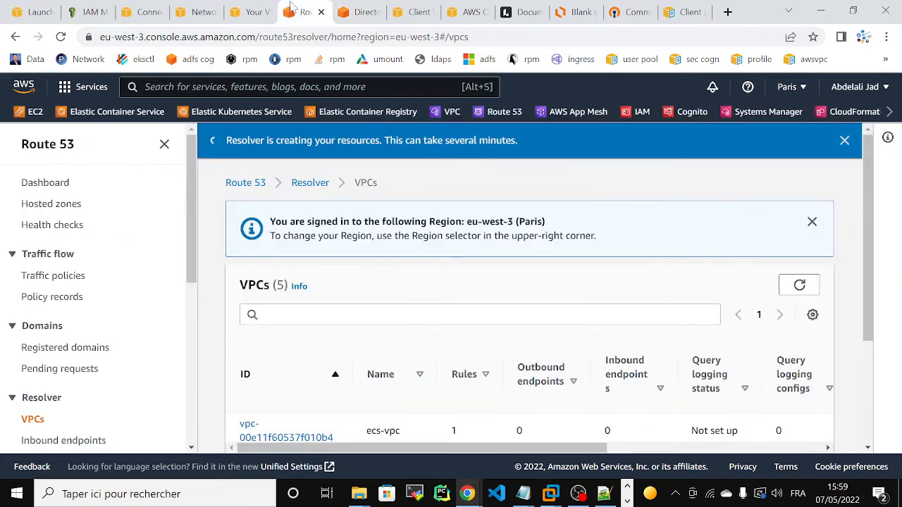
pyautogui.click(799, 286)
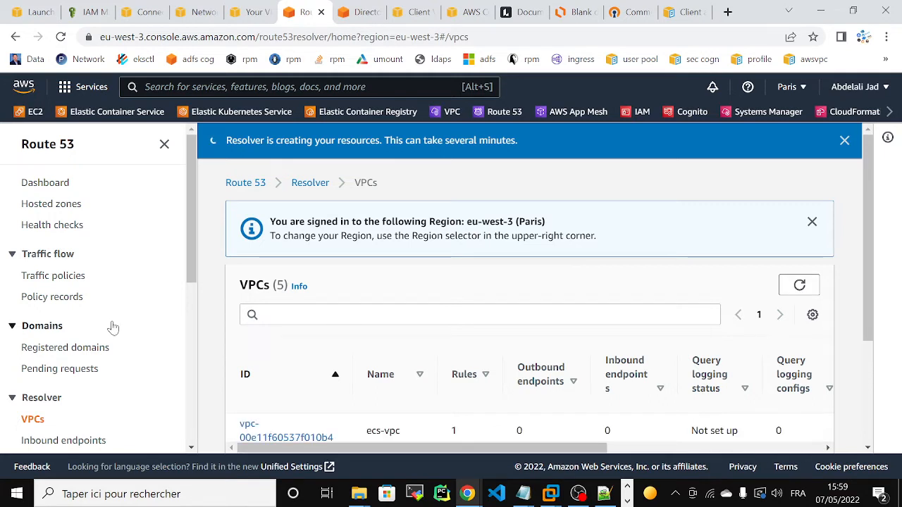
pyautogui.moveTo(188, 236); pyautogui.dragTo(192, 296)
pyautogui.scroll(-1, 151, 316)
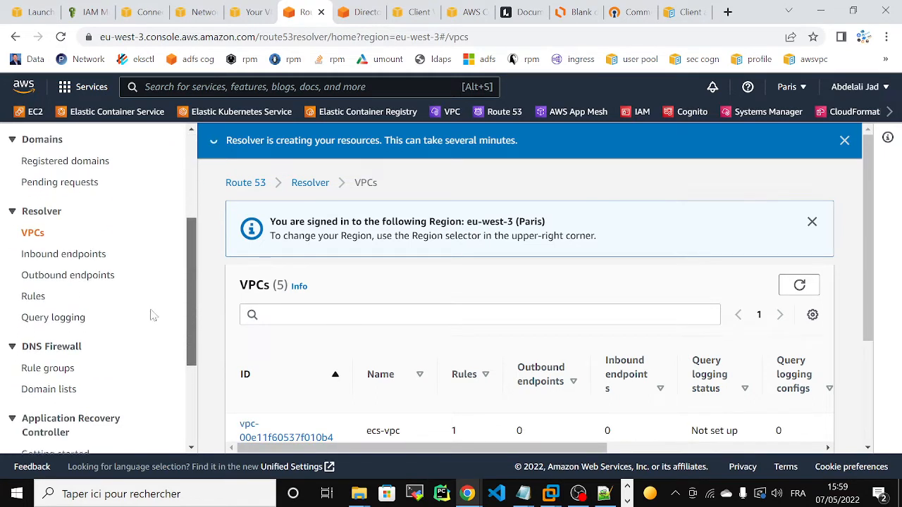
pyautogui.click(58, 274)
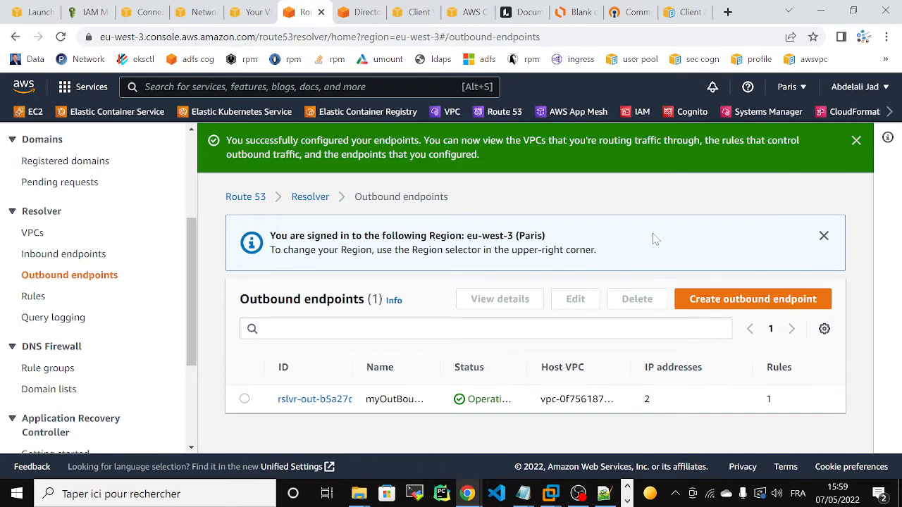
pyautogui.click(627, 501)
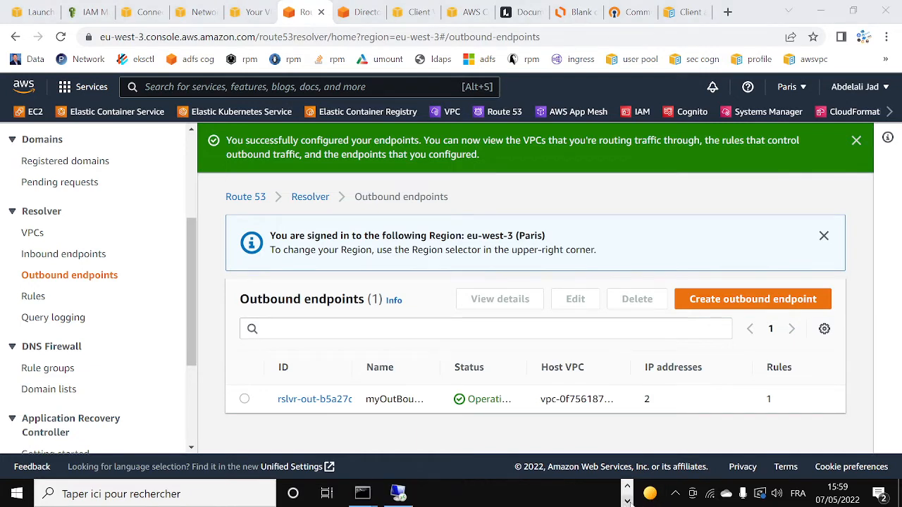
# Confirm joining abdelali.org and submit the domain administrator's username and password.
pyautogui.click(397, 492)
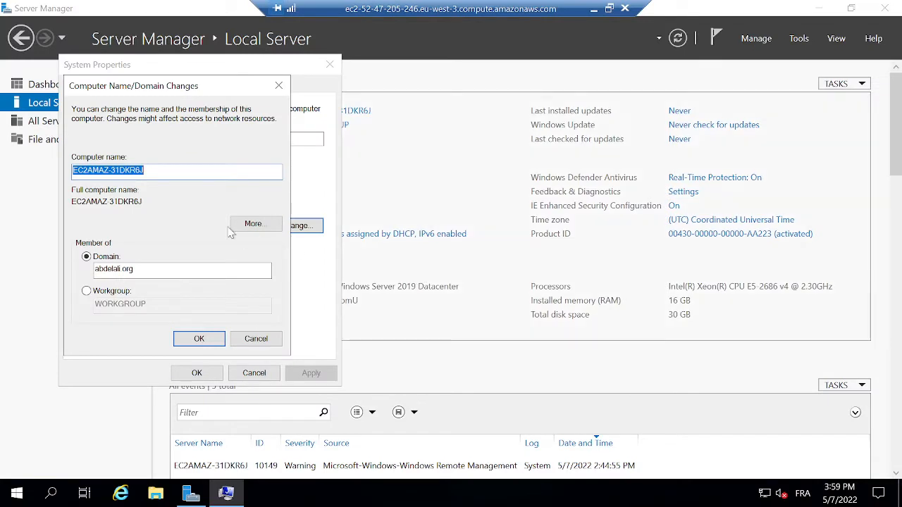
pyautogui.click(188, 339)
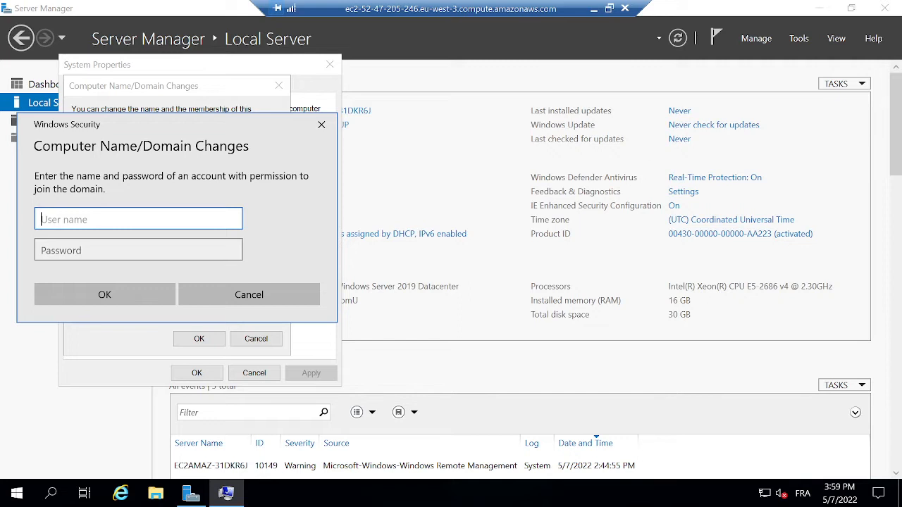
pyautogui.write('admin')
pyautogui.hotkey('ctrl', 'a')
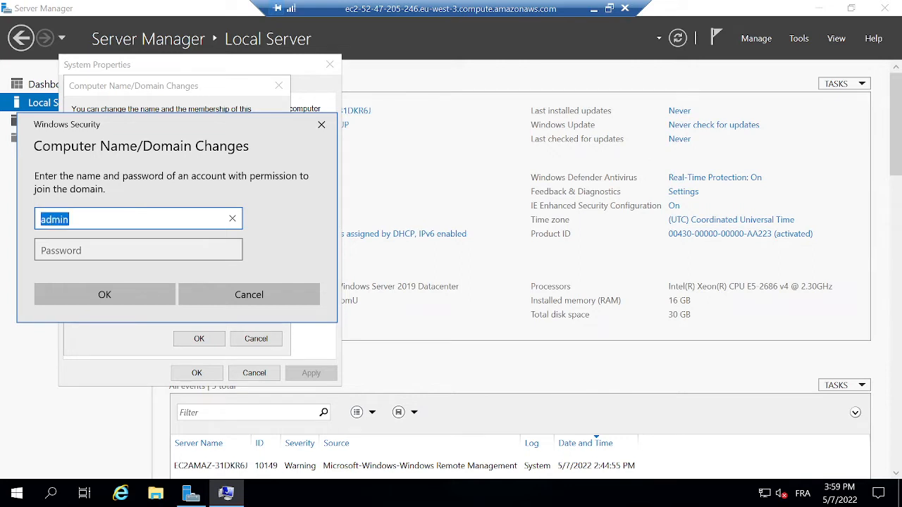
pyautogui.press('Right')
pyautogui.press('Tab')
pyautogui.write('**')
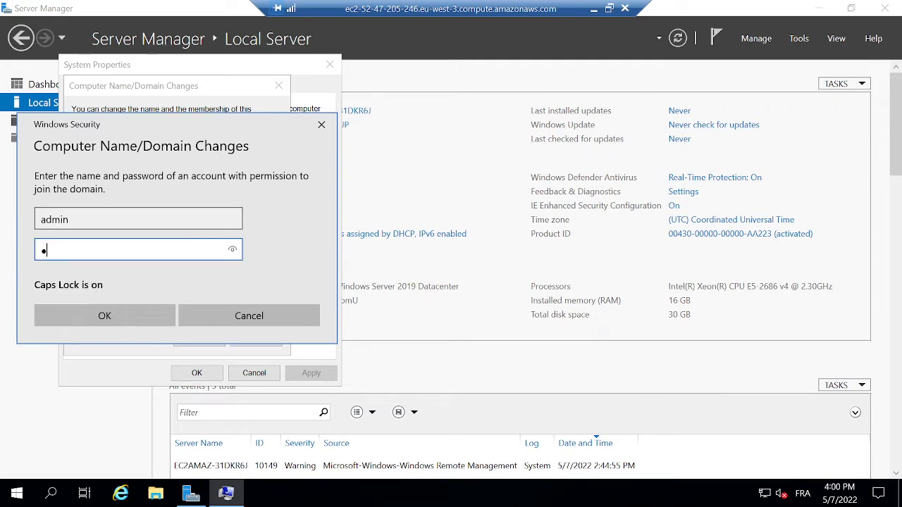
pyautogui.write('**********')
pyautogui.press('capslock')
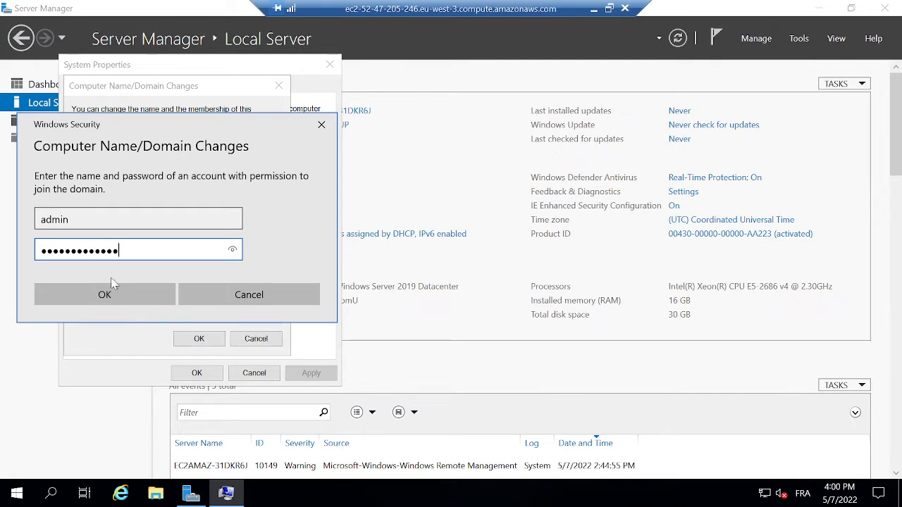
pyautogui.click(115, 295)
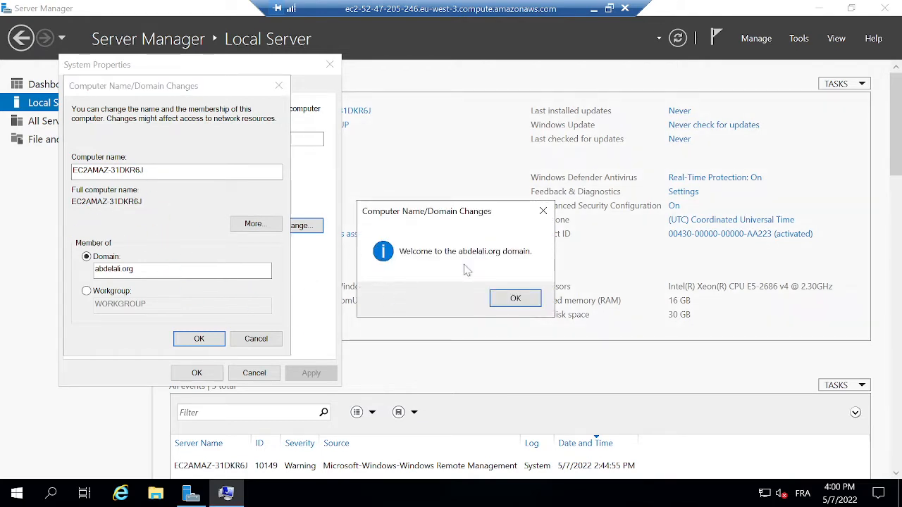
# Acknowledge the domain welcome and restart notices, close System Properties, and restart the server.
pyautogui.click(513, 298)
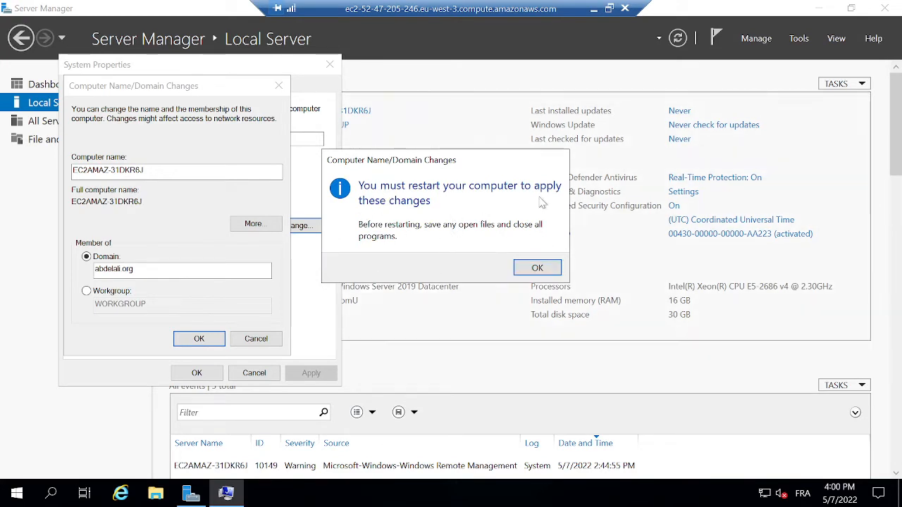
pyautogui.click(536, 268)
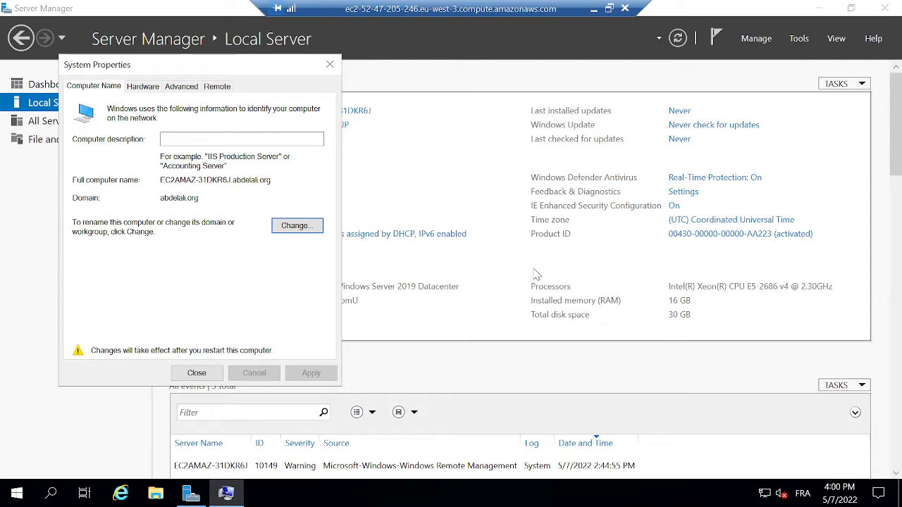
pyautogui.click(190, 372)
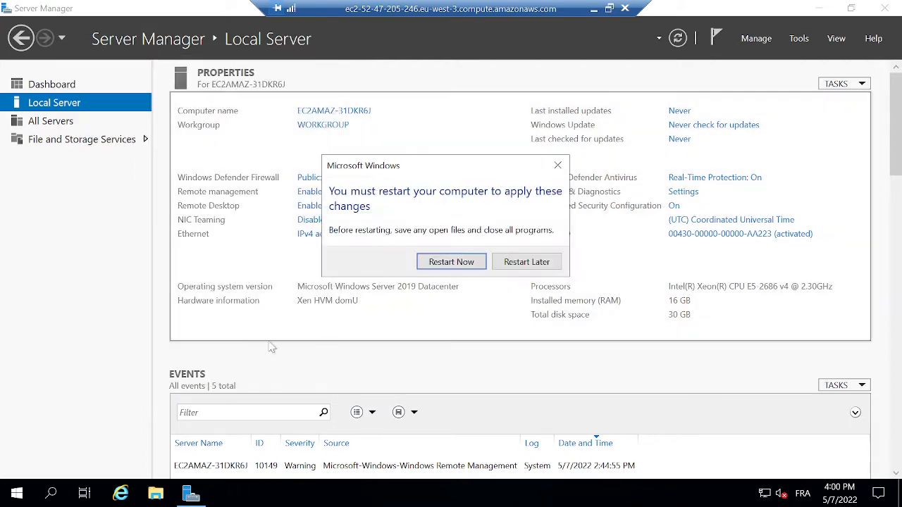
pyautogui.click(454, 261)
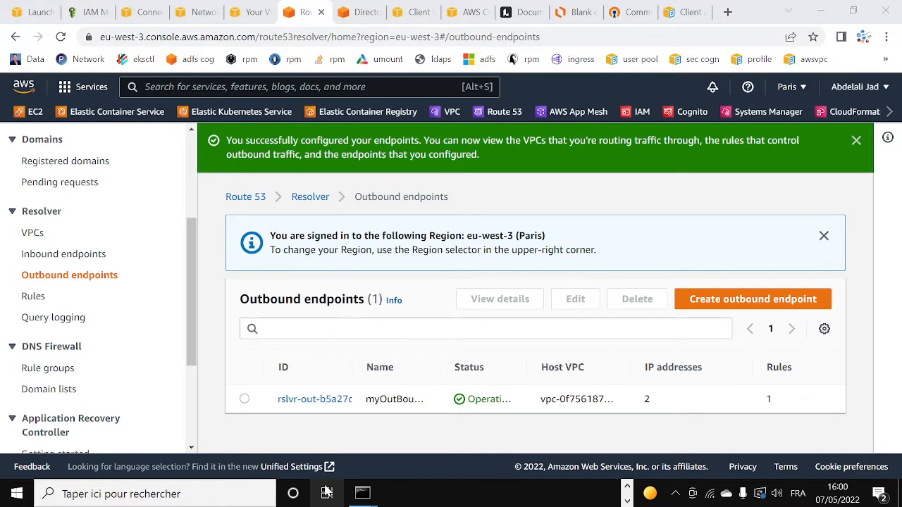
# Close the Command Prompt windows and bring up Connect for the windonws instance.
pyautogui.rightClick(362, 493)
pyautogui.click(350, 463)
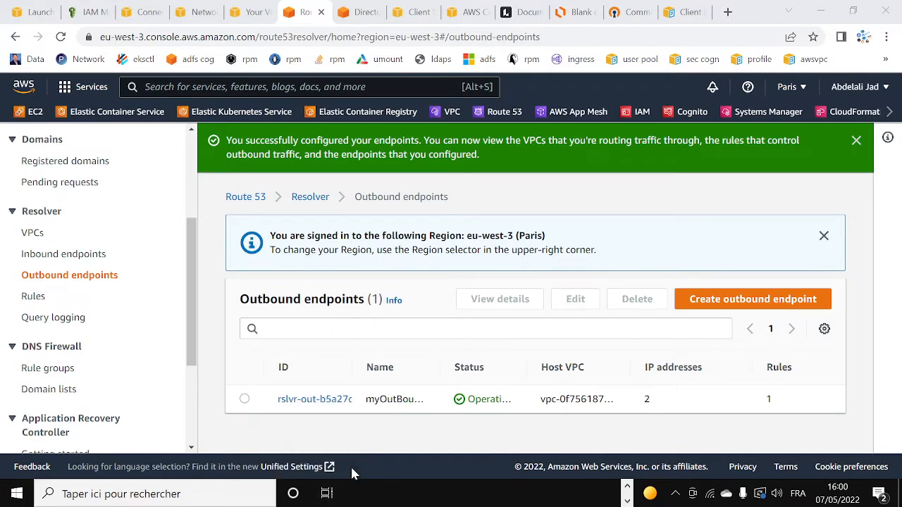
pyautogui.click(33, 12)
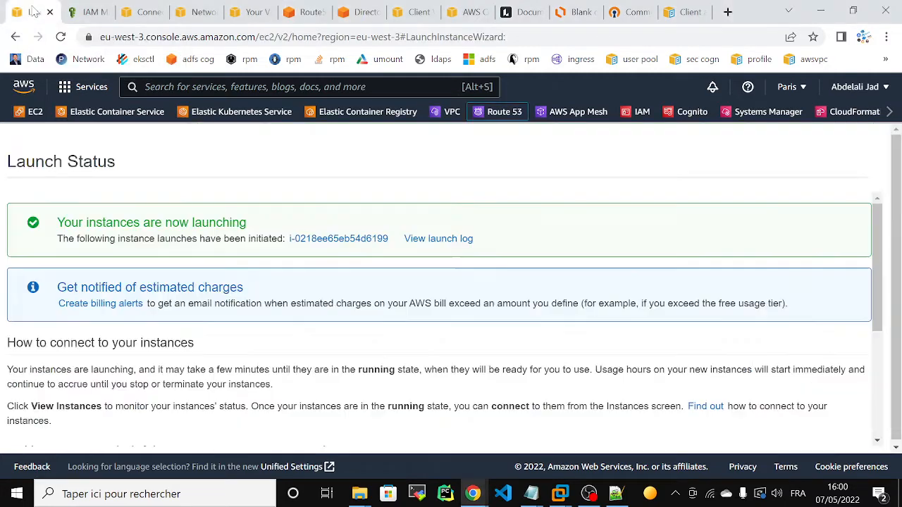
pyautogui.scroll(-5, 891, 250)
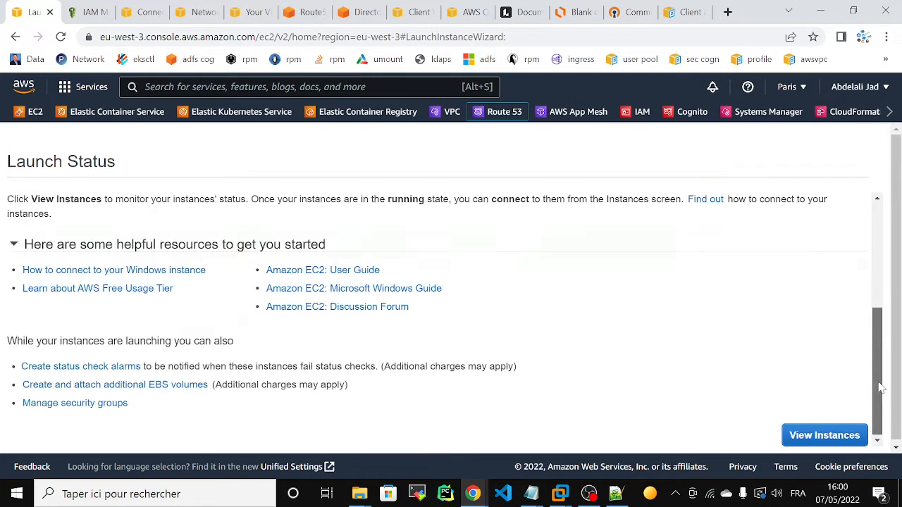
pyautogui.click(827, 434)
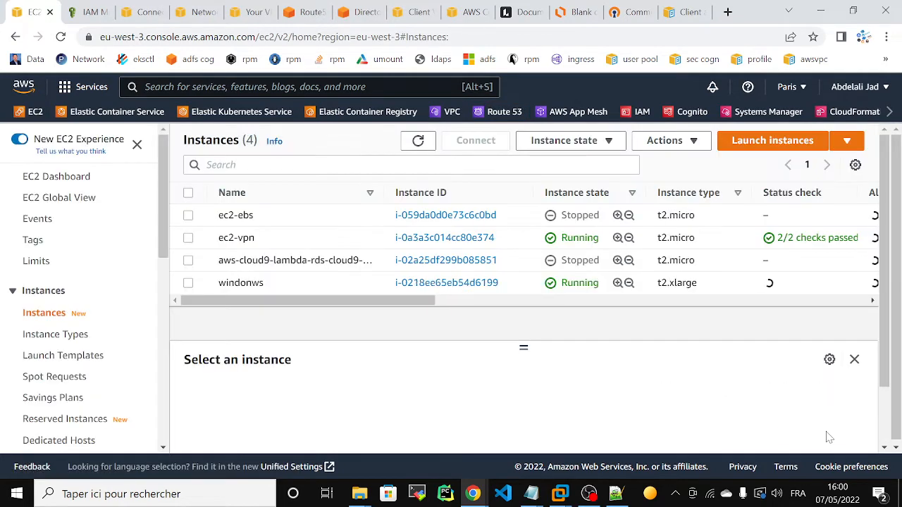
pyautogui.click(423, 285)
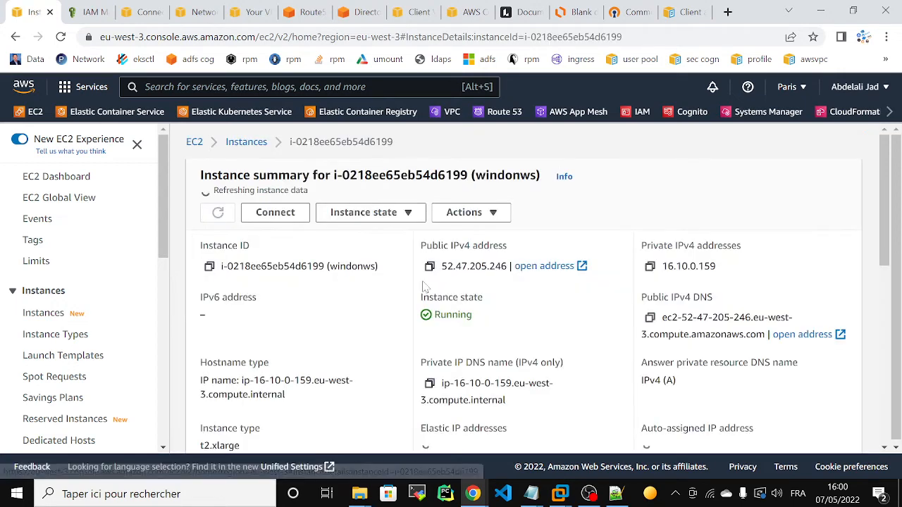
pyautogui.click(276, 209)
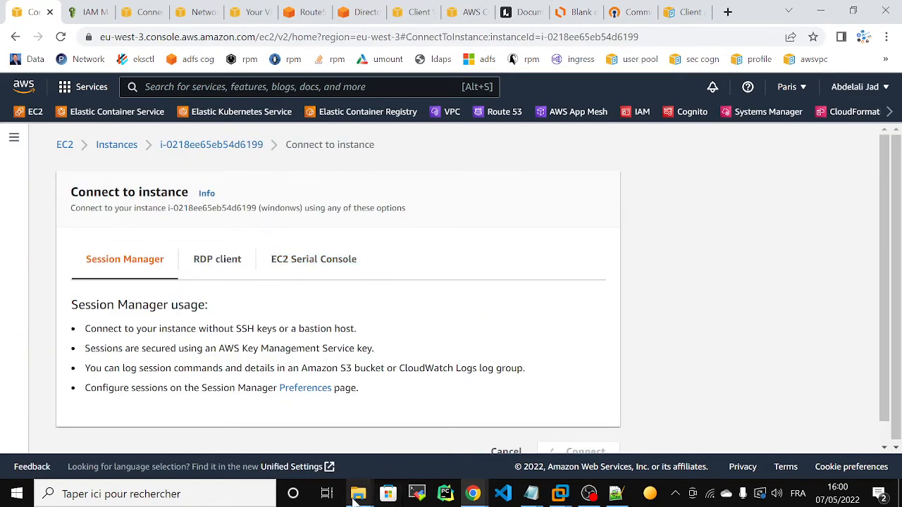
# Launch the windonws RDP file, save and close Notepad++, and accept the publisher warning.
pyautogui.moveTo(359, 493)
pyautogui.click(438, 439)
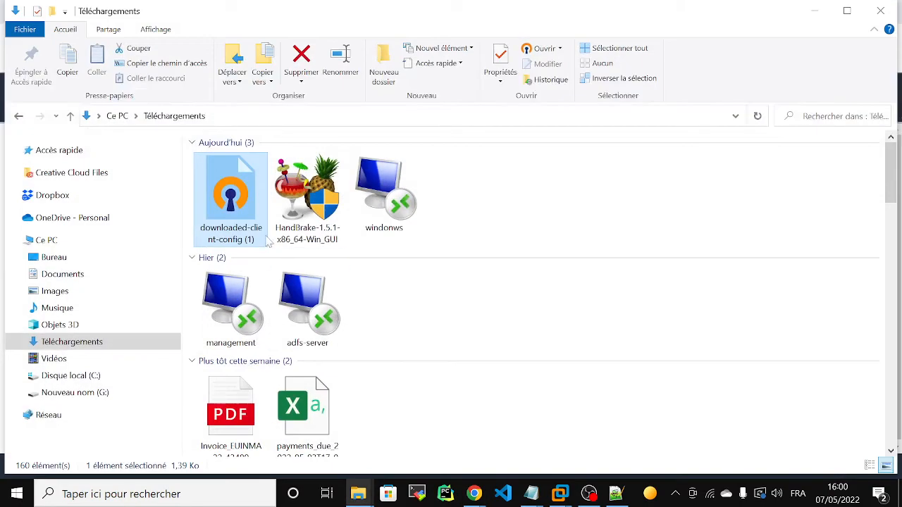
pyautogui.click(395, 182)
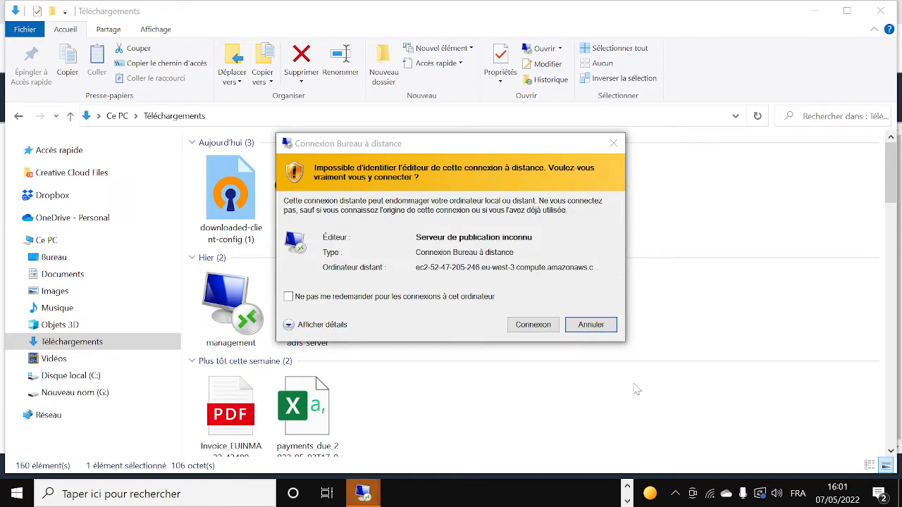
pyautogui.click(537, 330)
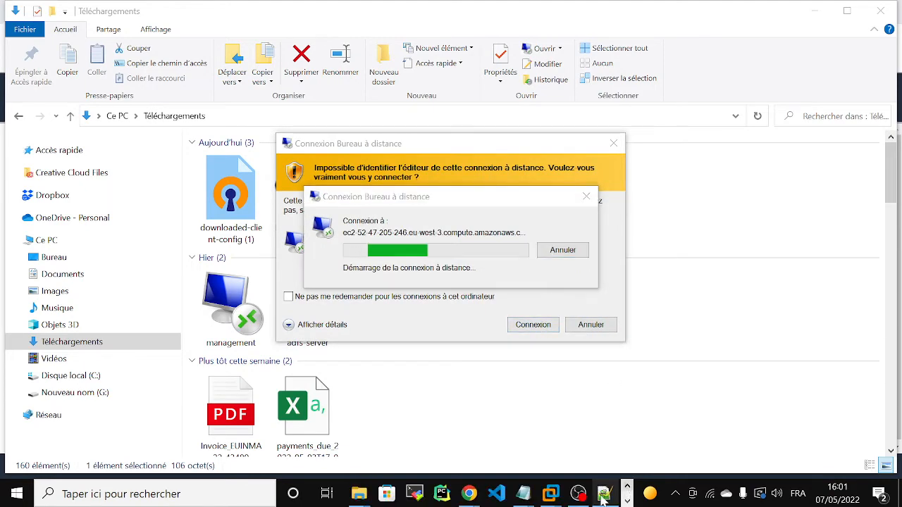
pyautogui.rightClick(603, 497)
pyautogui.click(583, 467)
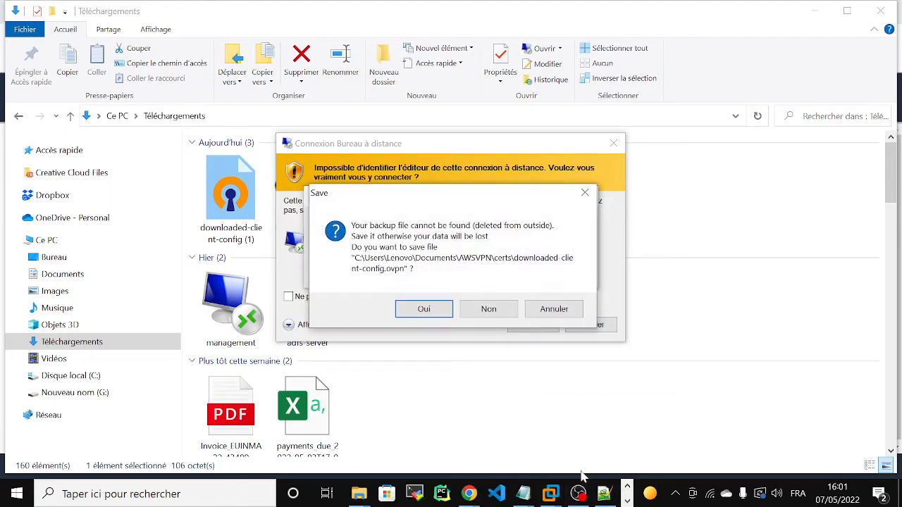
pyautogui.click(435, 314)
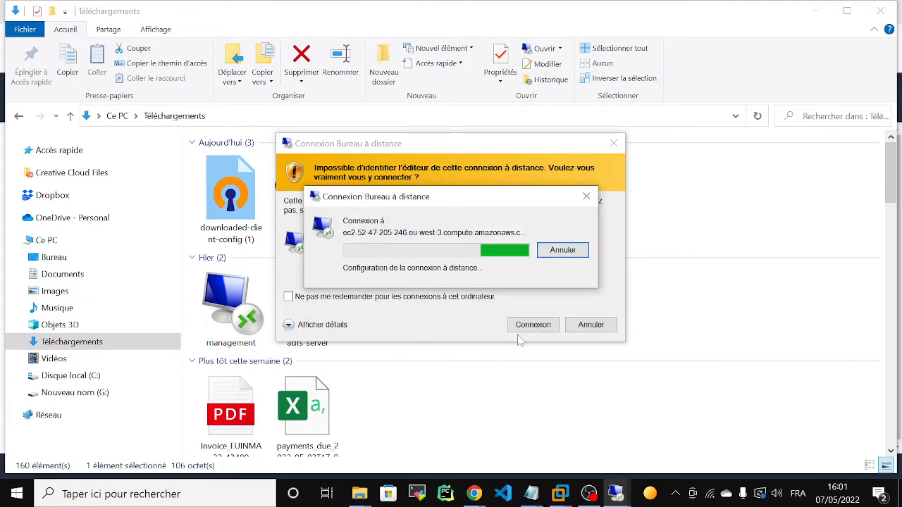
pyautogui.click(521, 328)
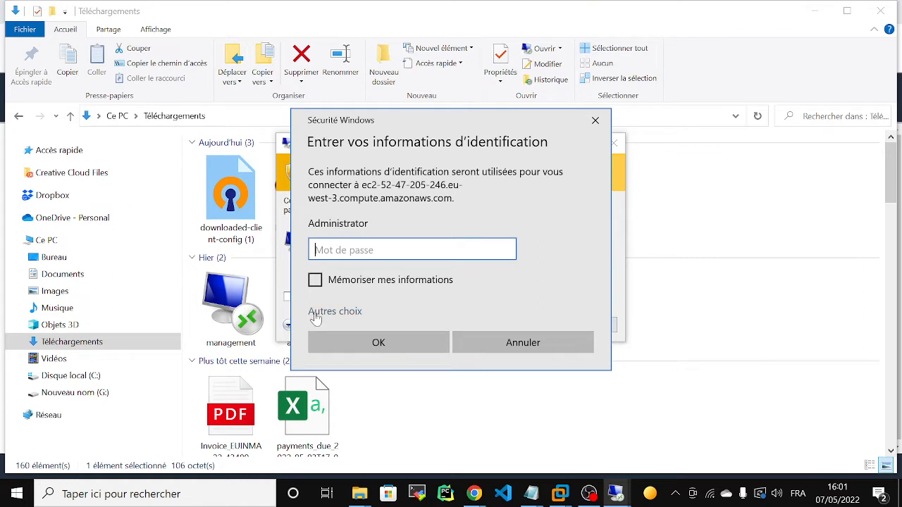
# Sign in with another account using the domain admin credentials and accept the certificate.
pyautogui.click(314, 313)
pyautogui.click(374, 381)
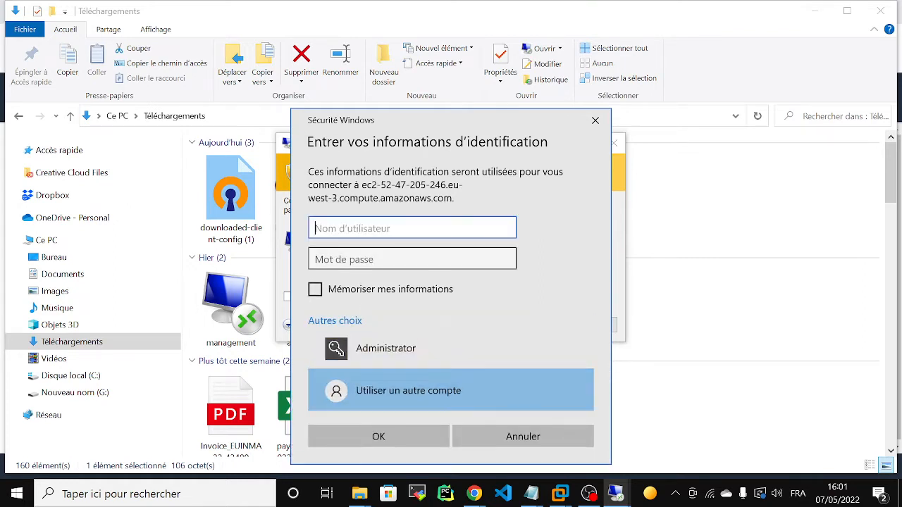
pyautogui.write('abdelali\\admin')
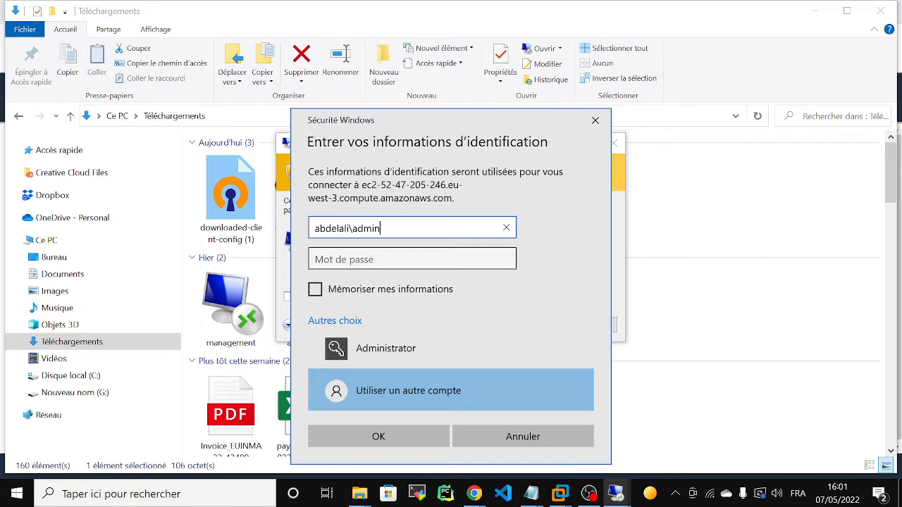
pyautogui.press('Tab')
pyautogui.press('capslock')
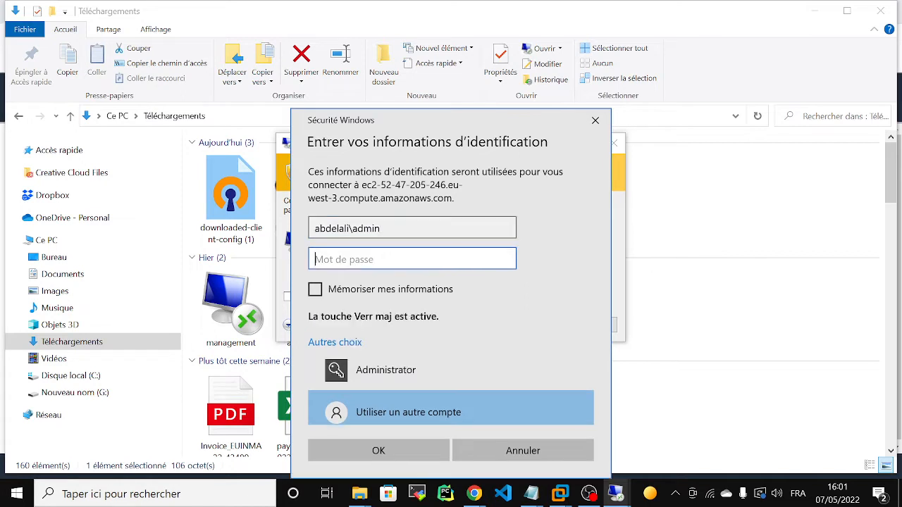
pyautogui.write('•')
pyautogui.press('capslock')
pyautogui.write('•')
pyautogui.press('capslock')
pyautogui.write('••••••••••')
pyautogui.press('capslock')
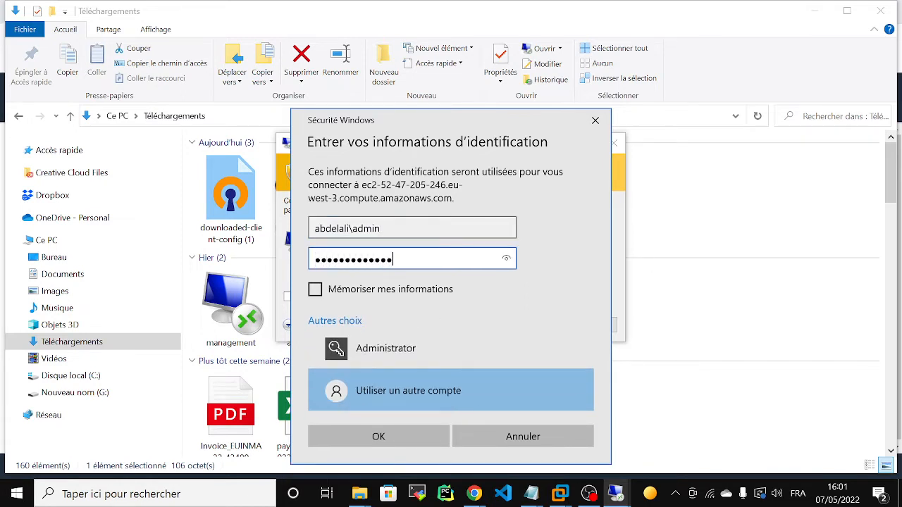
pyautogui.click(383, 434)
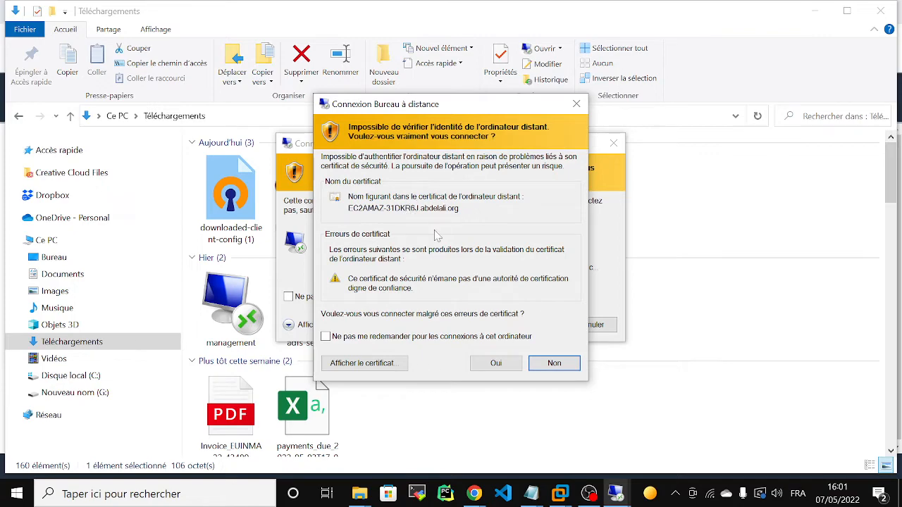
pyautogui.click(498, 367)
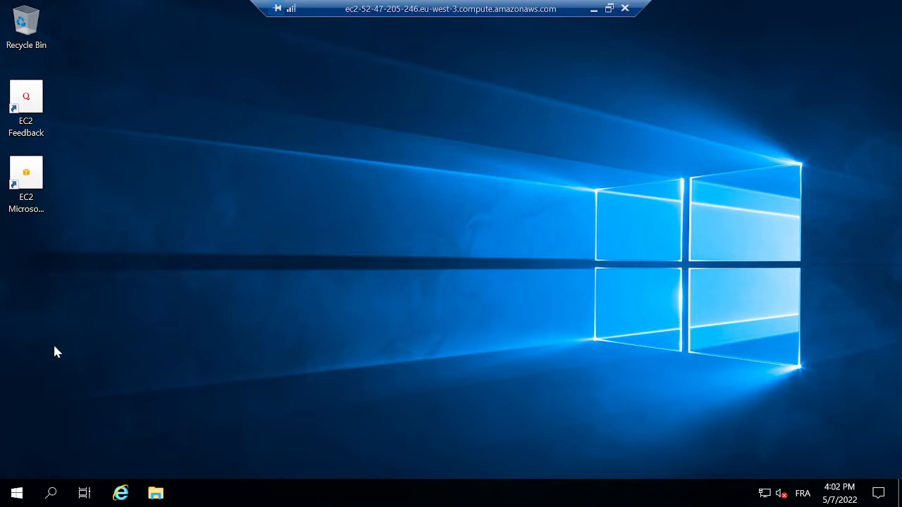
# Launch Server Manager, dismiss the Admin Center popup, and open Add Roles and Features.
pyautogui.click(17, 492)
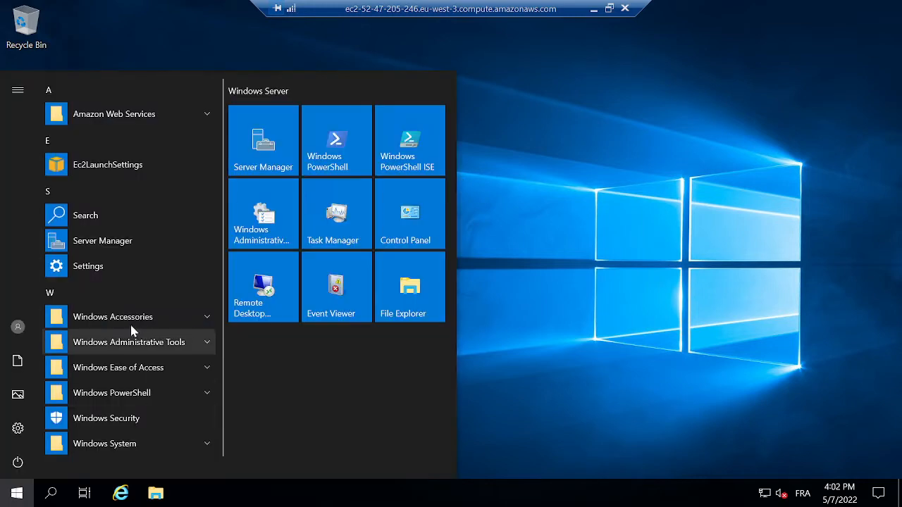
pyautogui.click(258, 172)
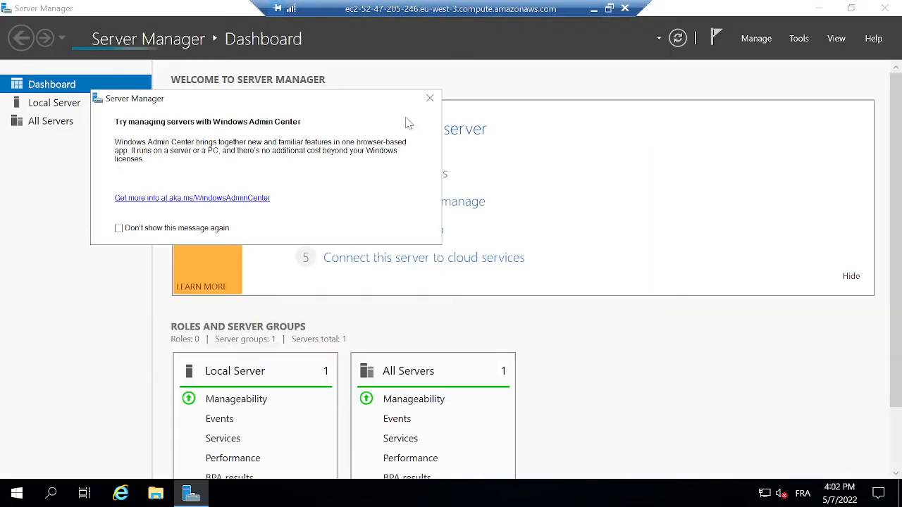
pyautogui.click(430, 99)
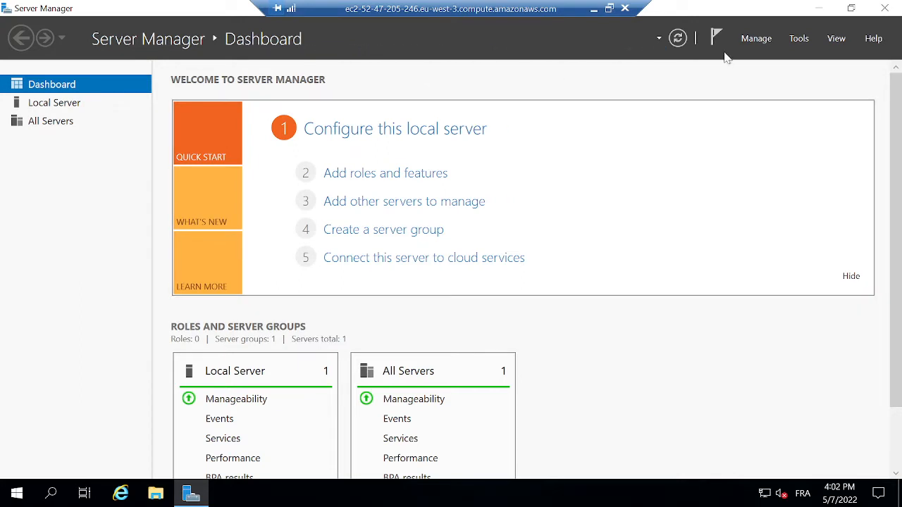
pyautogui.click(755, 44)
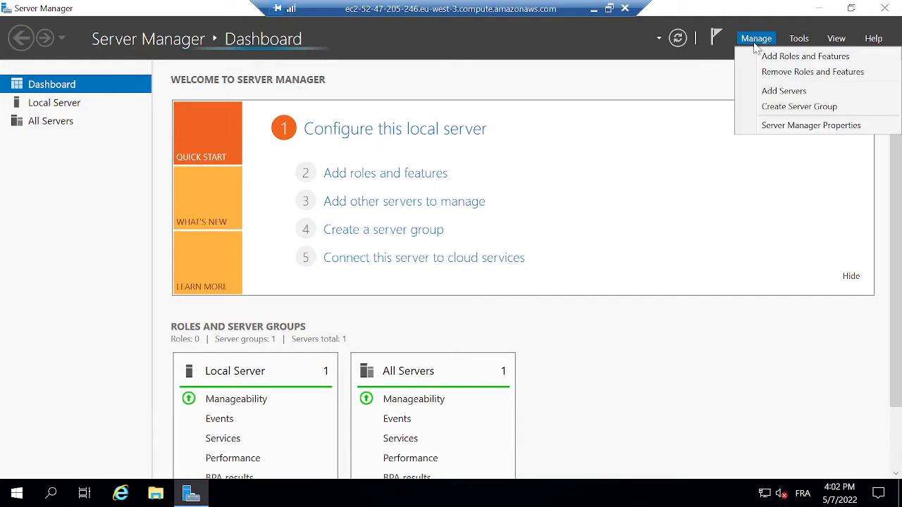
pyautogui.click(792, 61)
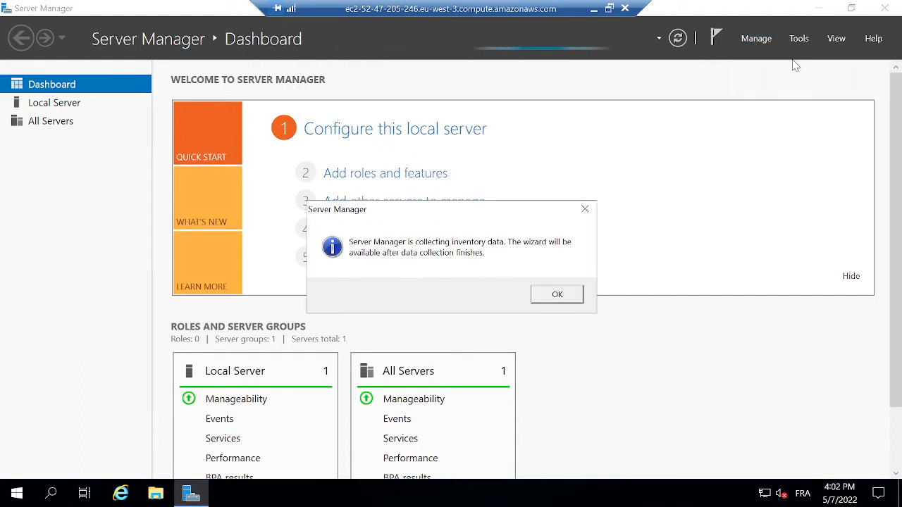
pyautogui.click(553, 298)
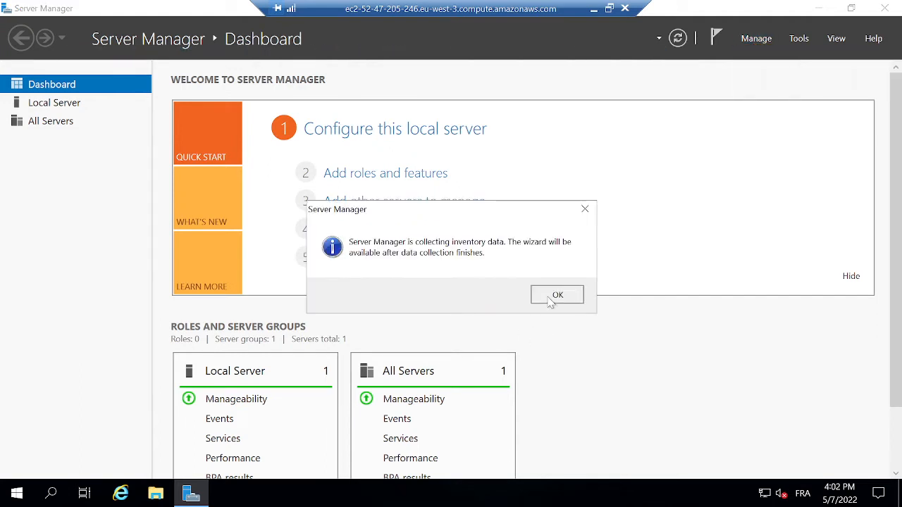
pyautogui.click(755, 46)
pyautogui.click(770, 60)
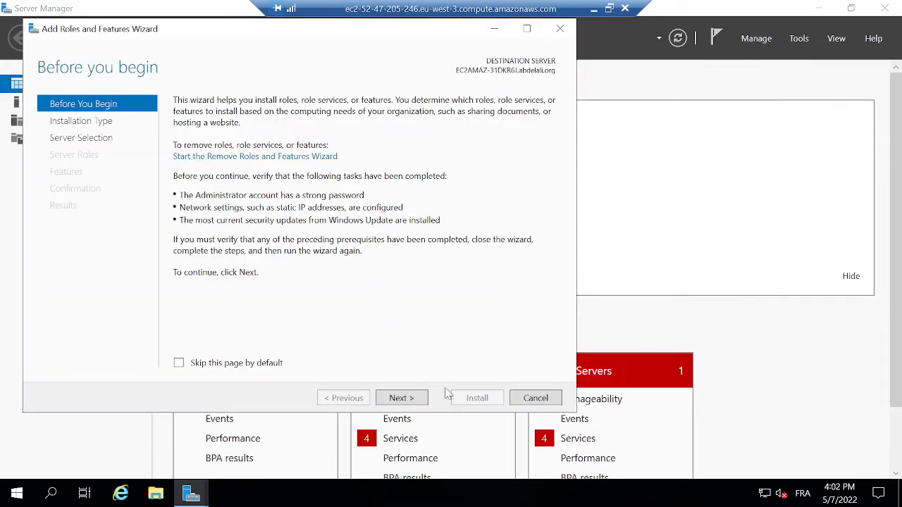
# Advance the Add Roles and Features wizard to Features, keeping default type, server and roles.
pyautogui.click(407, 407)
pyautogui.click(408, 403)
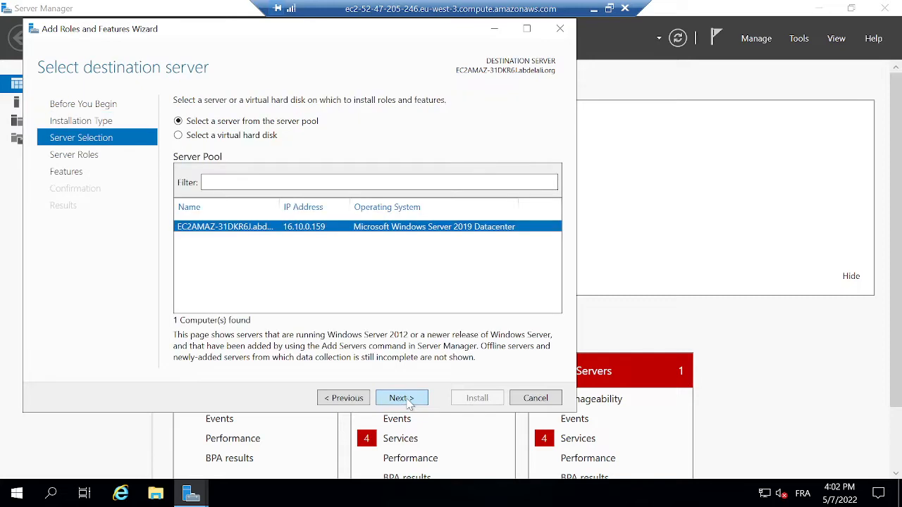
pyautogui.click(402, 398)
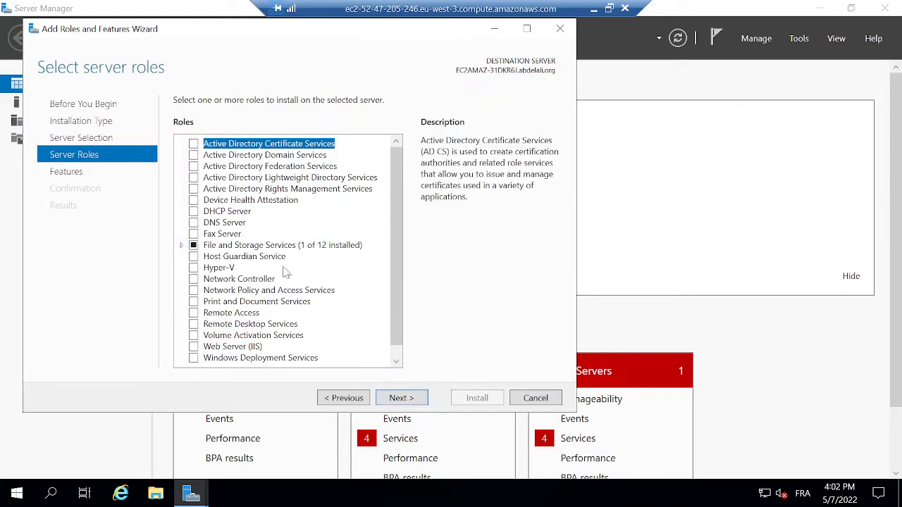
pyautogui.click(399, 399)
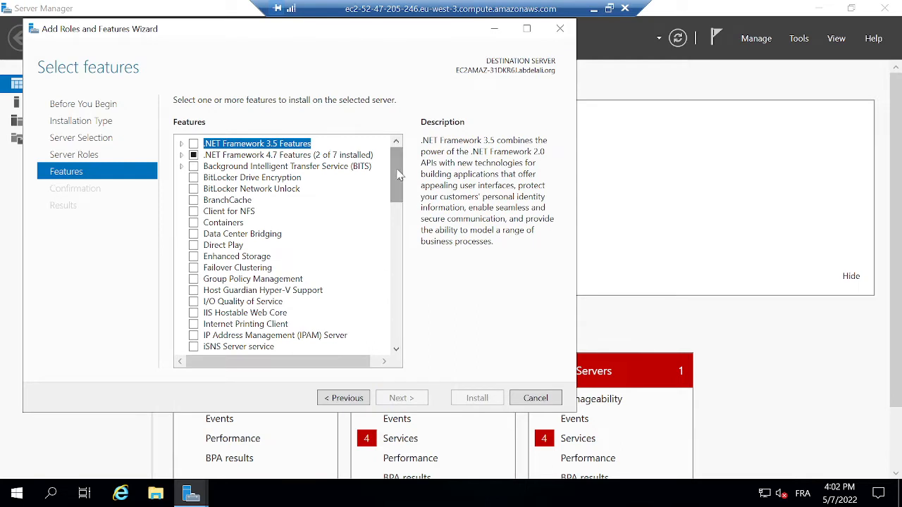
# Select Group Policy Management and, under Role Administration Tools, AD DS and AD LDS Tools.
pyautogui.moveTo(405, 180); pyautogui.dragTo(399, 237)
pyautogui.click(193, 209)
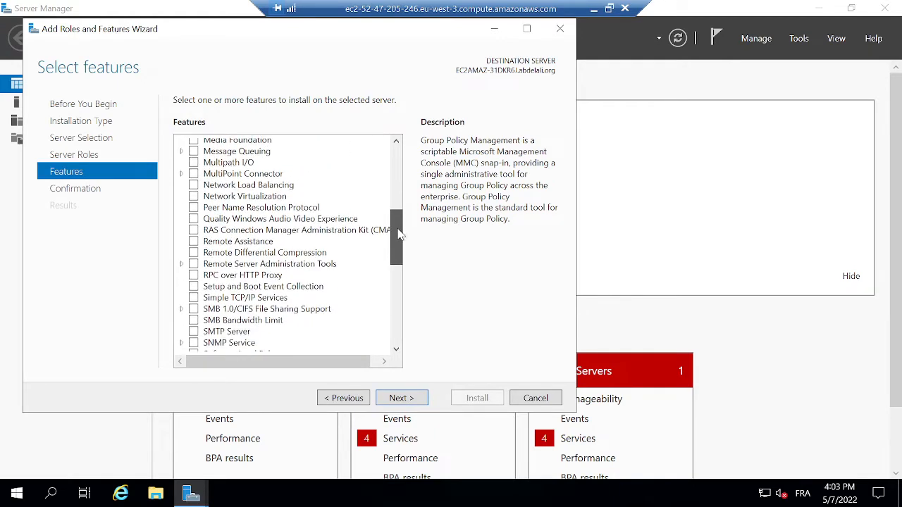
pyautogui.click(181, 262)
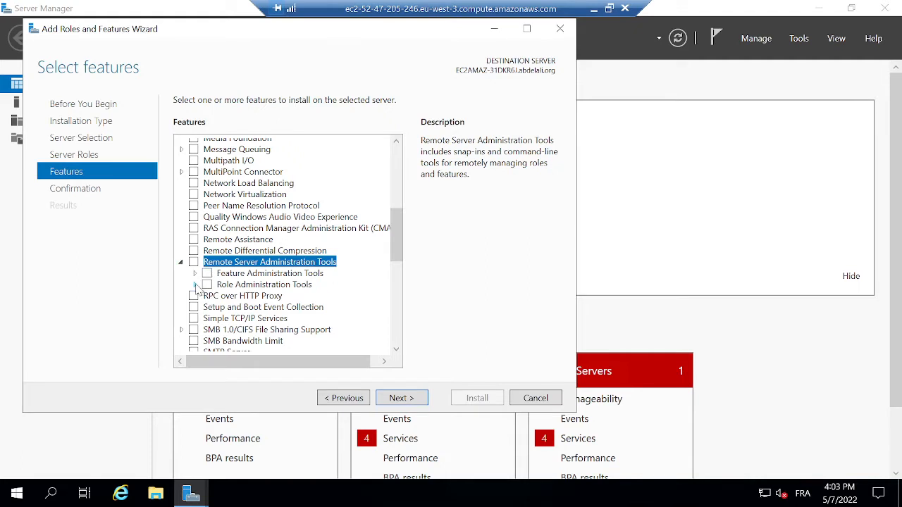
pyautogui.click(195, 285)
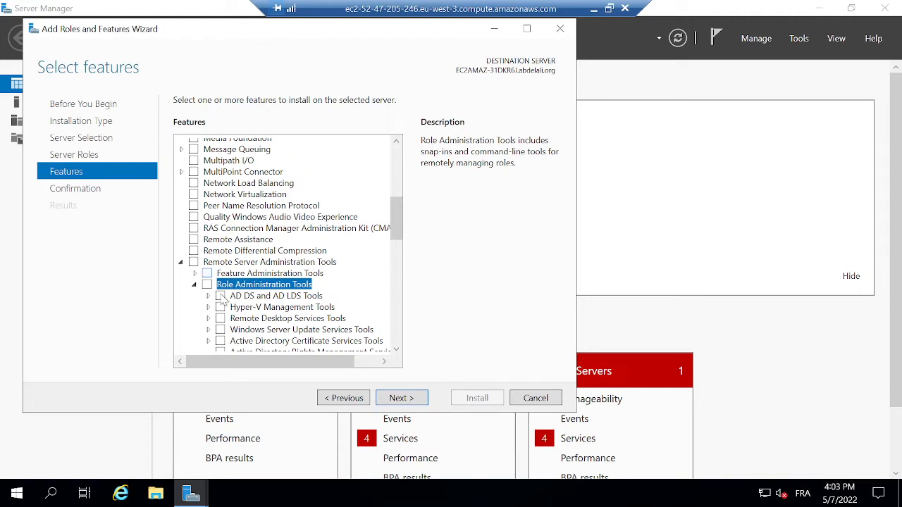
pyautogui.click(221, 295)
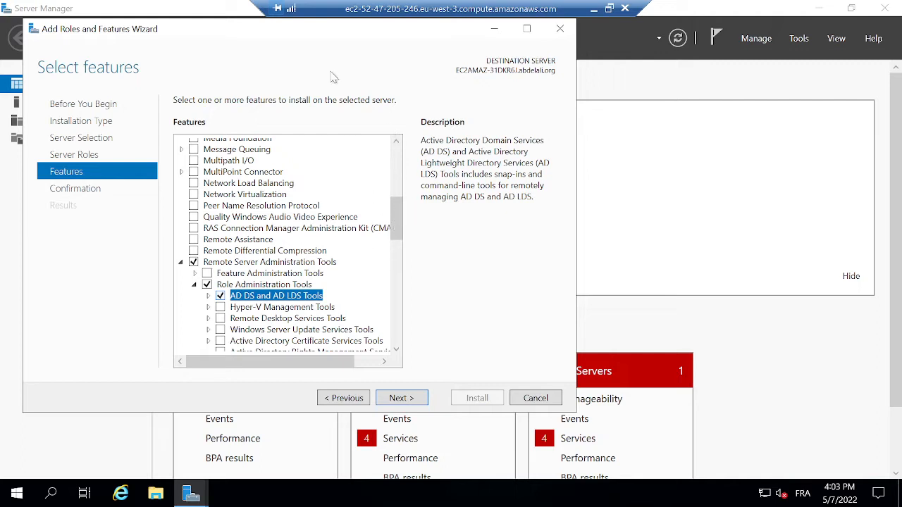
# Also select DNS Server Tools and proceed to the confirmation page.
pyautogui.scroll(-2, 395, 157)
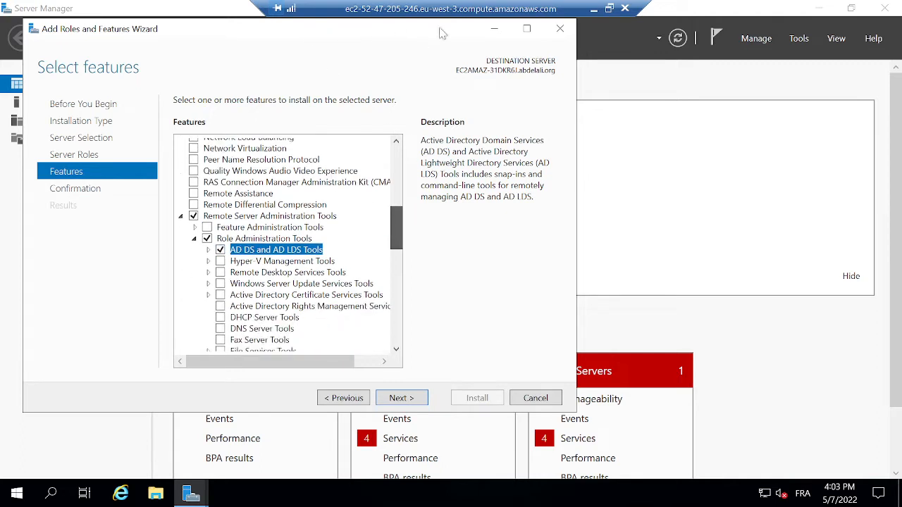
pyautogui.moveTo(395, 157); pyautogui.dragTo(394, 192)
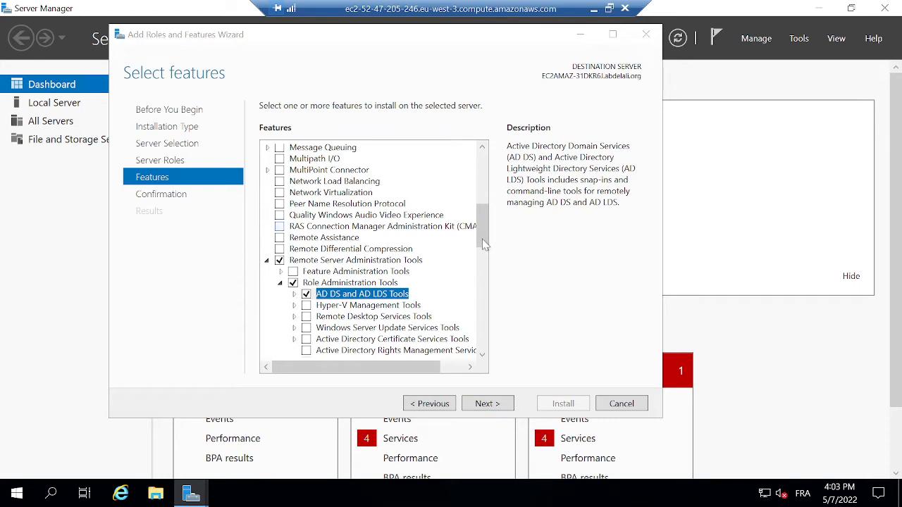
pyautogui.scroll(-2, 483, 245)
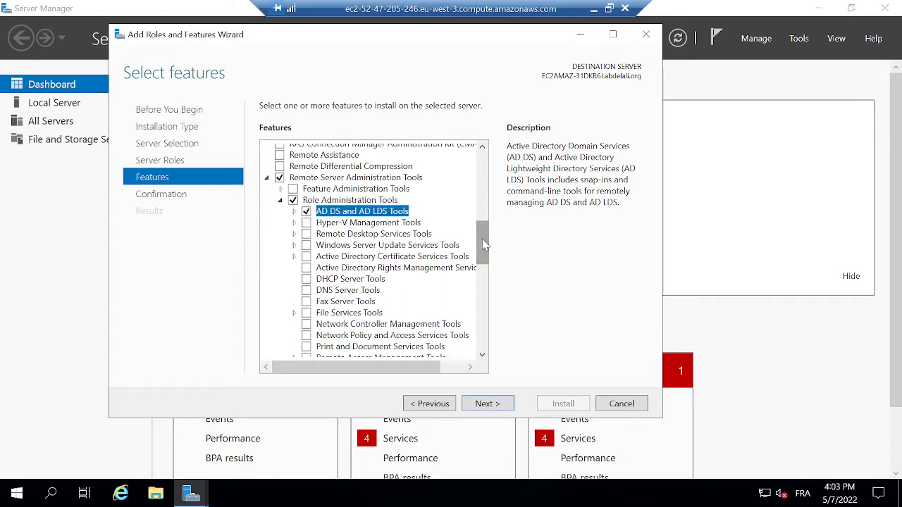
pyautogui.click(307, 291)
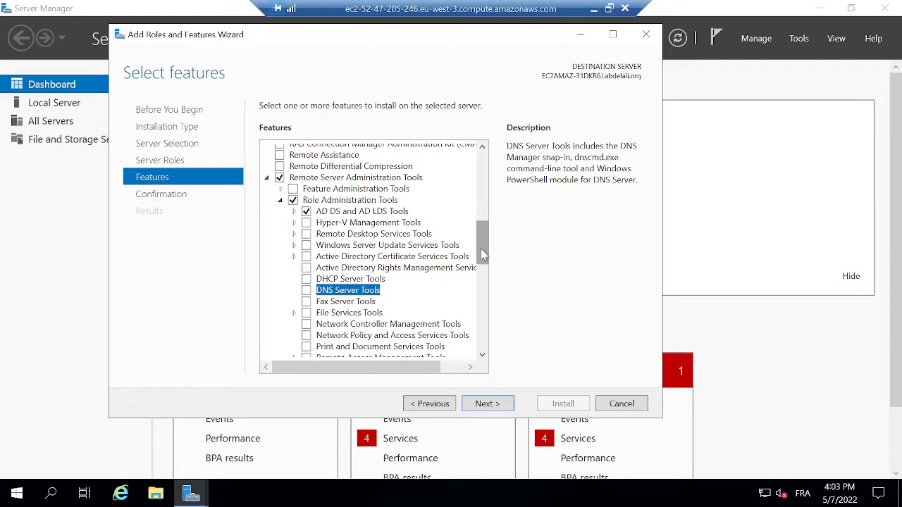
pyautogui.click(306, 291)
pyautogui.click(486, 404)
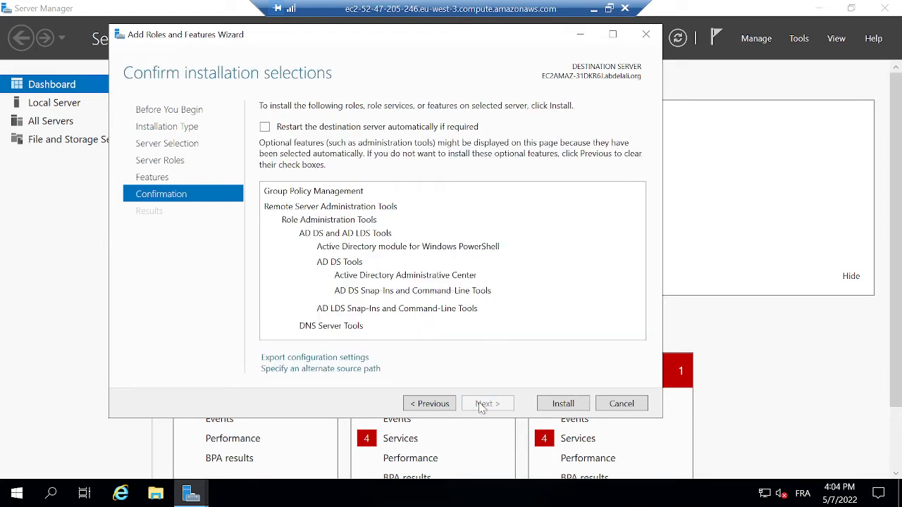
# Install Group Policy Management, AD DS/LDS and DNS tools, then close the finished wizard.
pyautogui.click(567, 409)
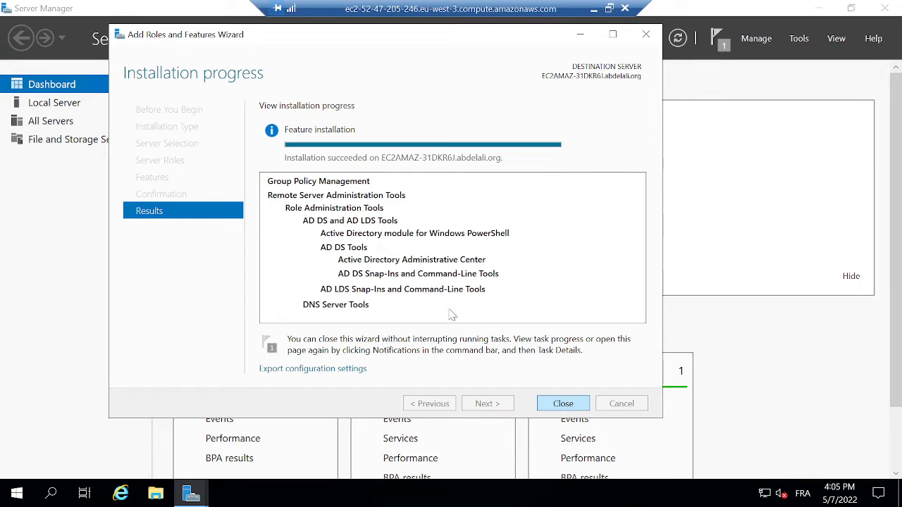
pyautogui.click(562, 403)
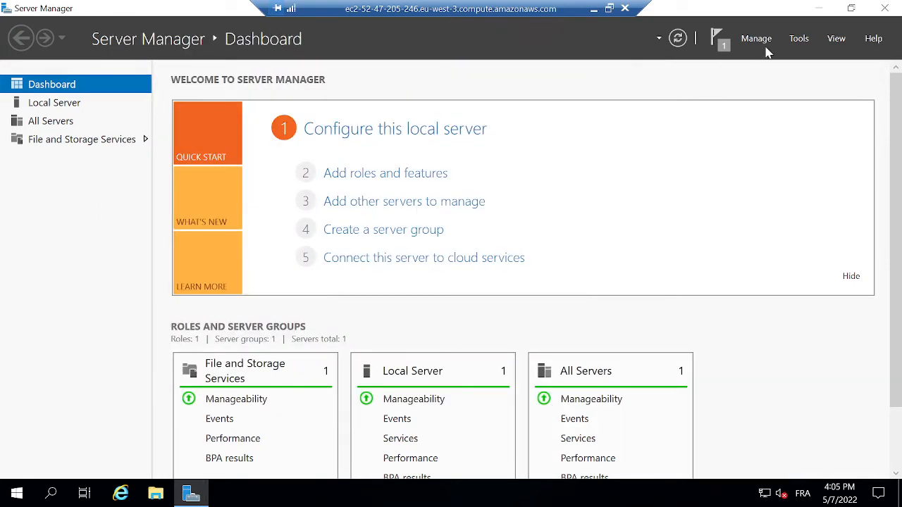
# Launch Active Directory Users and Computers and open the organisation's Users folder under the domain.
pyautogui.click(798, 39)
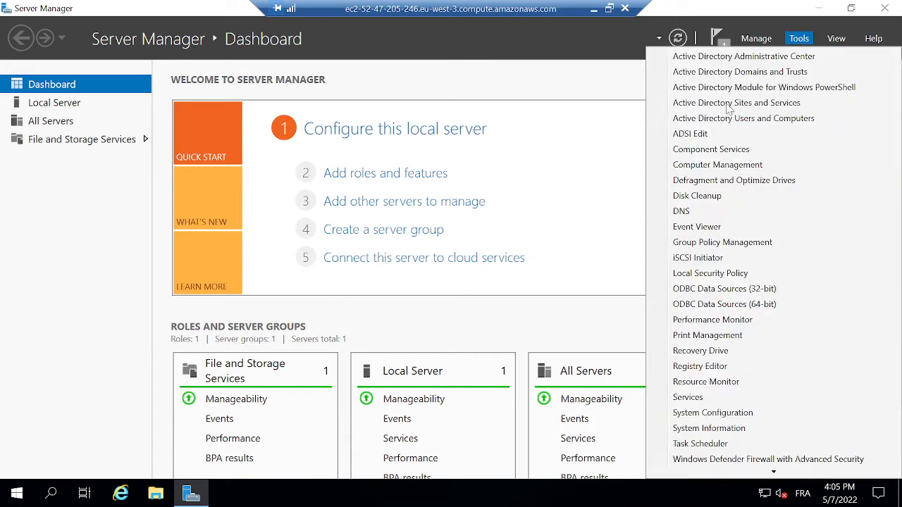
pyautogui.click(737, 124)
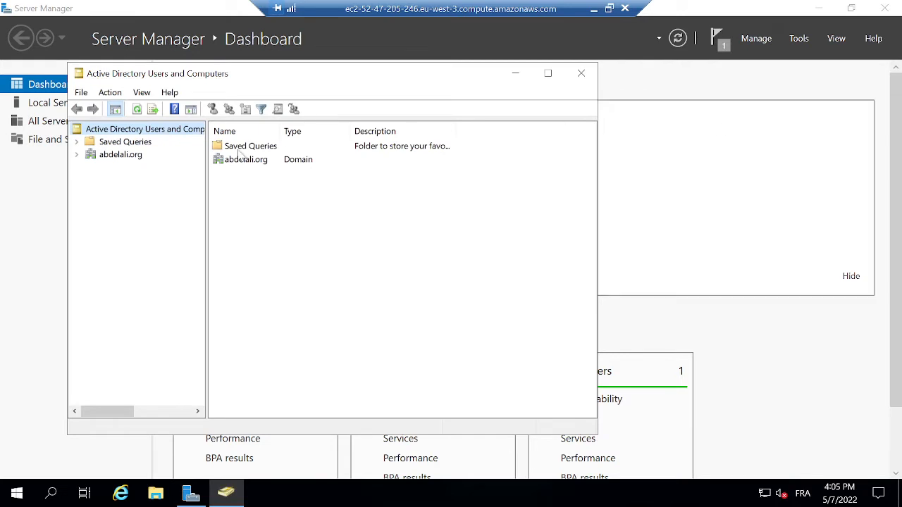
pyautogui.click(76, 154)
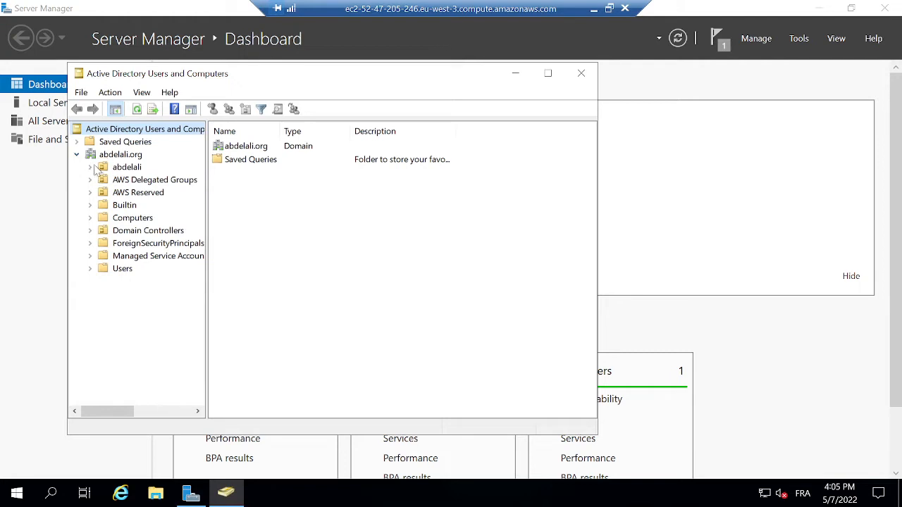
pyautogui.click(90, 167)
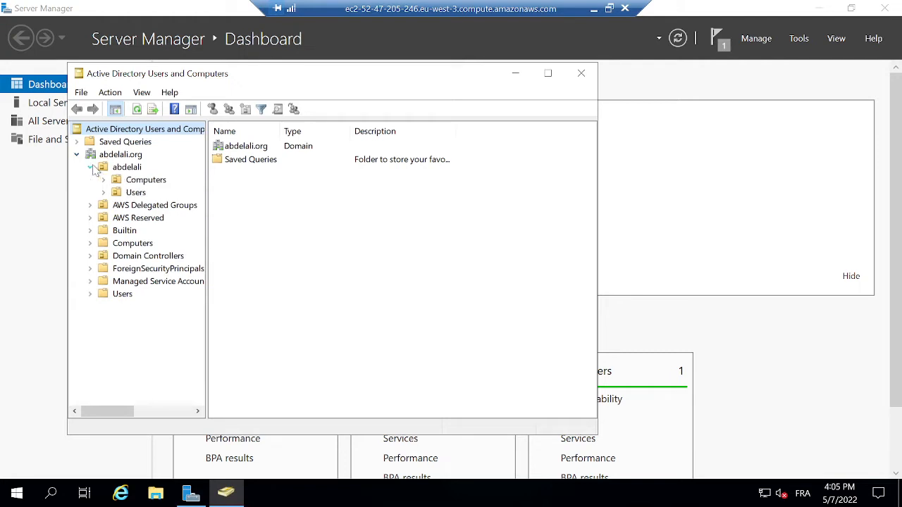
pyautogui.click(121, 194)
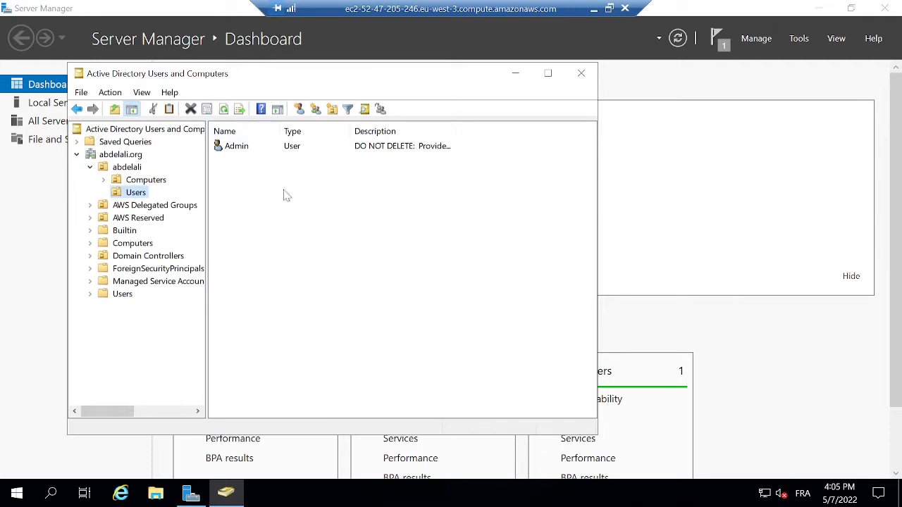
# Start a new user and enter the user's first name, last name and logon name.
pyautogui.click(298, 110)
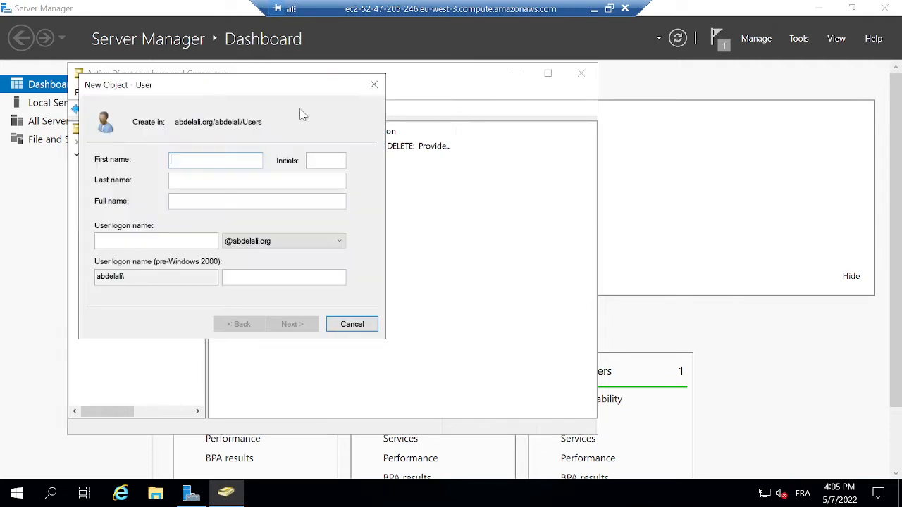
pyautogui.write('abdelali')
pyautogui.click(211, 180)
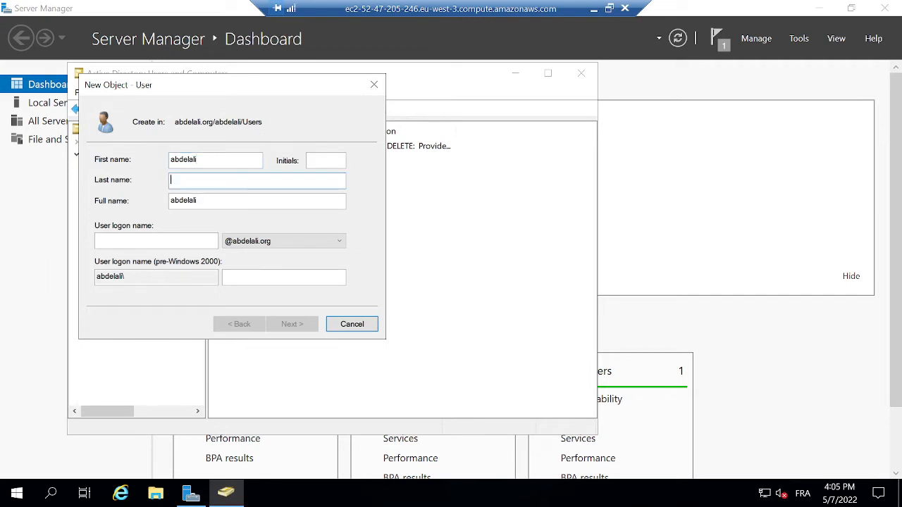
pyautogui.write('jad')
pyautogui.click(151, 241)
pyautogui.write('ab')
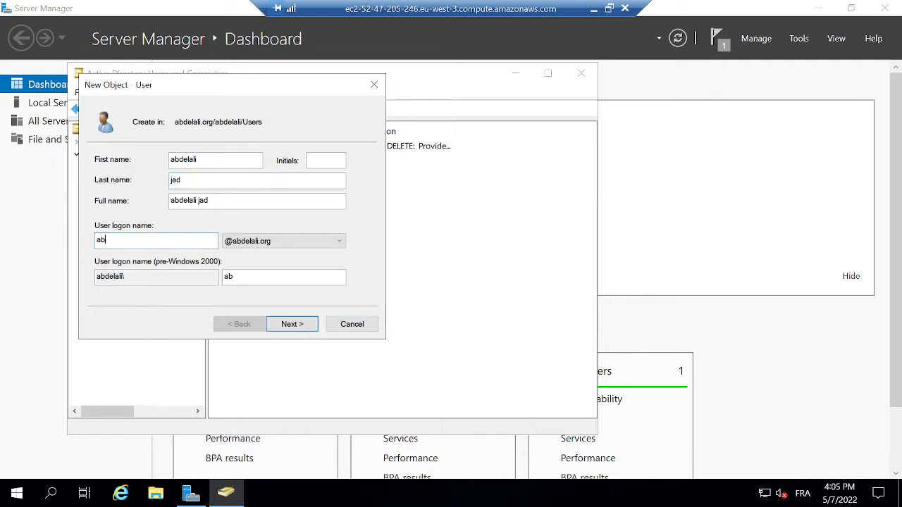
pyautogui.write('delali')
pyautogui.click(304, 323)
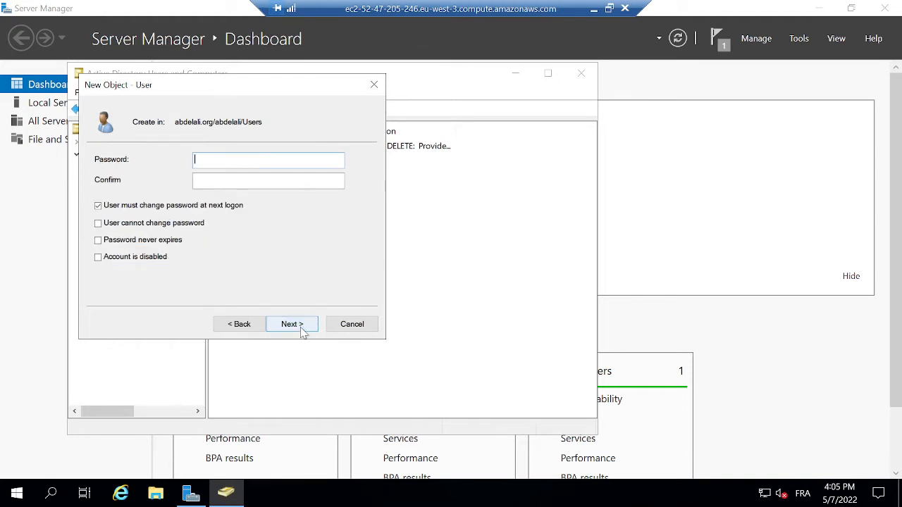
# Set the account password, disallow password changes without forcing a change at logon, and finish.
pyautogui.click(98, 205)
pyautogui.click(98, 223)
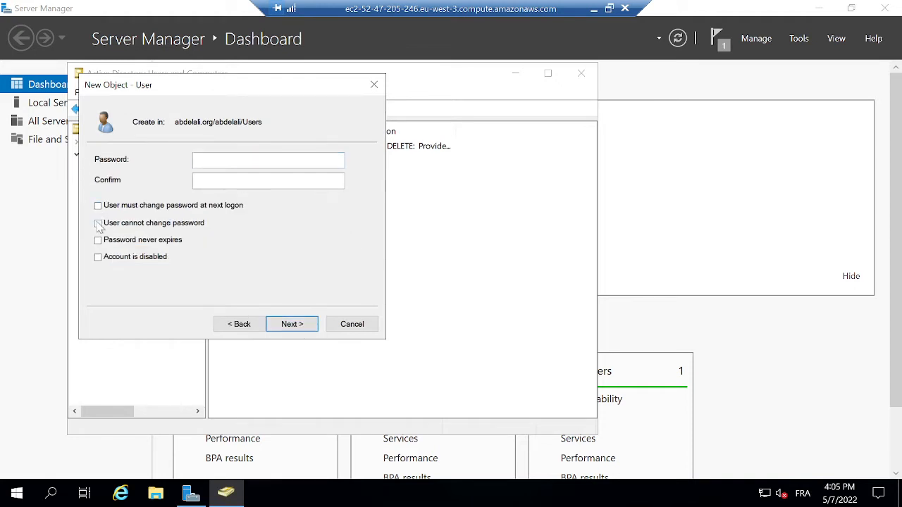
pyautogui.write('*************')
pyautogui.click(246, 181)
pyautogui.write('**')
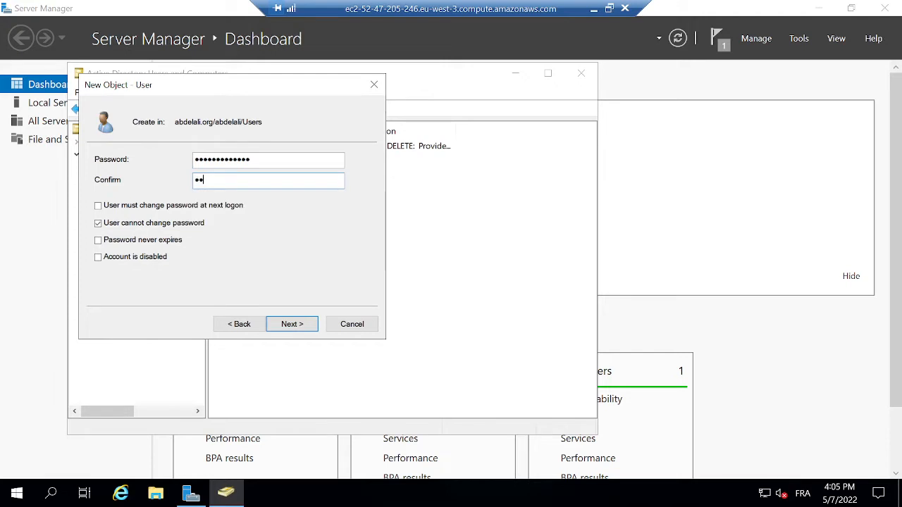
pyautogui.write('***********')
pyautogui.click(290, 325)
pyautogui.click(298, 330)
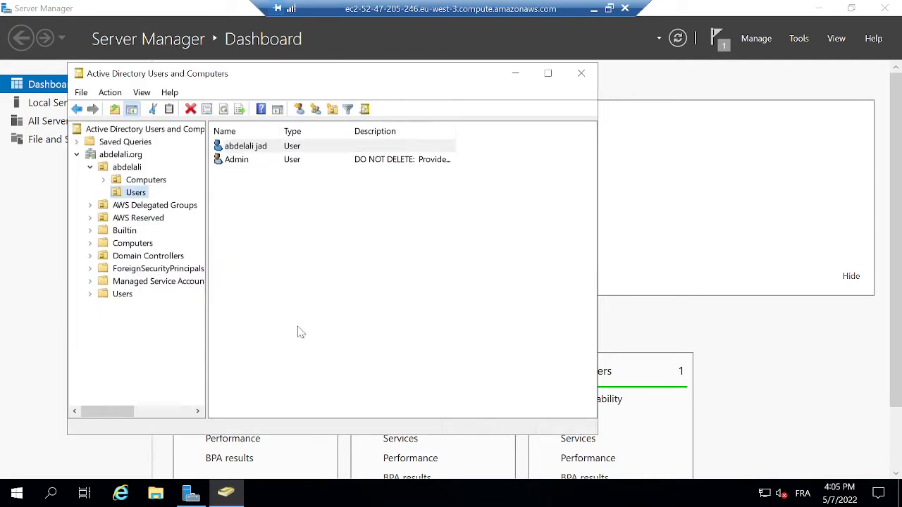
# Create a global security group named vpn-group in the Users folder.
pyautogui.click(360, 266)
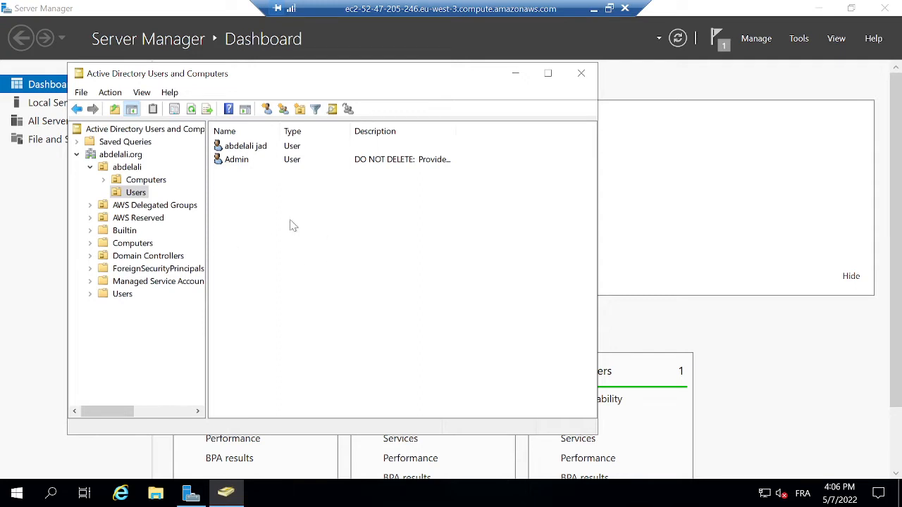
pyautogui.click(282, 110)
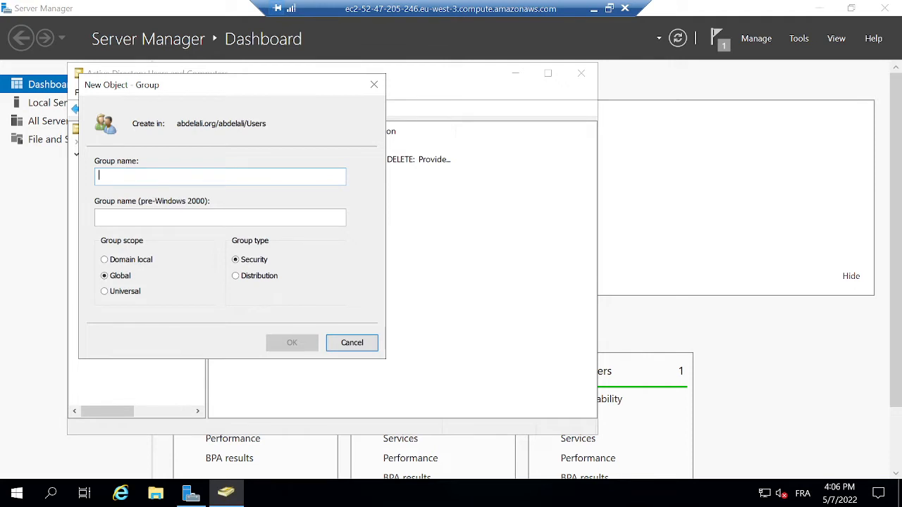
pyautogui.write('vpn')
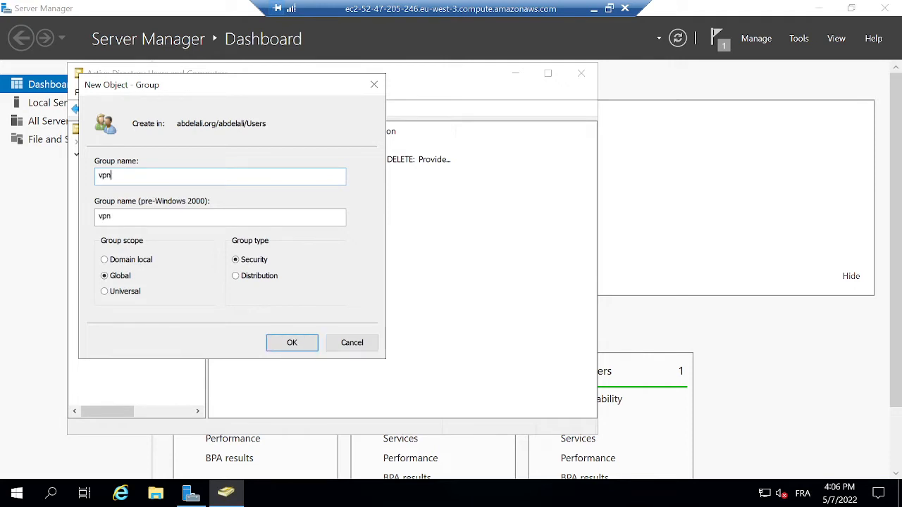
pyautogui.write('-group')
pyautogui.click(294, 342)
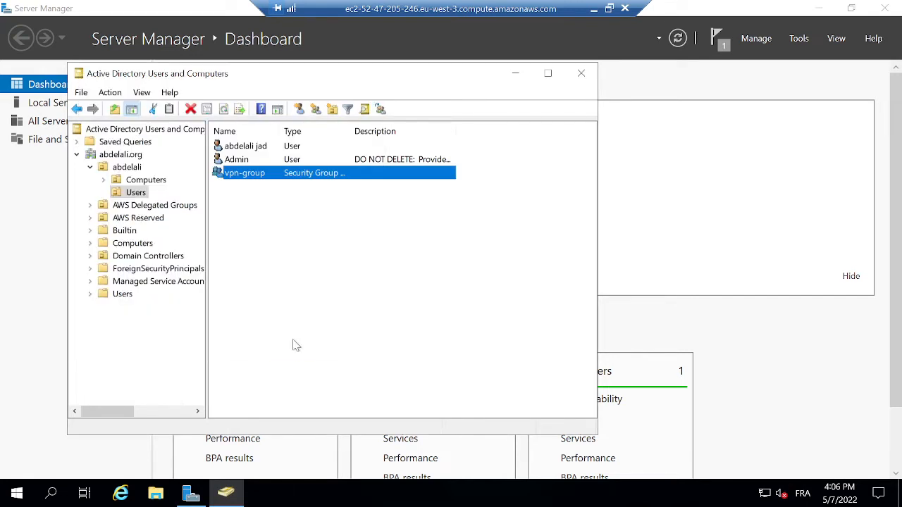
# Try adding vpn-group to another group, hit name-not-found twice, and cancel.
pyautogui.rightClick(247, 180)
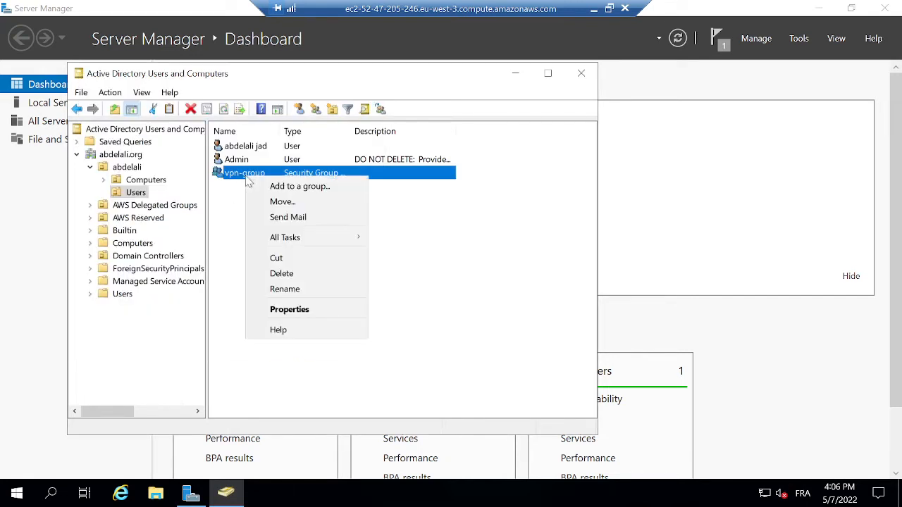
pyautogui.click(286, 188)
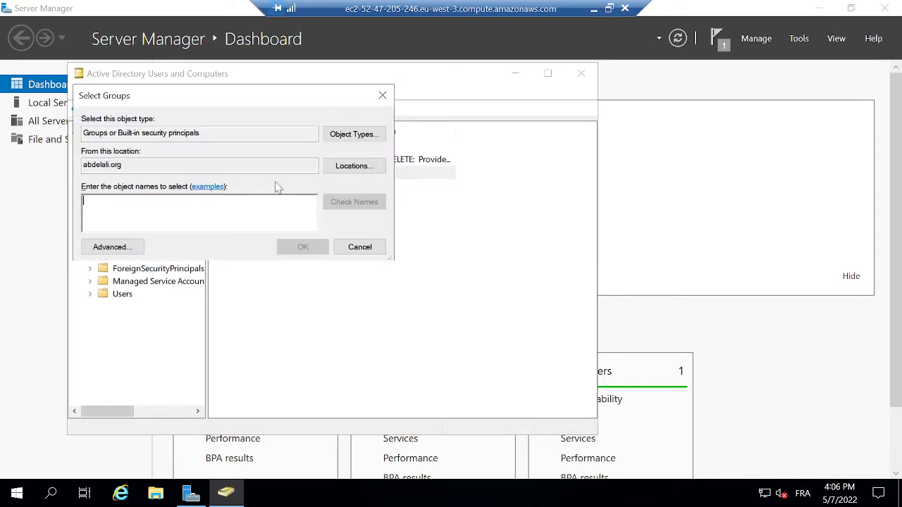
pyautogui.write('abdel')
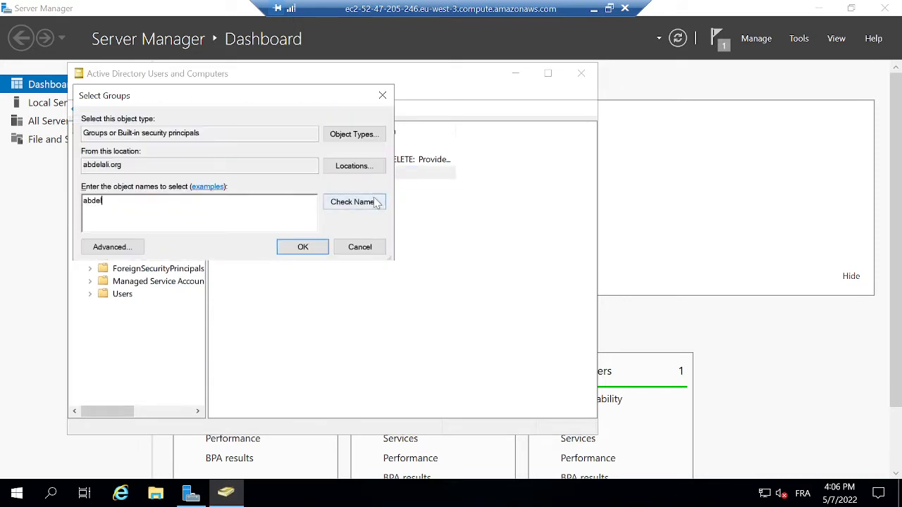
pyautogui.click(374, 203)
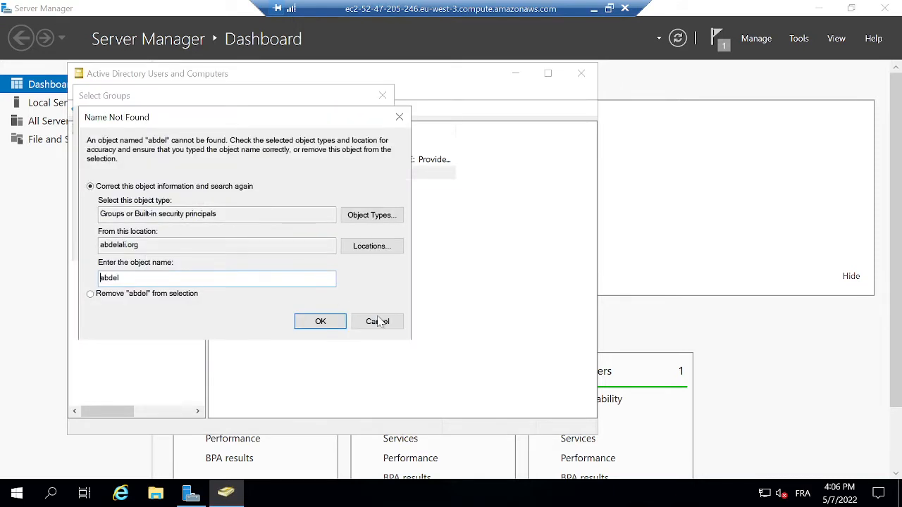
pyautogui.click(378, 323)
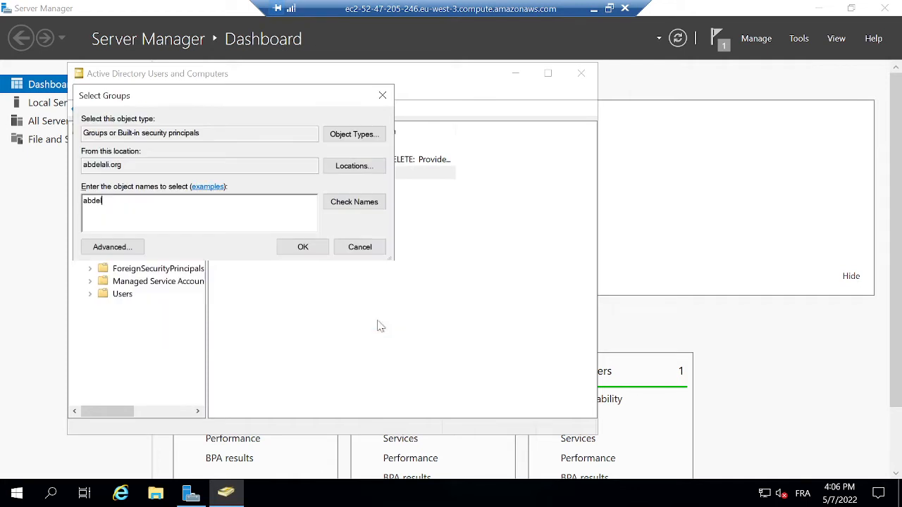
pyautogui.click(346, 206)
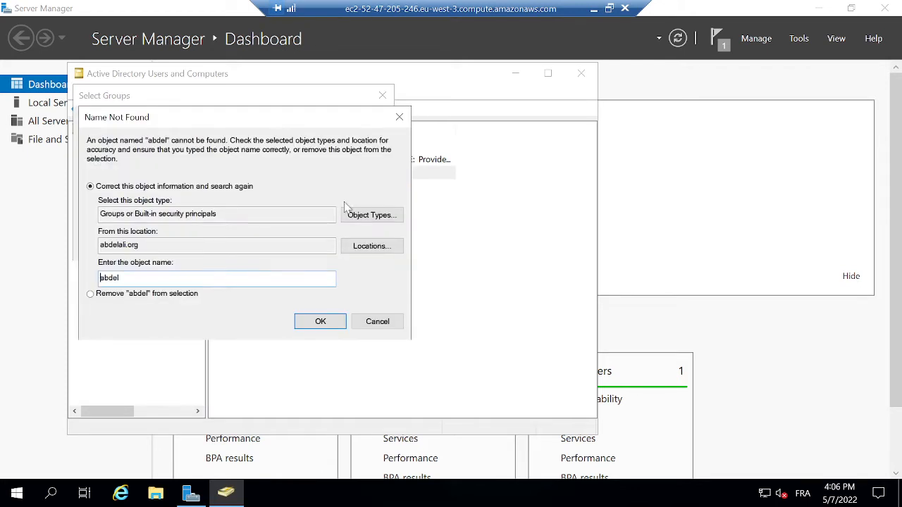
pyautogui.click(384, 324)
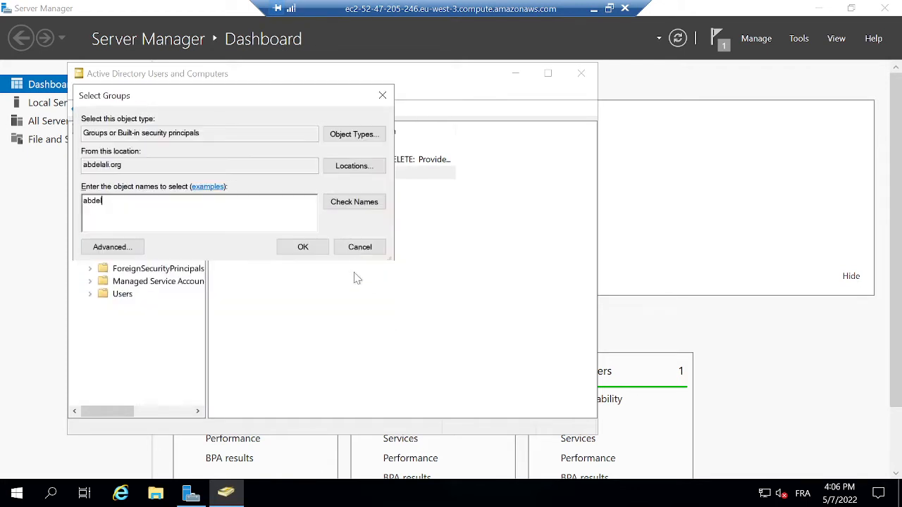
pyautogui.click(360, 248)
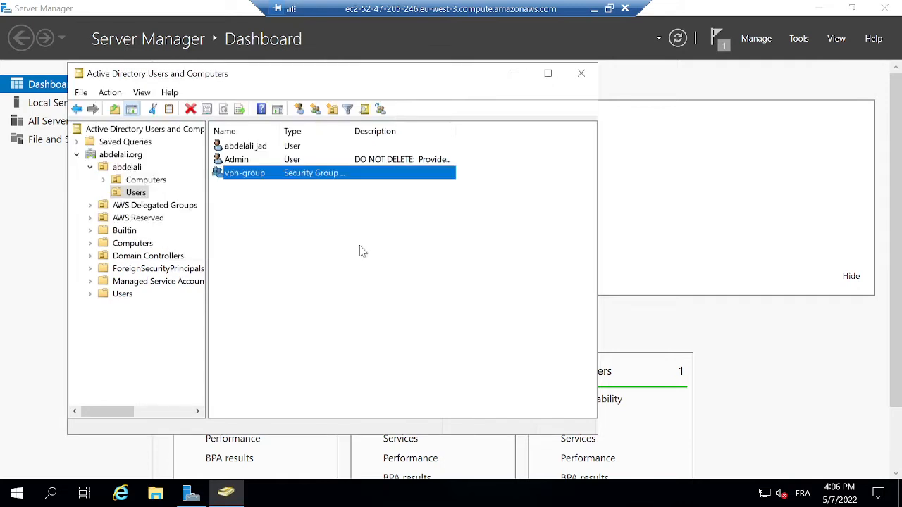
# In the new user's properties, add vpn-group under Member Of, apply and close.
pyautogui.click(250, 149)
pyautogui.rightClick(251, 150)
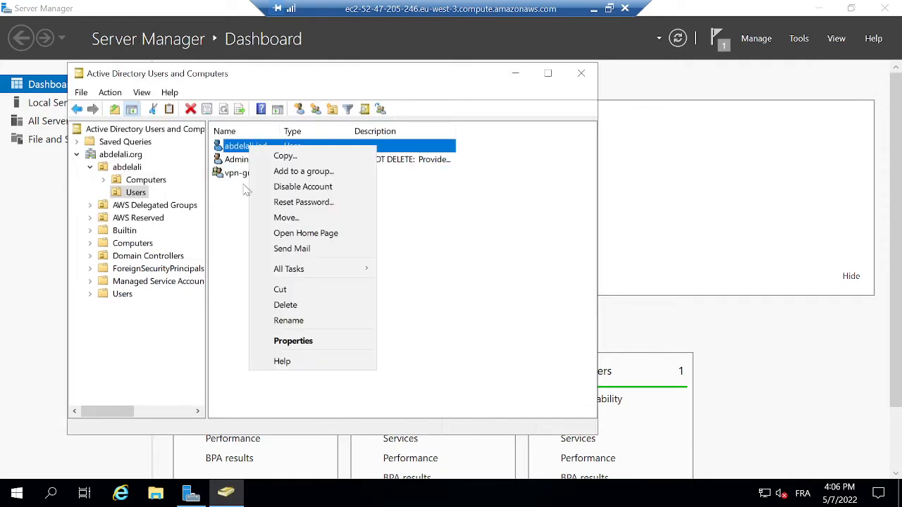
pyautogui.click(293, 340)
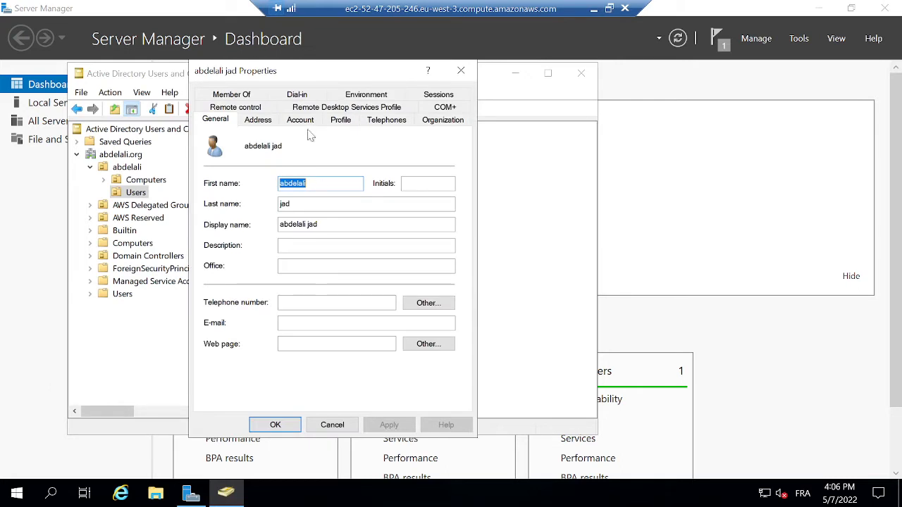
pyautogui.click(231, 95)
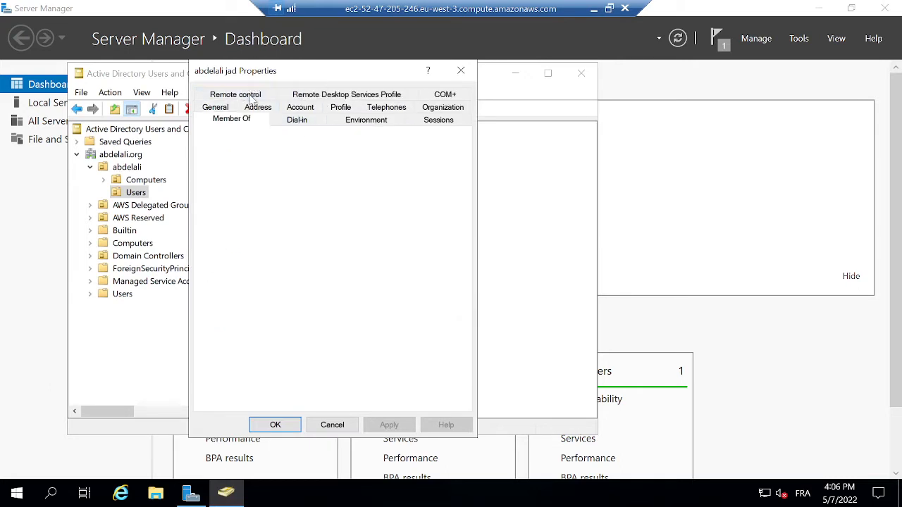
pyautogui.click(225, 296)
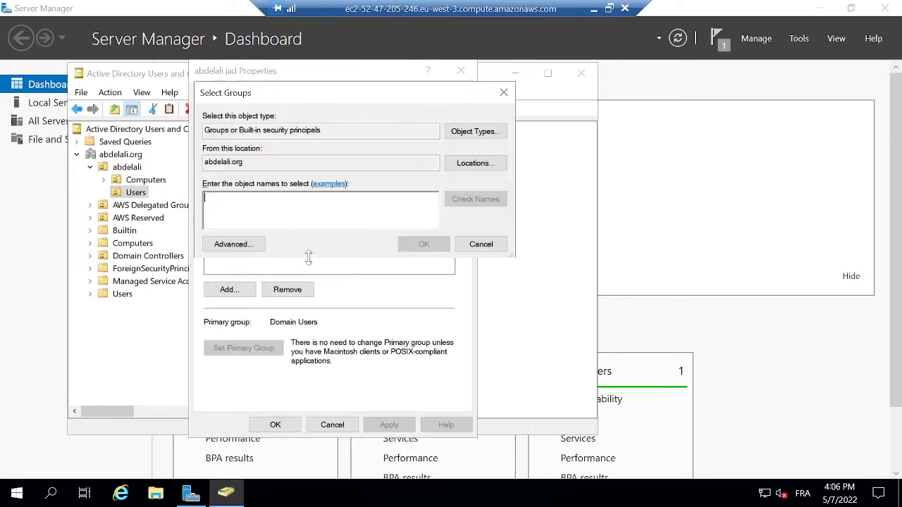
pyautogui.write('vp')
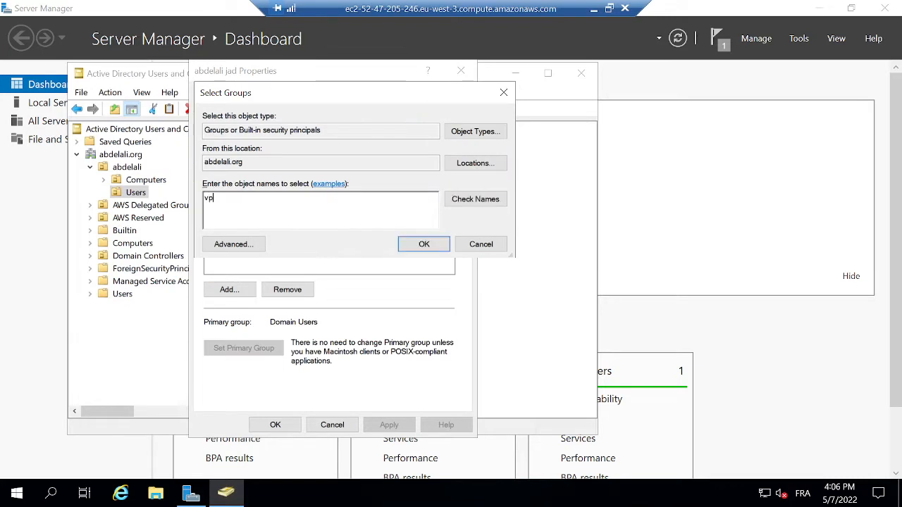
pyautogui.write('n-group')
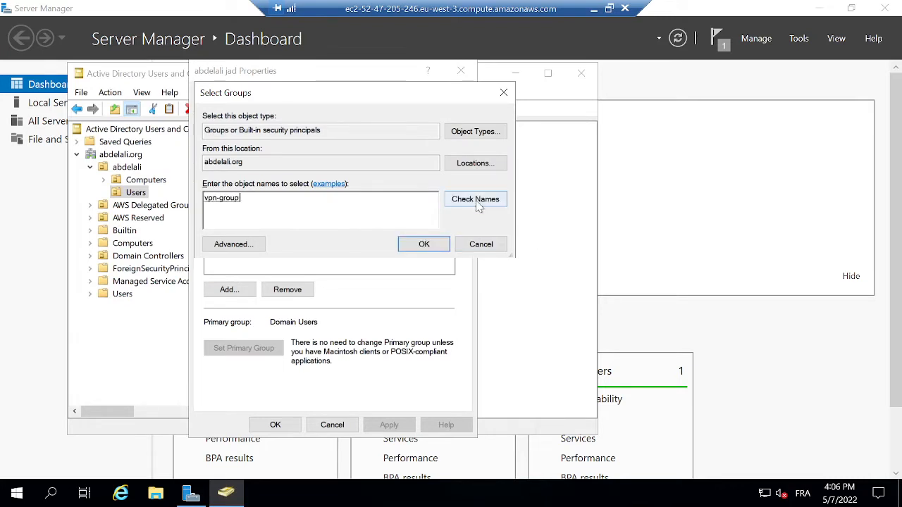
pyautogui.click(421, 244)
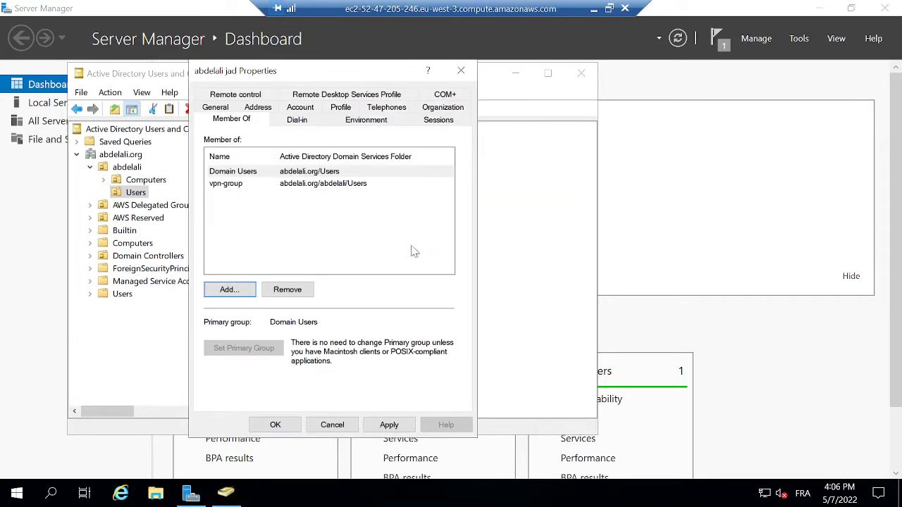
pyautogui.click(389, 425)
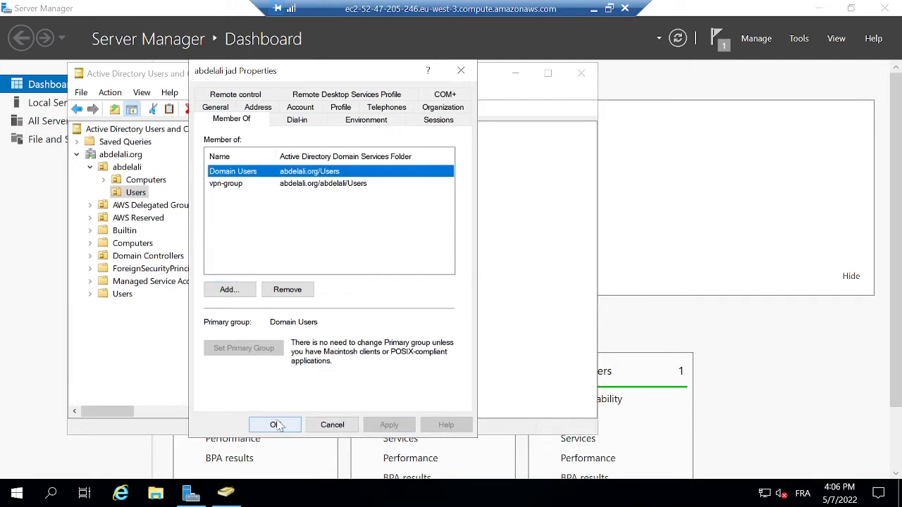
pyautogui.click(275, 425)
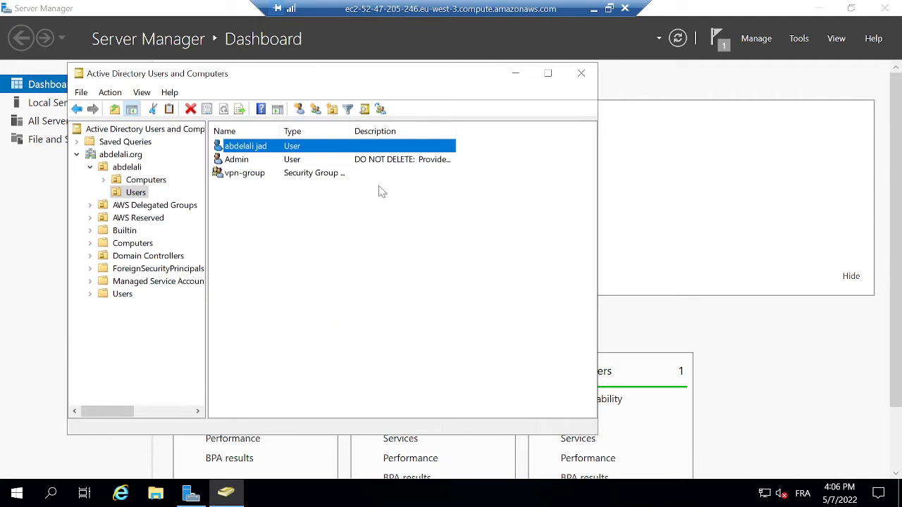
# Minimize the remote session and Downloads window, then show the Directory Service tab for d-8067208f42.
pyautogui.click(593, 8)
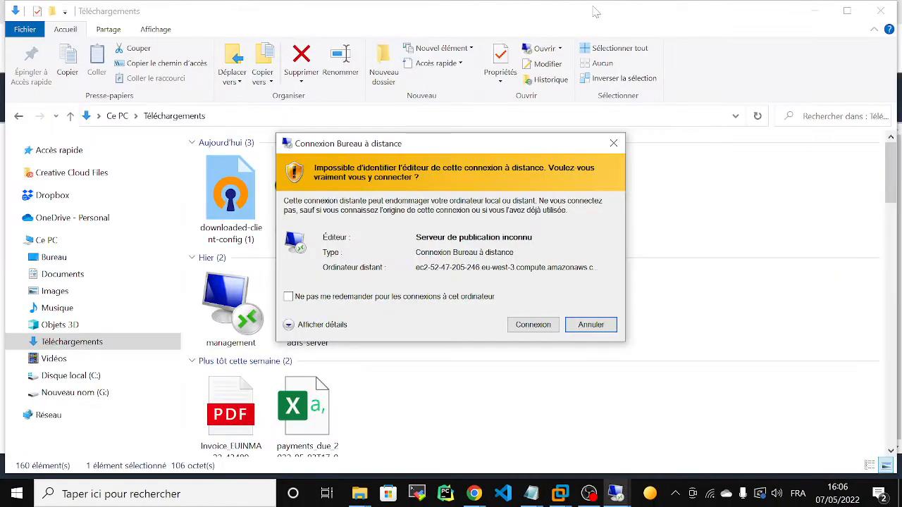
pyautogui.click(590, 328)
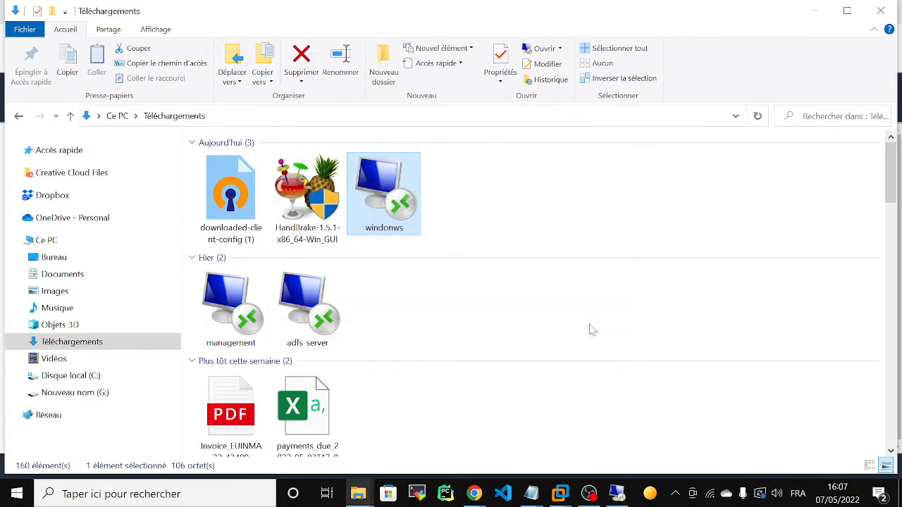
pyautogui.click(814, 11)
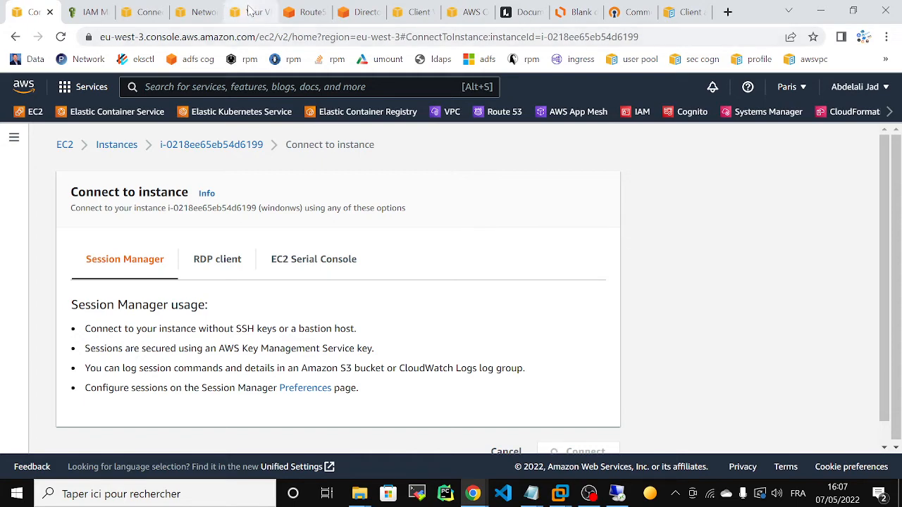
pyautogui.click(356, 12)
# Open the Application management tab and scroll to console access (Disabled) and role ad-poweraccessuser.
pyautogui.scroll(-1, 898, 119)
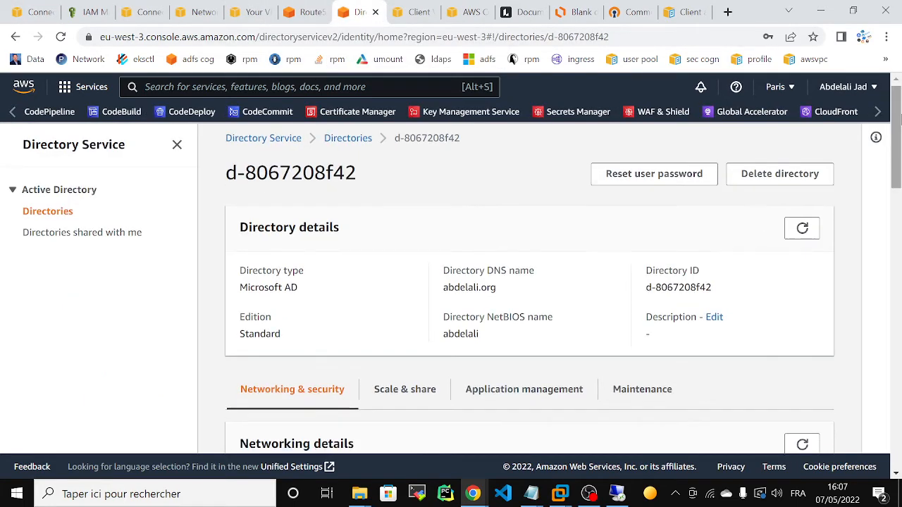
pyautogui.moveTo(898, 118); pyautogui.dragTo(898, 256)
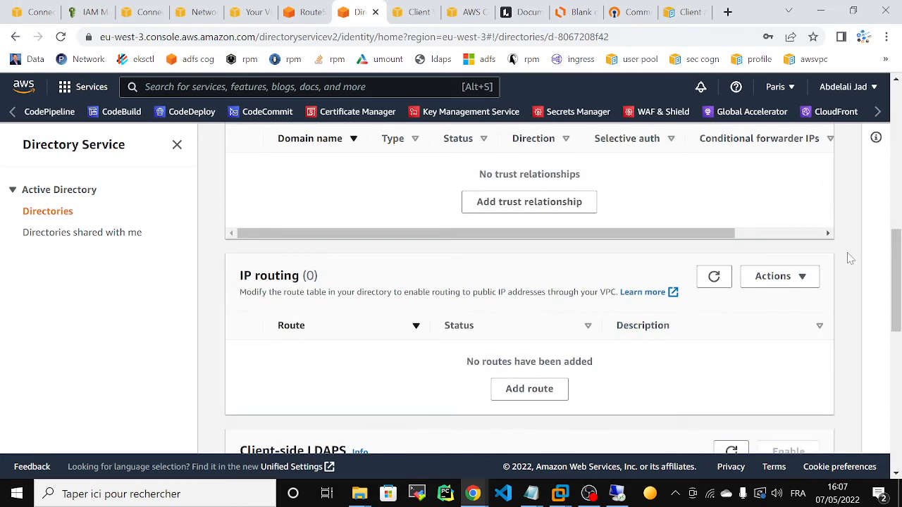
pyautogui.scroll(5, 850, 259)
pyautogui.click(487, 154)
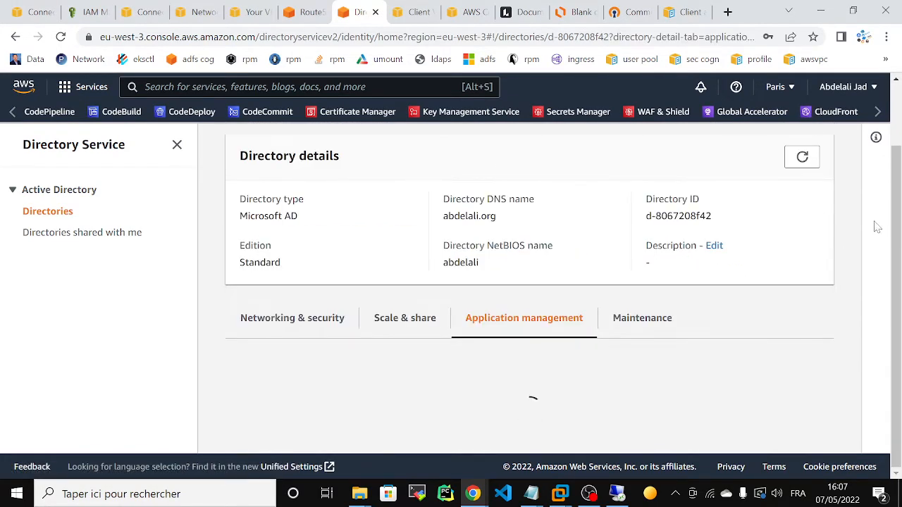
pyautogui.scroll(-5, 899, 150)
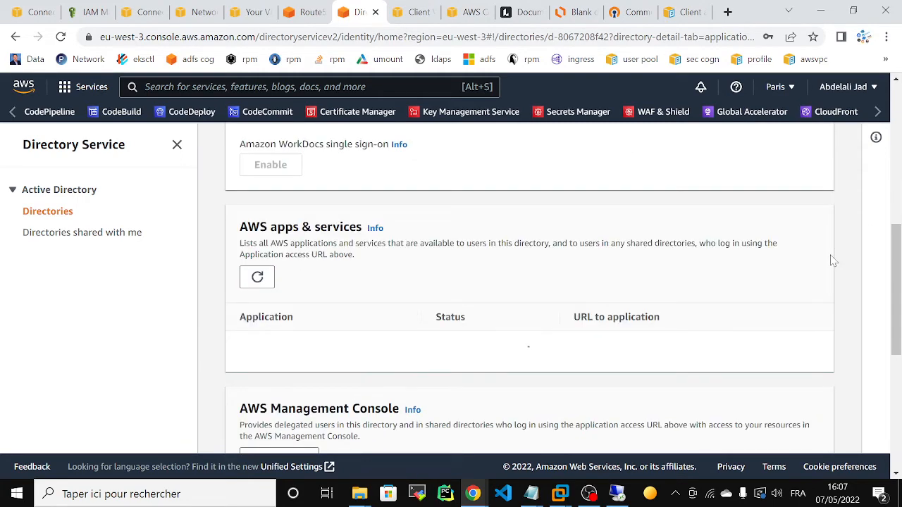
pyautogui.scroll(2, 899, 221)
pyautogui.scroll(-2, 897, 229)
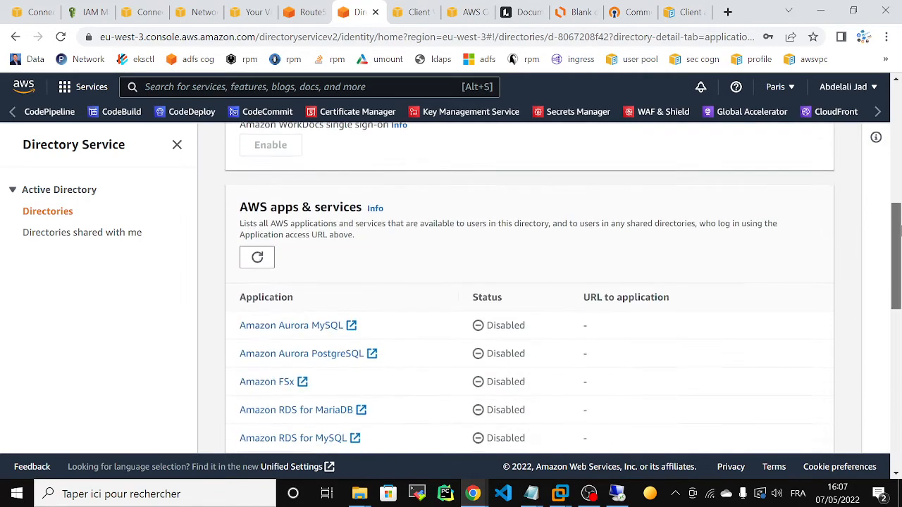
pyautogui.moveTo(898, 229); pyautogui.dragTo(896, 392)
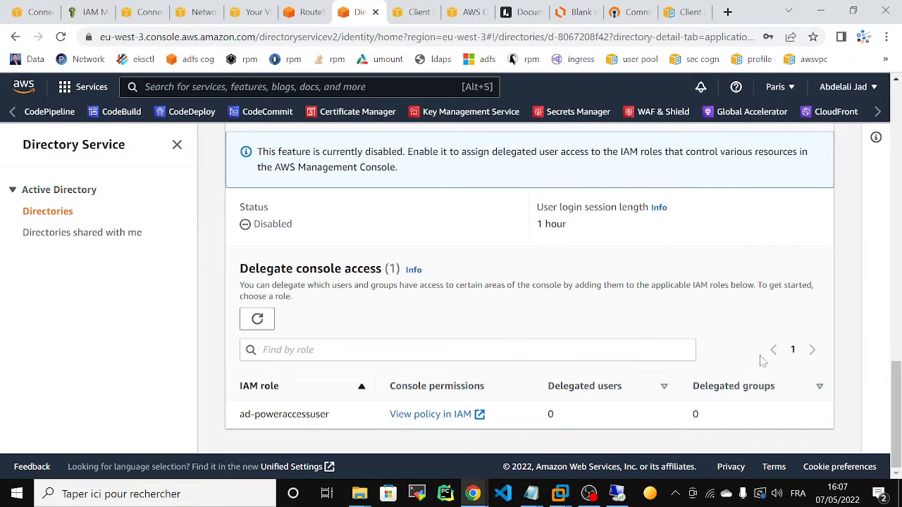
pyautogui.moveTo(896, 392); pyautogui.dragTo(898, 380)
# Enable the AWS Management Console application and open the ad-poweraccessuser role.
pyautogui.click(301, 188)
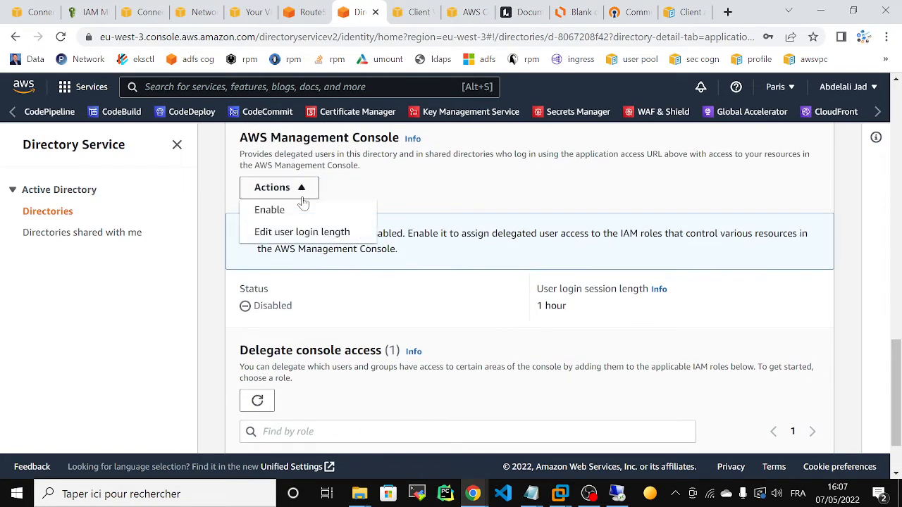
pyautogui.click(268, 209)
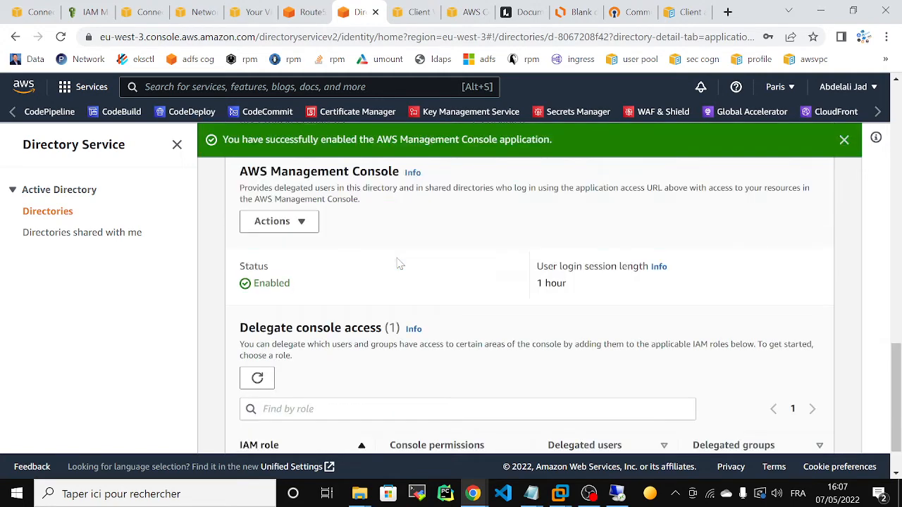
pyautogui.scroll(-1, 881, 322)
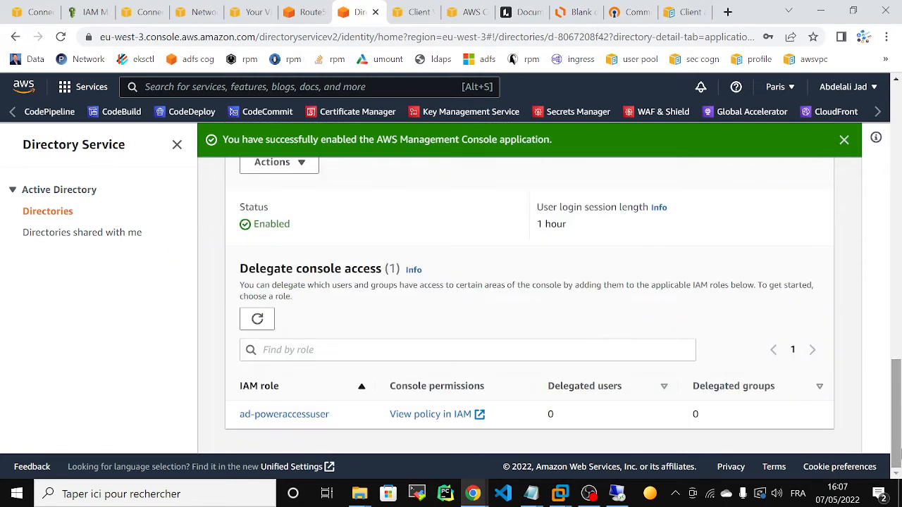
pyautogui.click(262, 417)
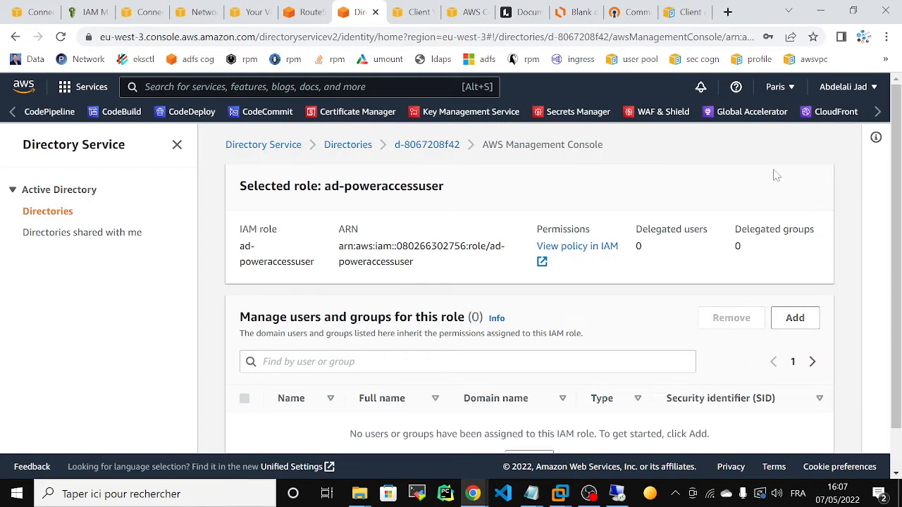
pyautogui.moveTo(896, 136); pyautogui.dragTo(896, 175)
# Begin adding to the role, searching users and selecting then deselecting the matching user.
pyautogui.click(795, 271)
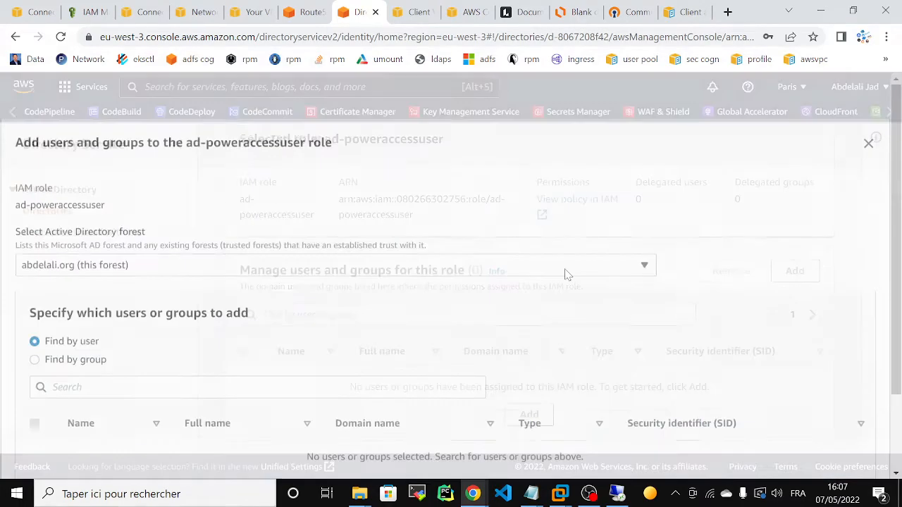
pyautogui.click(257, 385)
pyautogui.write('abde')
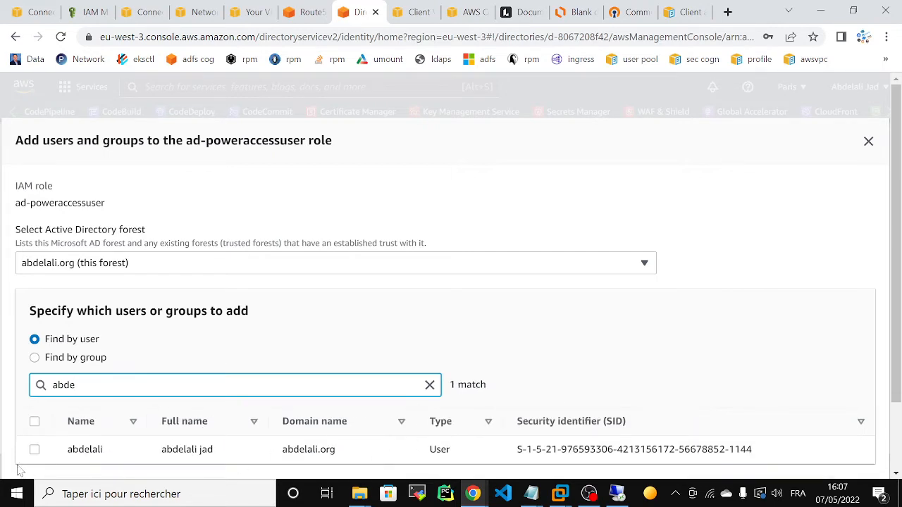
pyautogui.click(35, 450)
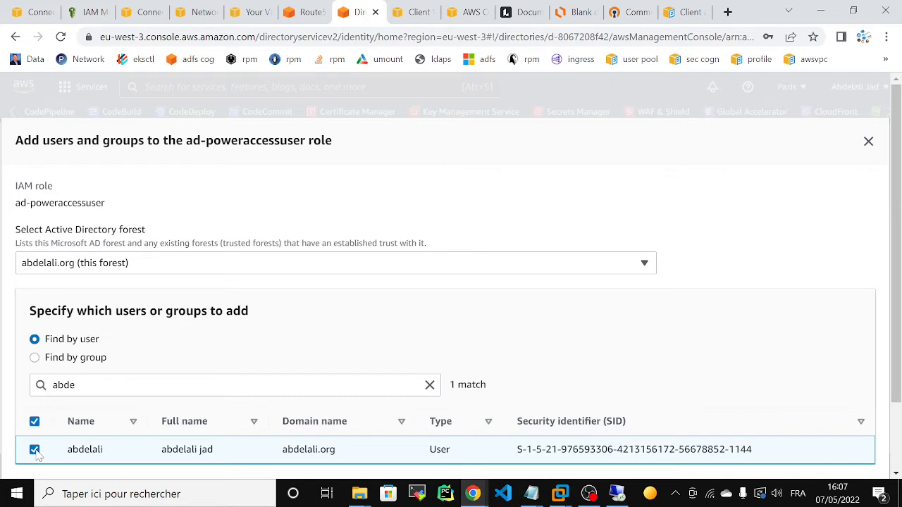
pyautogui.click(35, 450)
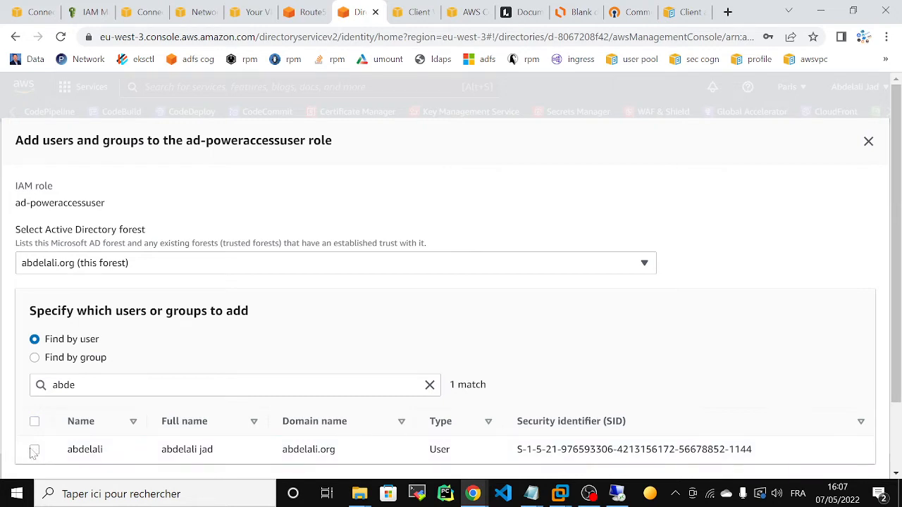
# Search groups for 'vpn', select vpn-group, highlight its SID, and add it to the role.
pyautogui.click(34, 358)
pyautogui.press('Tab')
pyautogui.press('BackSpace')
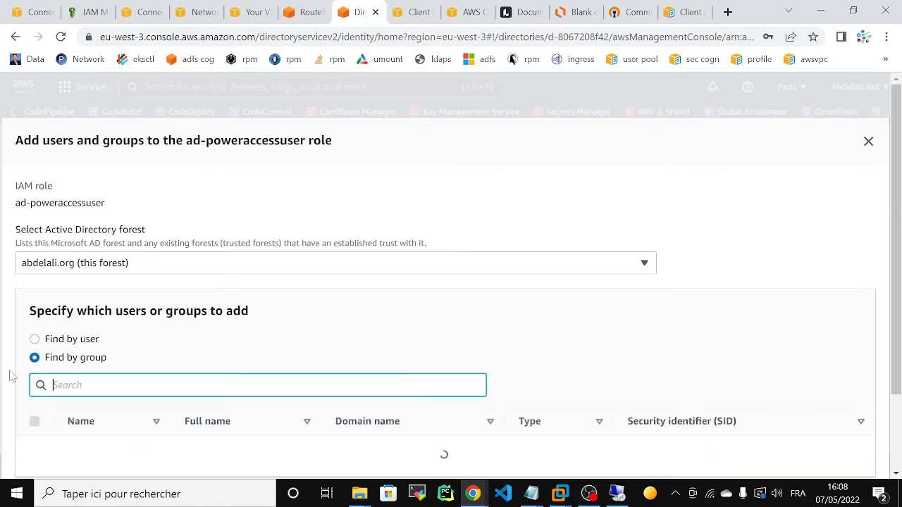
pyautogui.write('vpn')
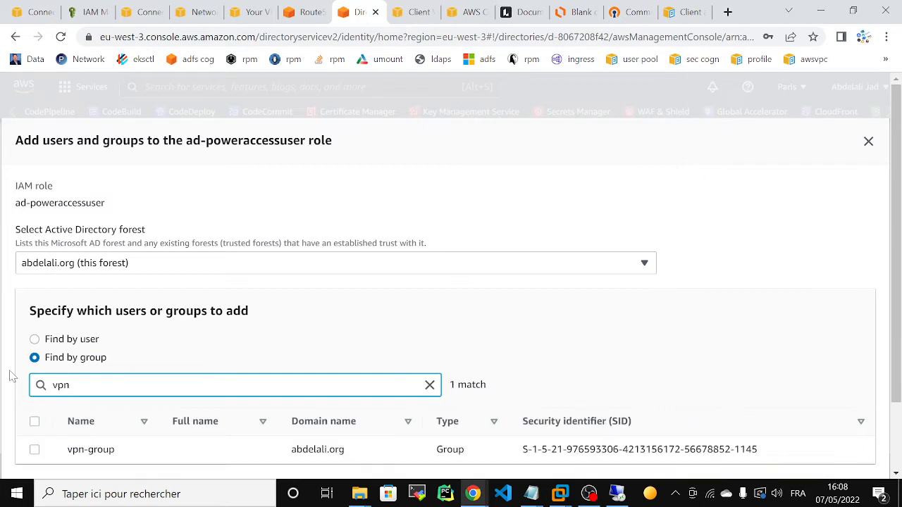
pyautogui.click(35, 449)
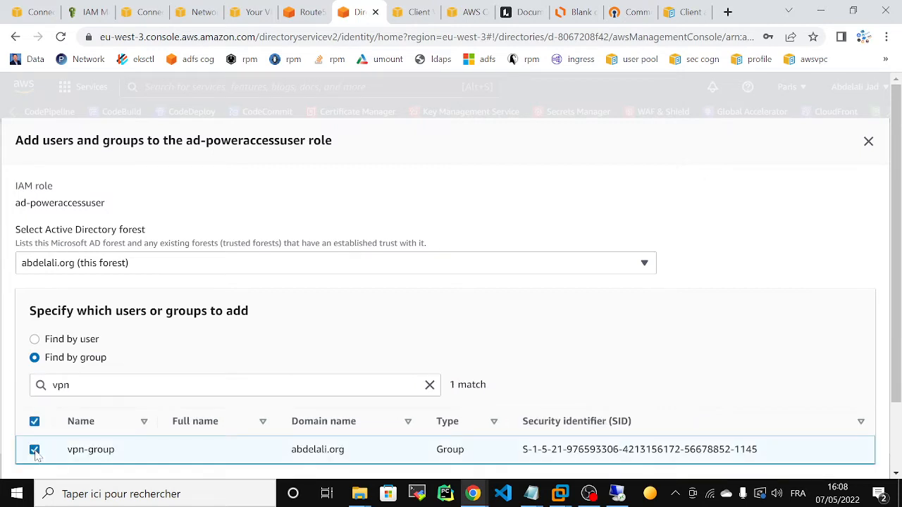
pyautogui.moveTo(522, 449); pyautogui.dragTo(777, 456)
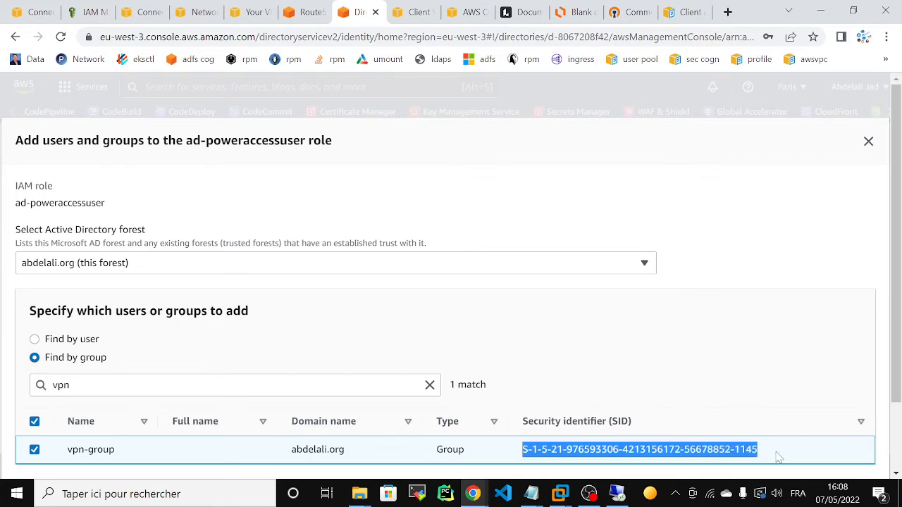
pyautogui.scroll(-3, 844, 384)
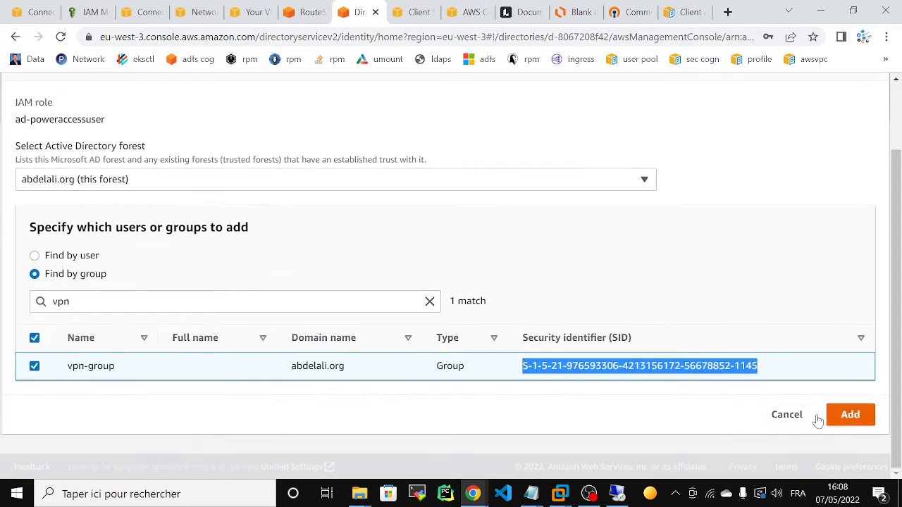
pyautogui.click(838, 415)
pyautogui.moveTo(900, 308); pyautogui.dragTo(898, 235)
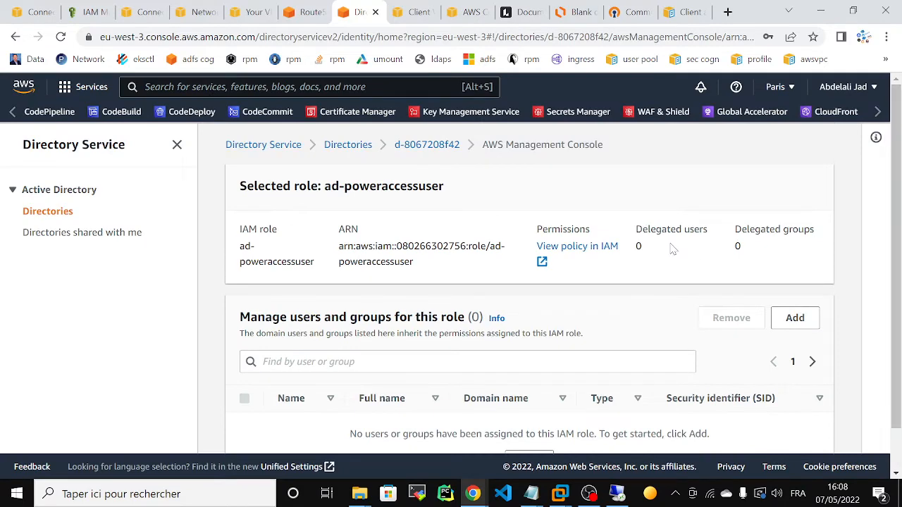
# Return to the directory d-8067208f42 overview page.
pyautogui.click(446, 146)
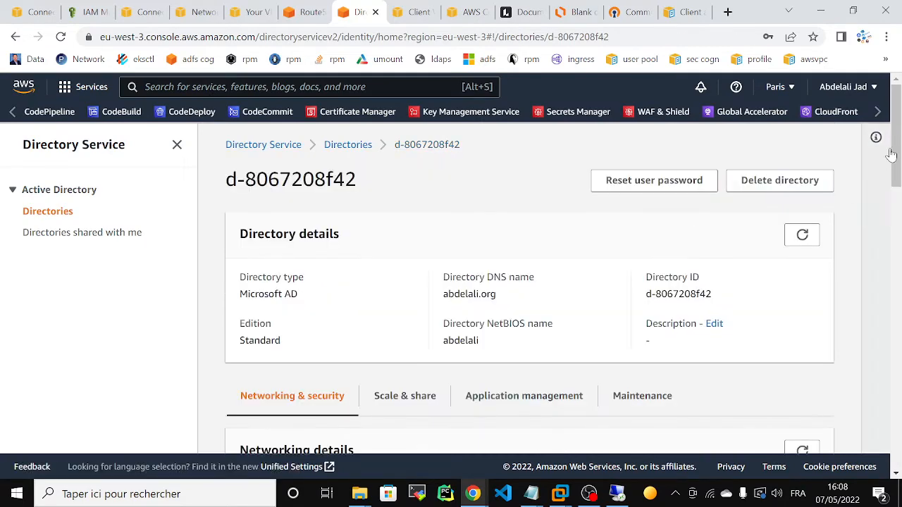
pyautogui.scroll(-3, 885, 197)
pyautogui.moveTo(896, 199); pyautogui.dragTo(898, 111)
# In Client VPN endpoints, dismiss the deletion banner, refresh the empty list, and start a new endpoint.
pyautogui.click(405, 11)
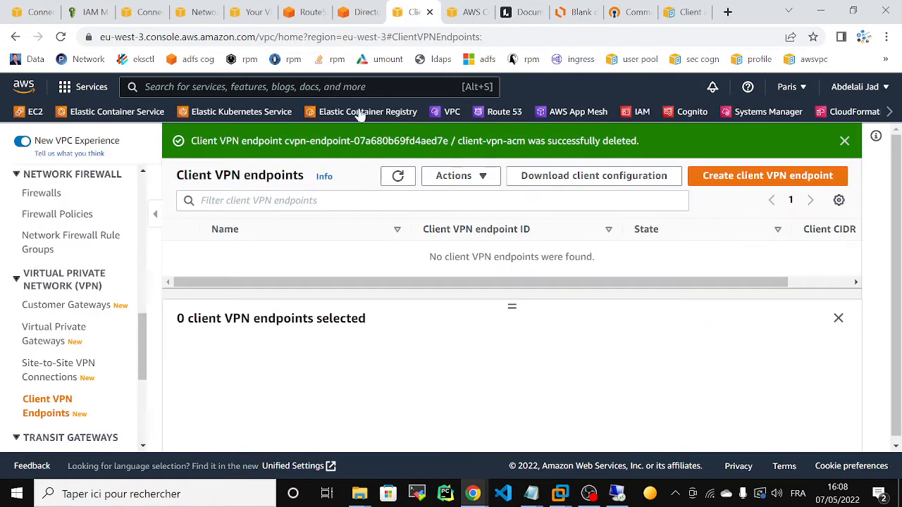
pyautogui.click(844, 141)
pyautogui.click(741, 141)
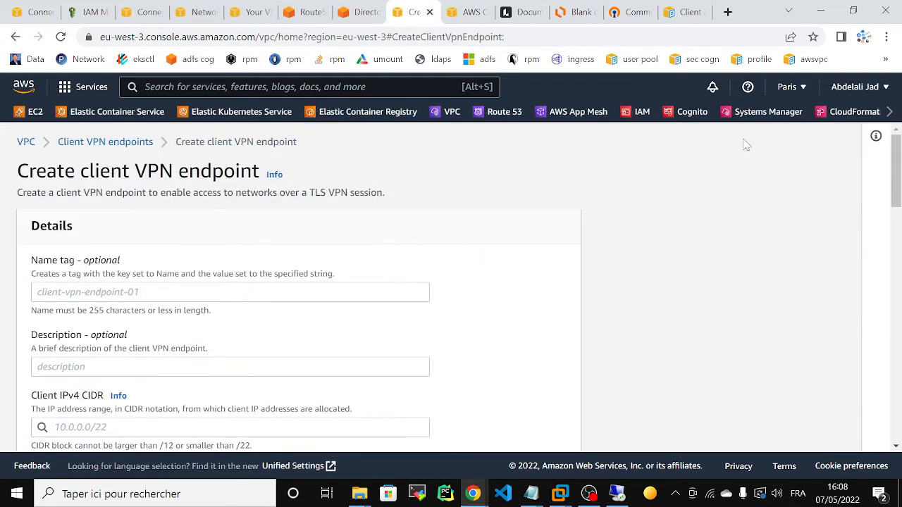
pyautogui.click(137, 142)
pyautogui.click(409, 140)
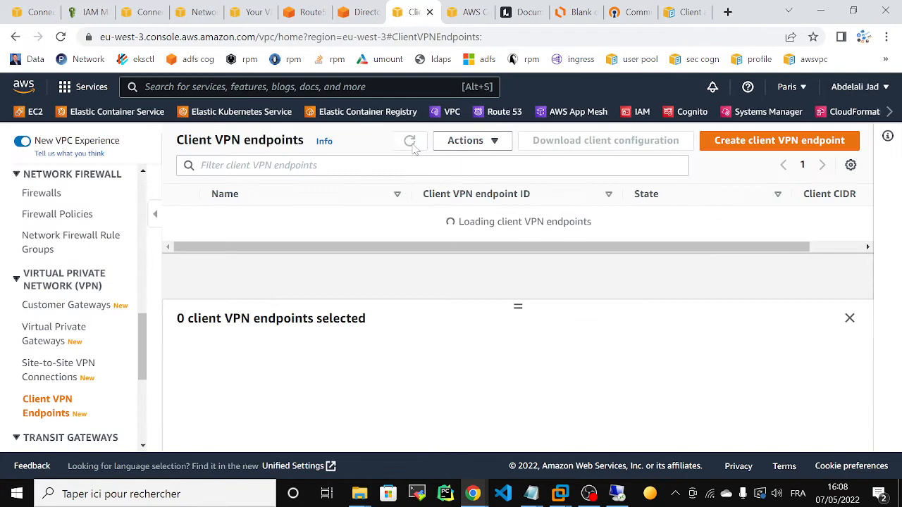
pyautogui.click(748, 141)
# Enter name tag client-vpn-ad and client IPv4 CIDR 10.10.0.0/16, noting the /22 prefix limit.
pyautogui.click(229, 292)
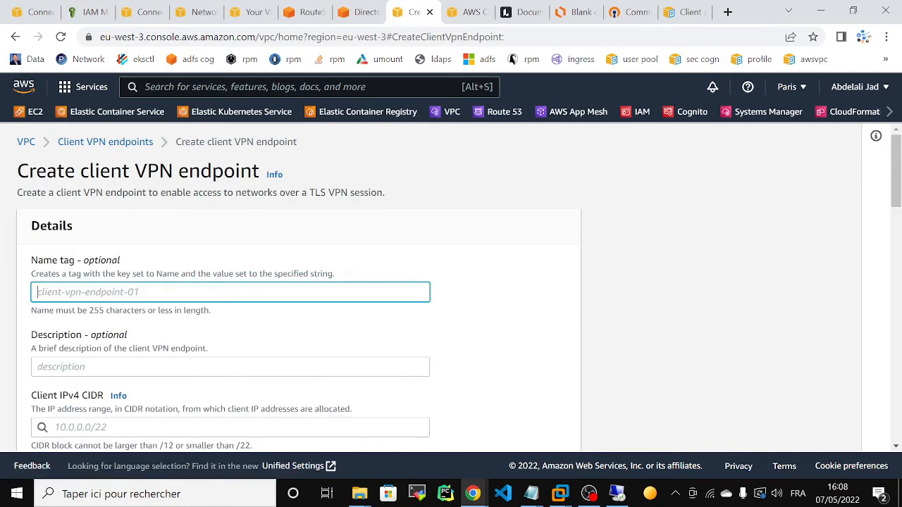
pyautogui.write('my-')
pyautogui.press('BackSpace')
pyautogui.press('BackSpace')
pyautogui.press('BackSpace')
pyautogui.write('clien')
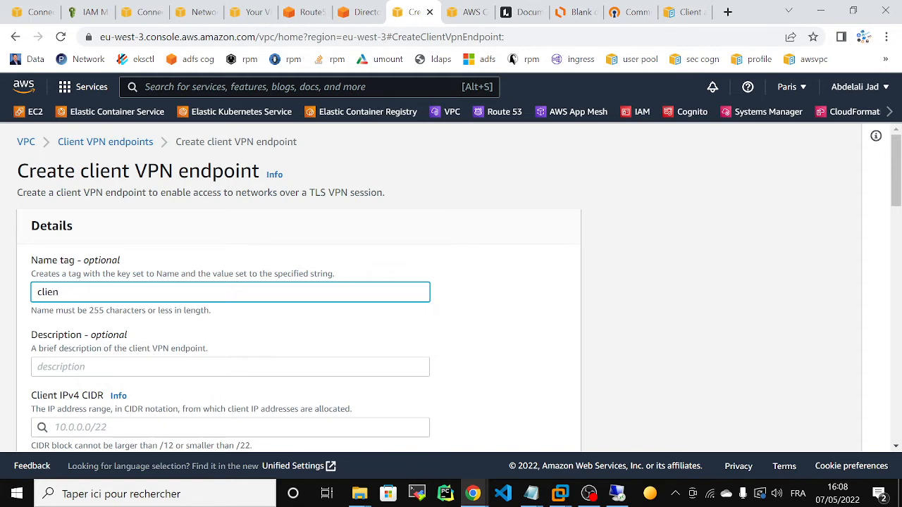
pyautogui.write('t-vpn-ad')
pyautogui.scroll(-1, 772, 275)
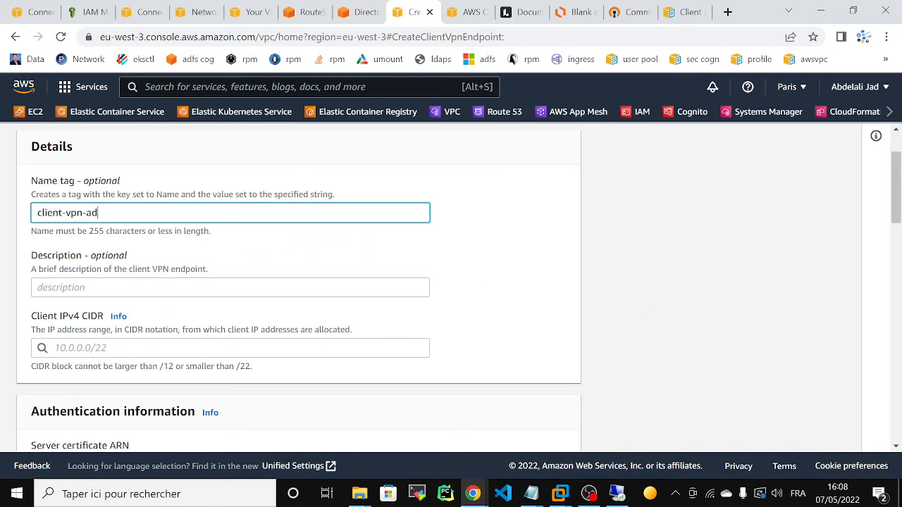
pyautogui.click(211, 348)
pyautogui.write('10.10')
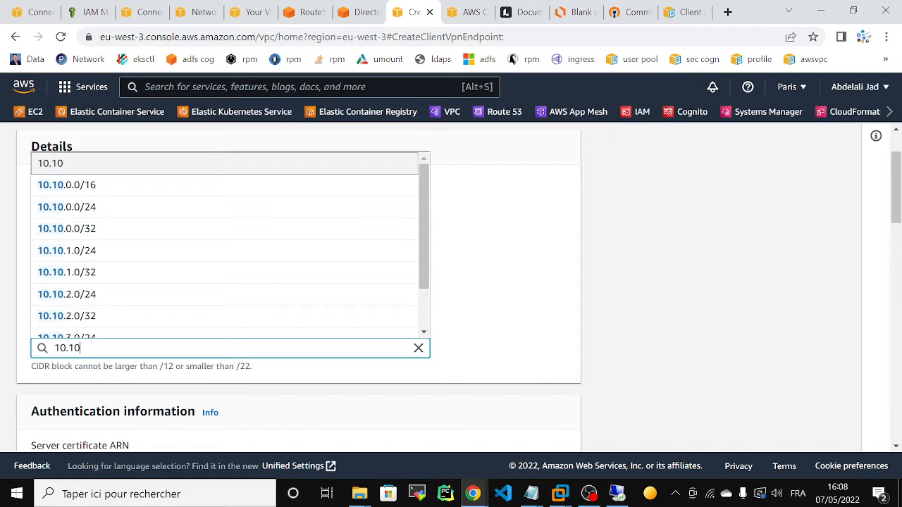
pyautogui.press('Down')
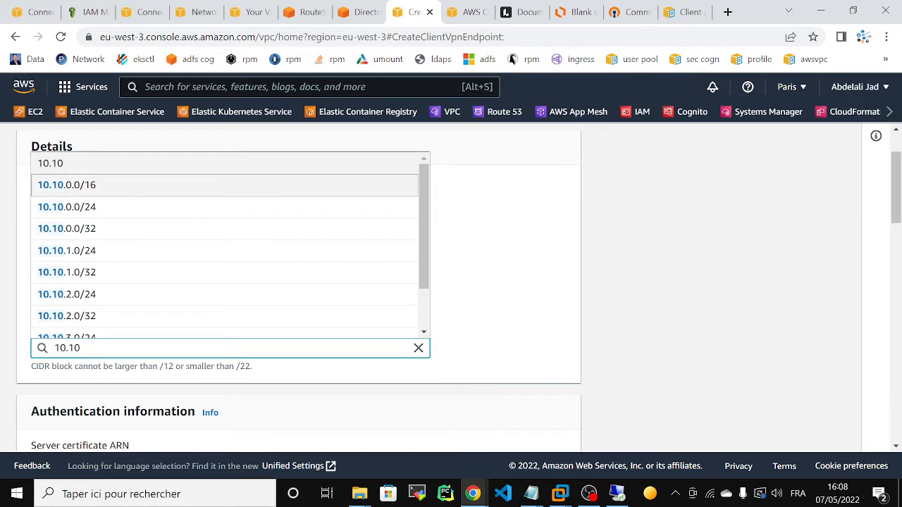
pyautogui.press('Return')
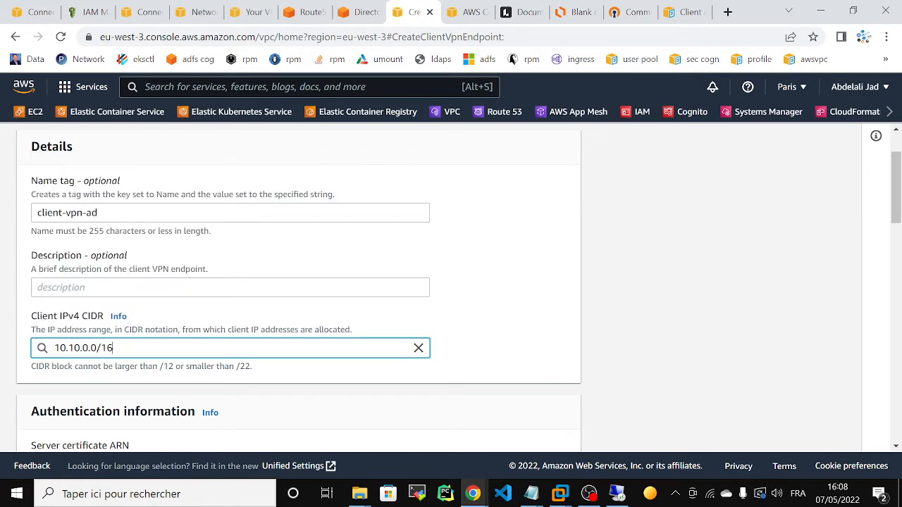
pyautogui.doubleClick(169, 367)
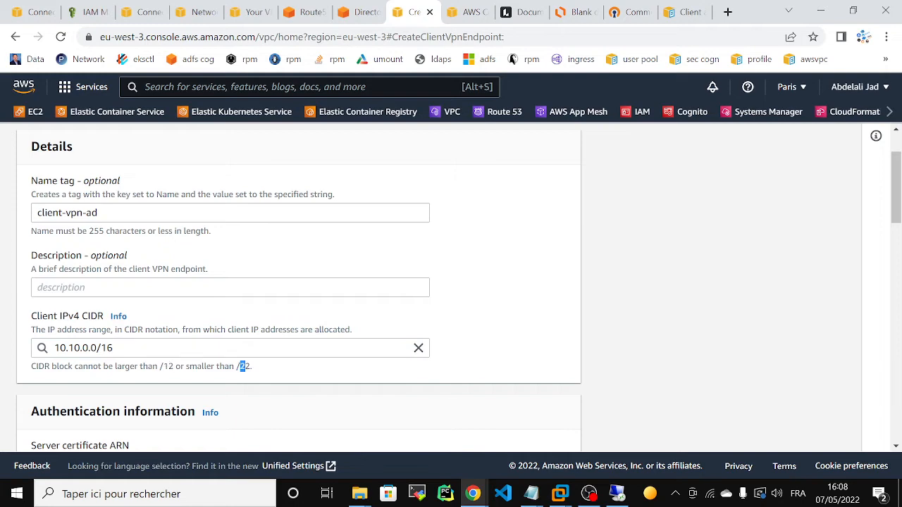
pyautogui.moveTo(264, 366); pyautogui.dragTo(245, 366)
pyautogui.click(610, 360)
# Select the domain server's certificate as the endpoint's Server certificate ARN.
pyautogui.scroll(-4, 611, 360)
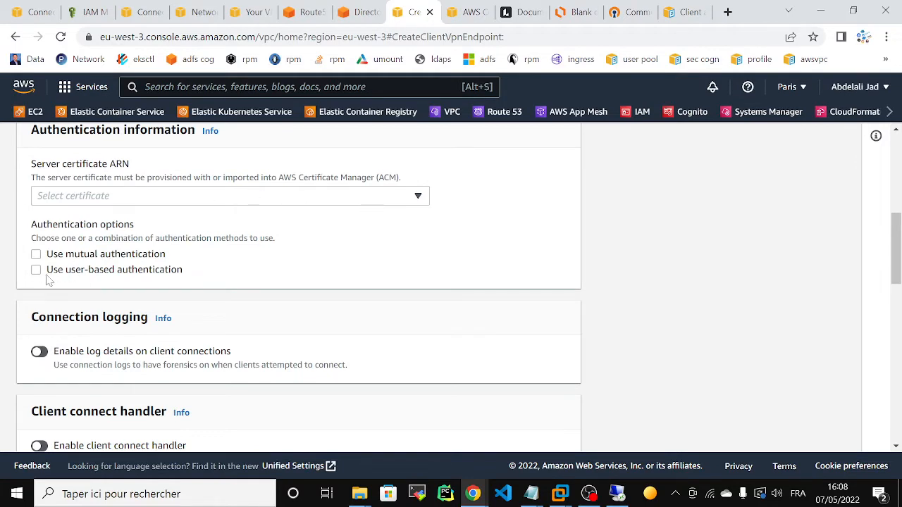
pyautogui.click(121, 191)
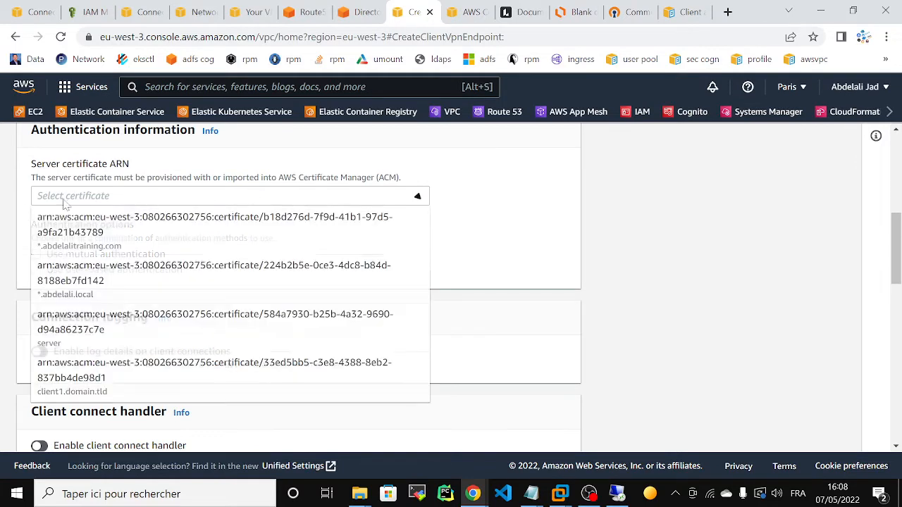
pyautogui.click(107, 330)
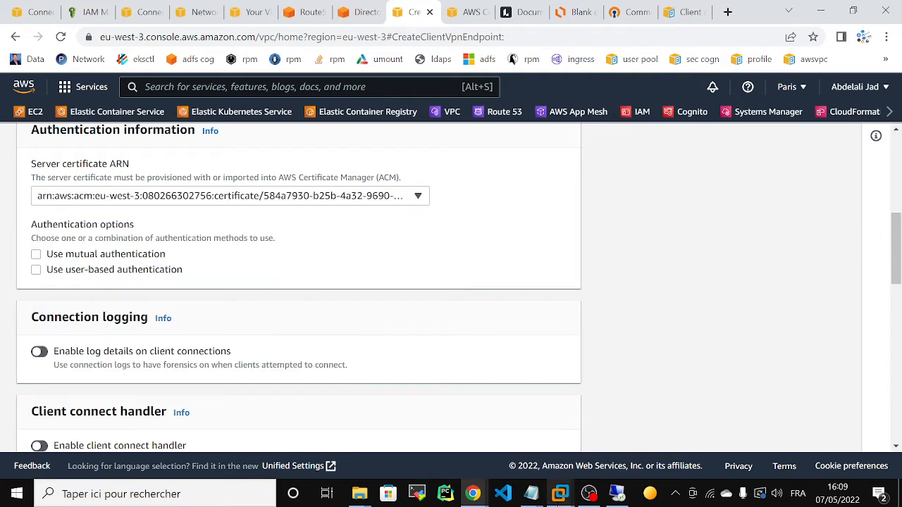
# Log in to the Kali virtual machine to view the aws_acm certificate files, then return to the form.
pyautogui.moveTo(560, 493)
pyautogui.click(595, 394)
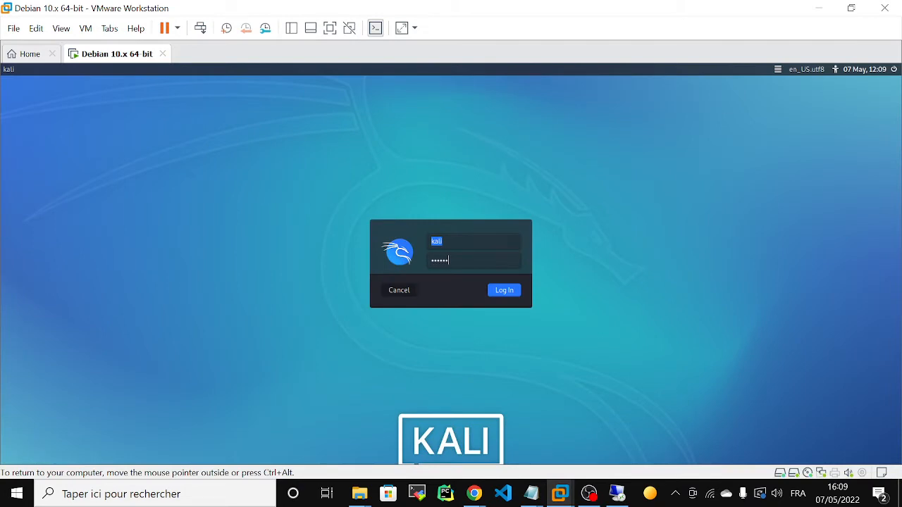
pyautogui.press('Return')
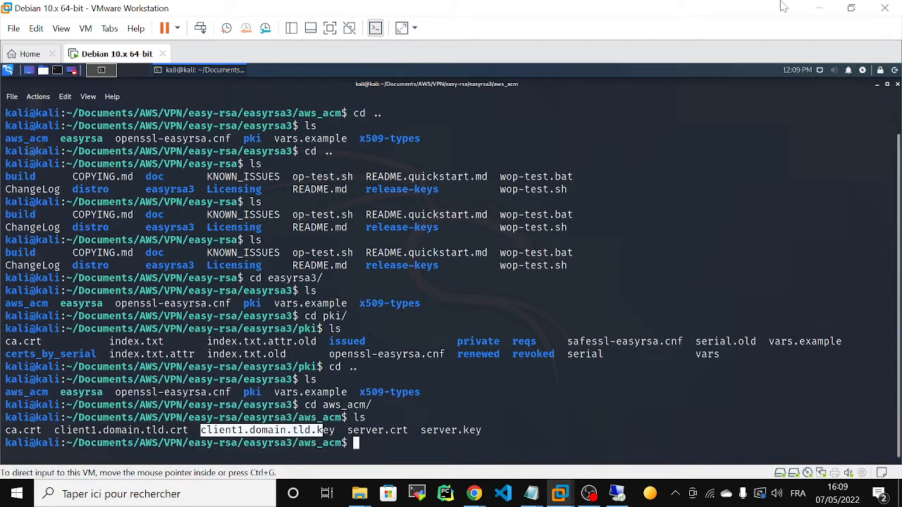
pyautogui.click(819, 7)
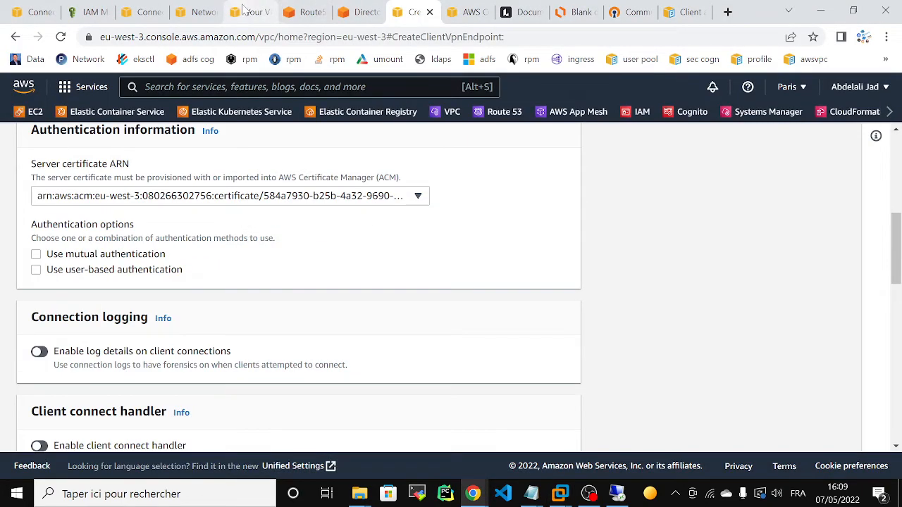
# Check the certificates in Certificate Manager, then enter 16.10.0.2 as DNS server 1.
pyautogui.click(464, 9)
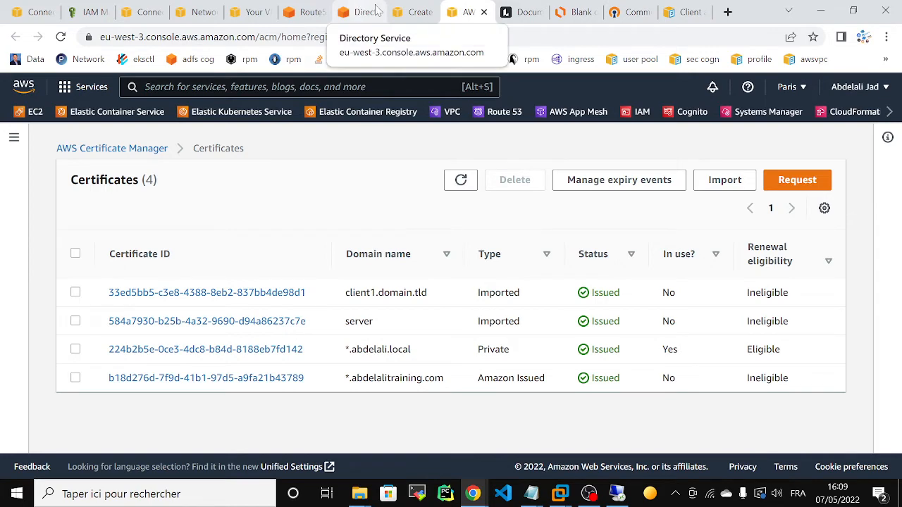
pyautogui.click(415, 10)
pyautogui.scroll(-5, 833, 224)
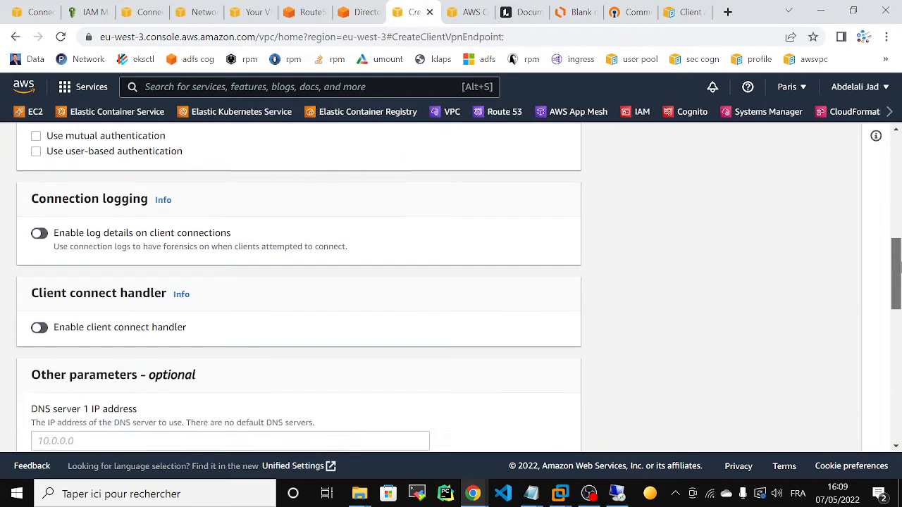
pyautogui.click(197, 241)
pyautogui.write('16.10.0.2')
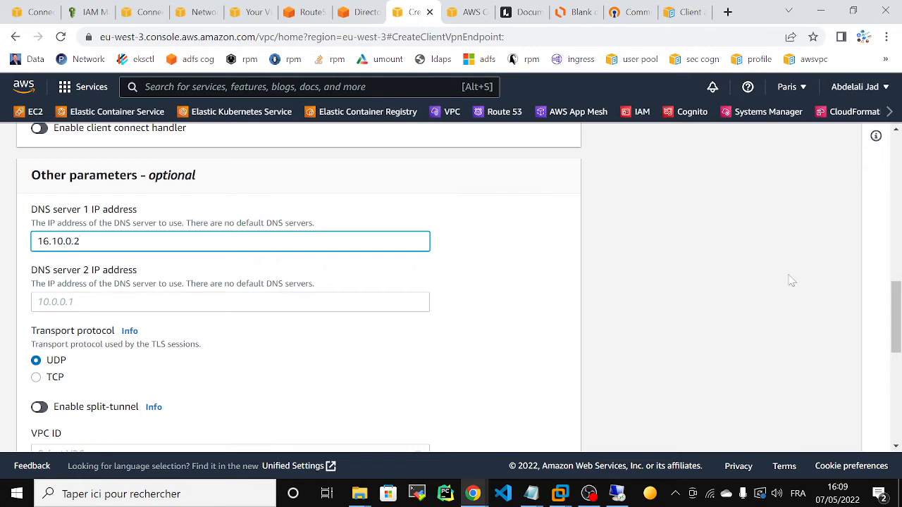
pyautogui.scroll(-2, 894, 317)
pyautogui.click(49, 285)
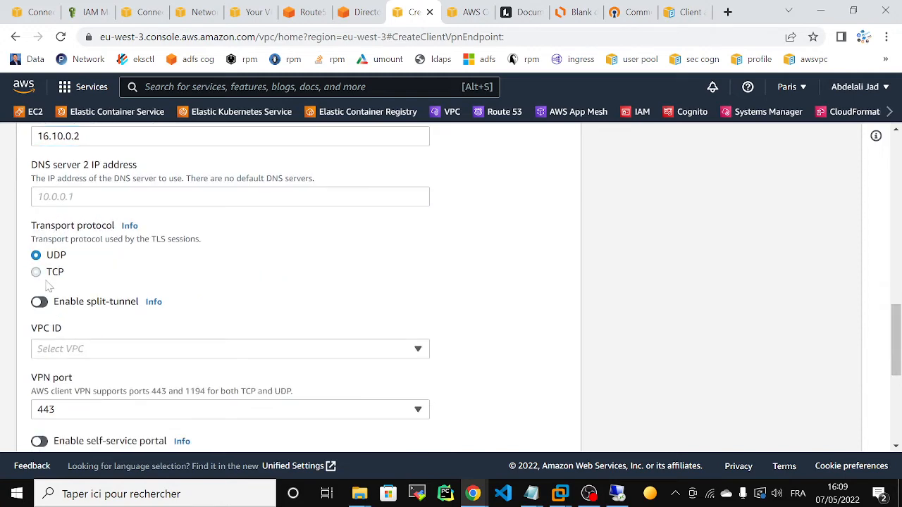
# Choose TCP transport, VPC eb_vpc and security group client-vpn-sg for the endpoint.
pyautogui.click(37, 272)
pyautogui.click(124, 354)
pyautogui.click(162, 327)
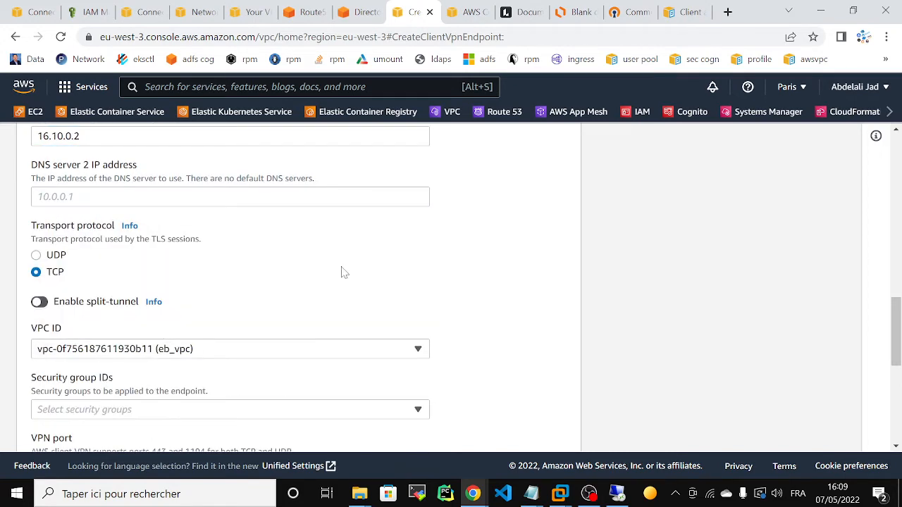
pyautogui.scroll(-2, 894, 318)
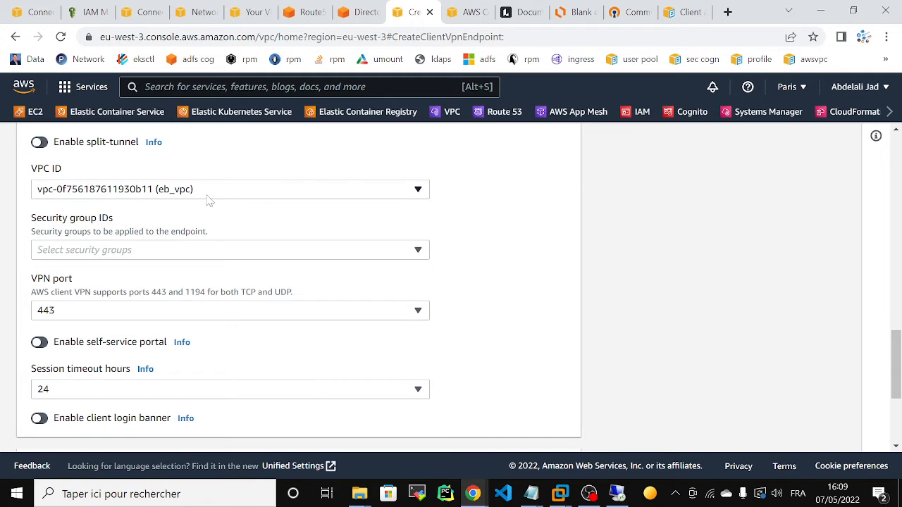
pyautogui.click(166, 255)
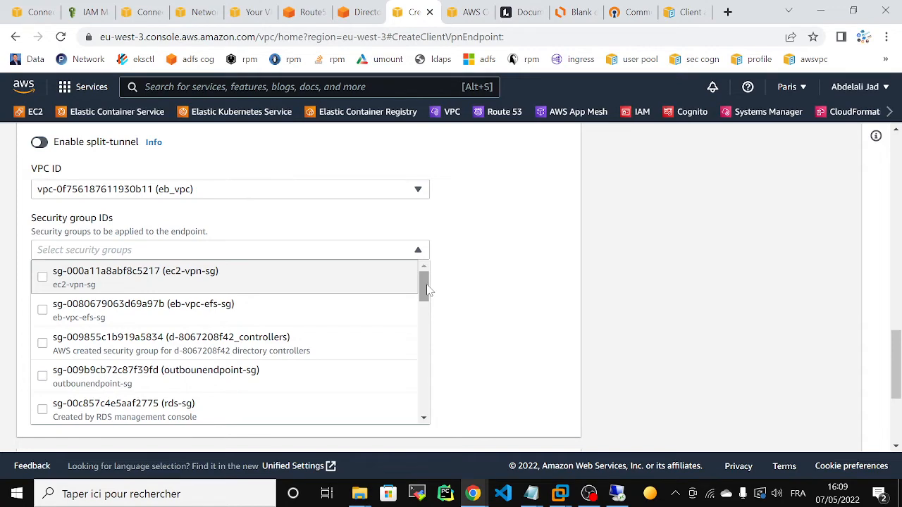
pyautogui.moveTo(426, 289); pyautogui.dragTo(427, 389)
pyautogui.click(232, 311)
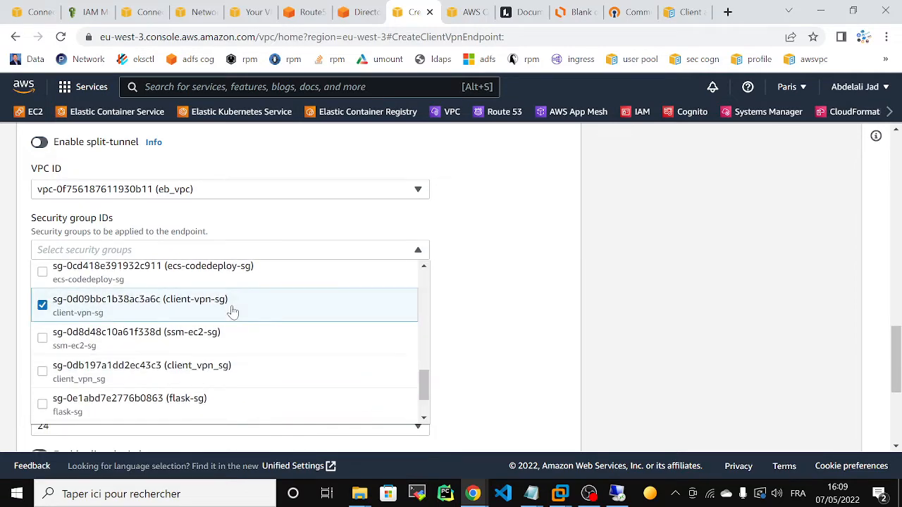
pyautogui.click(510, 345)
# Enable split-tunnel on the Client VPN endpoint.
pyautogui.moveTo(895, 356)
pyautogui.mouseDown()
pyautogui.moveTo(895, 379)
pyautogui.moveTo(900, 339)
pyautogui.mouseUp()
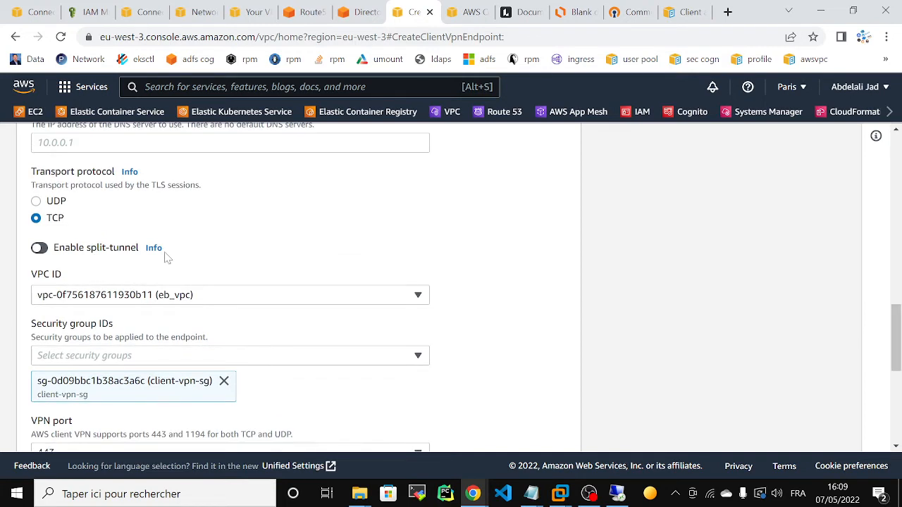
pyautogui.click(74, 255)
pyautogui.moveTo(896, 352); pyautogui.dragTo(896, 422)
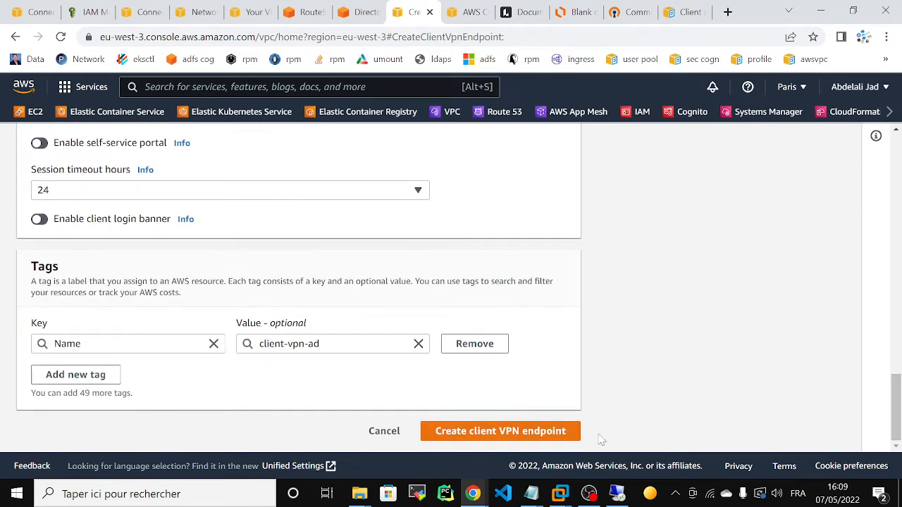
# Attempt to create the endpoint, which returns a validation error.
pyautogui.click(526, 432)
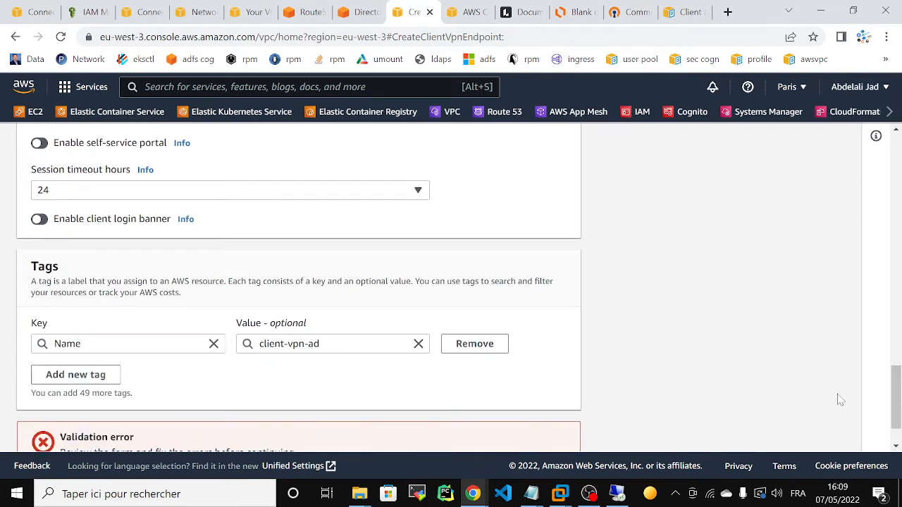
pyautogui.moveTo(897, 411); pyautogui.dragTo(900, 435)
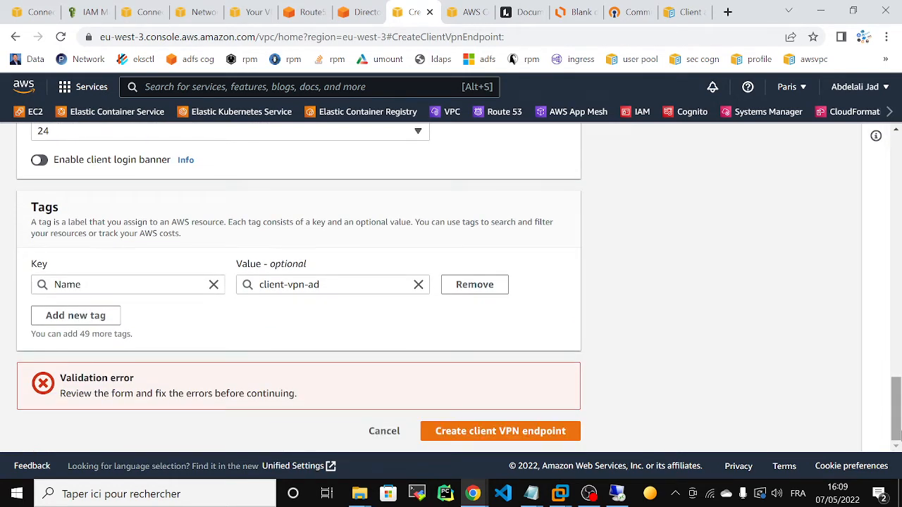
pyautogui.moveTo(897, 409); pyautogui.dragTo(874, 241)
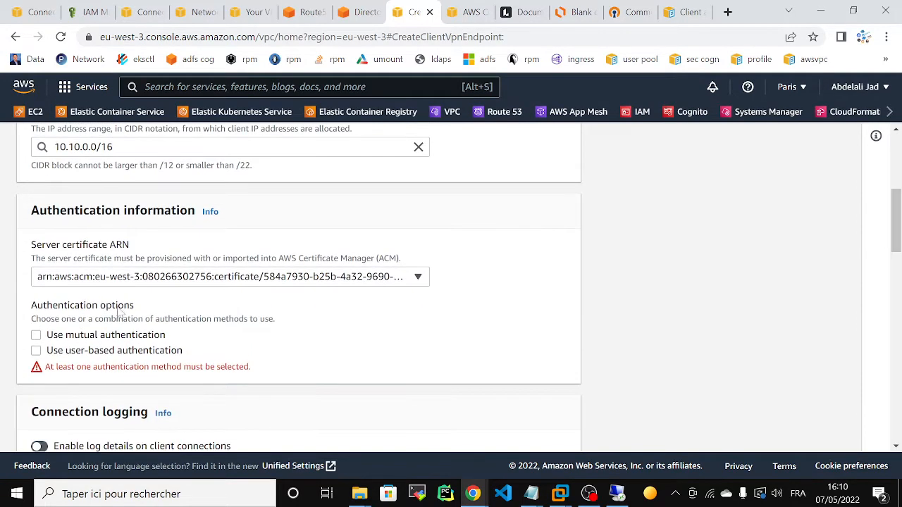
# Enable user-based Active Directory authentication with directory d-8067208f42 and create the endpoint.
pyautogui.click(36, 351)
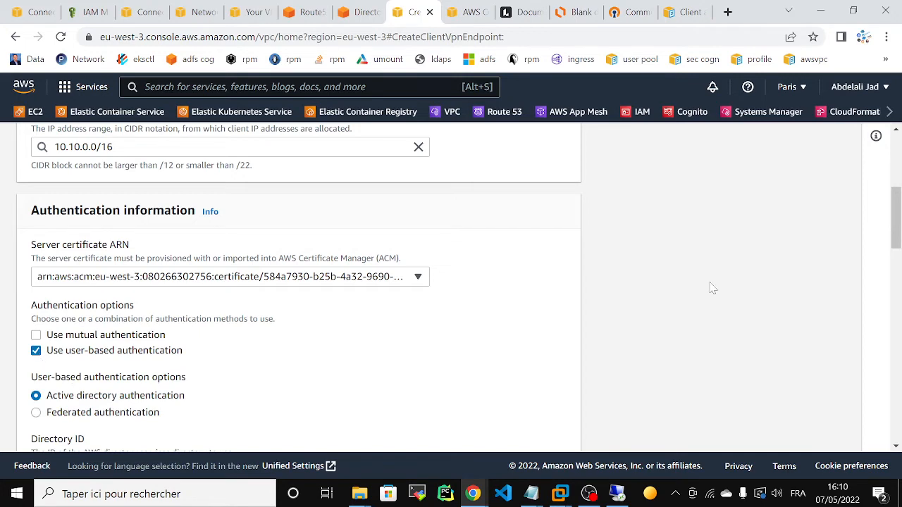
pyautogui.moveTo(895, 224); pyautogui.dragTo(895, 256)
pyautogui.click(306, 274)
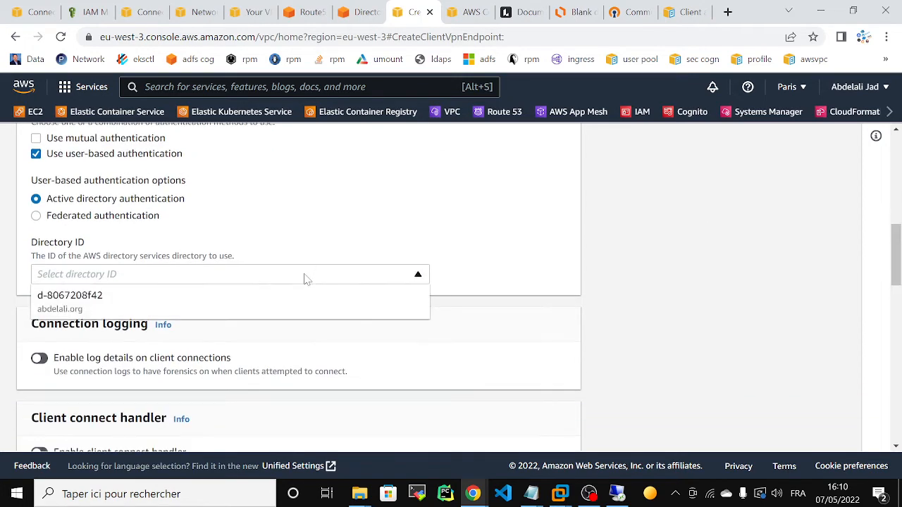
pyautogui.click(141, 313)
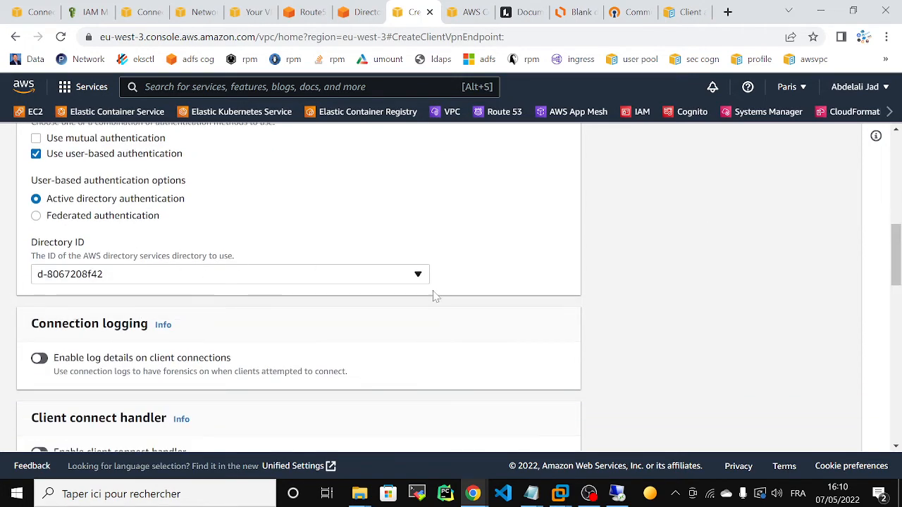
pyautogui.moveTo(894, 255); pyautogui.dragTo(895, 392)
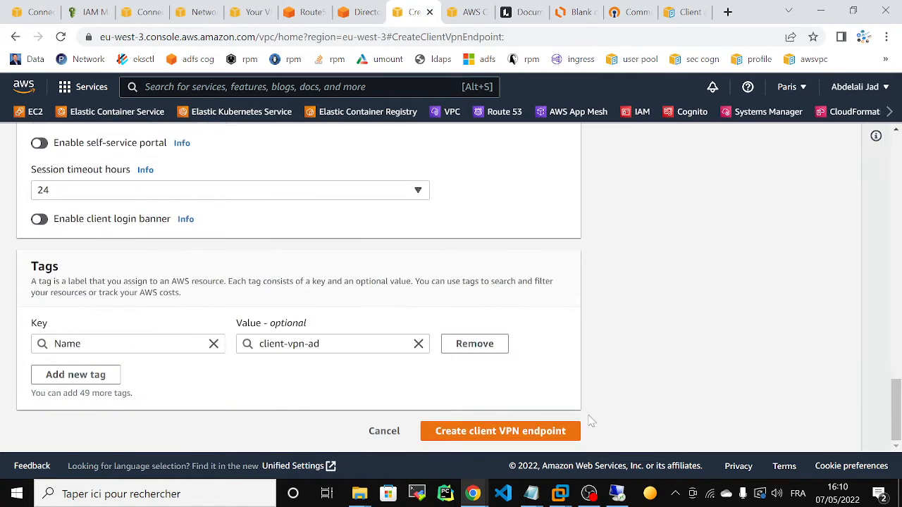
pyautogui.click(491, 438)
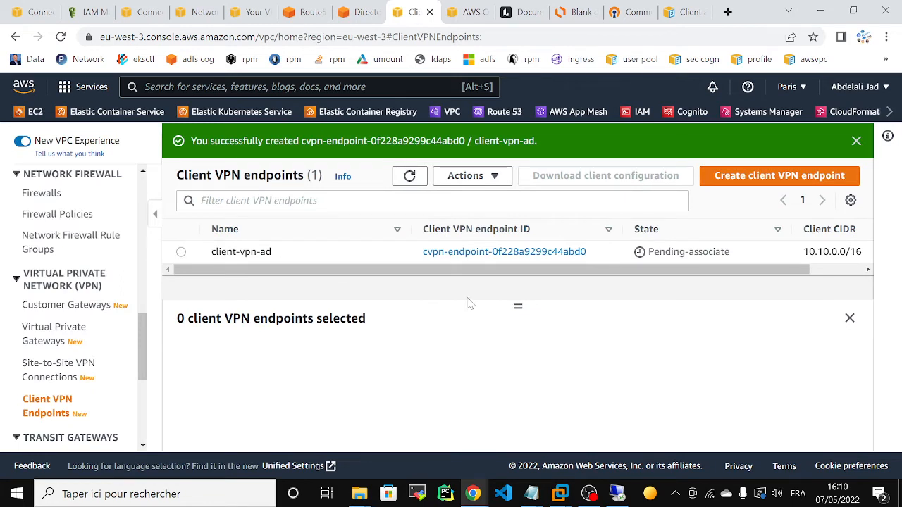
# Open the client-vpn-ad endpoint's details and its Target network associations.
pyautogui.click(479, 255)
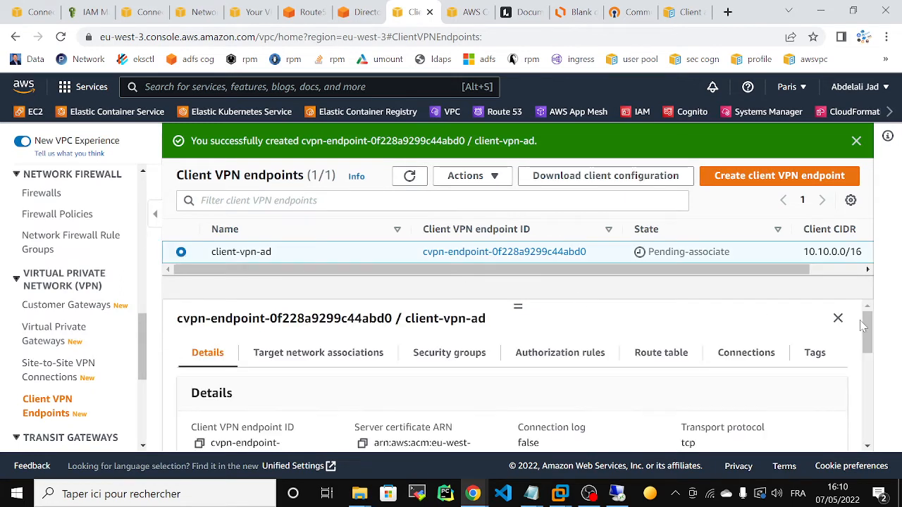
pyautogui.scroll(-1, 862, 325)
pyautogui.scroll(1, 863, 326)
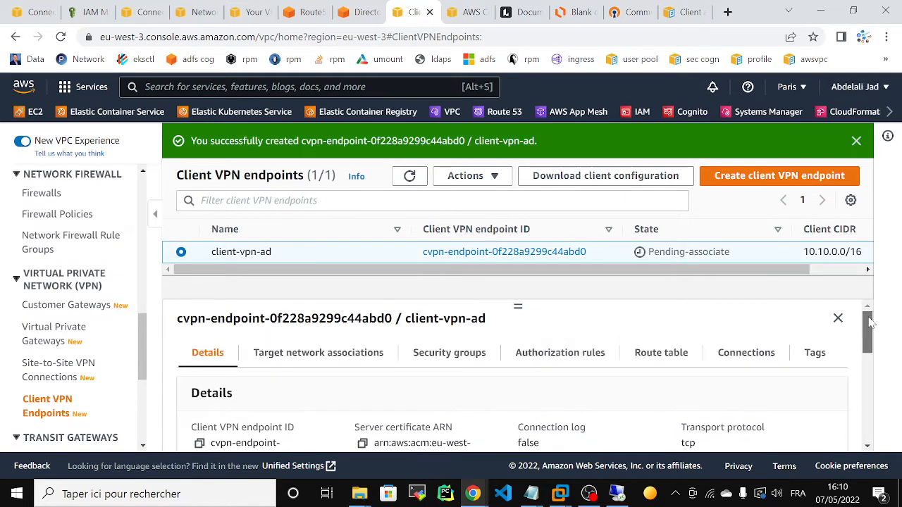
pyautogui.click(372, 355)
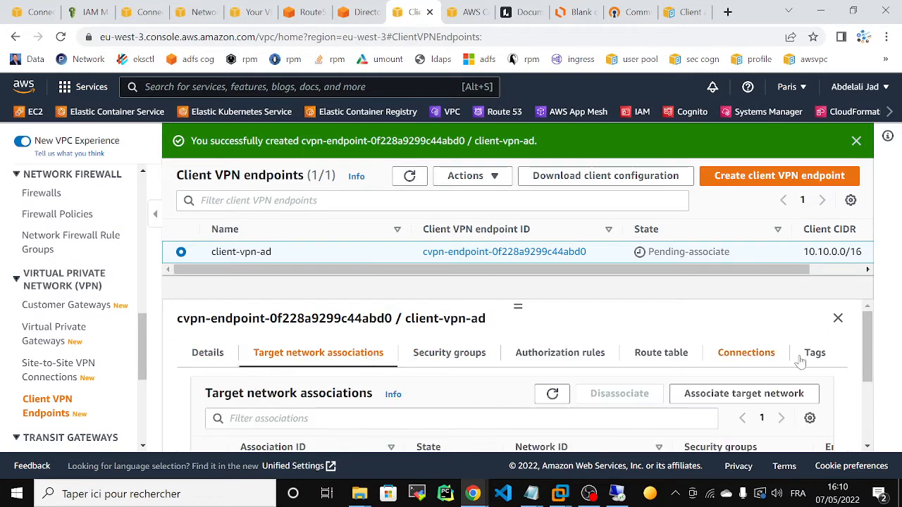
# Associate a target network using VPC eb_vpc and subnet eb_private_subnet1.
pyautogui.click(703, 396)
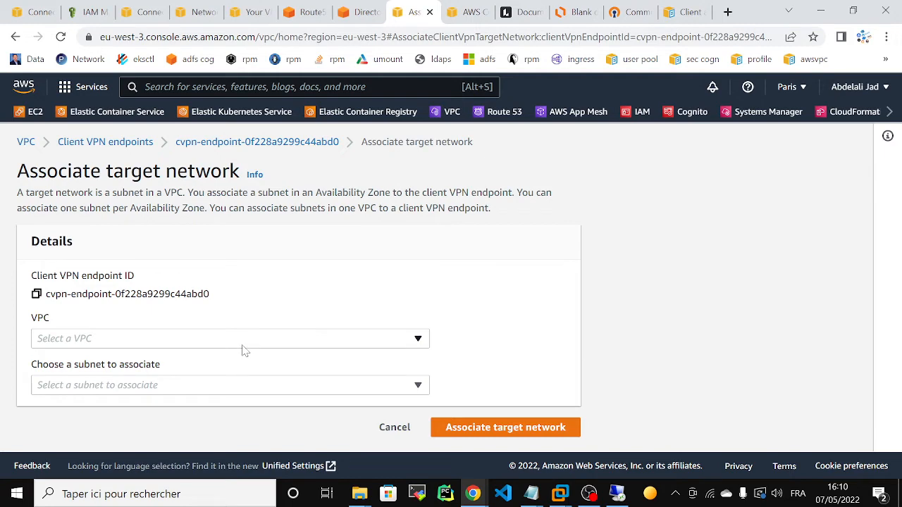
pyautogui.click(243, 339)
pyautogui.click(190, 319)
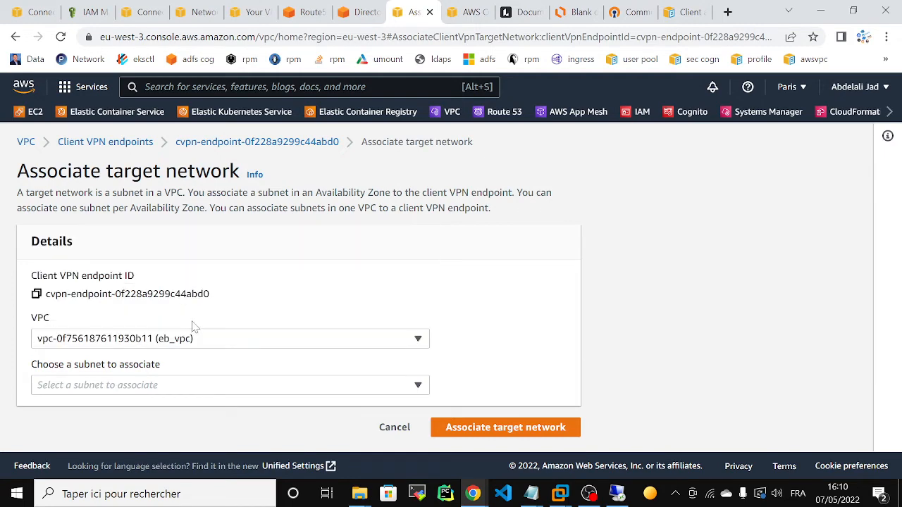
pyautogui.click(234, 393)
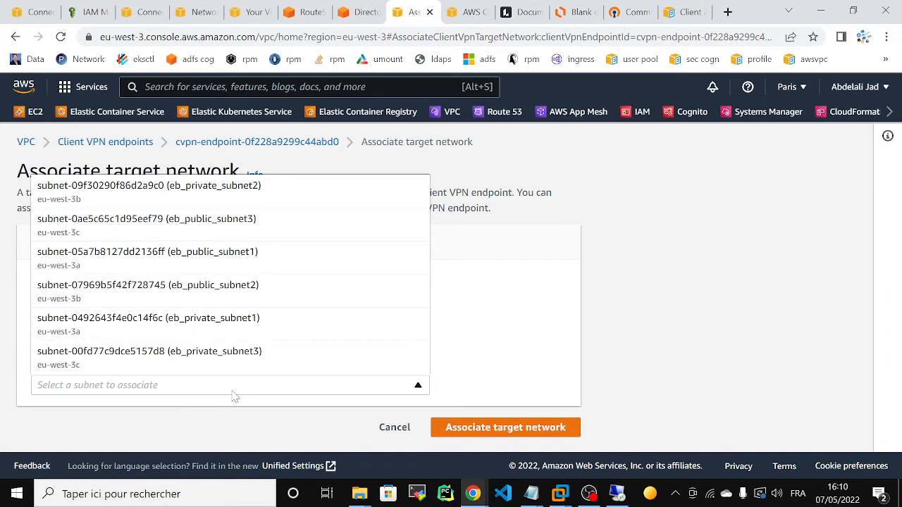
pyautogui.click(179, 324)
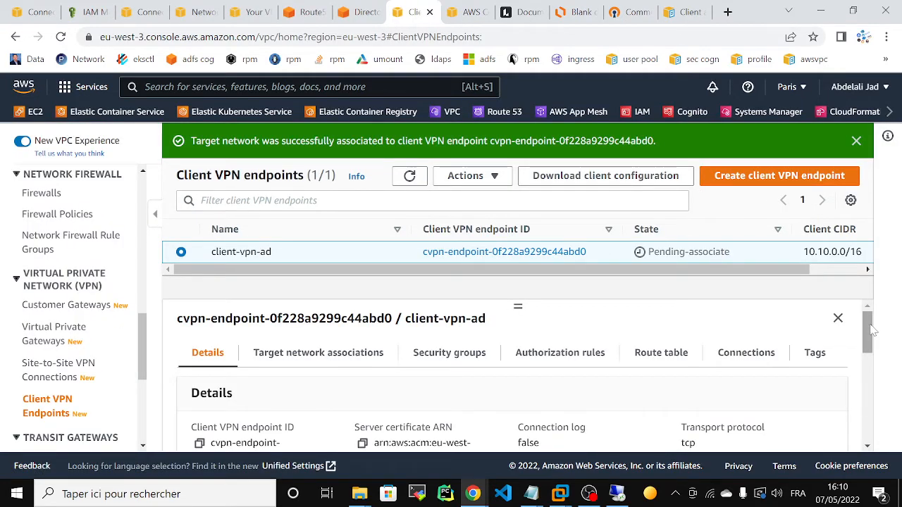
# Draft an authorization rule for 16.10.0.0/16 restricted to an access group, pasting the group SID.
pyautogui.click(564, 359)
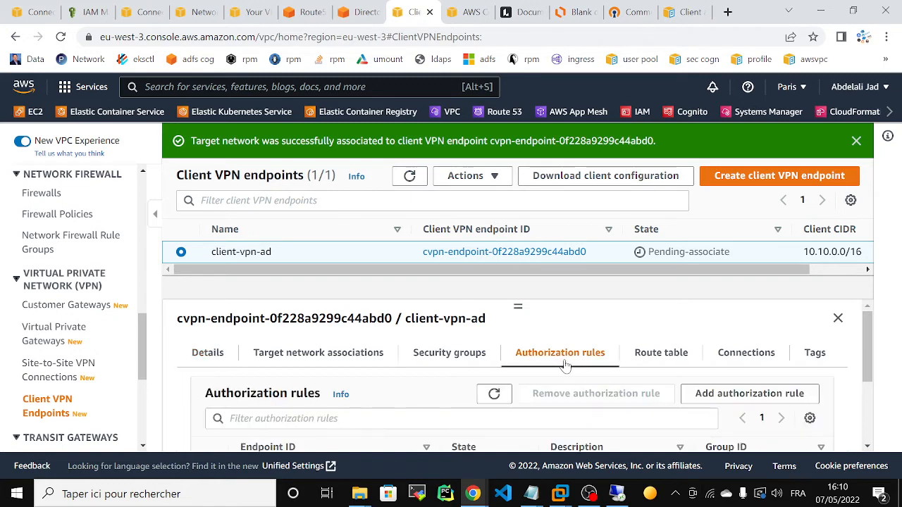
pyautogui.click(736, 395)
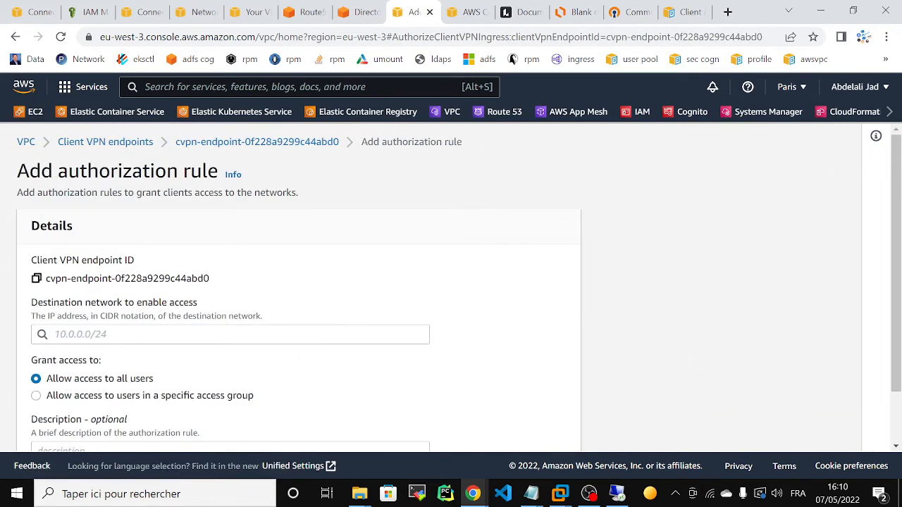
pyautogui.click(230, 335)
pyautogui.write('16')
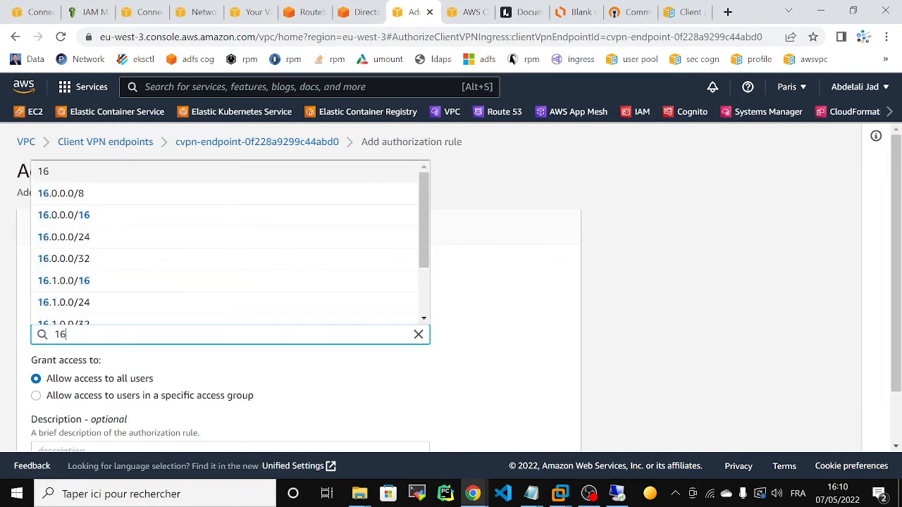
pyautogui.write('.10')
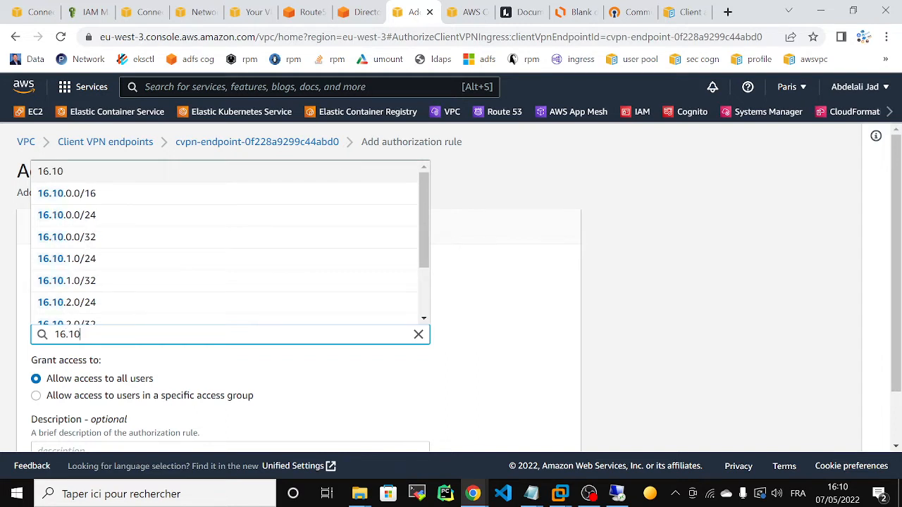
pyautogui.press('Return')
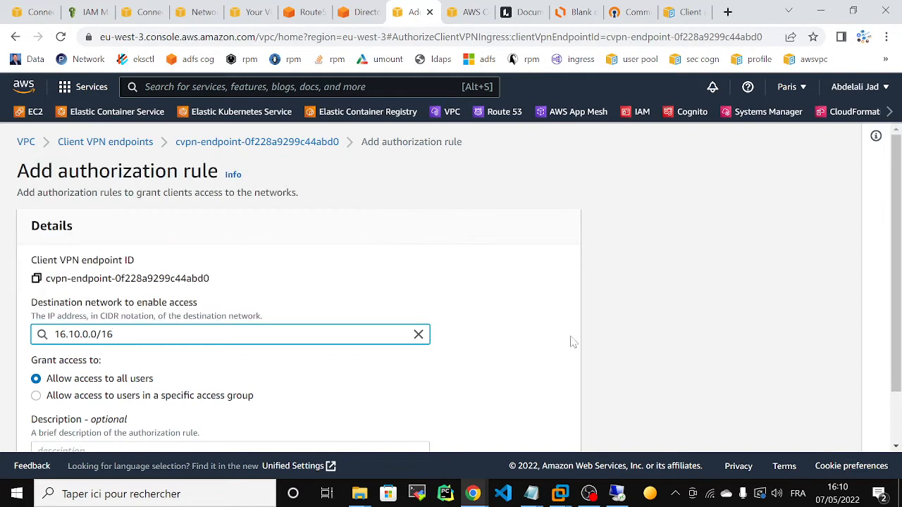
pyautogui.scroll(-1, 896, 282)
pyautogui.click(36, 334)
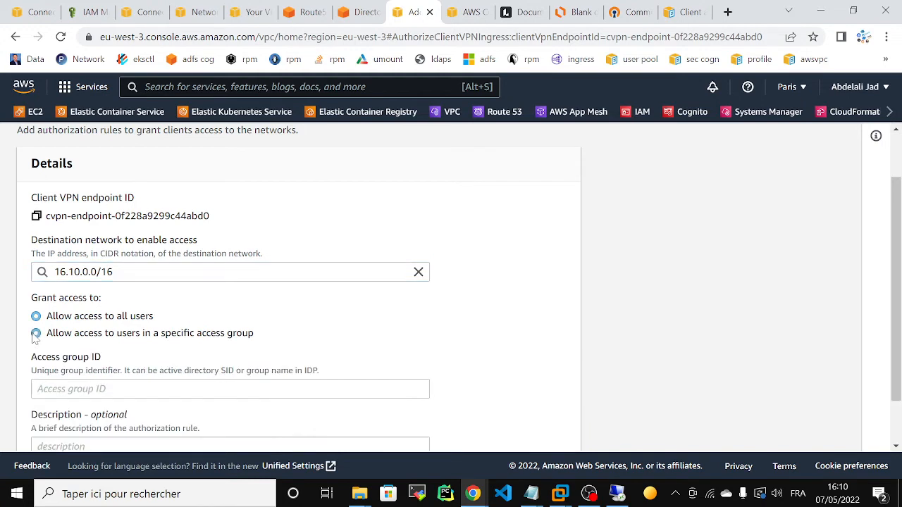
pyautogui.click(225, 389)
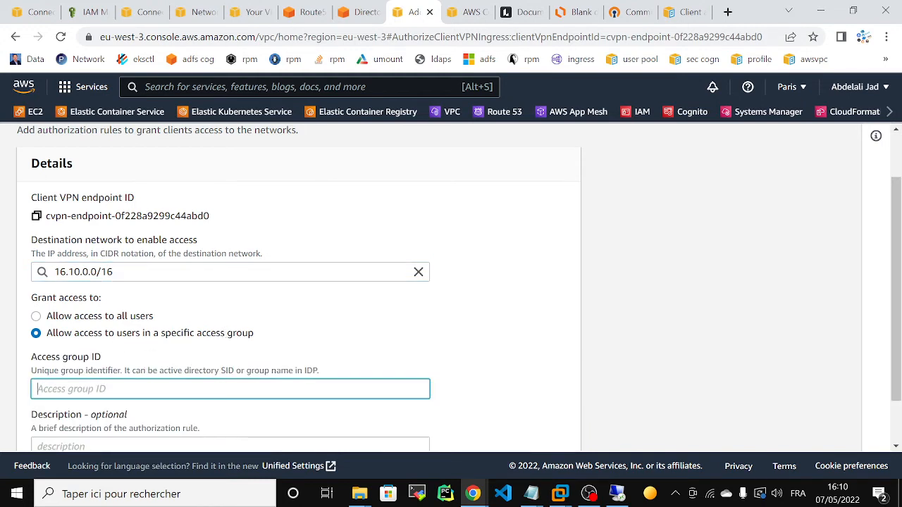
pyautogui.hotkey('ctrl', 'v')
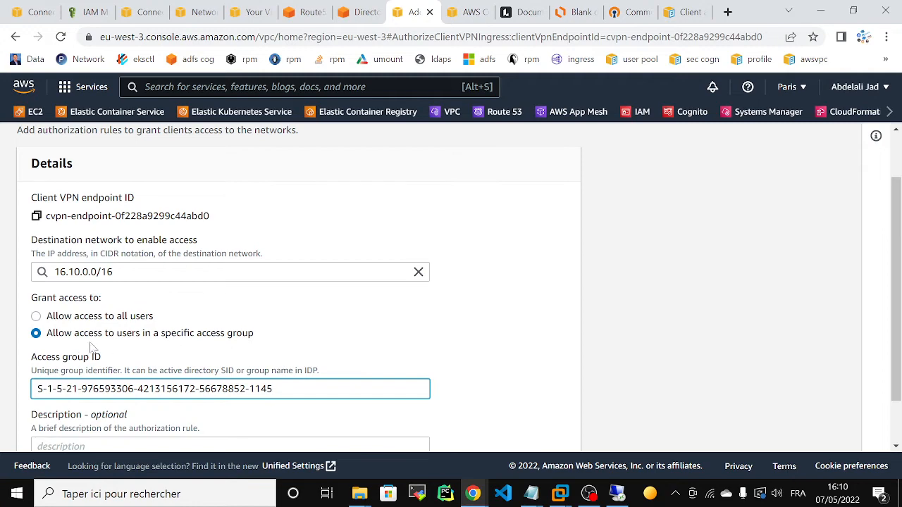
# Look at the remote Active Directory session, then go to the Directory Service page.
pyautogui.click(616, 493)
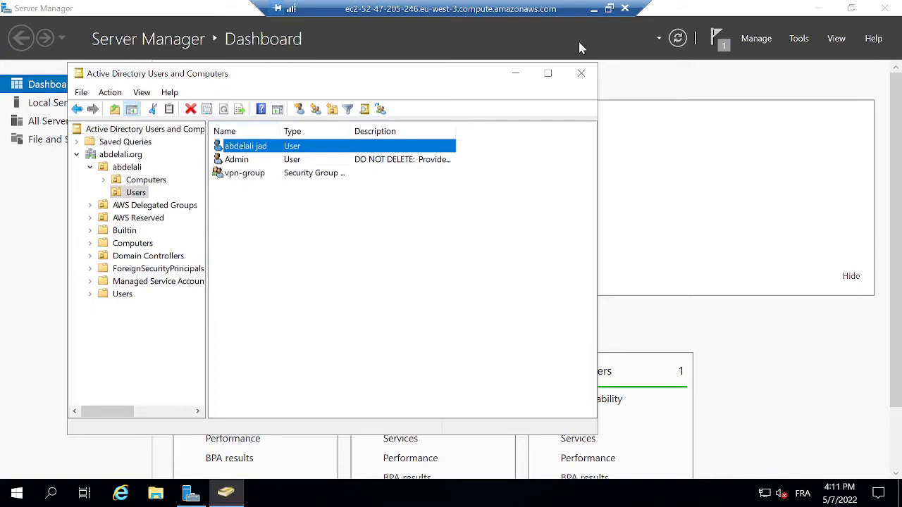
pyautogui.click(594, 9)
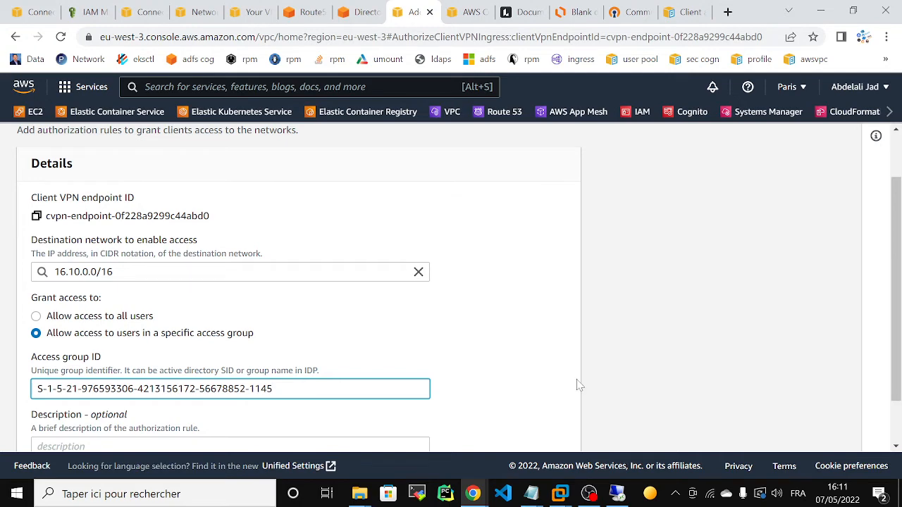
pyautogui.scroll(-1, 761, 324)
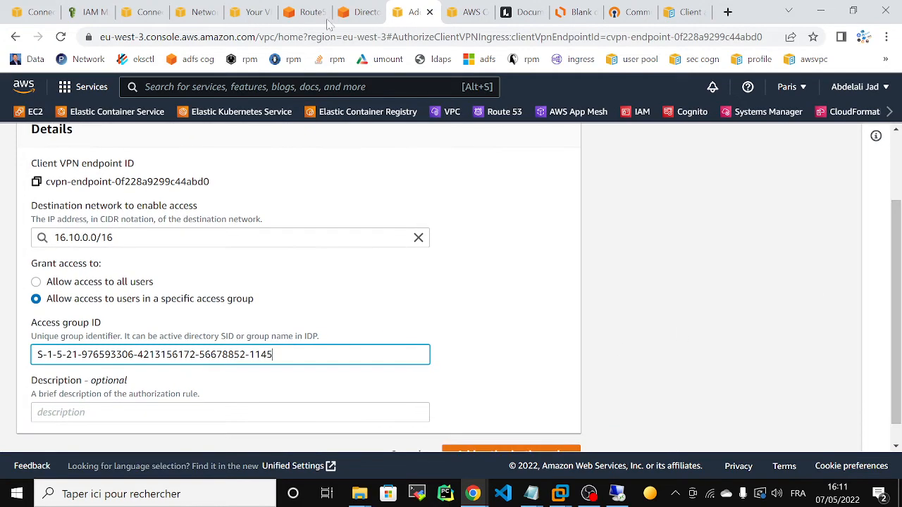
pyautogui.click(350, 9)
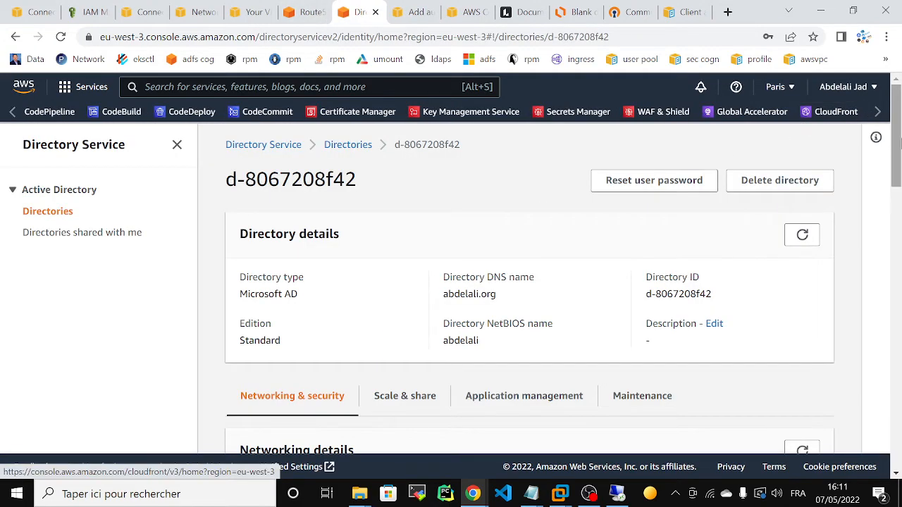
# From Application management's console access list, open the ad-poweraccessuser role's IAM policy in a new tab.
pyautogui.scroll(-3, 558, 237)
pyautogui.click(501, 218)
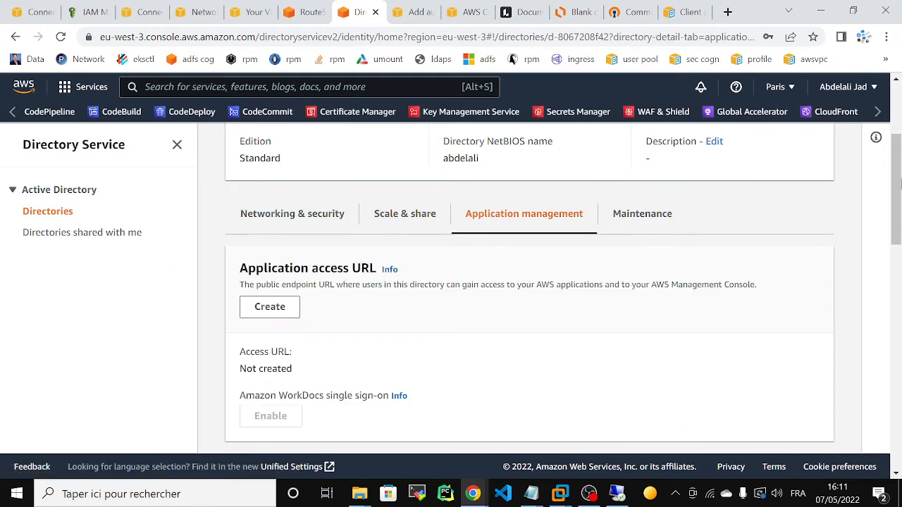
pyautogui.moveTo(900, 169); pyautogui.dragTo(898, 386)
pyautogui.click(301, 209)
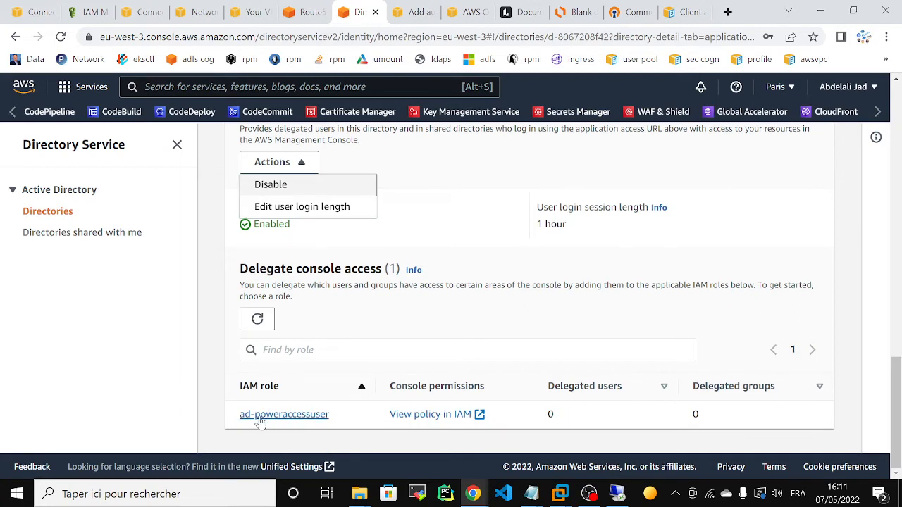
pyautogui.rightClick(262, 421)
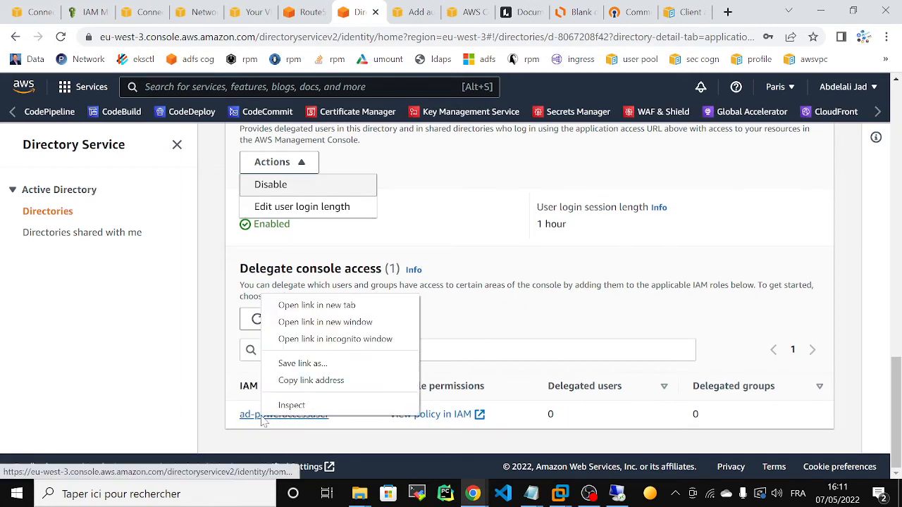
pyautogui.click(323, 312)
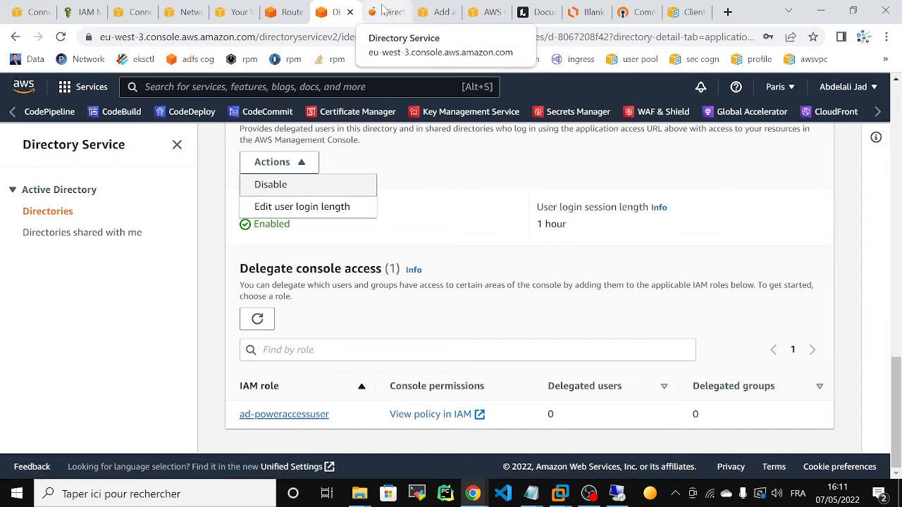
pyautogui.click(387, 12)
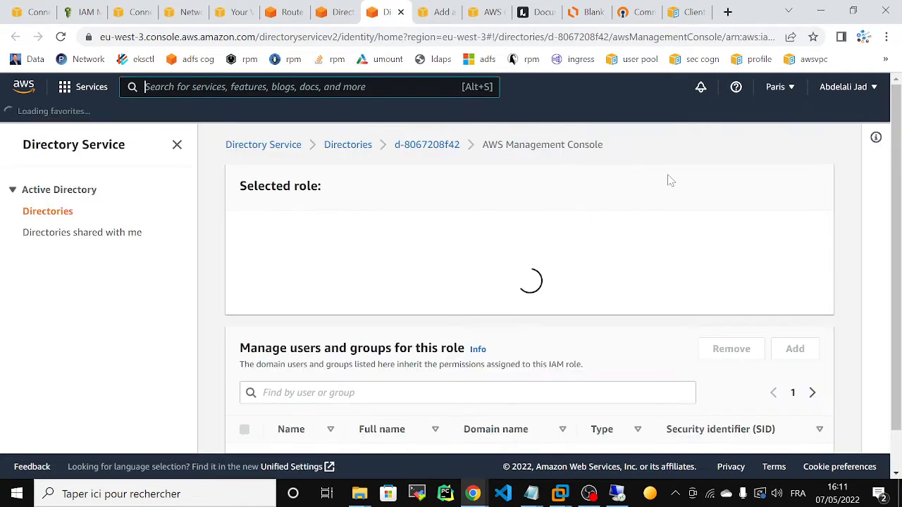
pyautogui.click(400, 12)
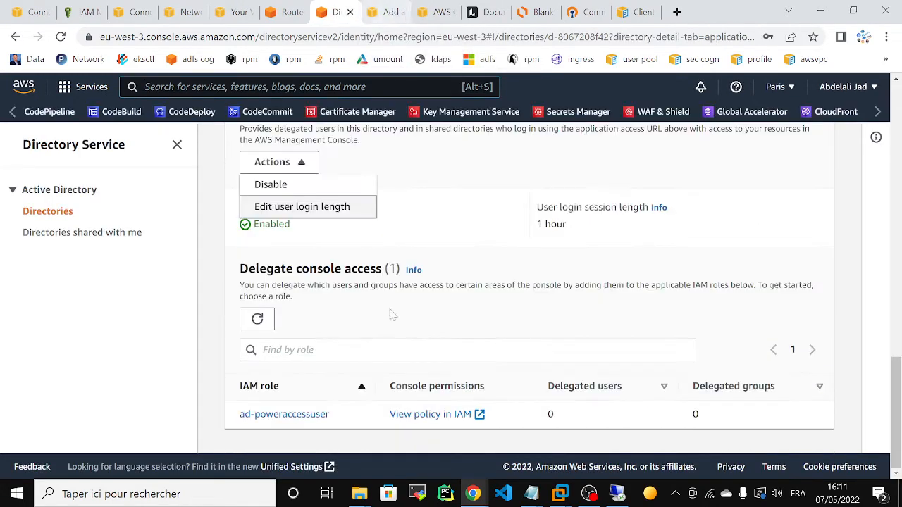
pyautogui.rightClick(405, 416)
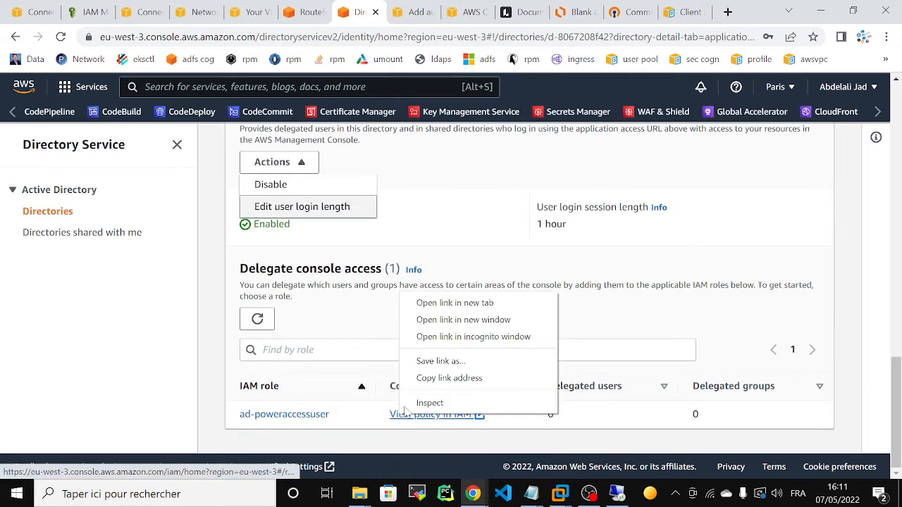
pyautogui.click(440, 305)
# Review ad-poweraccessuser's permissions, showing only PowerUserAccess, then go to the IAM Roles list.
pyautogui.click(384, 15)
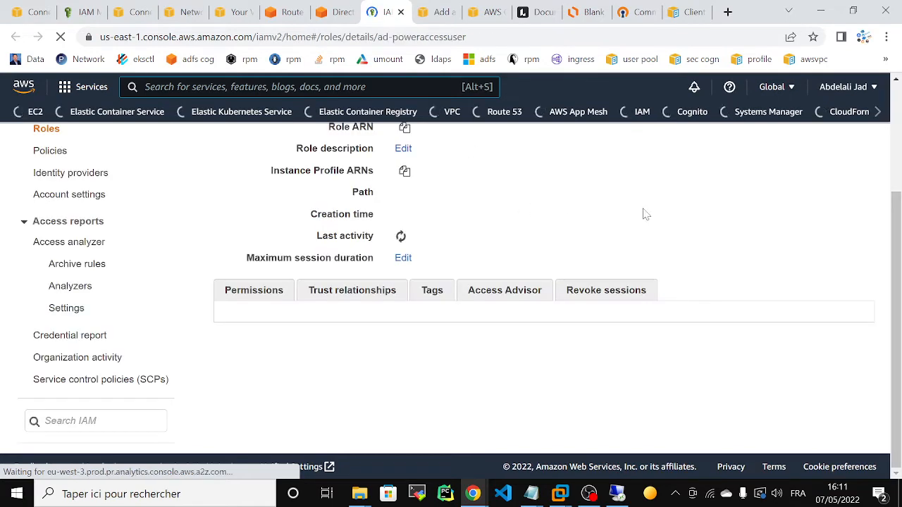
pyautogui.moveTo(898, 293); pyautogui.dragTo(898, 231)
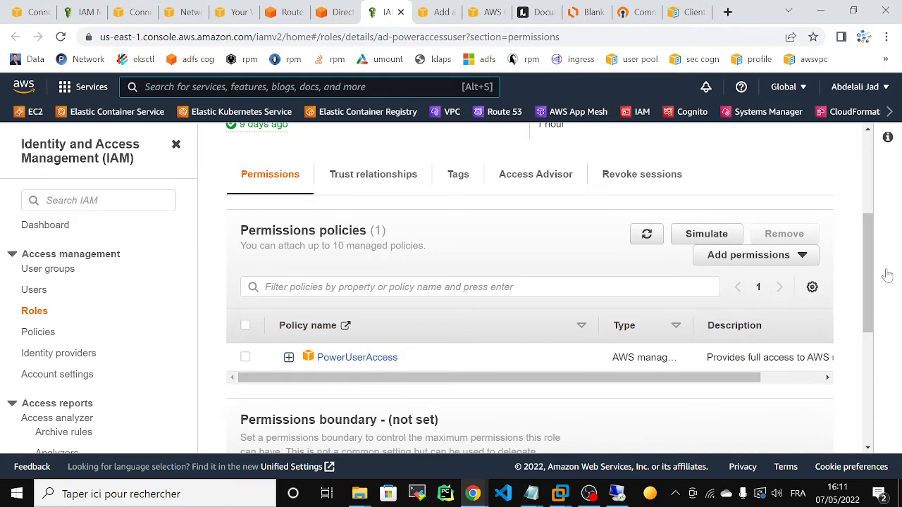
pyautogui.moveTo(874, 287); pyautogui.dragTo(851, 156)
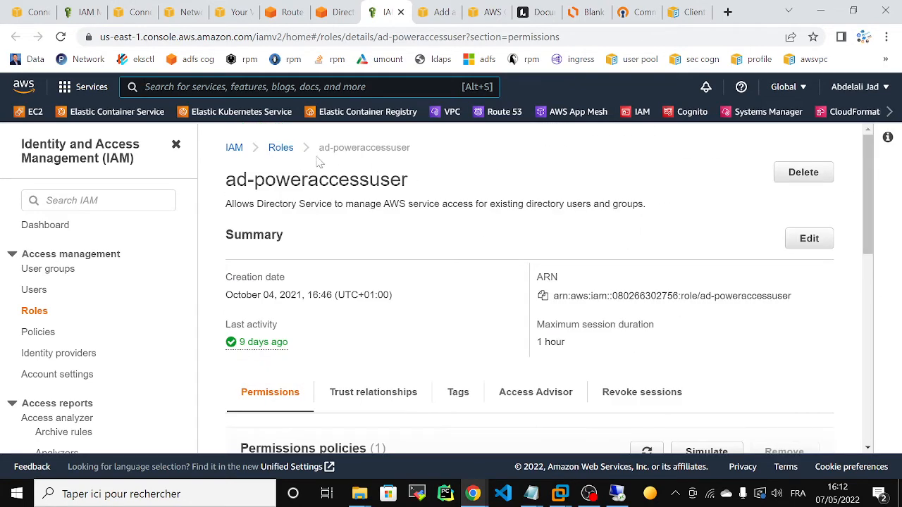
pyautogui.click(280, 147)
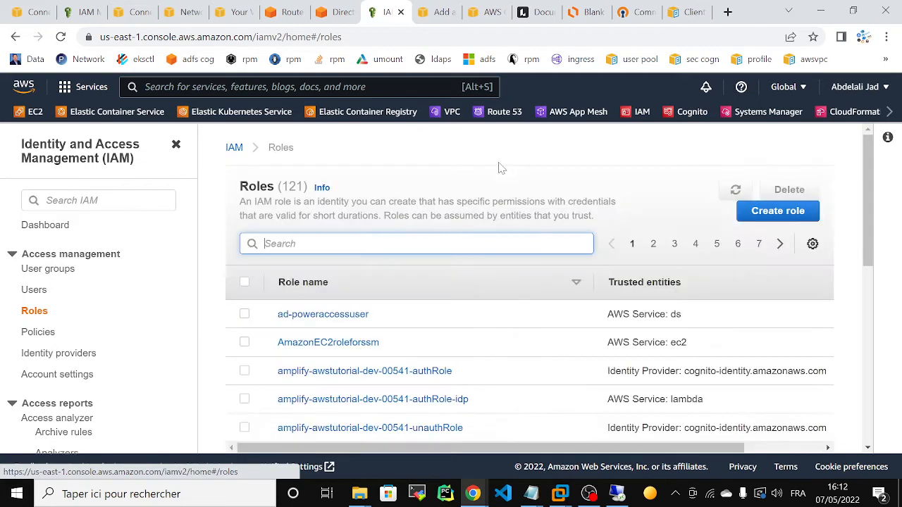
# Start a new IAM role for the Directory Service use case.
pyautogui.click(760, 213)
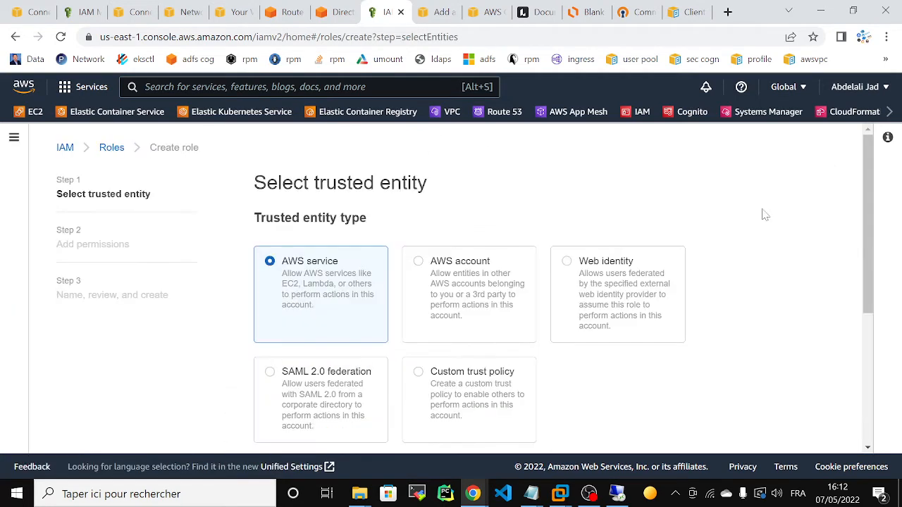
pyautogui.scroll(-5, 861, 203)
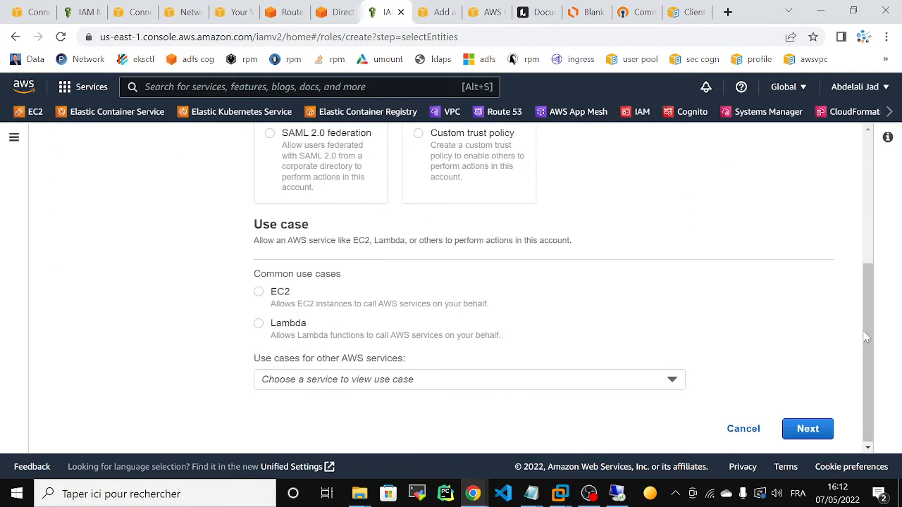
pyautogui.click(334, 379)
pyautogui.write('aws d')
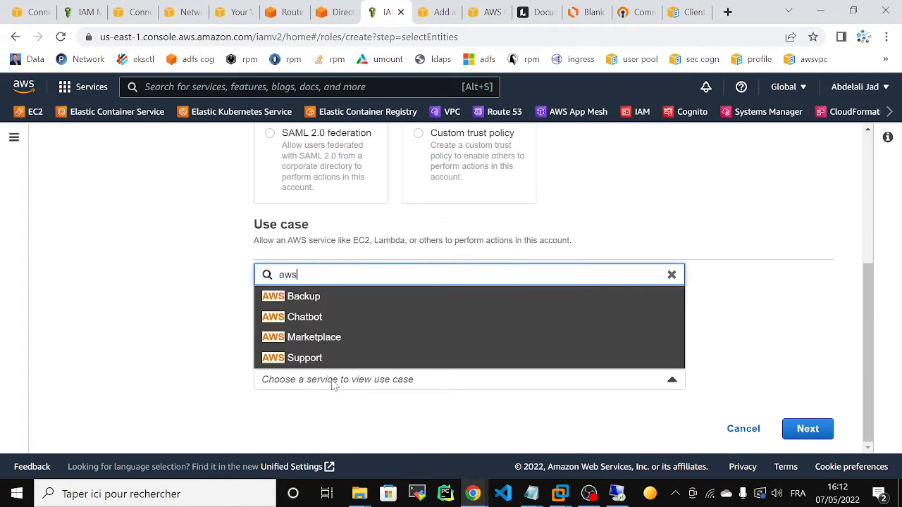
pyautogui.press('BackSpace')
pyautogui.press('BackSpace')
pyautogui.press('BackSpace')
pyautogui.press('BackSpace')
pyautogui.press('BackSpace')
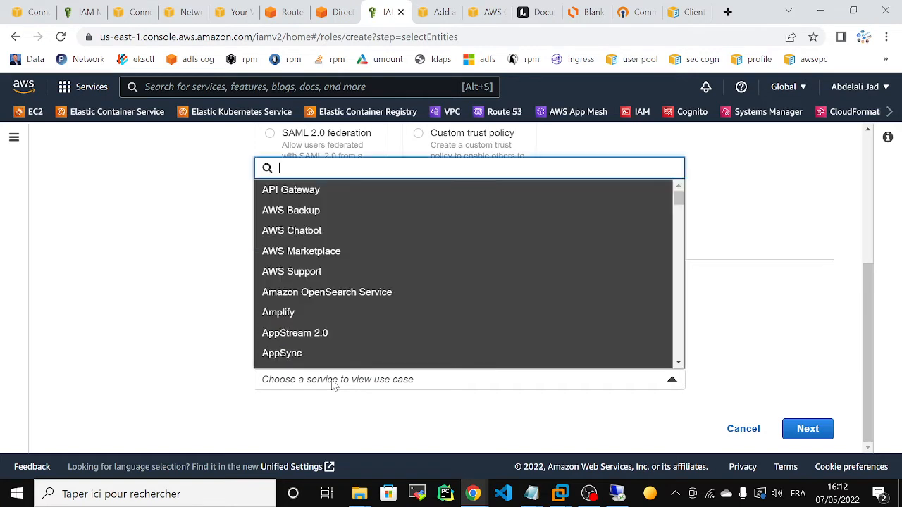
pyautogui.write('dire')
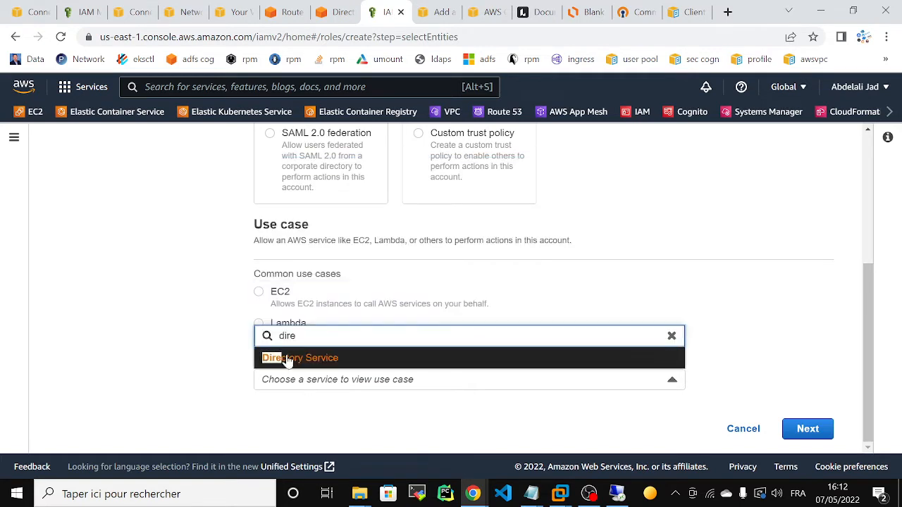
pyautogui.click(369, 355)
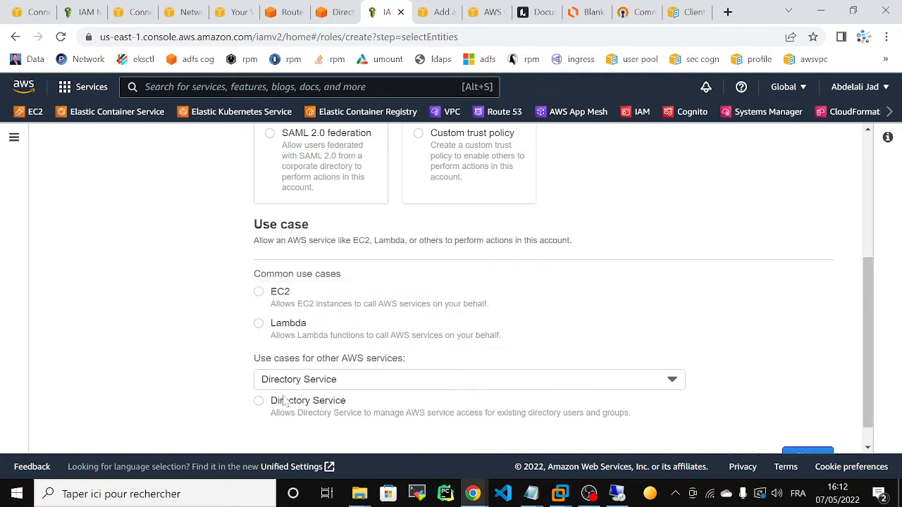
pyautogui.click(259, 402)
pyautogui.scroll(-1, 849, 345)
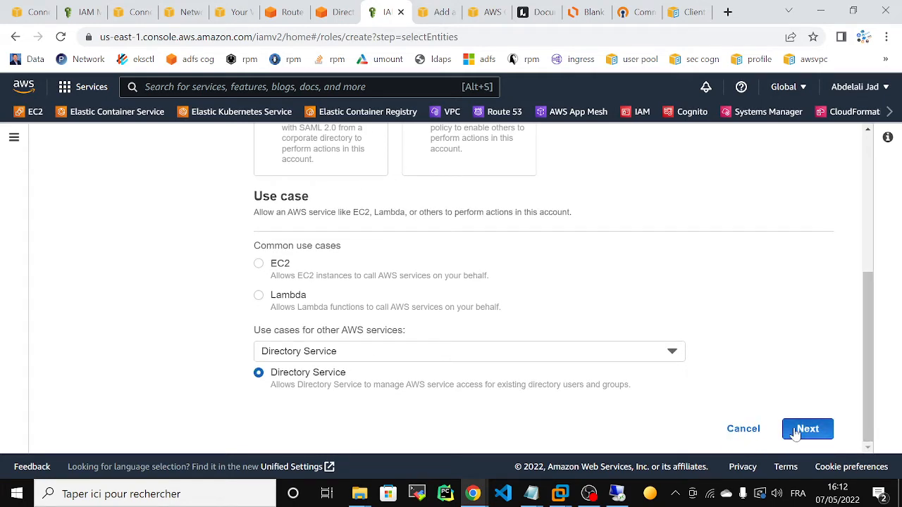
pyautogui.click(805, 429)
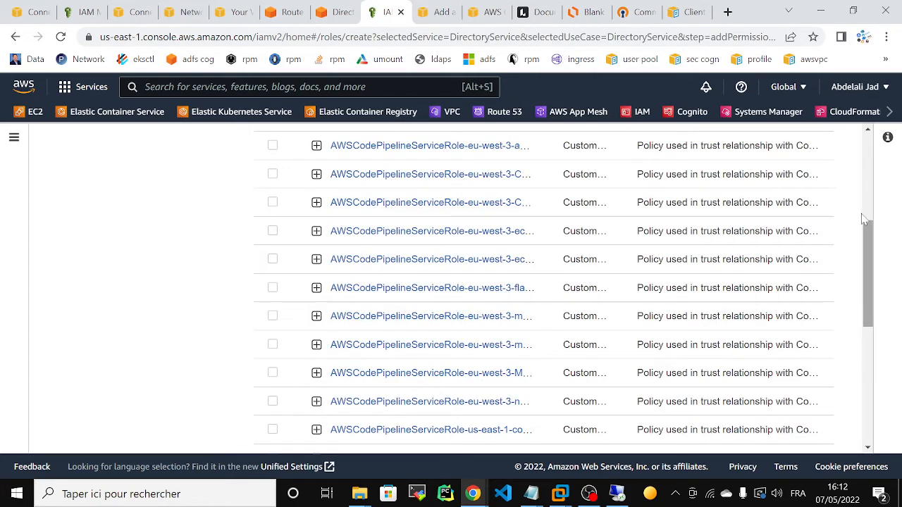
# Filter the policies for 'power' and select PowerUserAccess.
pyautogui.scroll(4, 867, 226)
pyautogui.click(409, 285)
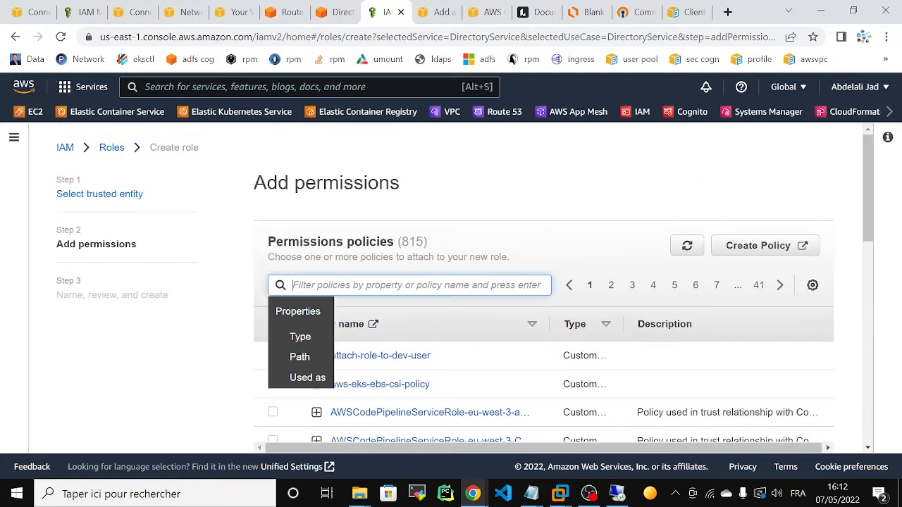
pyautogui.write('power')
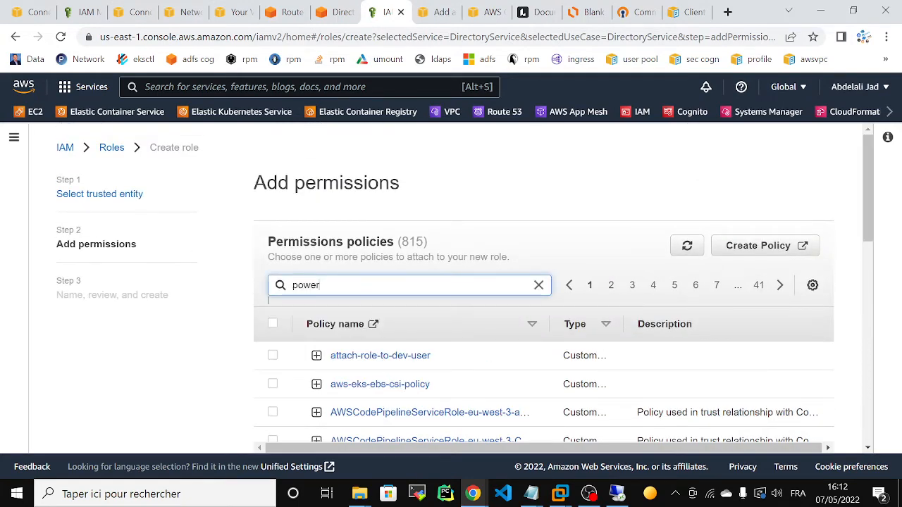
pyautogui.write('access')
pyautogui.press('Return')
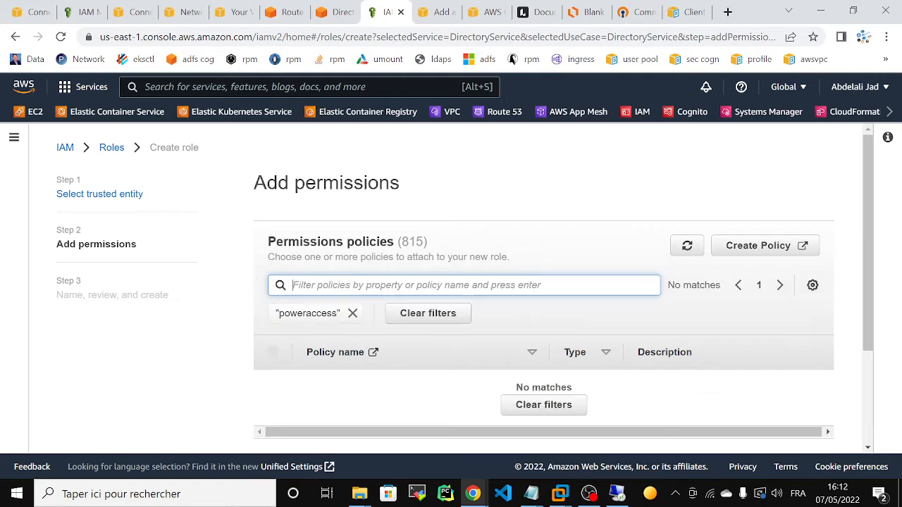
pyautogui.click(352, 314)
pyautogui.click(409, 285)
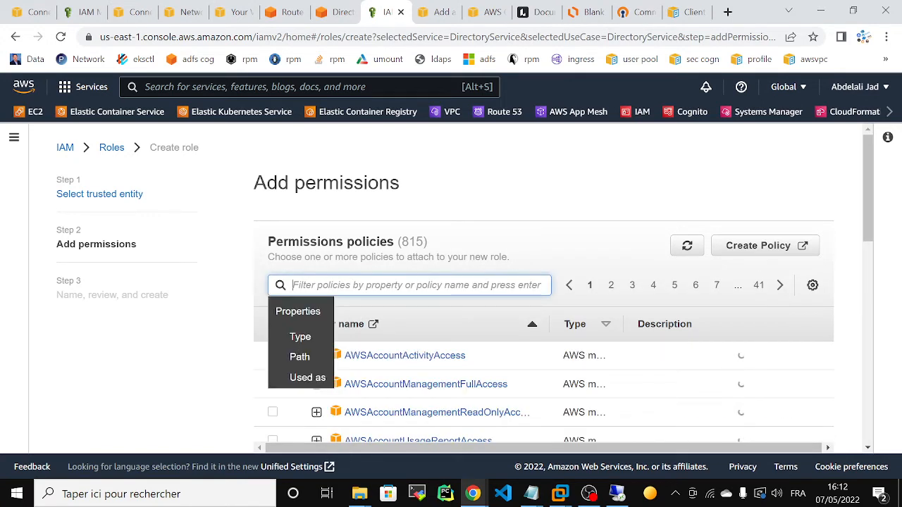
pyautogui.write('pow')
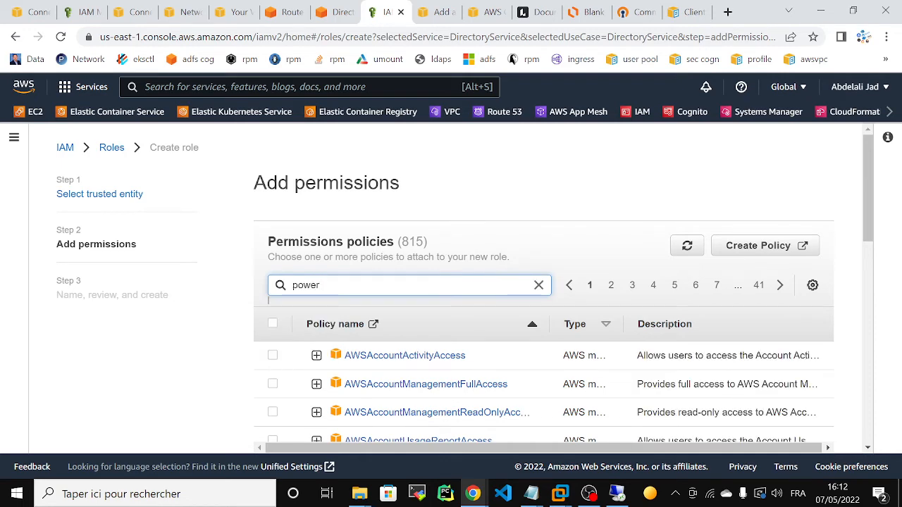
pyautogui.write('er')
pyautogui.press('Return')
pyautogui.scroll(-3, 750, 325)
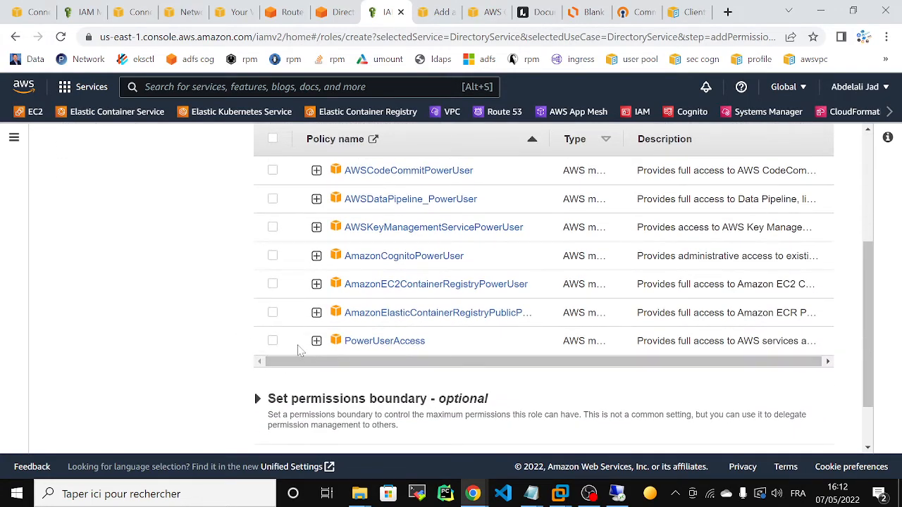
pyautogui.click(753, 328)
# Review the new role, then cancel its creation.
pyautogui.scroll(-2, 869, 370)
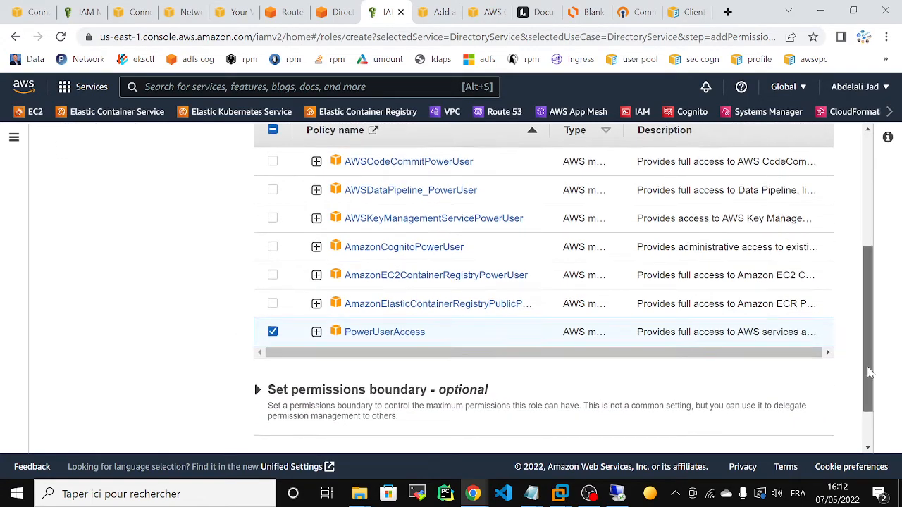
pyautogui.click(795, 438)
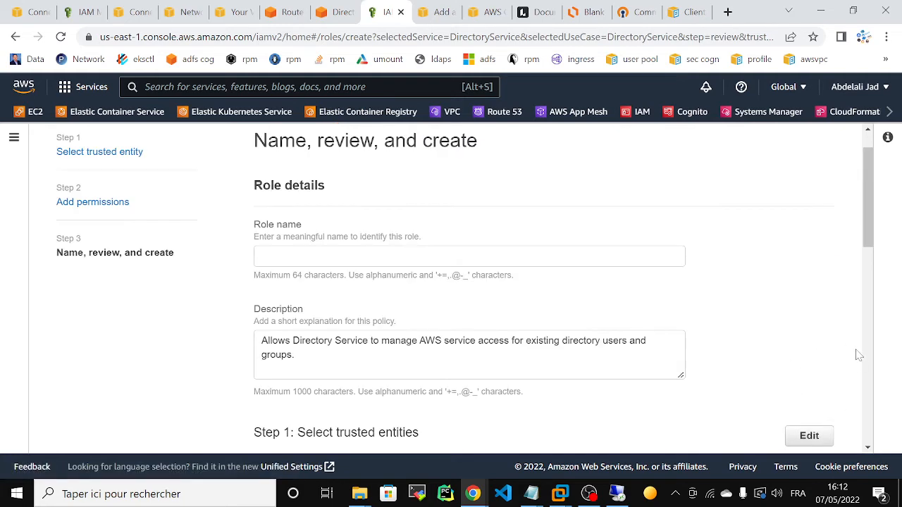
pyautogui.scroll(-9, 858, 219)
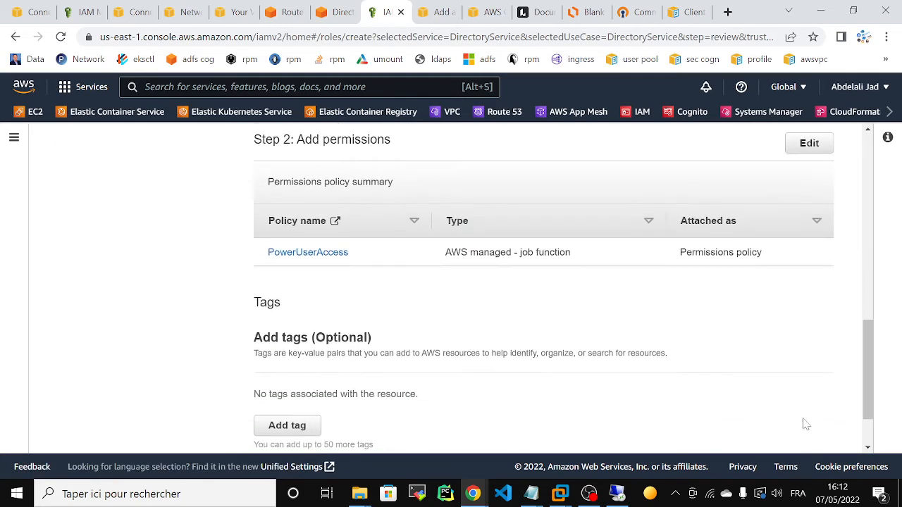
pyautogui.click(633, 431)
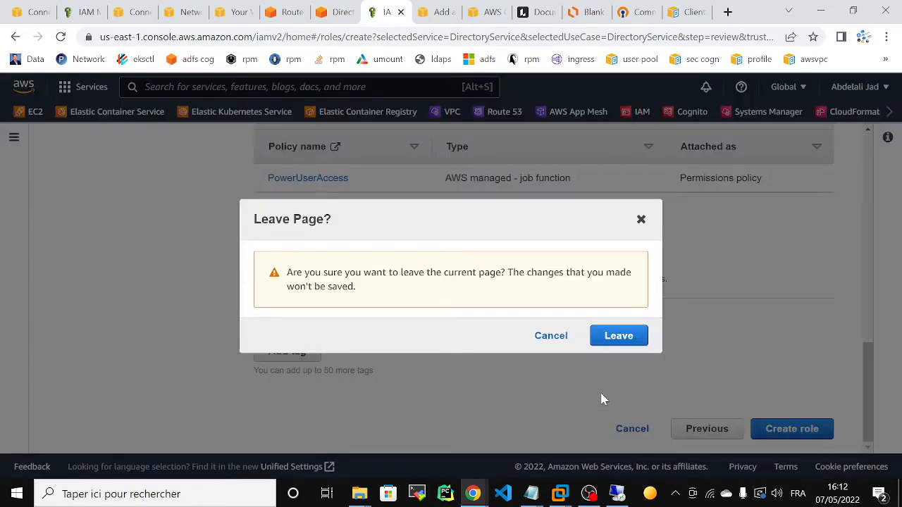
# Leave role creation and start adding users or groups to the ad-poweraccessuser delegated role.
pyautogui.click(600, 336)
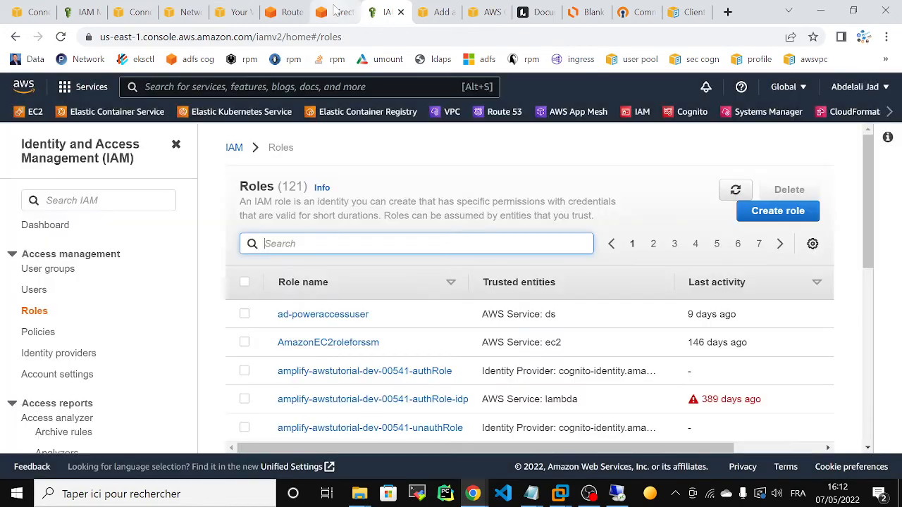
pyautogui.click(335, 11)
pyautogui.moveTo(895, 394); pyautogui.dragTo(900, 461)
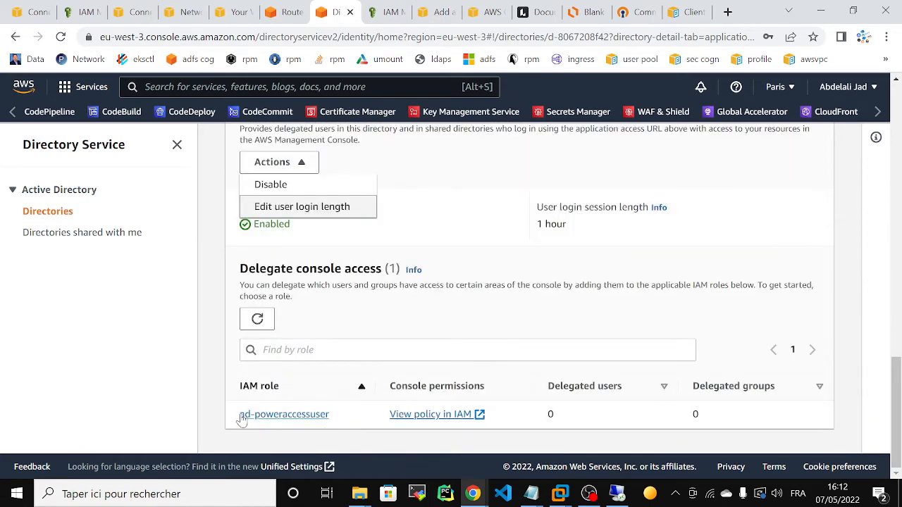
pyautogui.click(272, 417)
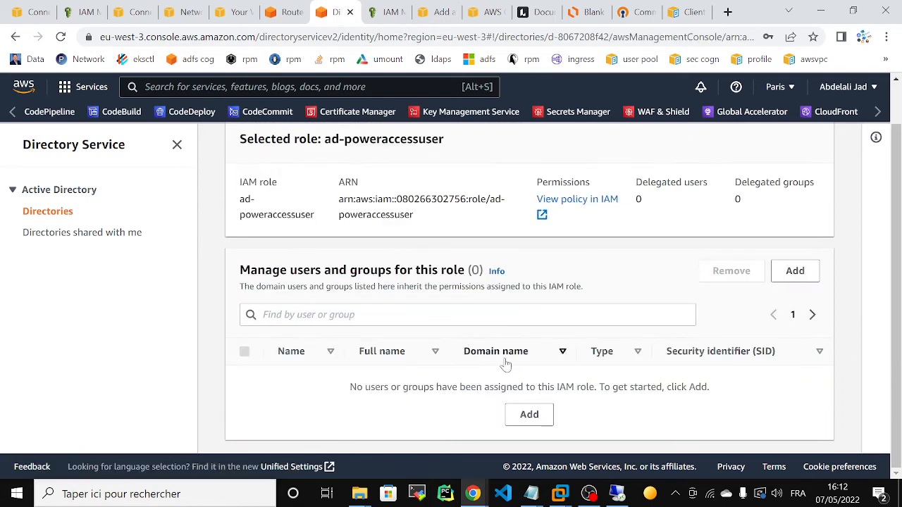
pyautogui.click(796, 273)
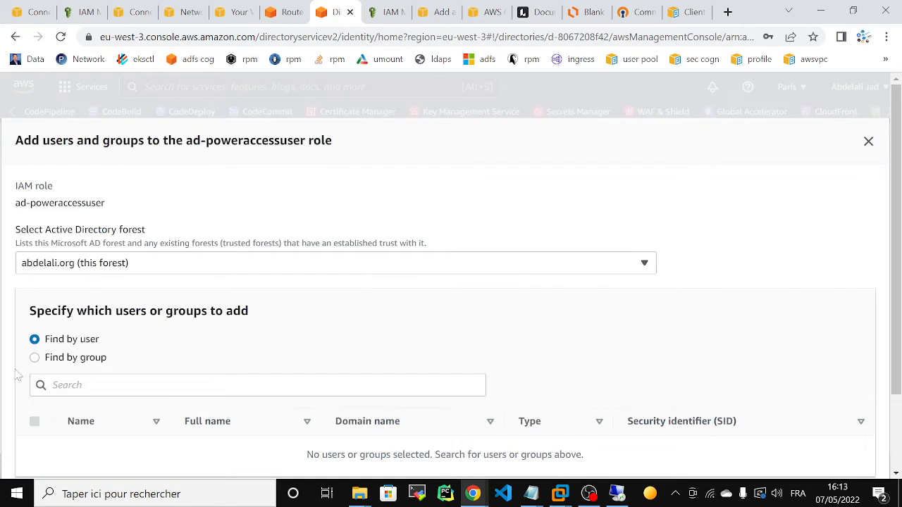
# Search groups to find vpn-group and select its security identifier.
pyautogui.click(35, 357)
pyautogui.write('vpn')
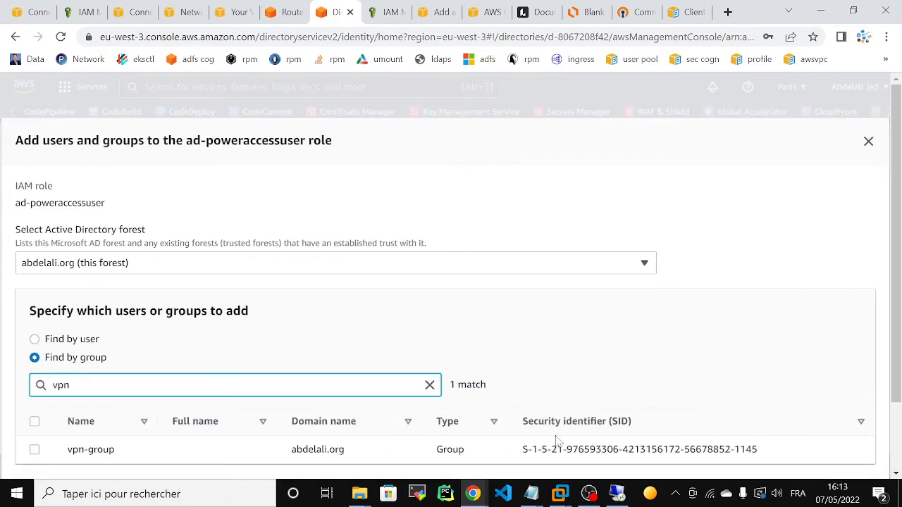
pyautogui.click(617, 493)
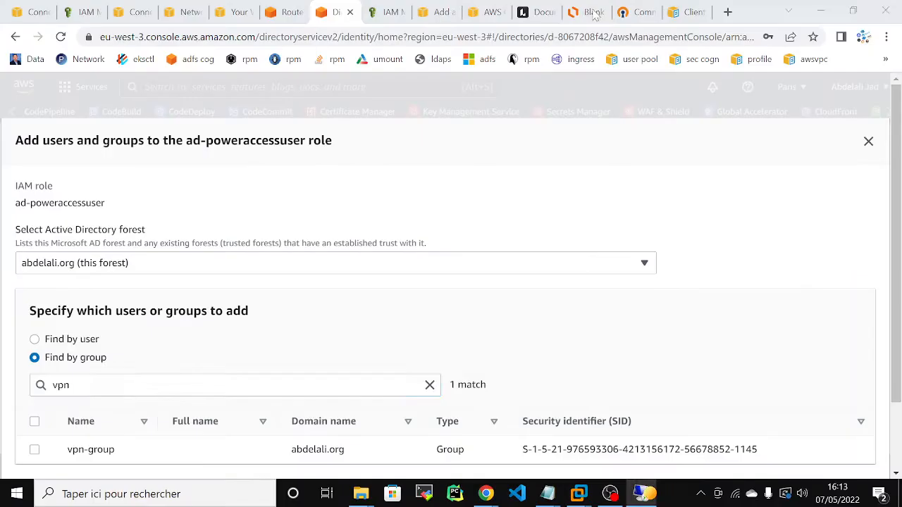
pyautogui.click(593, 8)
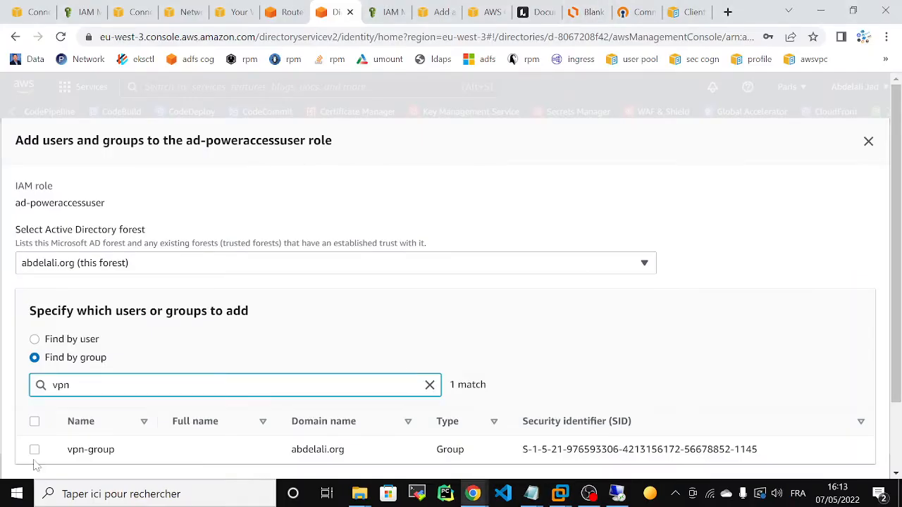
pyautogui.moveTo(522, 454); pyautogui.dragTo(804, 448)
pyautogui.hotkey('ctrl', 'c')
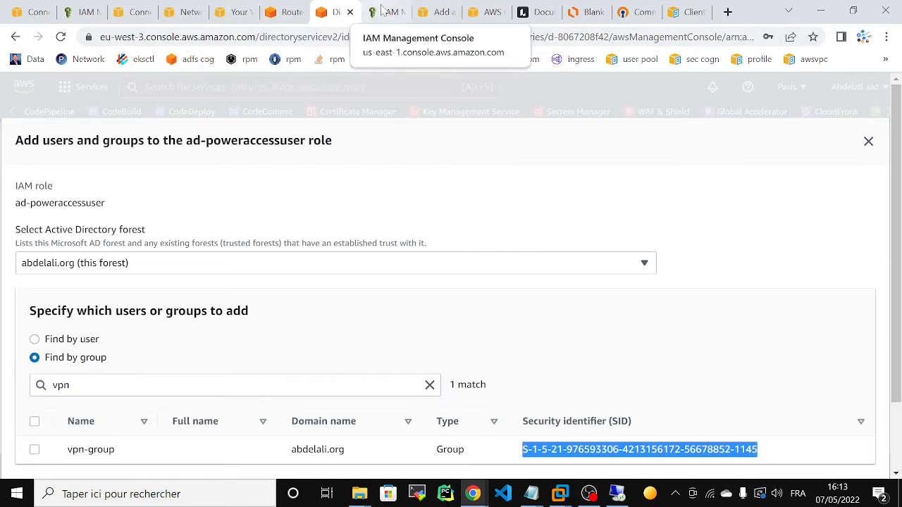
# Paste vpn-group's SID as the Access group ID and add the 16.10.0.0/16 authorization rule.
pyautogui.click(432, 13)
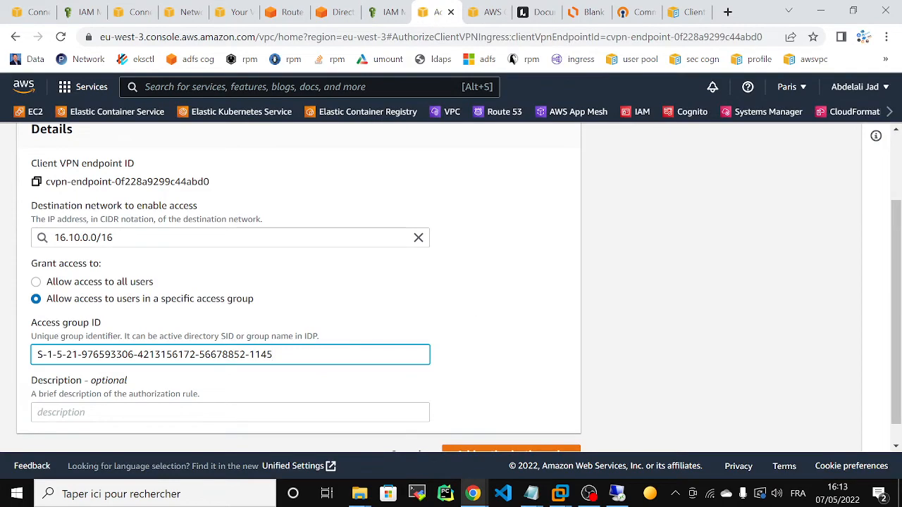
pyautogui.hotkey('ctrl', 'a')
pyautogui.hotkey('ctrl', 'v')
pyautogui.moveTo(896, 325); pyautogui.dragTo(896, 349)
pyautogui.click(481, 435)
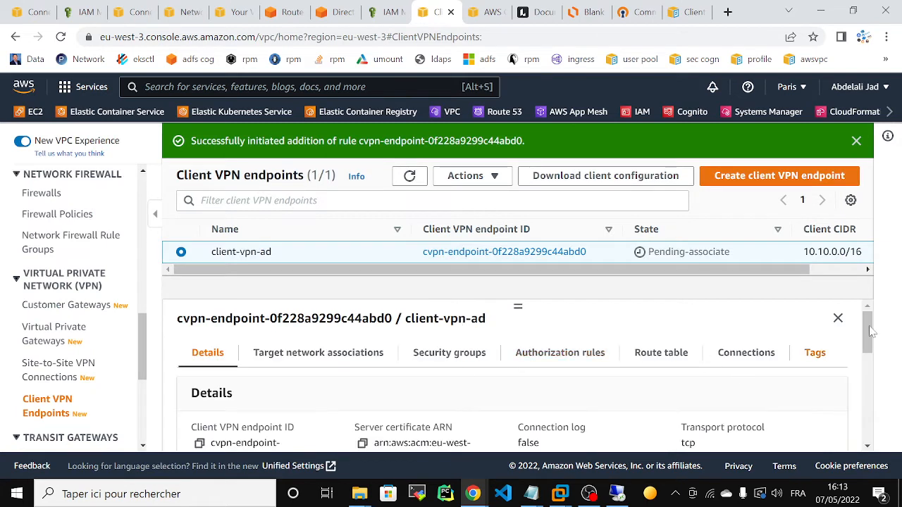
# Refresh the endpoints list and view client-vpn-ad's target network associations.
pyautogui.moveTo(868, 329); pyautogui.dragTo(872, 329)
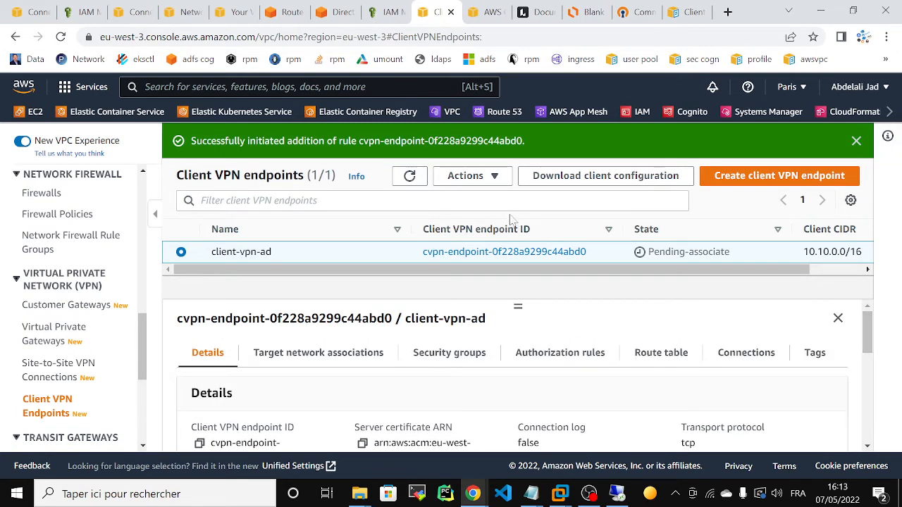
pyautogui.click(412, 181)
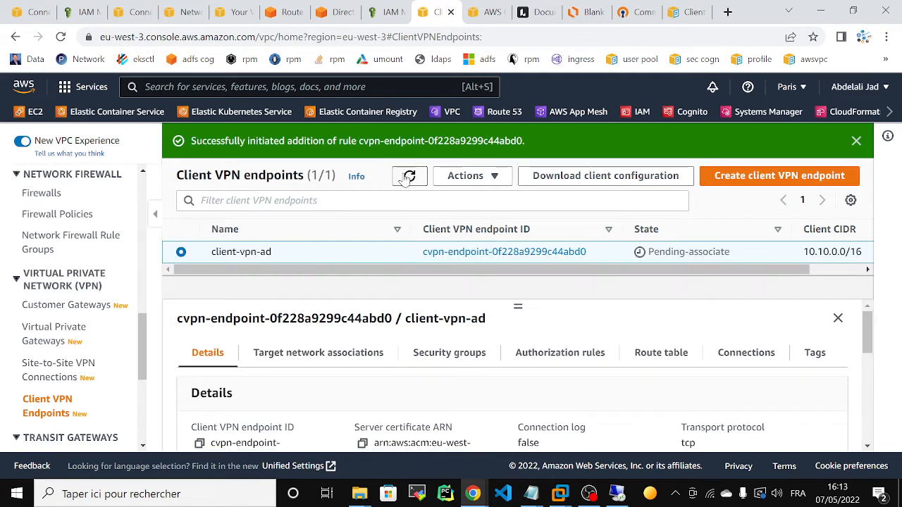
pyautogui.click(342, 354)
pyautogui.moveTo(870, 343)
pyautogui.mouseDown()
pyautogui.moveTo(878, 397)
pyautogui.moveTo(870, 327)
pyautogui.mouseUp()
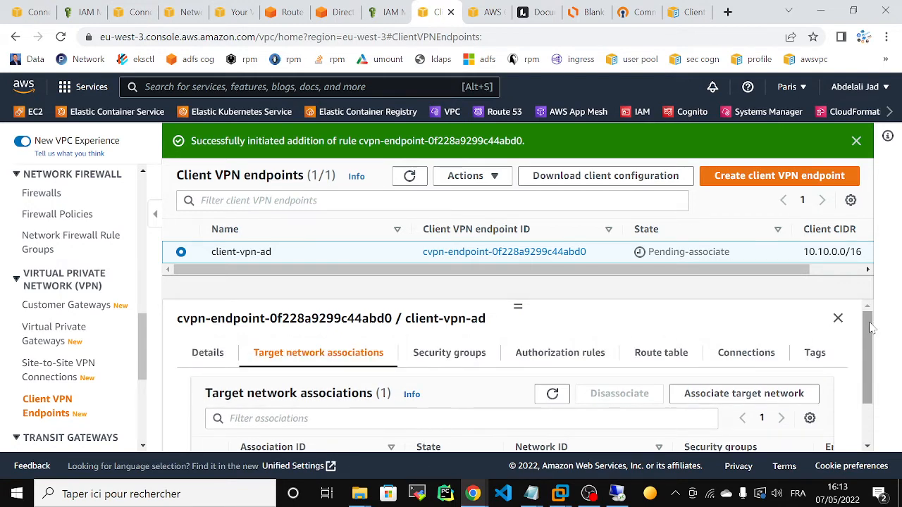
# On the remote server, start a new domain user and enter the first, last and logon names.
pyautogui.click(616, 493)
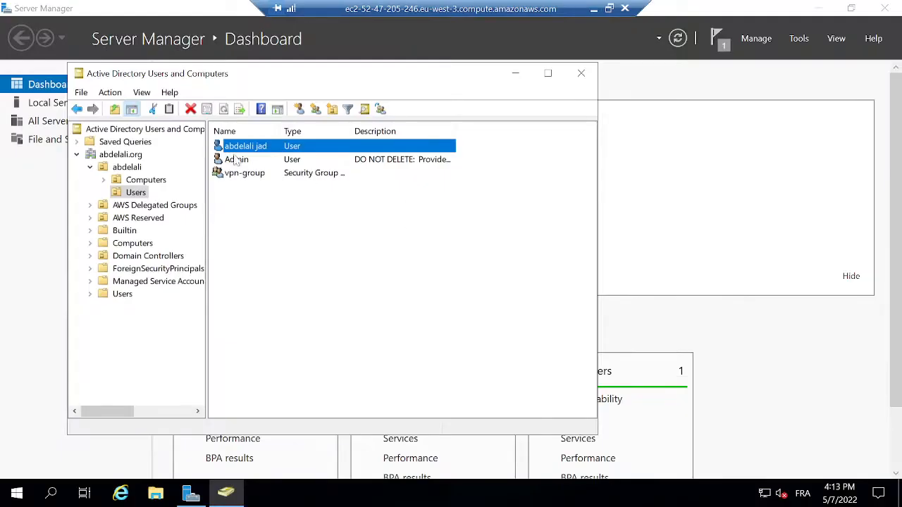
pyautogui.click(298, 110)
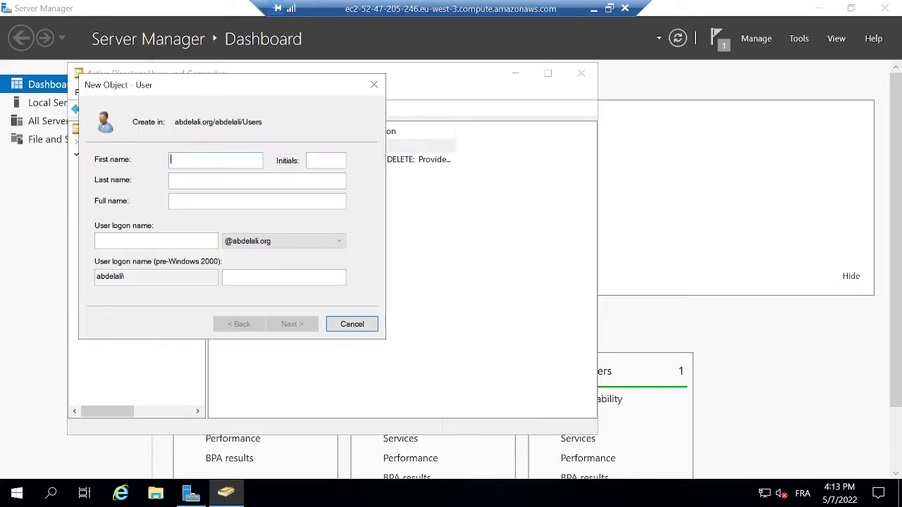
pyautogui.click(304, 180)
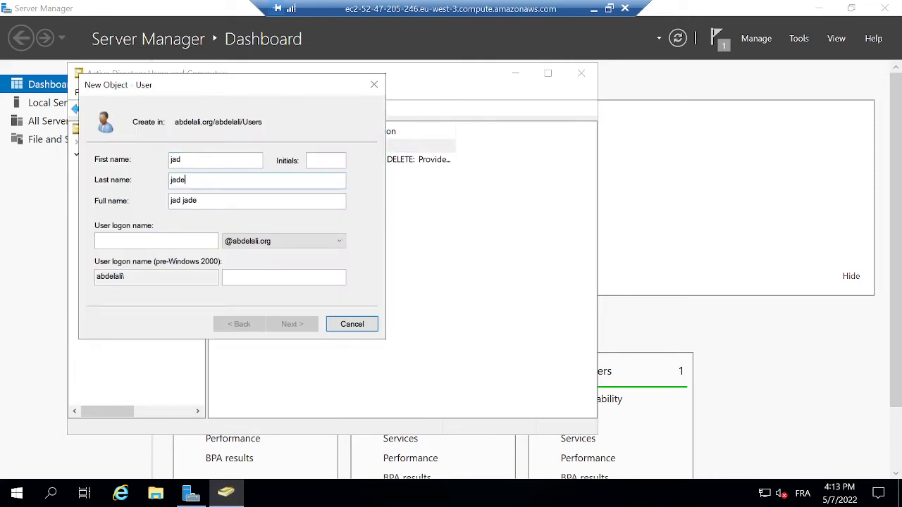
pyautogui.click(165, 248)
pyautogui.write('jad')
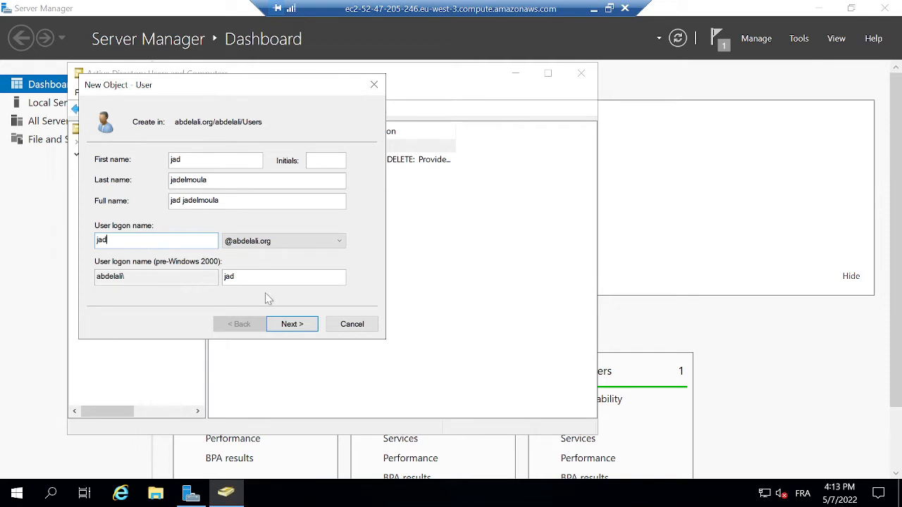
pyautogui.click(295, 326)
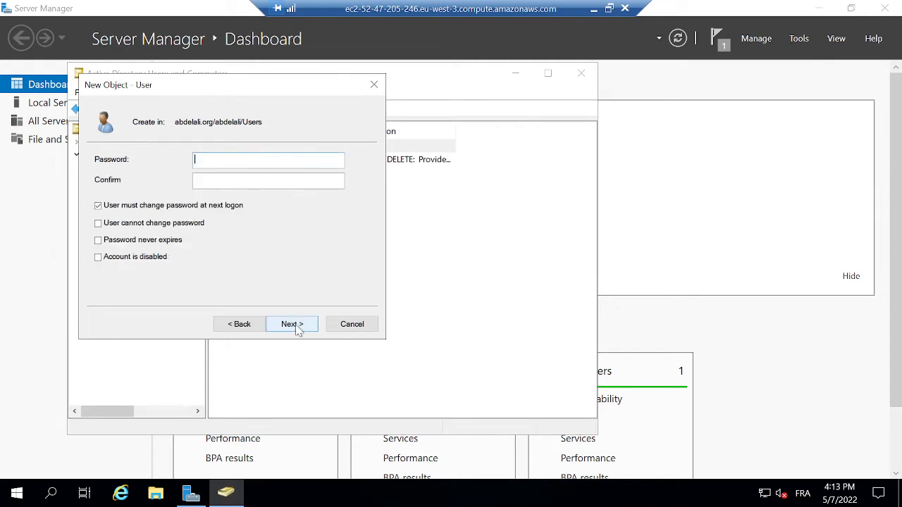
# Set and confirm the password, clear forced change at next logon, tick User cannot change password, and finish.
pyautogui.click(97, 223)
pyautogui.click(557, 339)
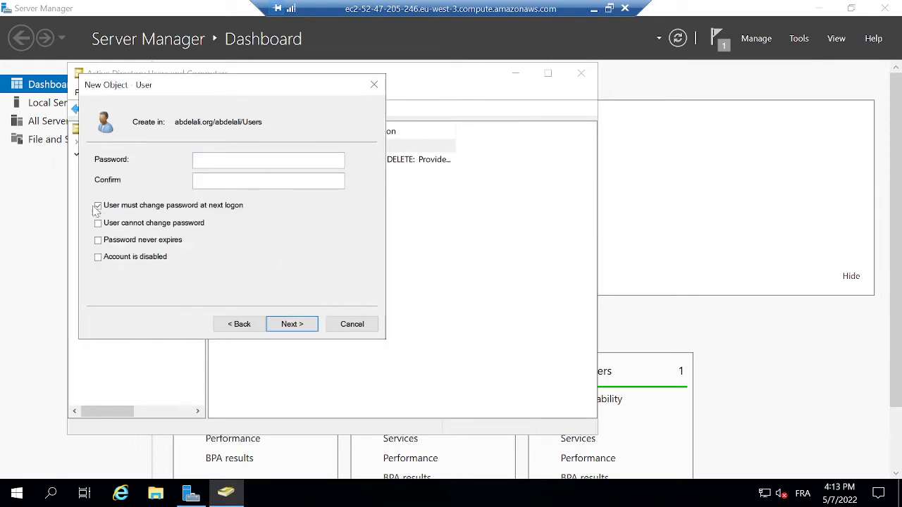
pyautogui.click(98, 205)
pyautogui.click(98, 223)
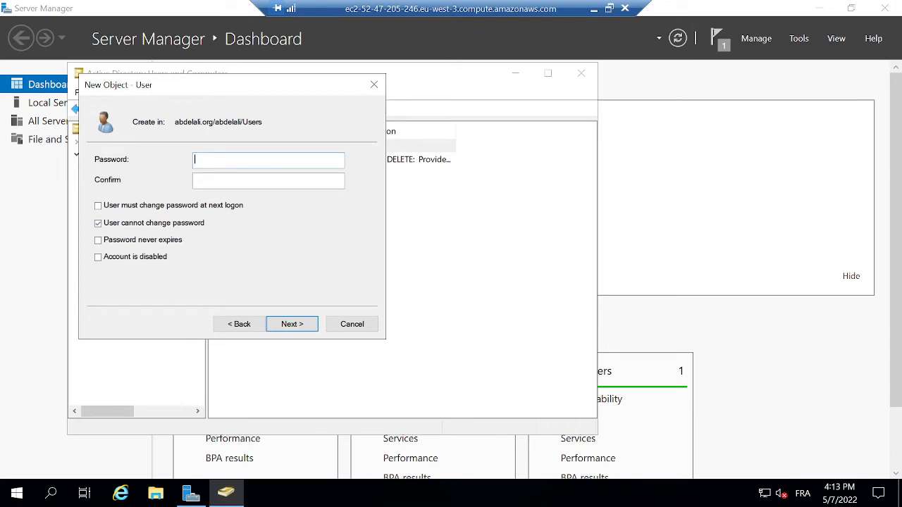
pyautogui.press('capslock')
pyautogui.write('•')
pyautogui.press('capslock')
pyautogui.write('•')
pyautogui.press('capslock')
pyautogui.click(198, 181)
pyautogui.write('••')
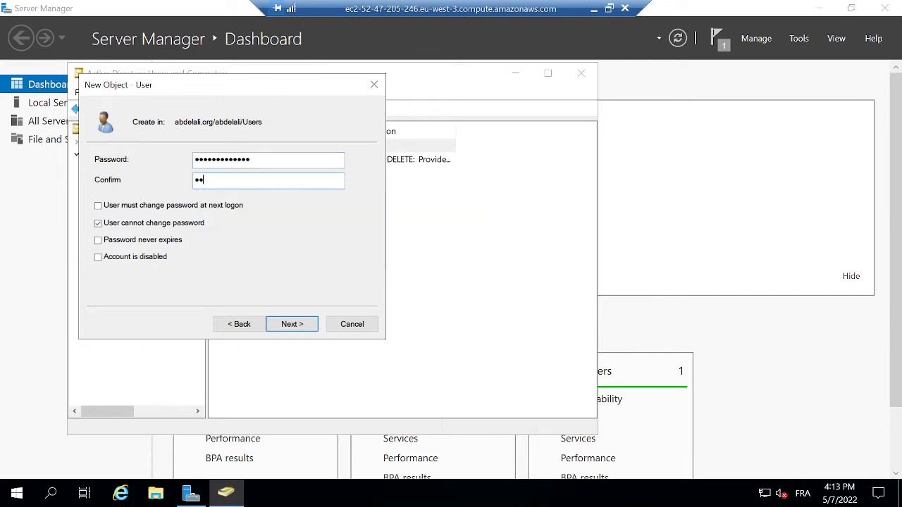
pyautogui.write('••')
pyautogui.click(291, 324)
pyautogui.click(292, 324)
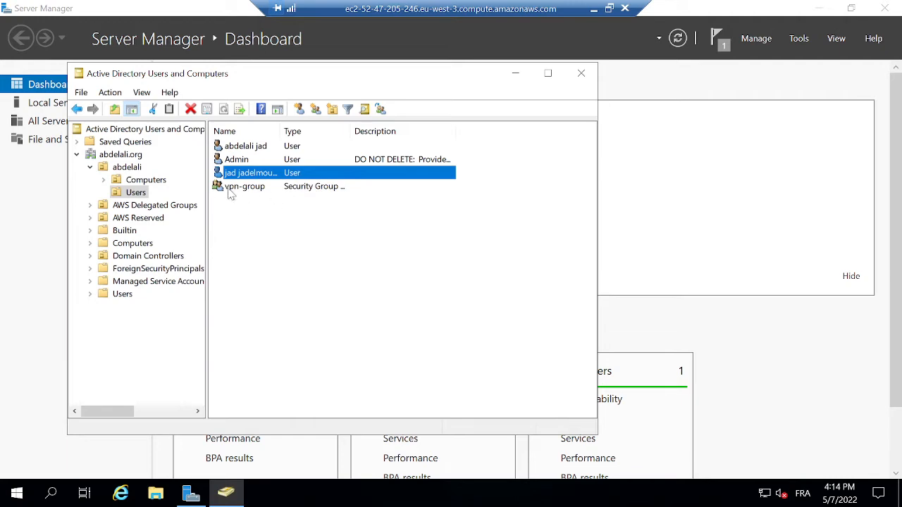
# Back in the local browser, refresh the endpoints list and download the client-vpn-ad configuration file.
pyautogui.click(594, 9)
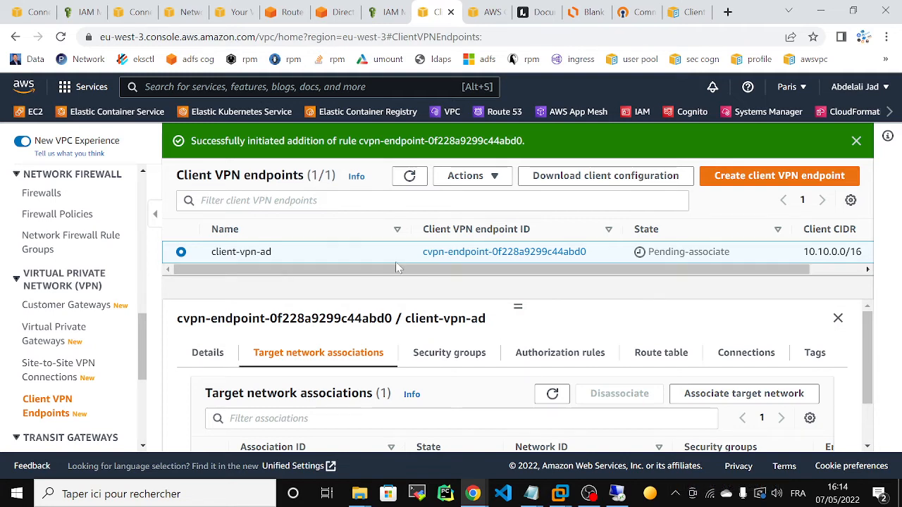
pyautogui.click(409, 176)
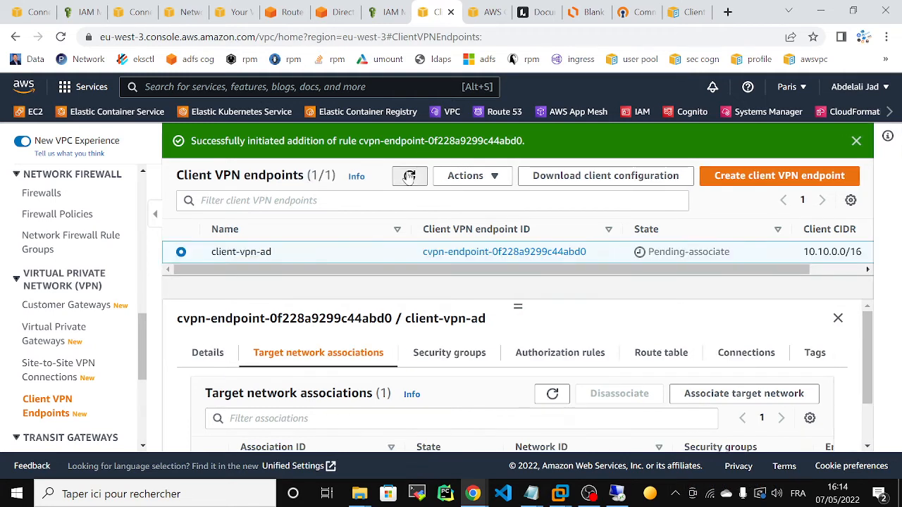
pyautogui.click(409, 176)
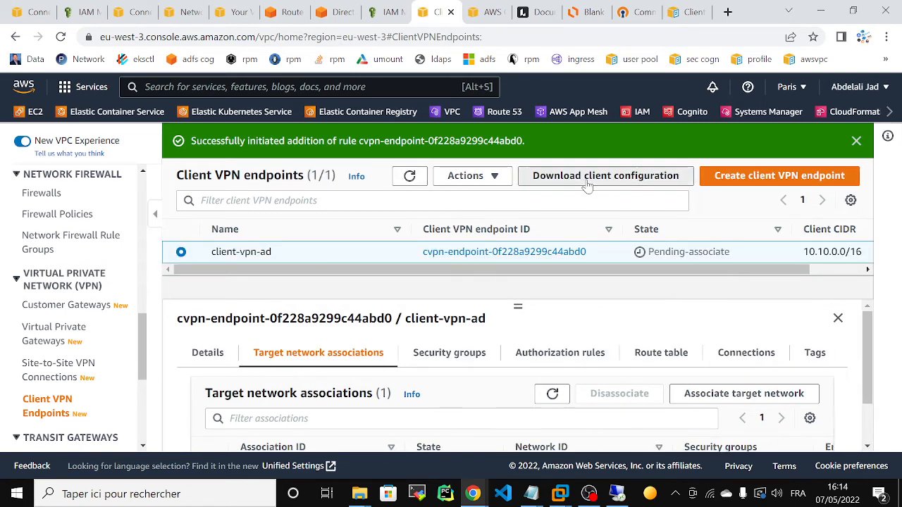
pyautogui.click(587, 179)
pyautogui.click(682, 349)
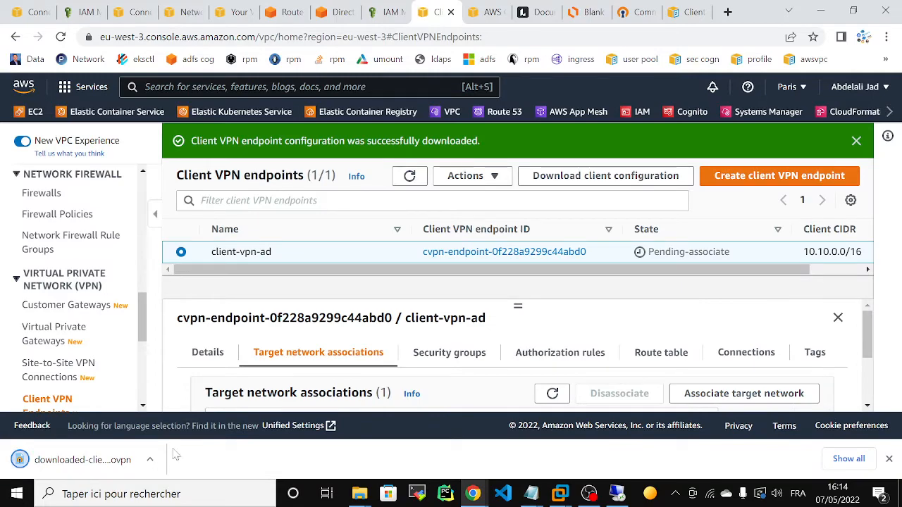
# Locate the newest downloaded-client-config (2) file in the Téléchargements folder.
pyautogui.click(367, 486)
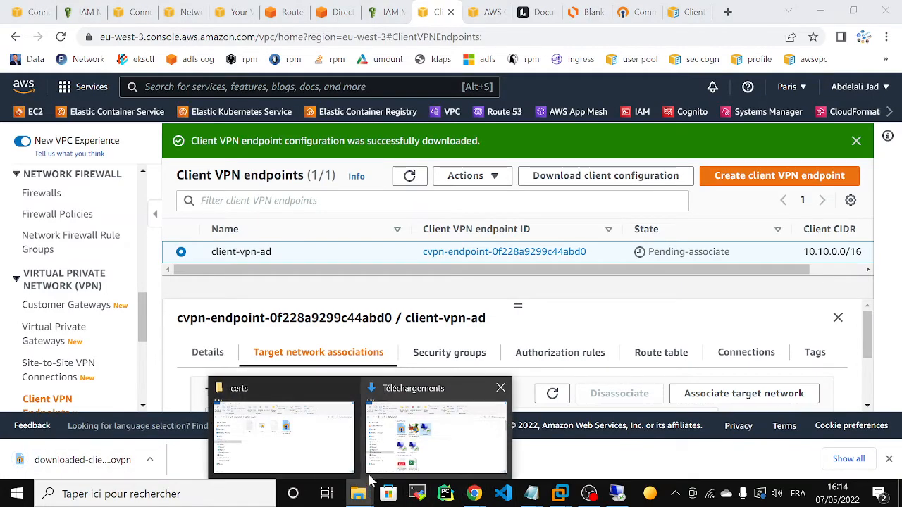
pyautogui.click(369, 473)
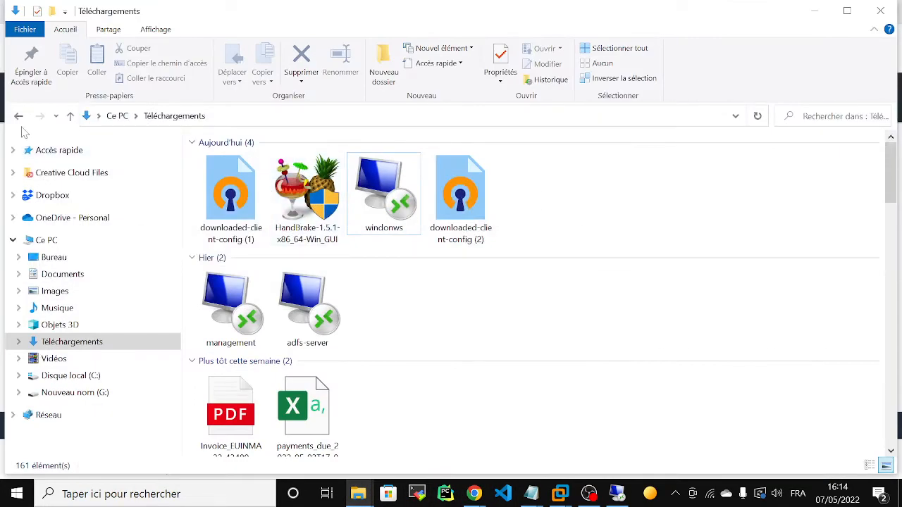
pyautogui.click(474, 211)
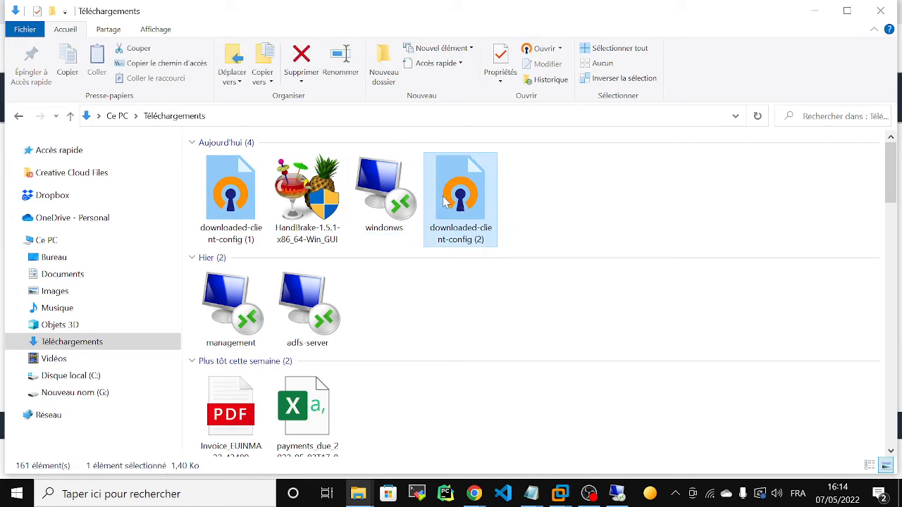
# From the OpenVPN tray menu, import downloaded-client-config (2) from Téléchargements.
pyautogui.click(675, 493)
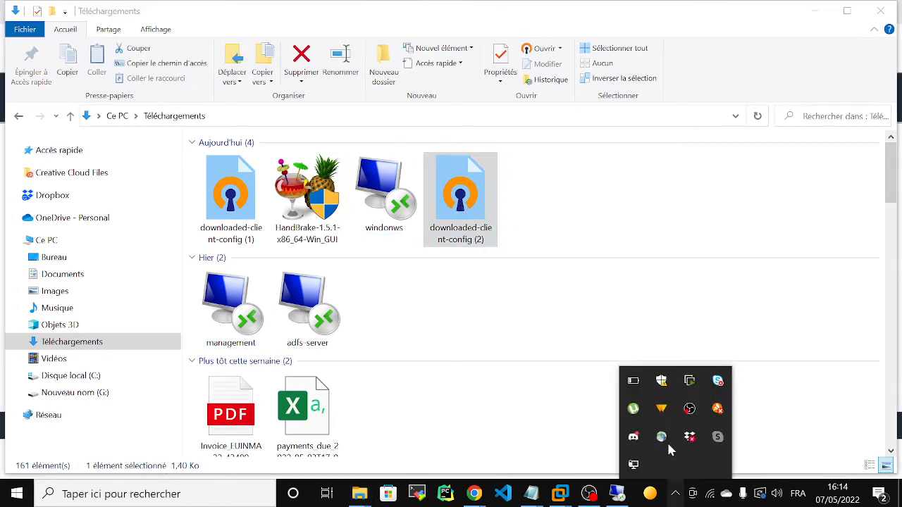
pyautogui.rightClick(634, 467)
pyautogui.moveTo(586, 427)
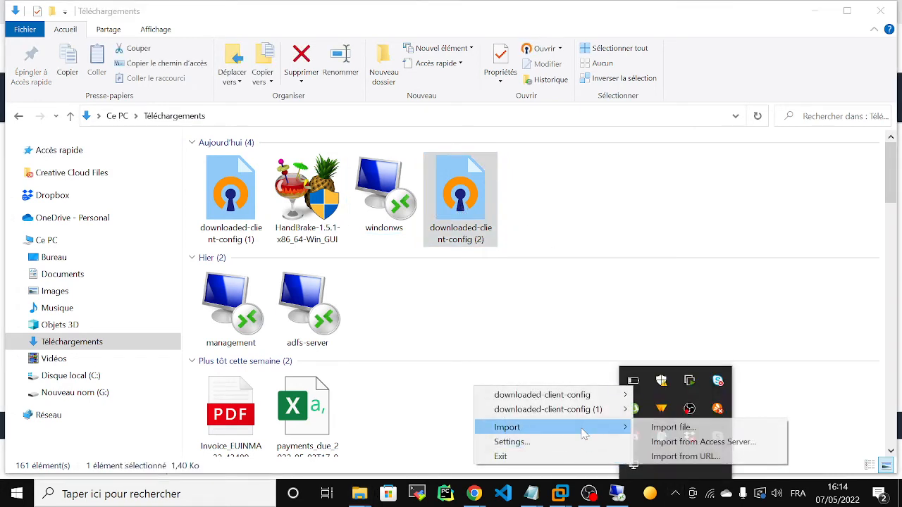
pyautogui.click(654, 429)
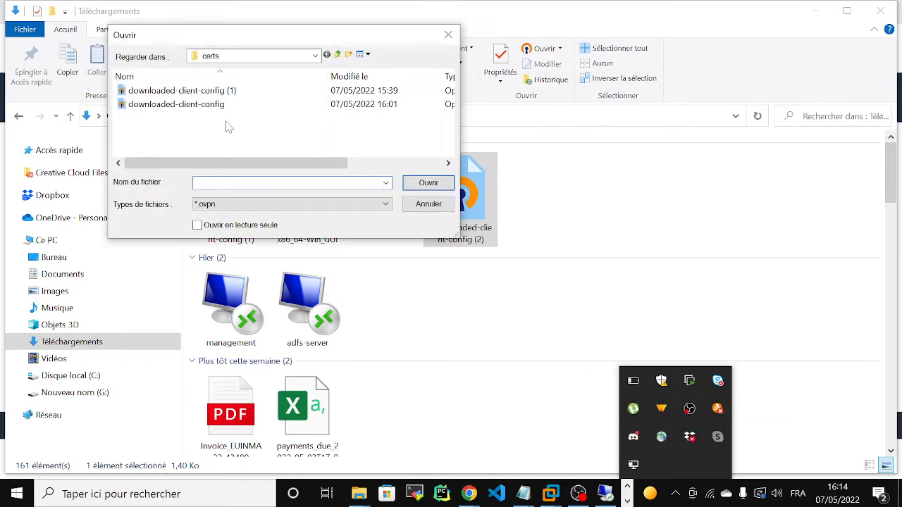
pyautogui.click(237, 57)
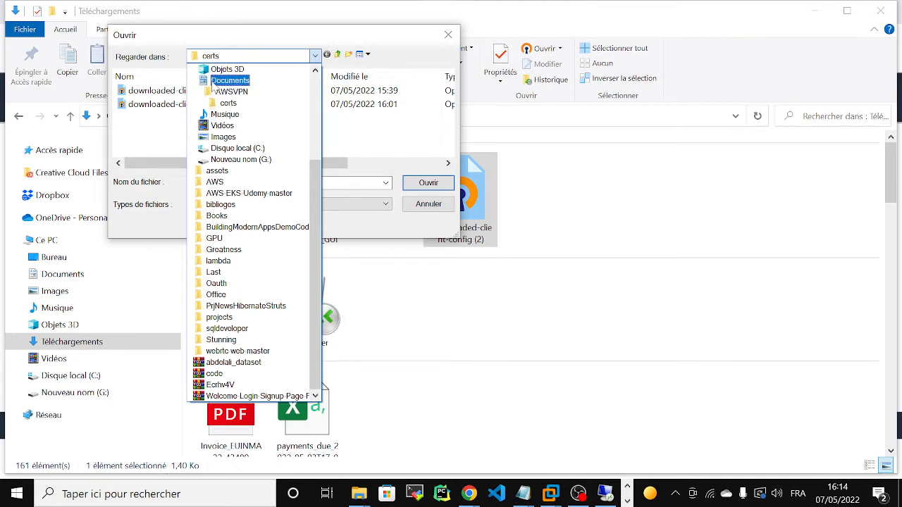
pyautogui.moveTo(316, 275); pyautogui.dragTo(316, 204)
pyautogui.click(243, 115)
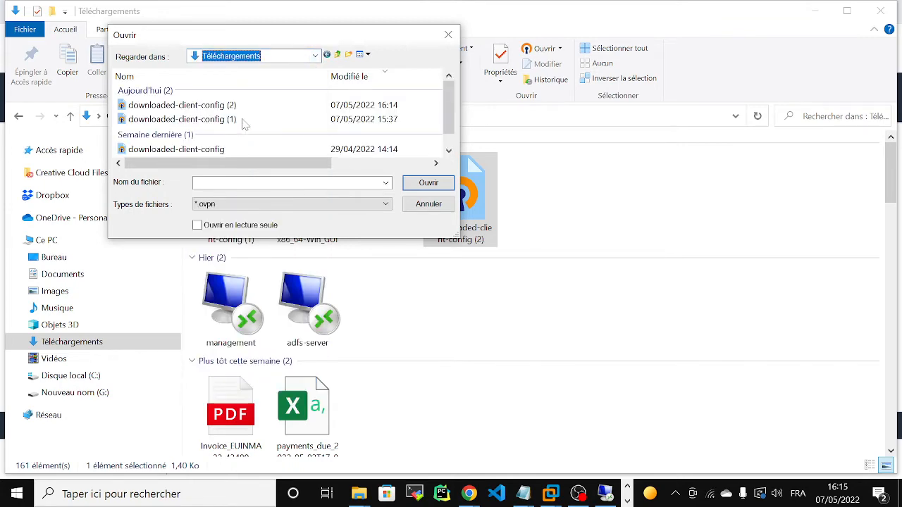
pyautogui.click(196, 105)
pyautogui.click(427, 182)
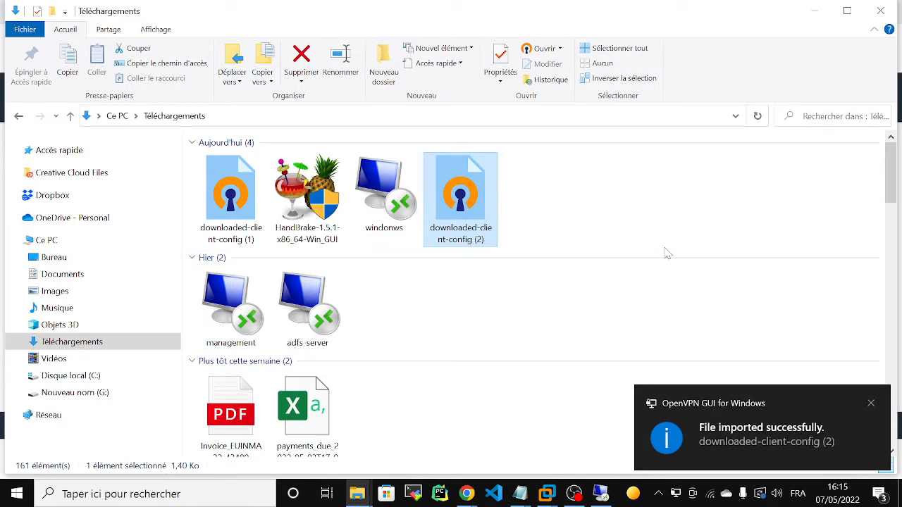
# Open the add file from the certs folder in Notepad and select its --cert and --key lines.
pyautogui.click(819, 12)
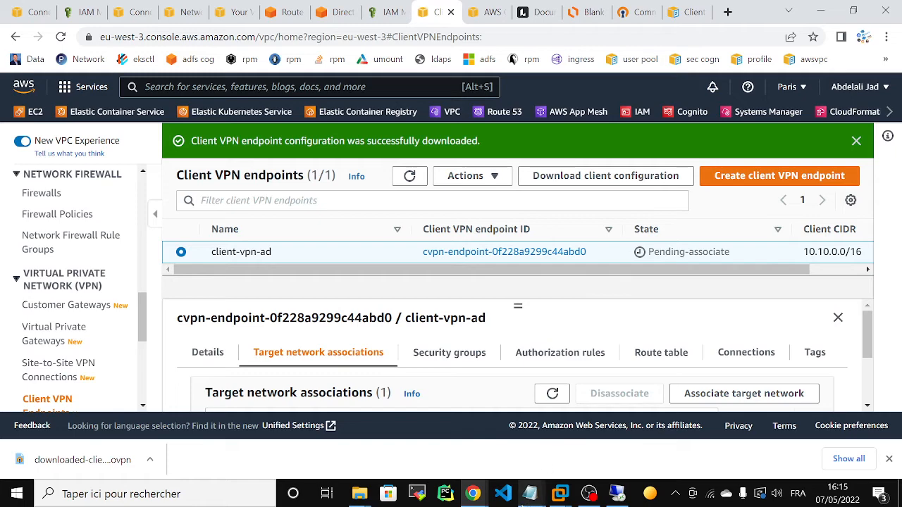
pyautogui.moveTo(359, 493)
pyautogui.click(281, 437)
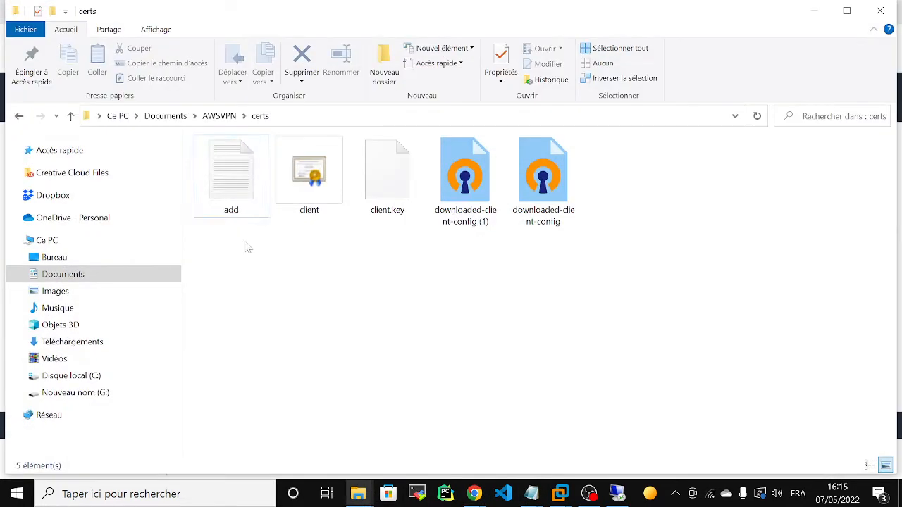
pyautogui.doubleClick(227, 177)
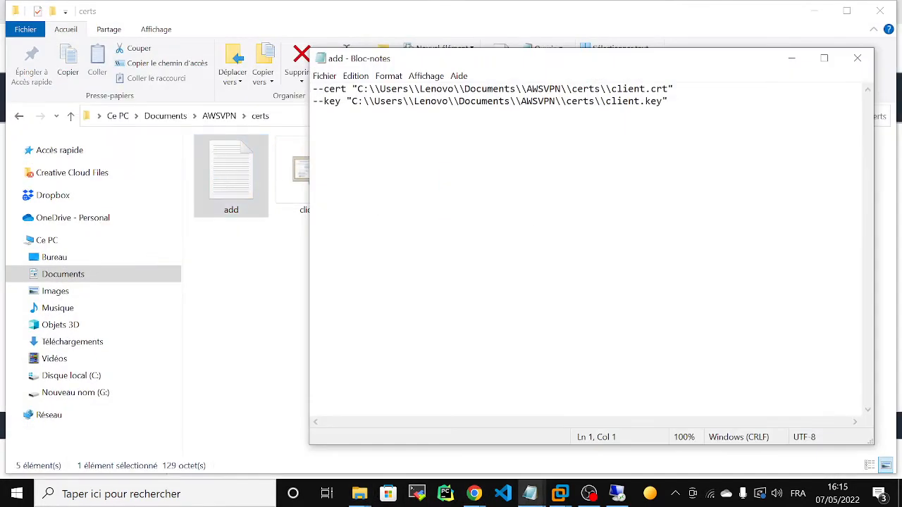
pyautogui.moveTo(669, 100); pyautogui.dragTo(313, 88)
# Minimize the certs folder and the Notepad window to reveal the console.
pyautogui.click(299, 74)
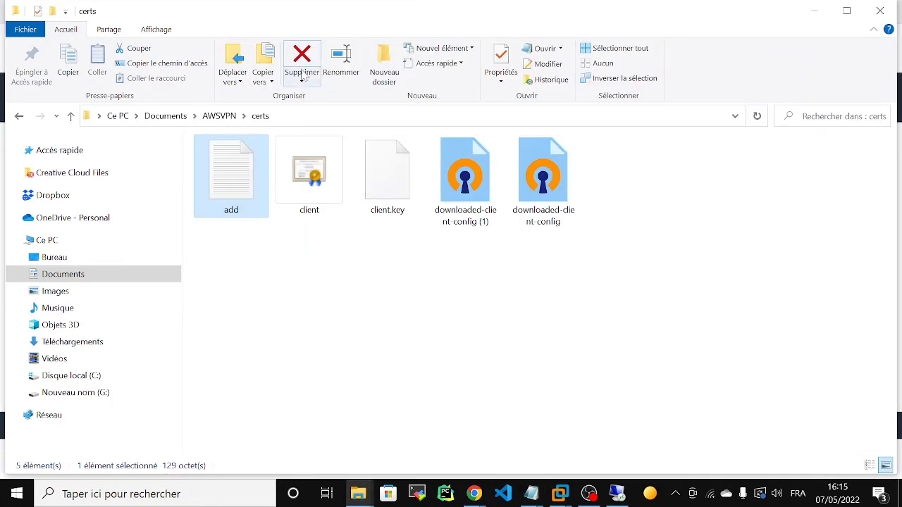
pyautogui.click(290, 292)
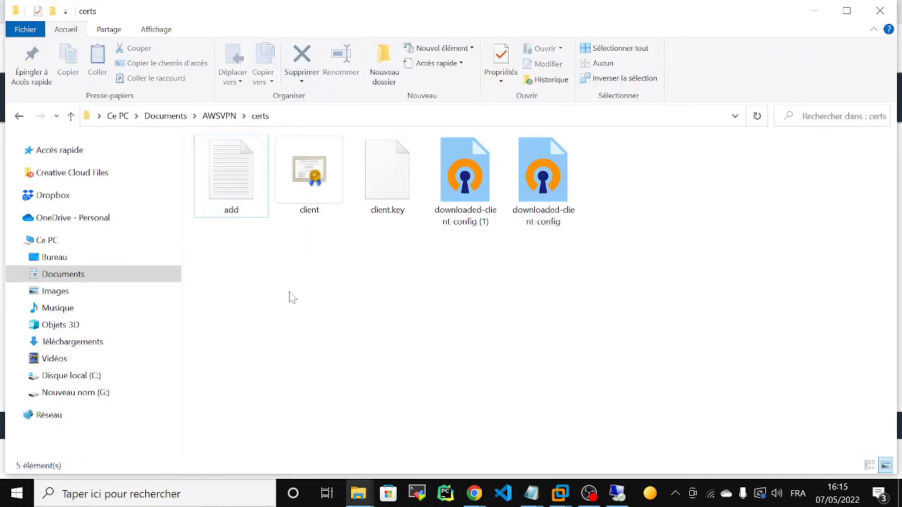
pyautogui.click(812, 13)
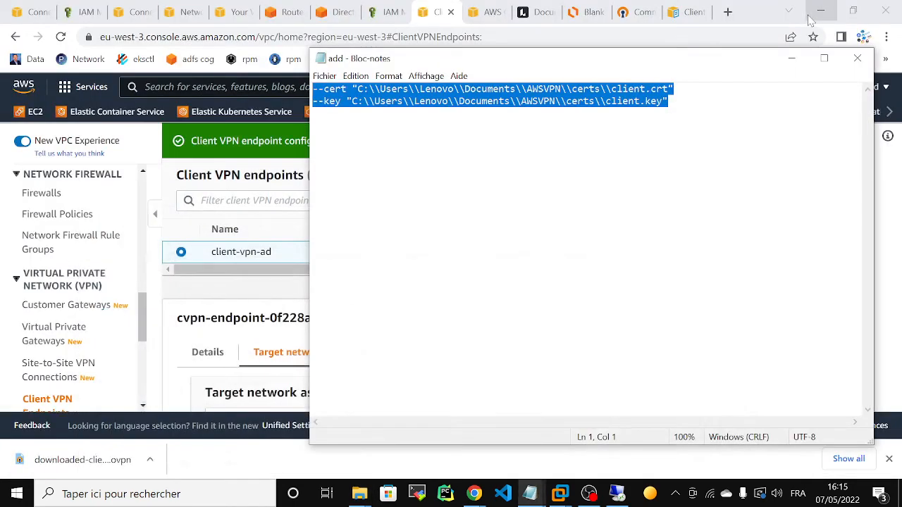
pyautogui.click(791, 57)
pyautogui.click(410, 179)
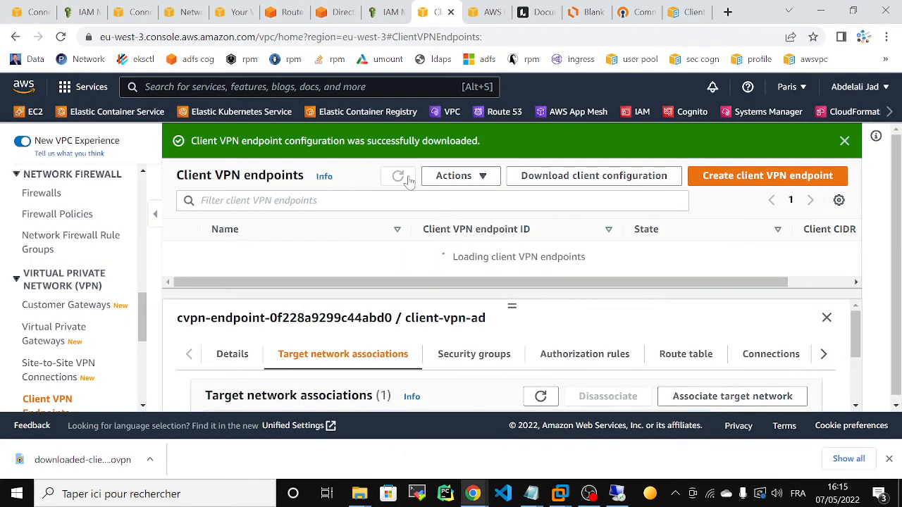
pyautogui.click(410, 178)
pyautogui.click(410, 178)
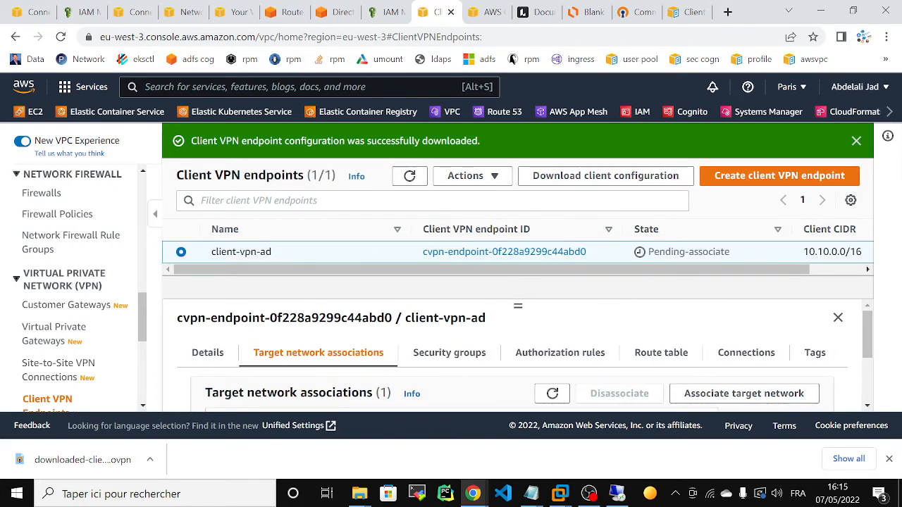
pyautogui.click(888, 458)
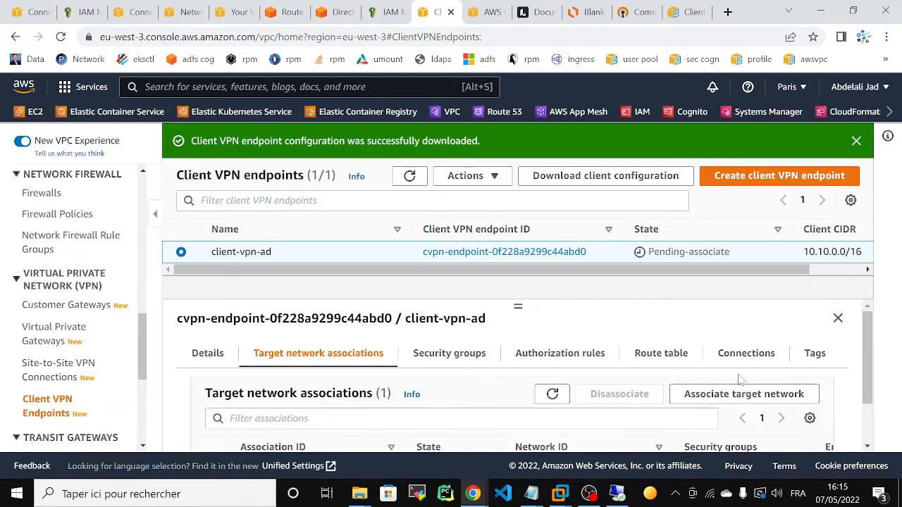
pyautogui.click(407, 178)
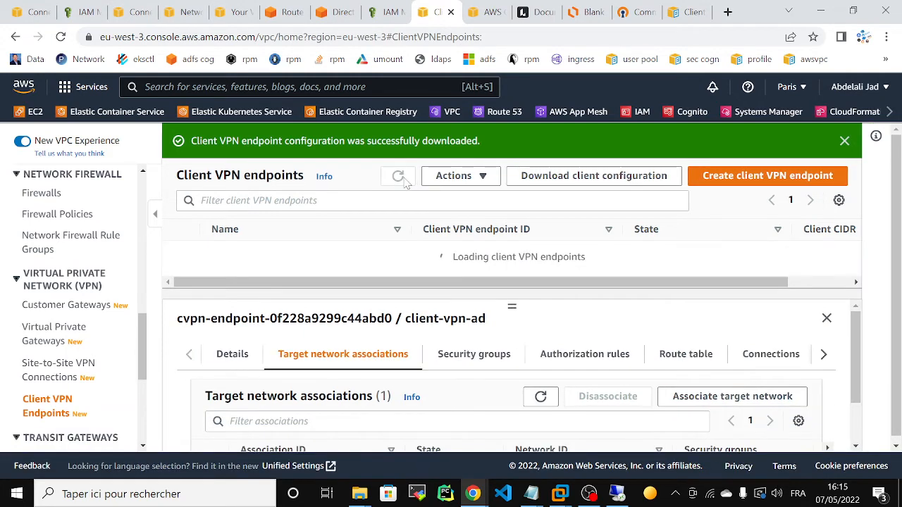
pyautogui.click(409, 177)
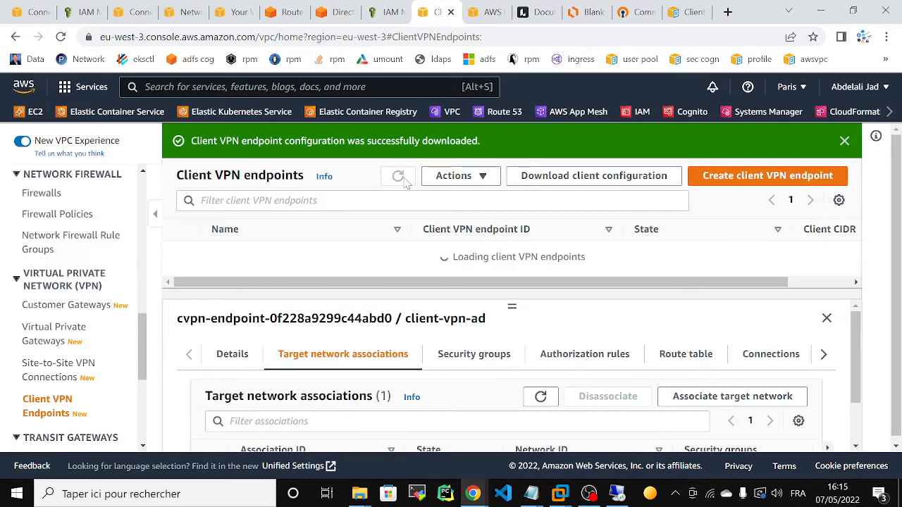
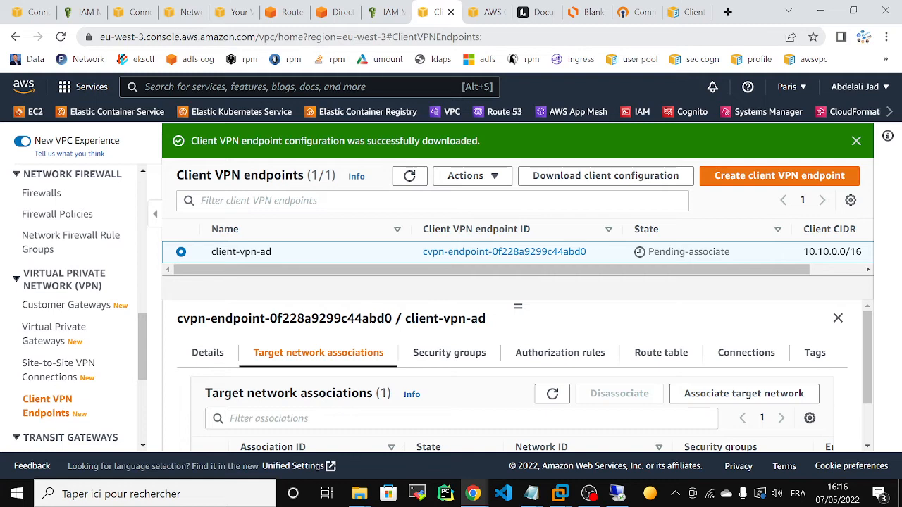
# Refresh the Client VPN endpoints list repeatedly until client-vpn-ad reaches Available.
pyautogui.click(410, 179)
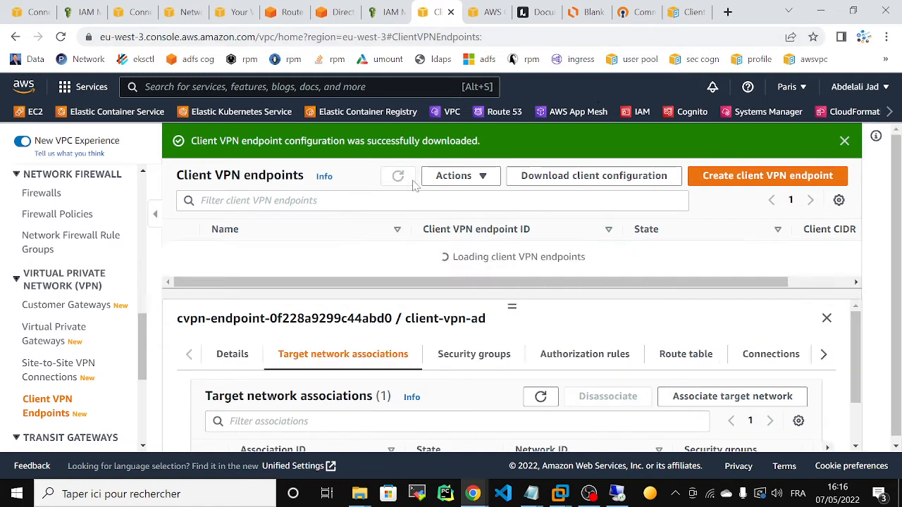
pyautogui.click(410, 180)
pyautogui.click(405, 181)
pyautogui.click(400, 180)
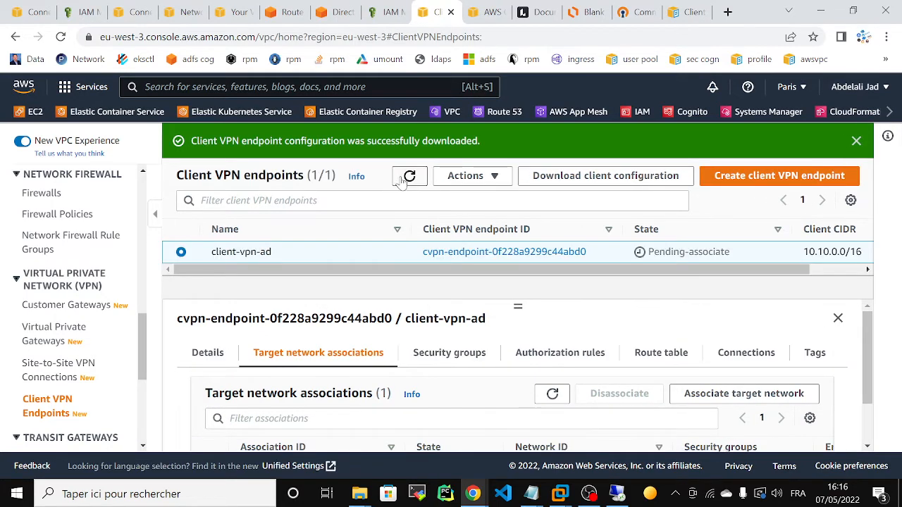
pyautogui.click(401, 180)
pyautogui.click(400, 181)
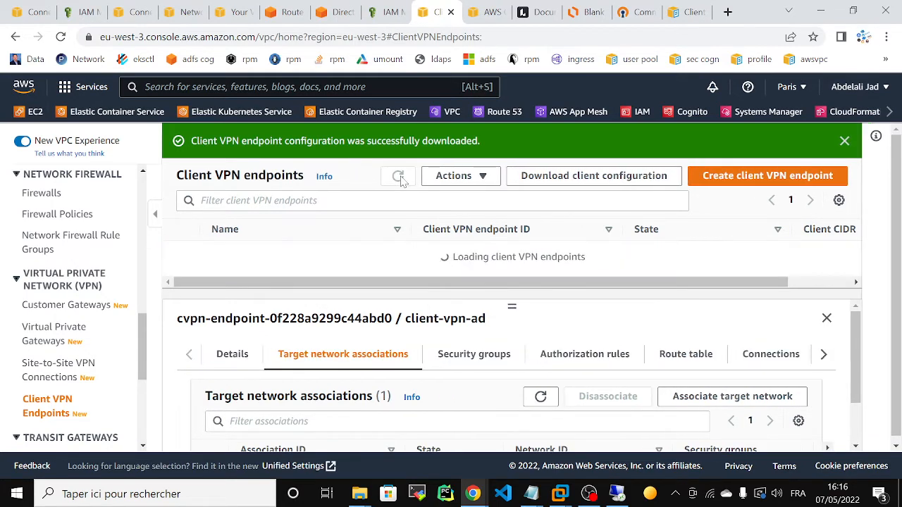
pyautogui.click(400, 180)
pyautogui.click(400, 180)
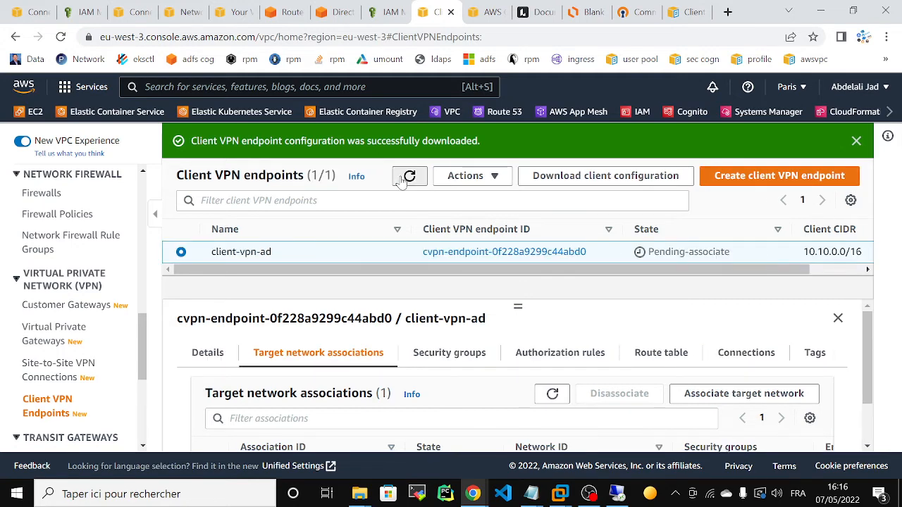
pyautogui.click(400, 181)
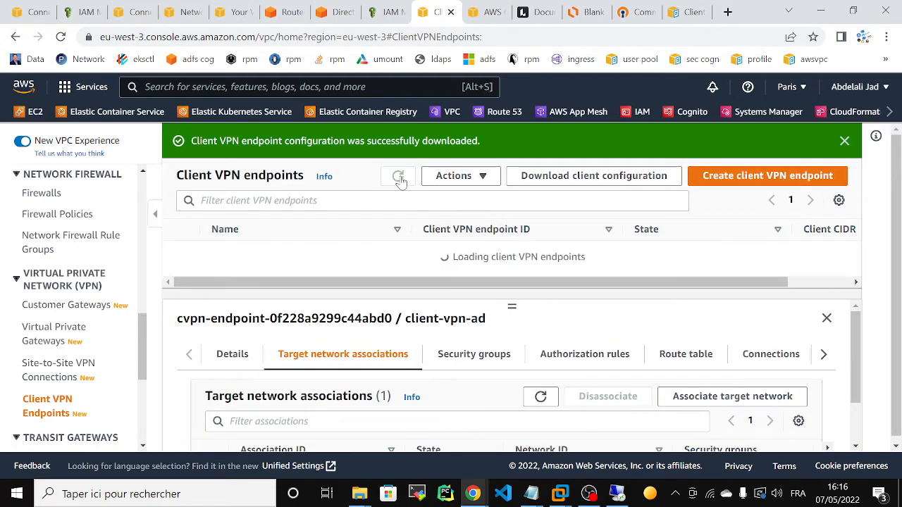
pyautogui.click(674, 493)
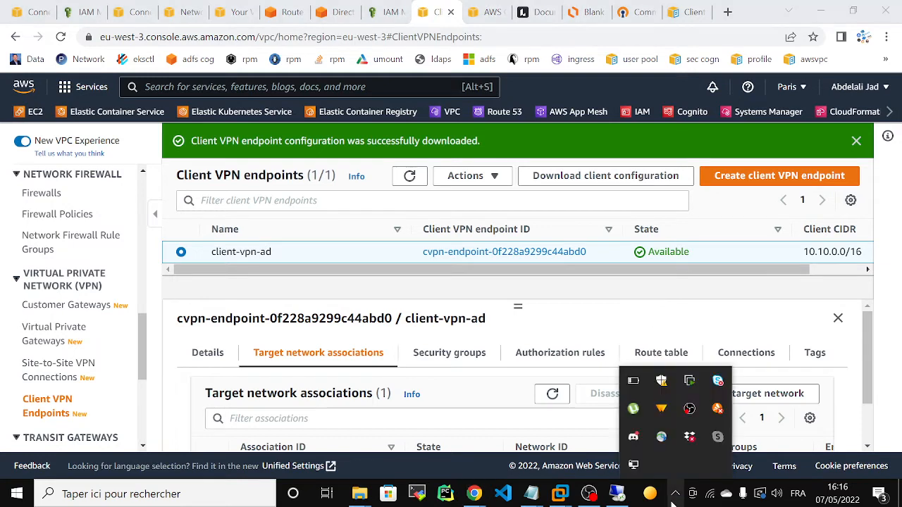
# Connect the downloaded-client-config (2) OpenVPN profile and submit the VPN username and password.
pyautogui.rightClick(633, 467)
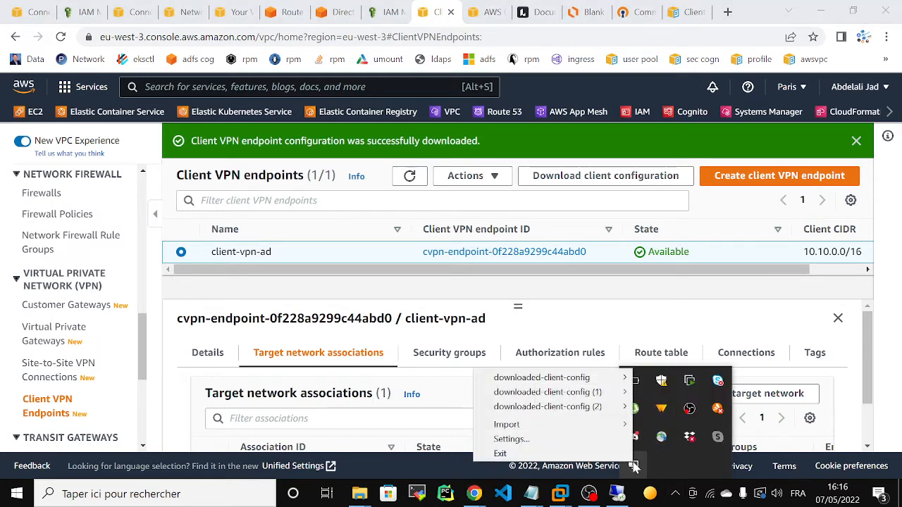
pyautogui.moveTo(595, 407)
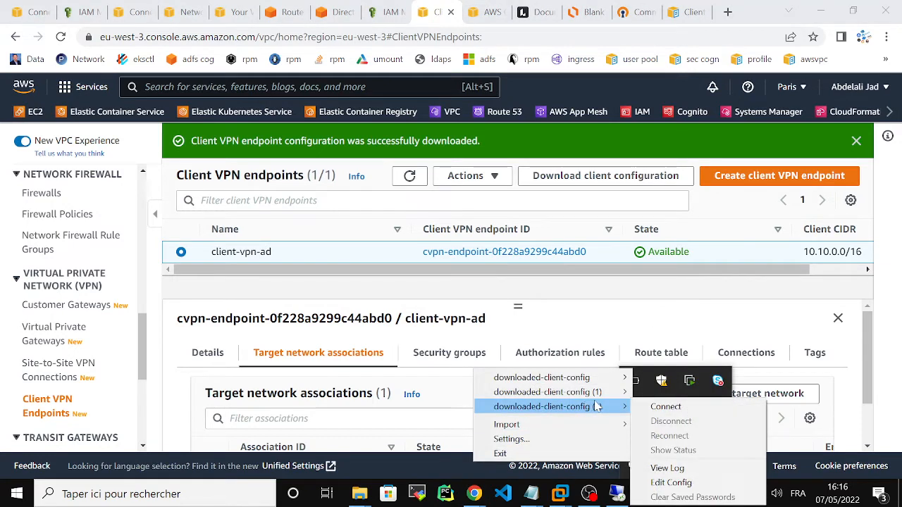
pyautogui.click(665, 407)
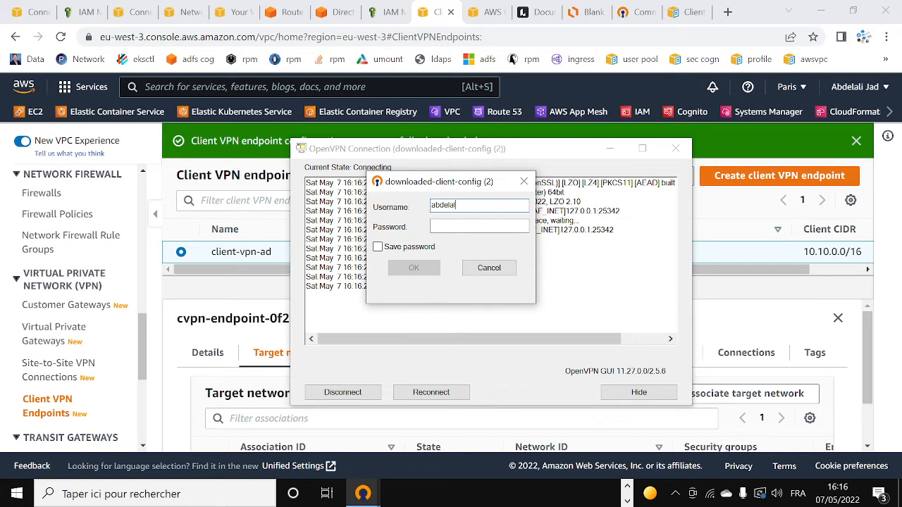
pyautogui.press('Tab')
pyautogui.press('capslock')
pyautogui.write('••')
pyautogui.press('capslock')
pyautogui.write('••')
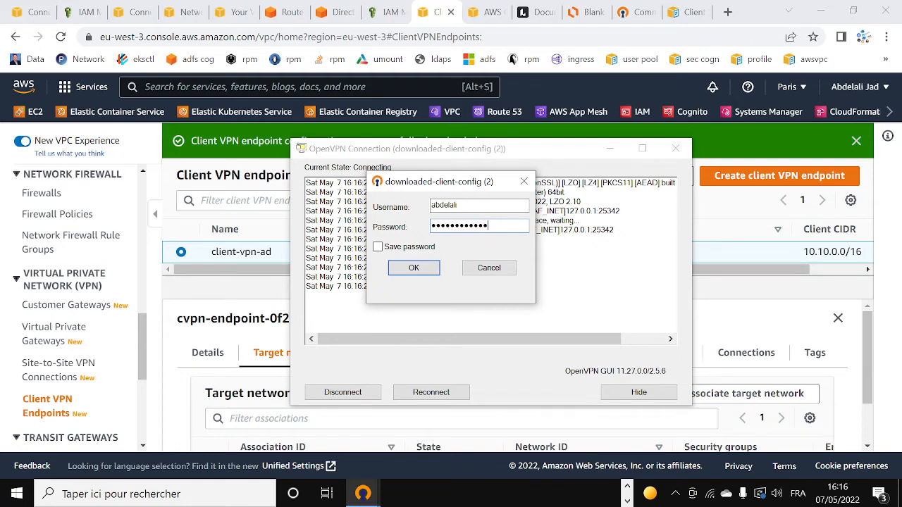
pyautogui.press('Return')
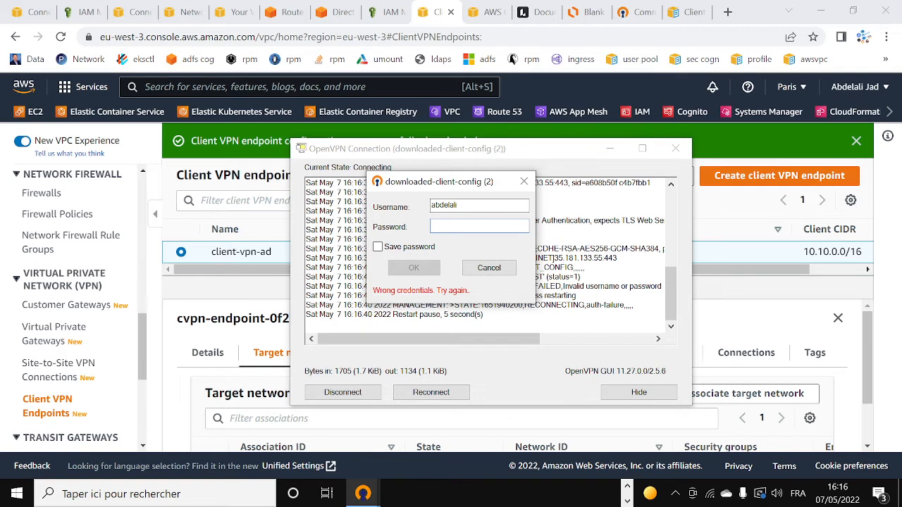
# Re-enter the password after the failed login and confirm, getting assigned IP 10.10.0.2.
pyautogui.press('capslock')
pyautogui.write('•')
pyautogui.press('capslock')
pyautogui.write('•')
pyautogui.press('capslock')
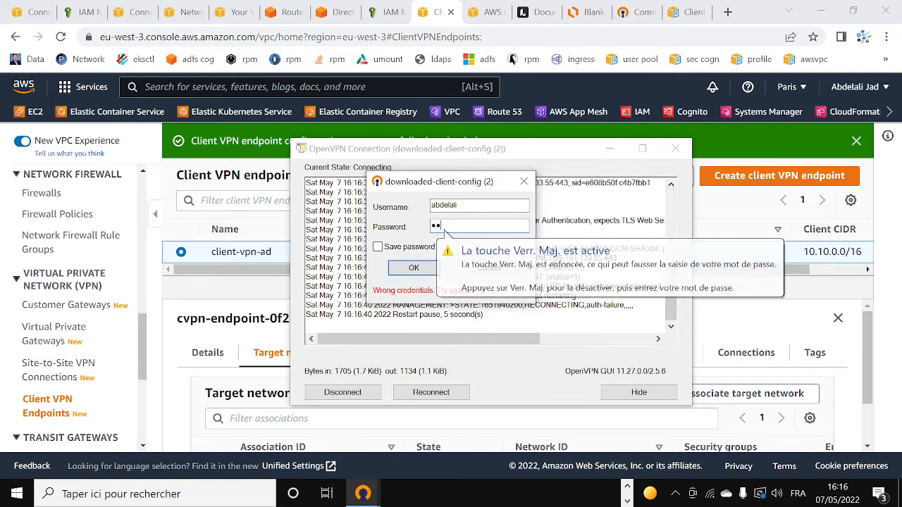
pyautogui.write('•')
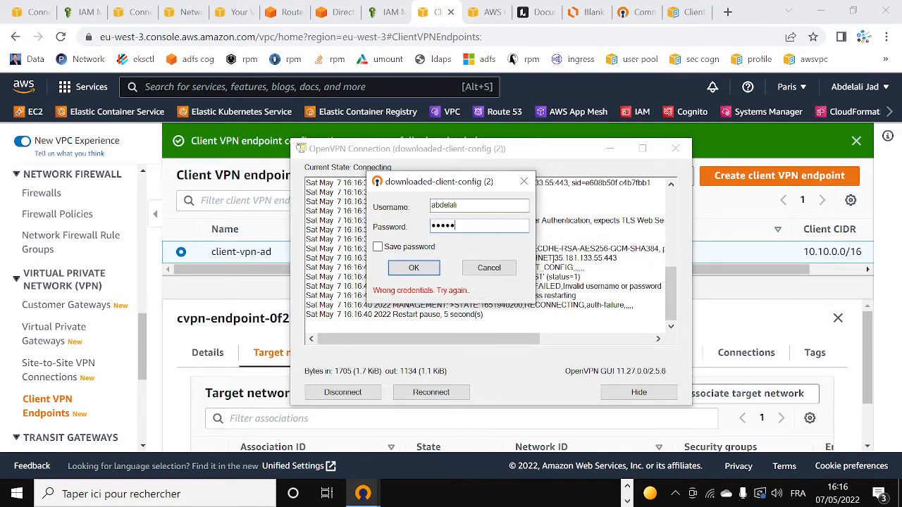
pyautogui.press('BackSpace')
pyautogui.press('BackSpace')
pyautogui.press('BackSpace')
pyautogui.press('BackSpace')
pyautogui.press('capslock')
pyautogui.write('•')
pyautogui.press('capslock')
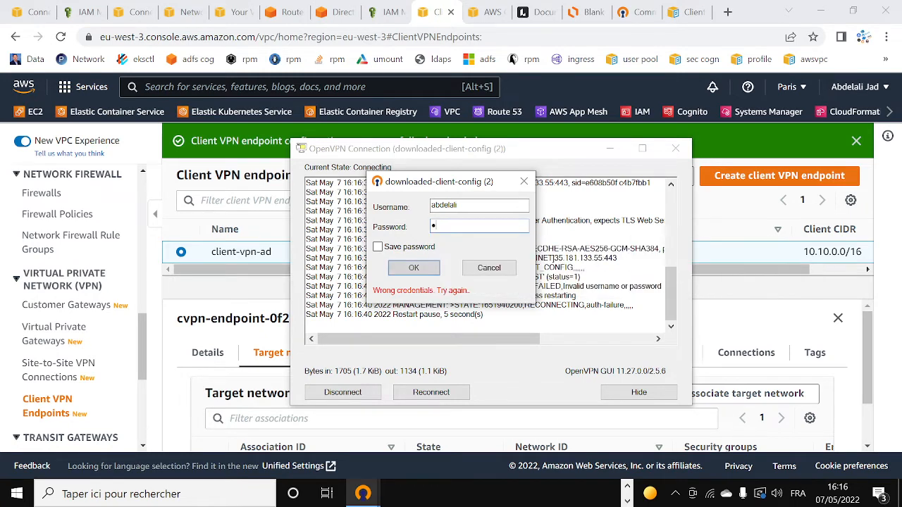
pyautogui.write('•')
pyautogui.press('capslock')
pyautogui.press('capslock')
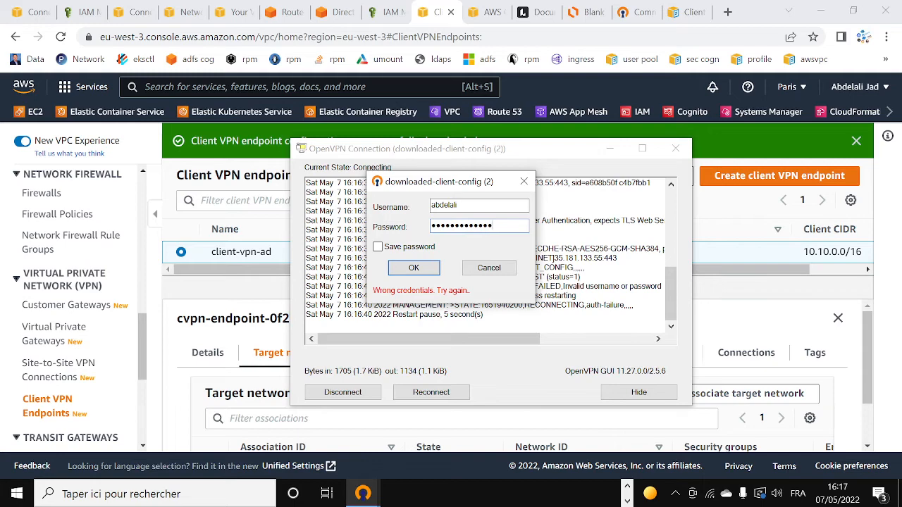
pyautogui.click(425, 266)
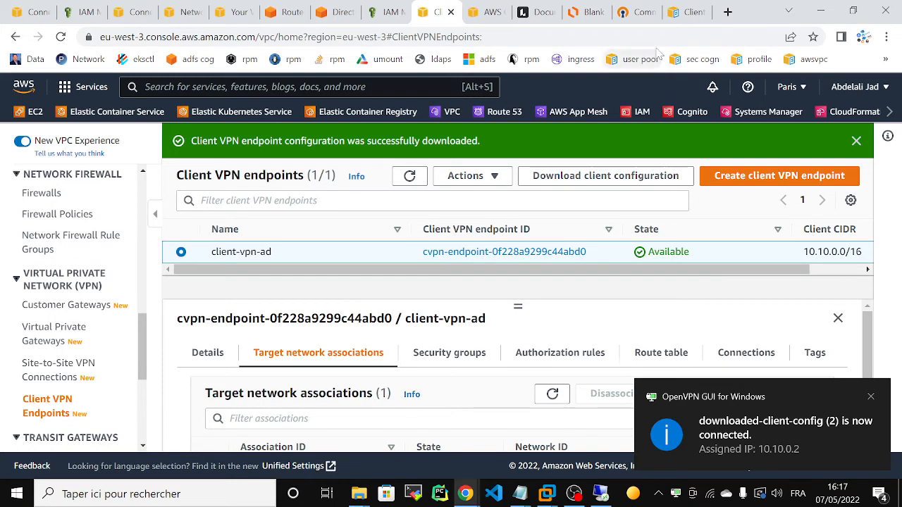
# Load the Google home page in a new Chrome tab.
pyautogui.click(728, 12)
pyautogui.write('g')
pyautogui.press('Return')
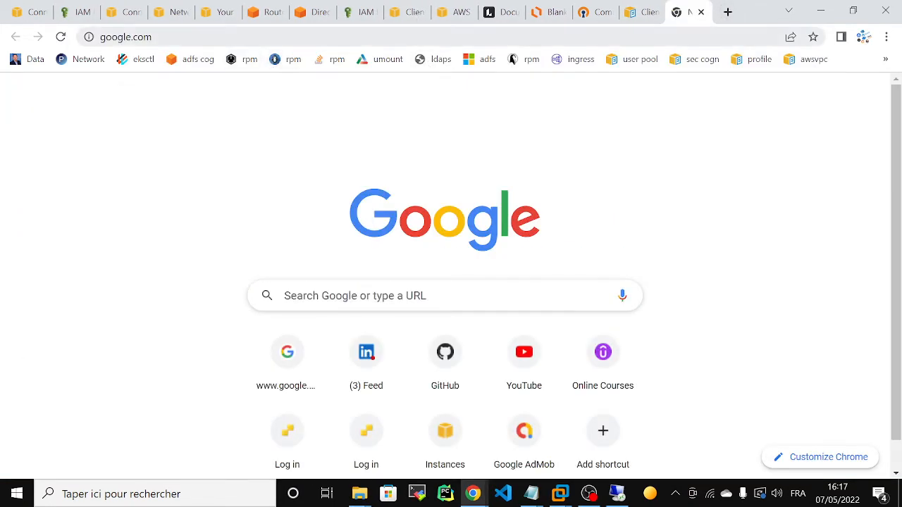
pyautogui.click(212, 142)
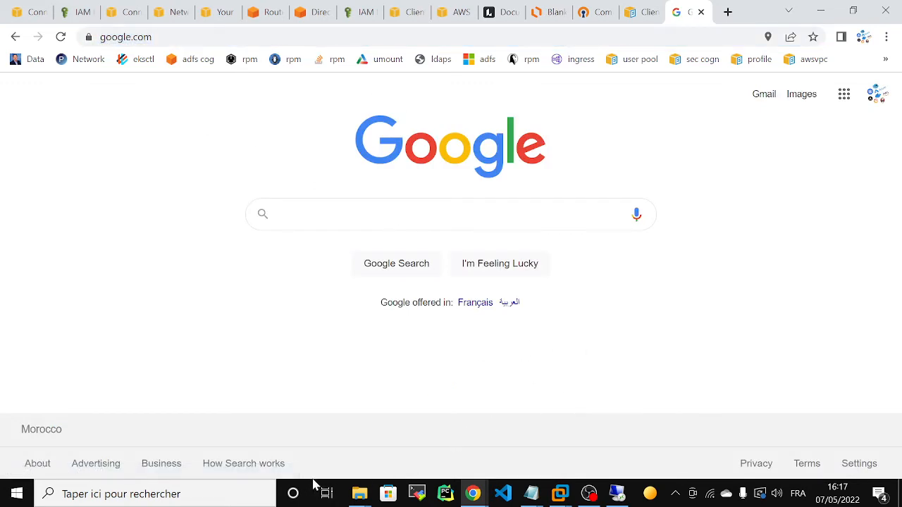
# Launch Command Prompt and begin a ping command, then return to the AWS console tab.
pyautogui.moveTo(363, 500)
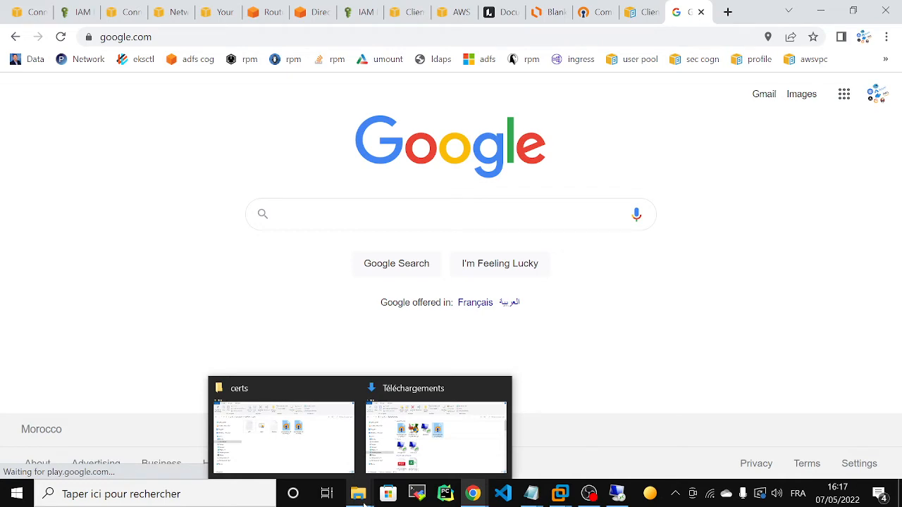
pyautogui.click(203, 501)
pyautogui.write('cmd')
pyautogui.press('Return')
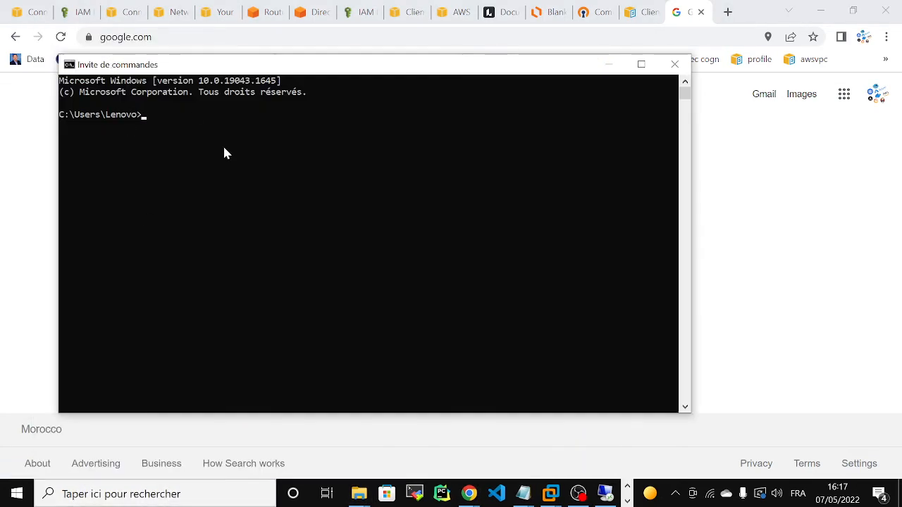
pyautogui.write('ping')
pyautogui.hotkey('ctrl', 'v')
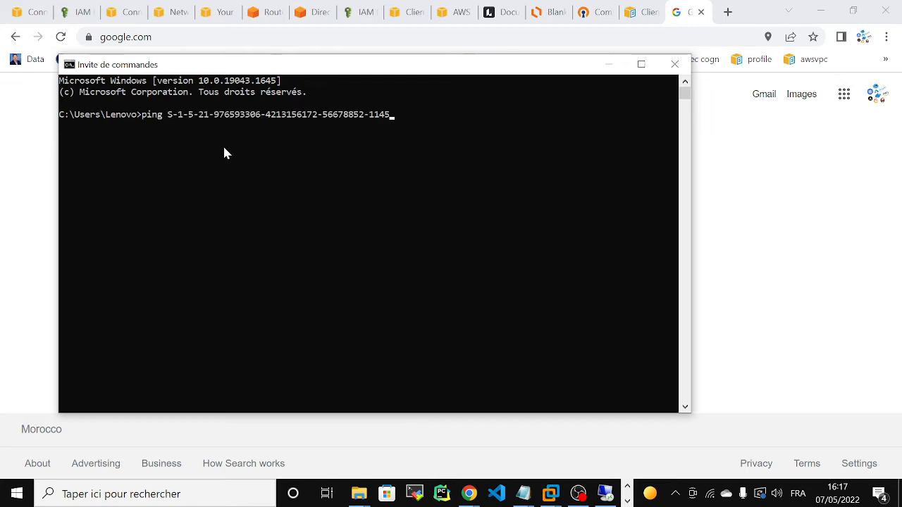
pyautogui.press('BackSpace')
pyautogui.press('BackSpace')
pyautogui.press('BackSpace')
pyautogui.press('BackSpace')
pyautogui.press('BackSpace')
pyautogui.press('BackSpace')
pyautogui.press('BackSpace')
pyautogui.press('BackSpace')
pyautogui.press('BackSpace')
pyautogui.press('BackSpace')
pyautogui.press('BackSpace')
pyautogui.press('BackSpace')
pyautogui.press('BackSpace')
pyautogui.press('BackSpace')
pyautogui.press('BackSpace')
pyautogui.press('BackSpace')
pyautogui.press('BackSpace')
pyautogui.press('BackSpace')
pyautogui.press('BackSpace')
pyautogui.press('BackSpace')
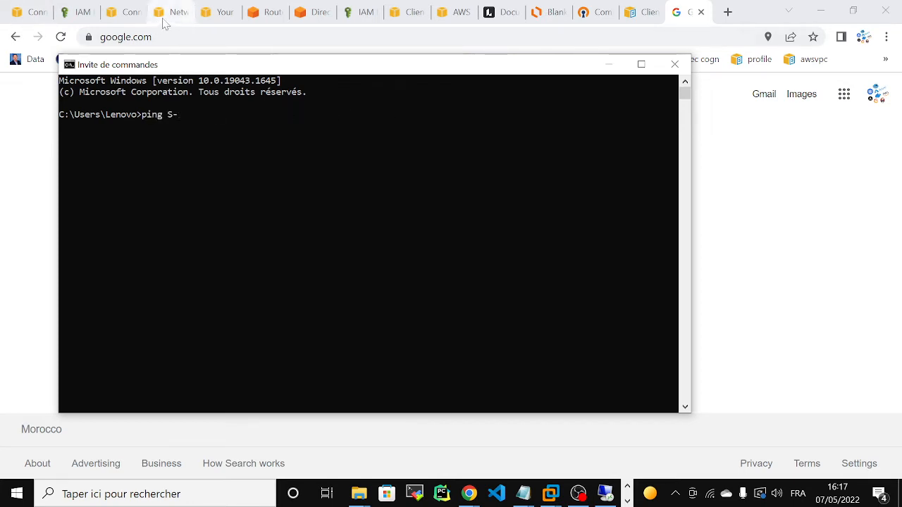
pyautogui.click(28, 12)
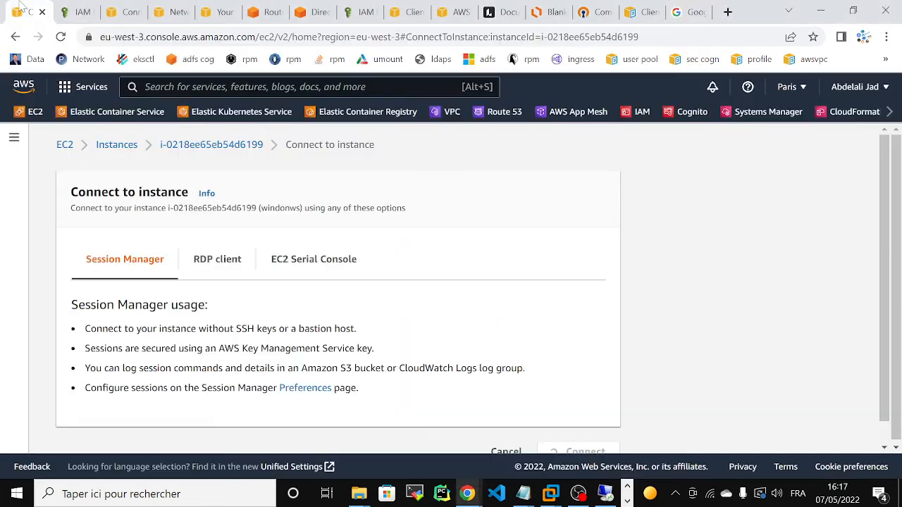
# Open ec2-vpn from the Instances list and copy its private IPv4 address 16.10.0.247.
pyautogui.click(106, 148)
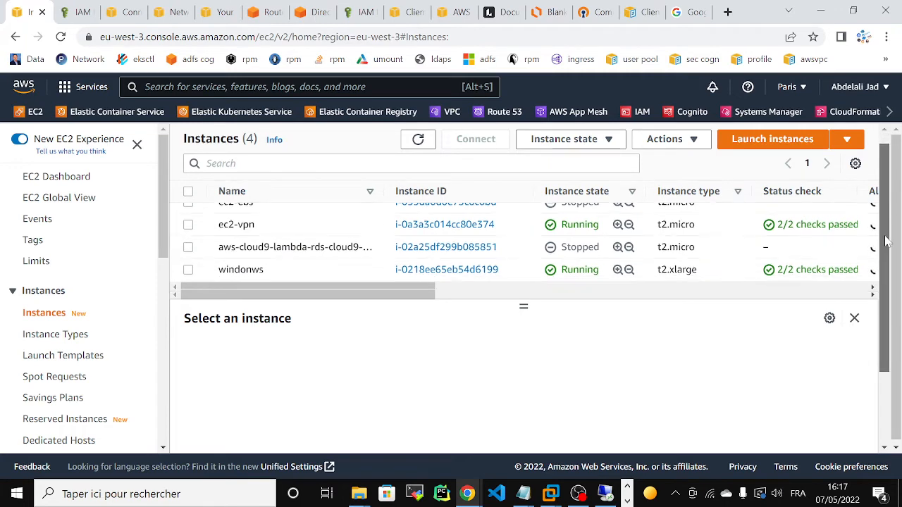
pyautogui.click(431, 238)
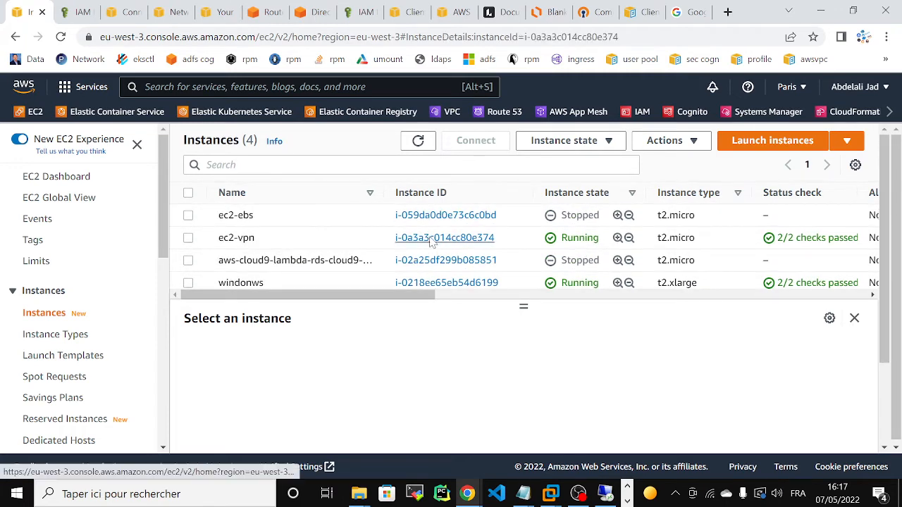
pyautogui.click(648, 262)
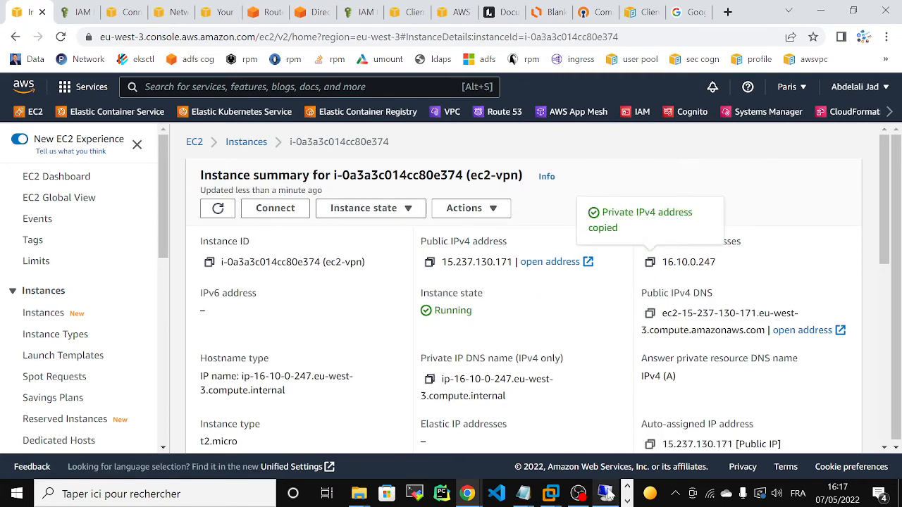
pyautogui.click(627, 501)
pyautogui.click(362, 493)
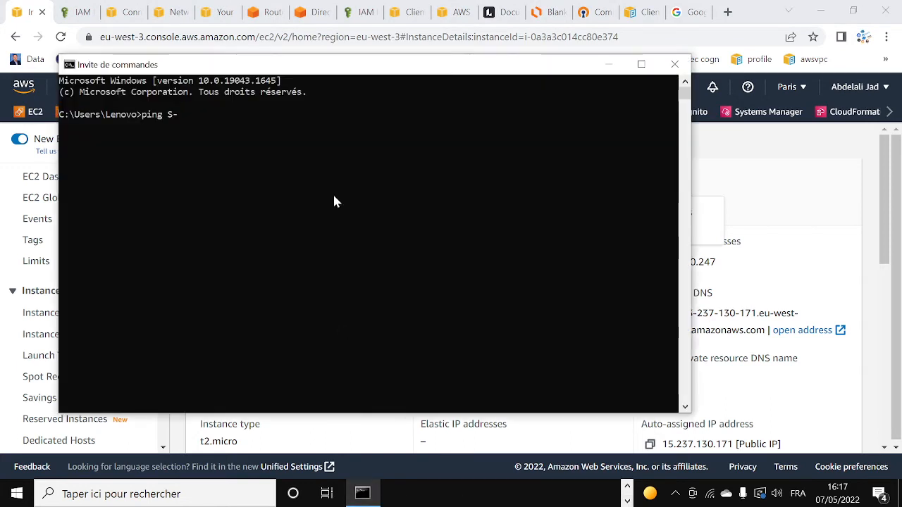
# Ping 16.10.0.247 from Command Prompt, getting 3/3 replies, then close the window.
pyautogui.write('ping')
pyautogui.hotkey('ctrl', 'v')
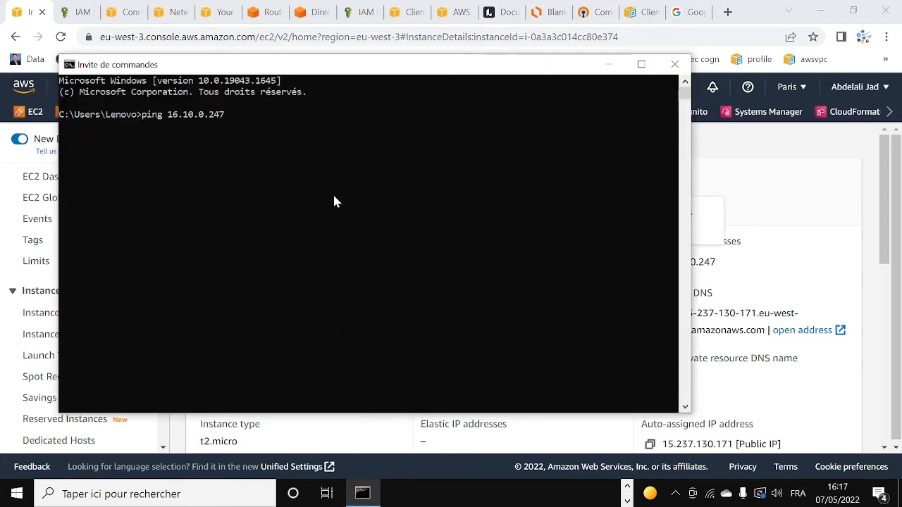
pyautogui.press('Return')
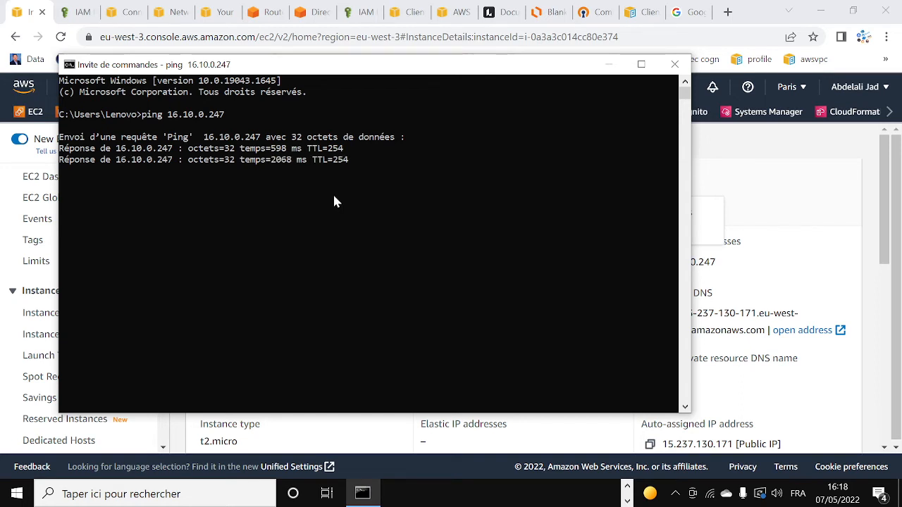
pyautogui.hotkey('ctrl', 'c')
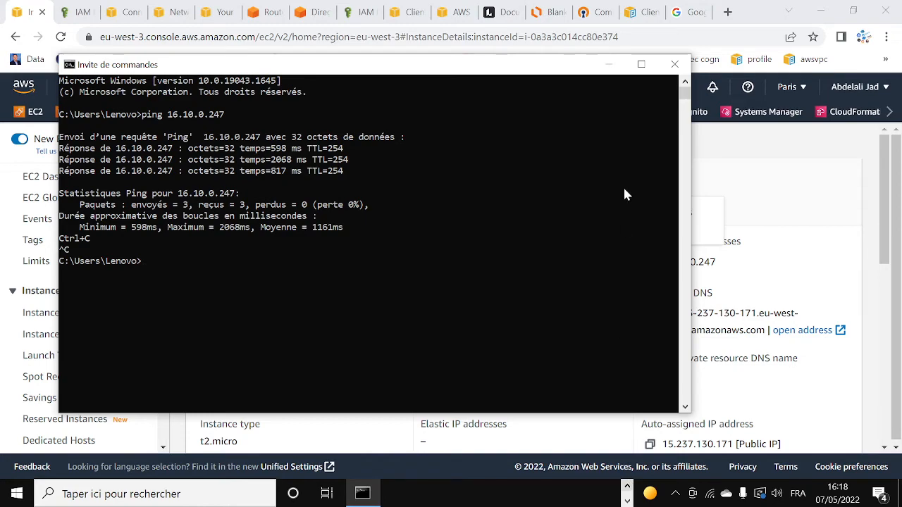
pyautogui.click(674, 64)
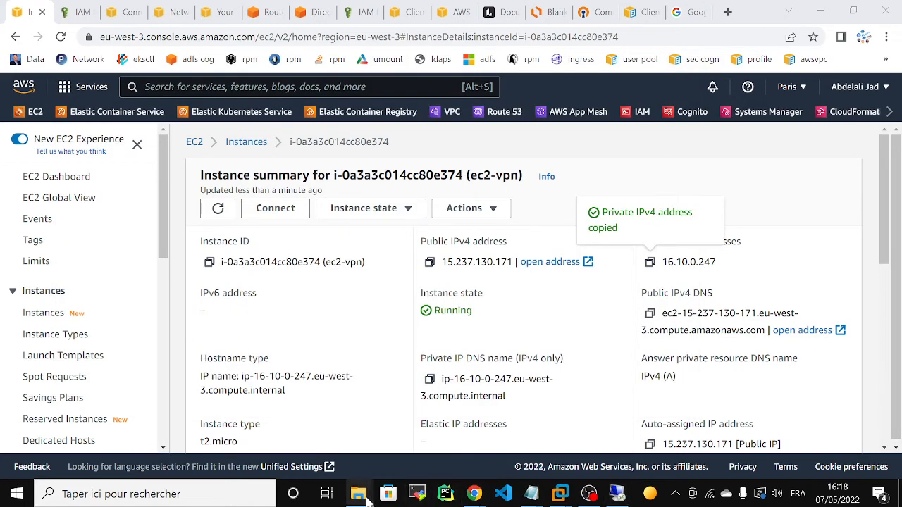
# Open a Command Prompt in the Downloads folder via its address bar.
pyautogui.moveTo(360, 497)
pyautogui.click(384, 430)
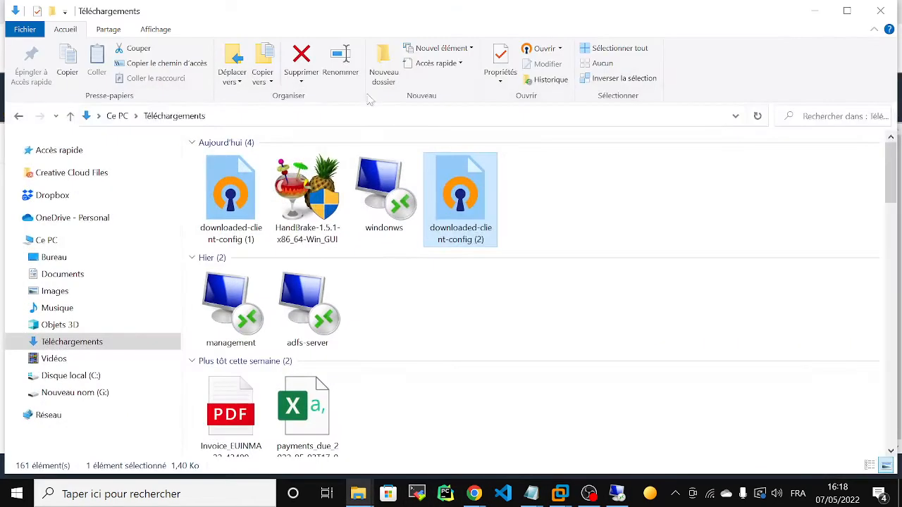
pyautogui.click(359, 118)
pyautogui.write('cmd')
pyautogui.press('Return')
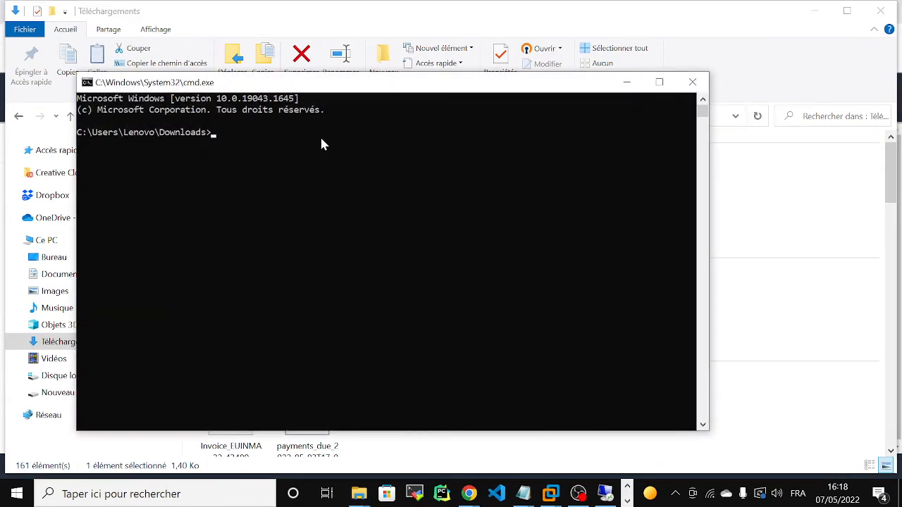
pyautogui.write('ssh e')
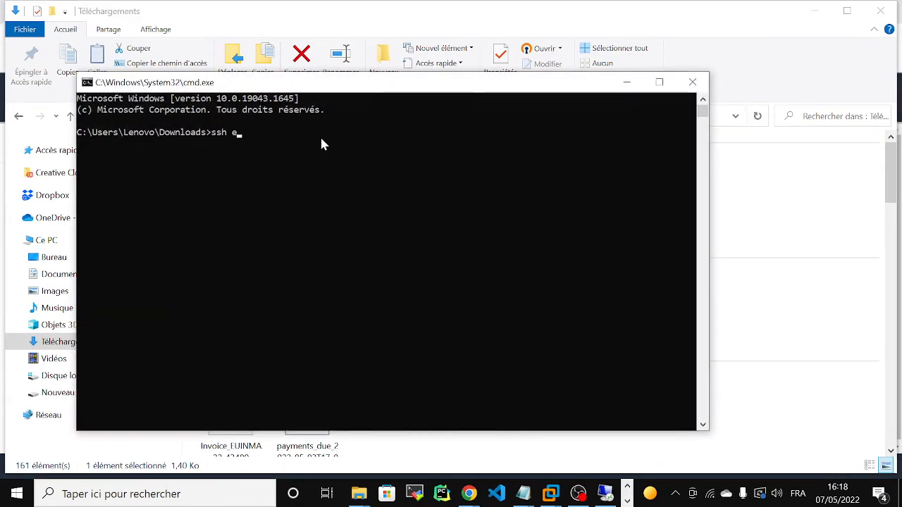
pyautogui.write('c2-user@')
pyautogui.hotkey('ctrl', 'v')
pyautogui.write('-i')
pyautogui.write(' "S')
pyautogui.press('Tab')
pyautogui.press('Return')
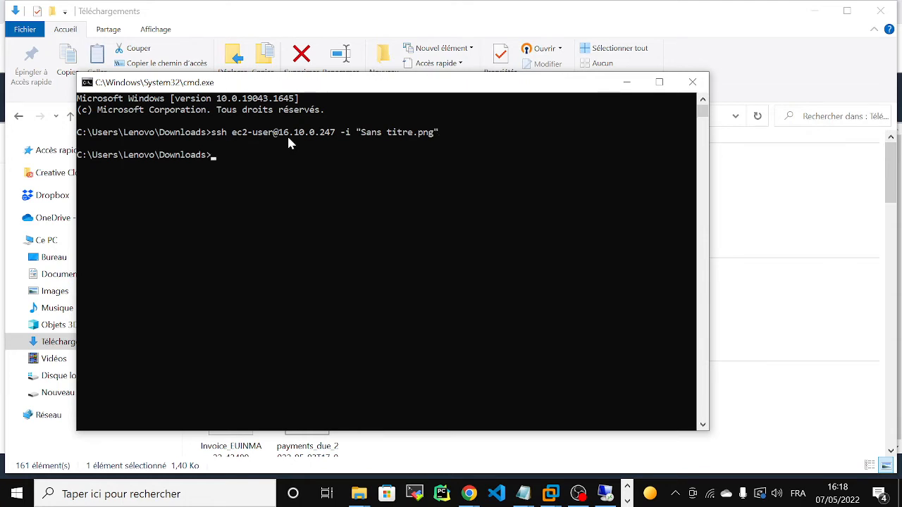
pyautogui.press('Up')
pyautogui.press('BackSpace')
pyautogui.press('BackSpace')
pyautogui.press('BackSpace')
pyautogui.press('BackSpace')
pyautogui.press('BackSpace')
pyautogui.press('BackSpace')
pyautogui.press('BackSpace')
pyautogui.press('BackSpace')
pyautogui.press('BackSpace')
pyautogui.press('BackSpace')
pyautogui.press('BackSpace')
pyautogui.press('BackSpace')
pyautogui.press('BackSpace')
pyautogui.press('BackSpace')
pyautogui.press('BackSpace')
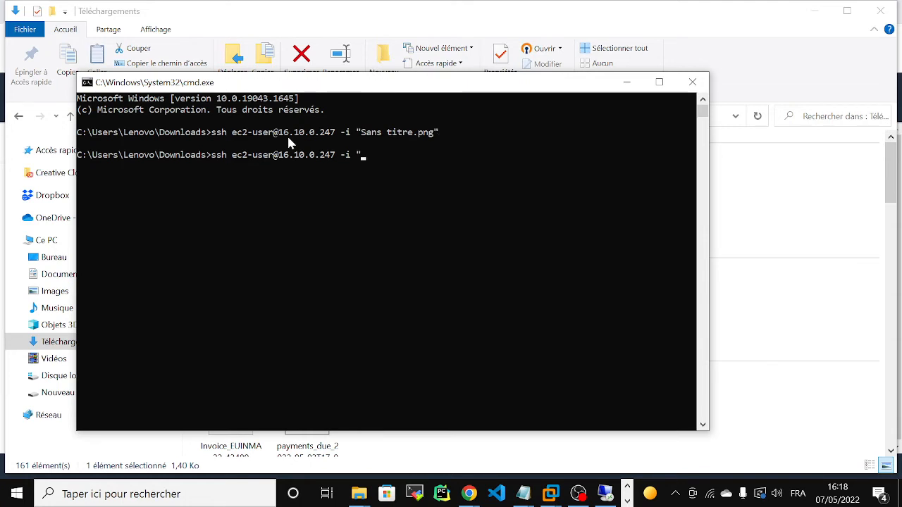
pyautogui.write('ss')
pyautogui.press('Tab')
pyautogui.press('Return')
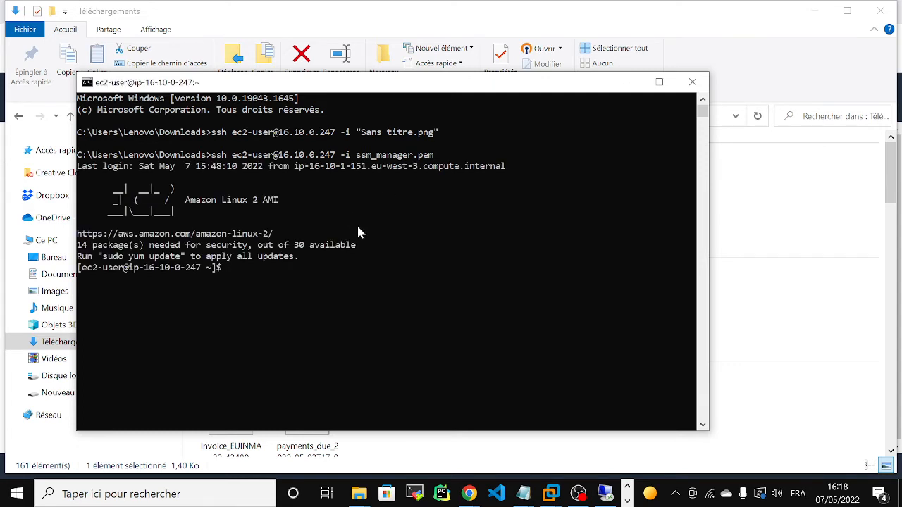
# Disconnect the downloaded-client-config (2) VPN profile from the OpenVPN tray menu.
pyautogui.click(676, 494)
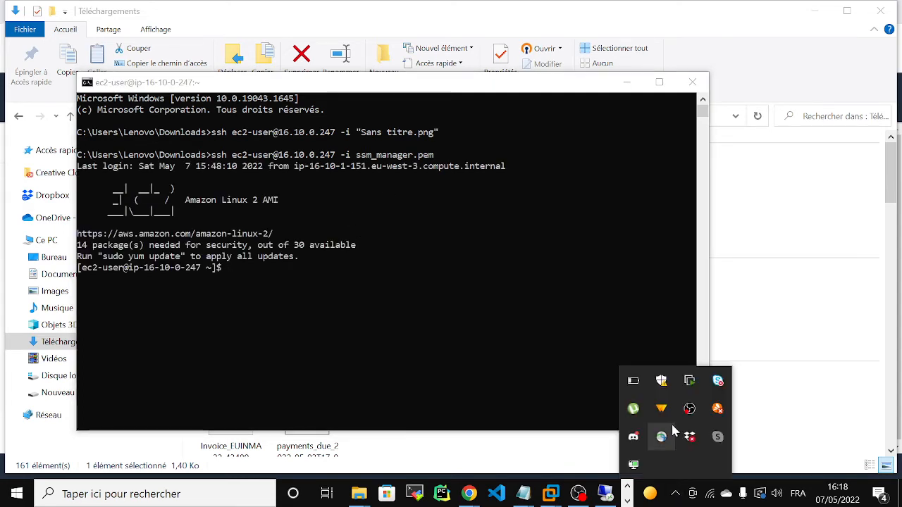
pyautogui.rightClick(633, 465)
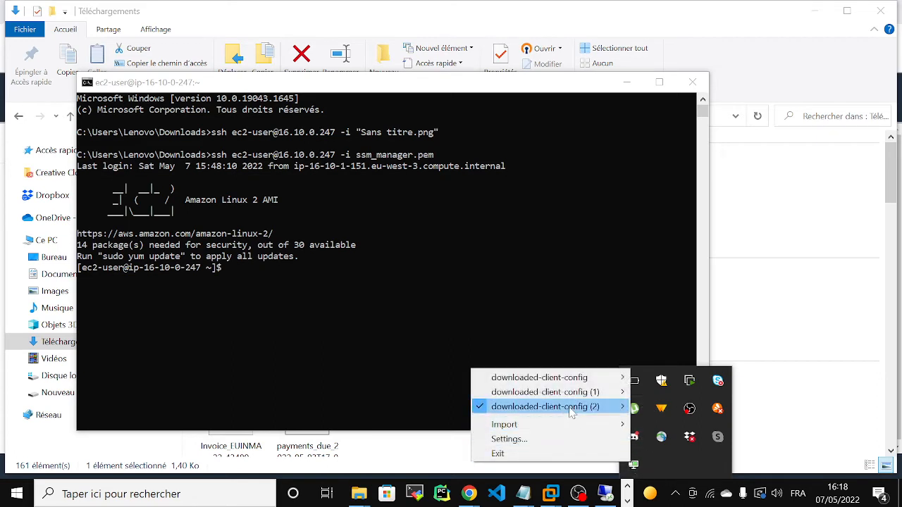
pyautogui.moveTo(571, 407)
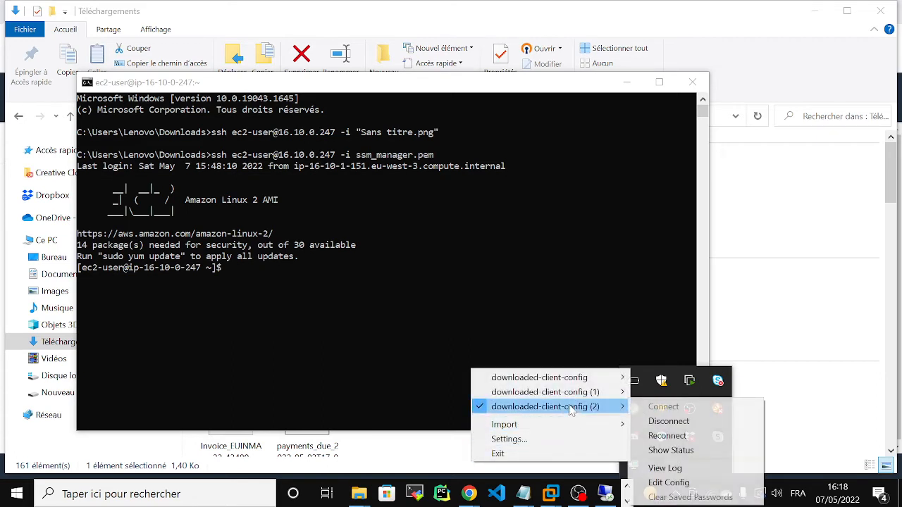
pyautogui.click(668, 422)
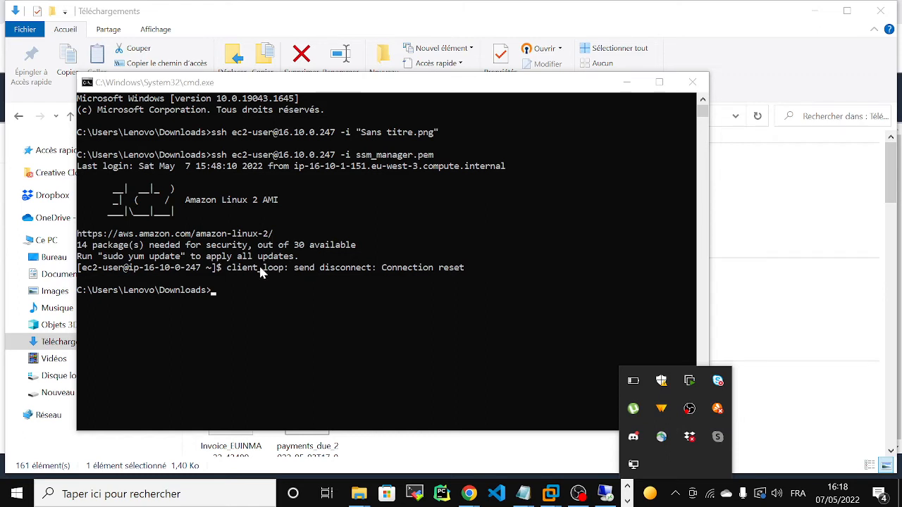
# Reconnect the profile with a new VPN username and password, receiving IP 10.10.0.34.
pyautogui.rightClick(633, 465)
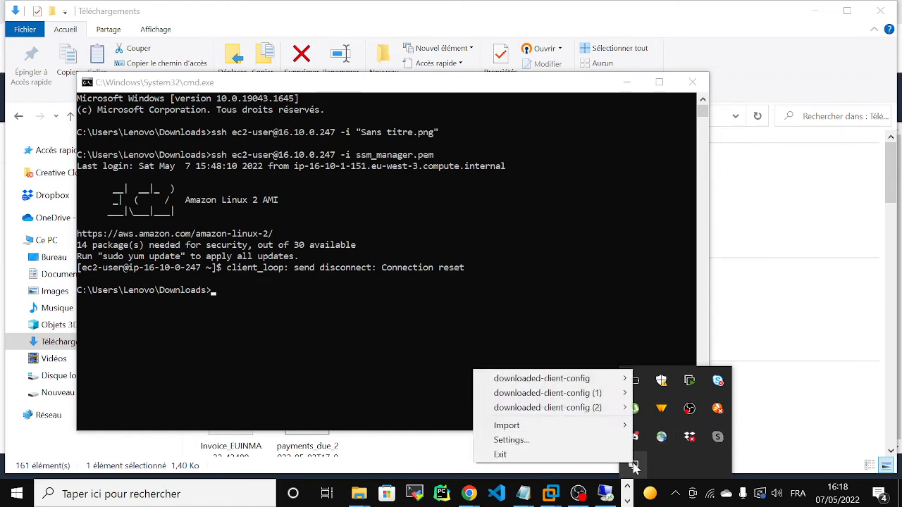
pyautogui.moveTo(579, 413)
pyautogui.click(668, 408)
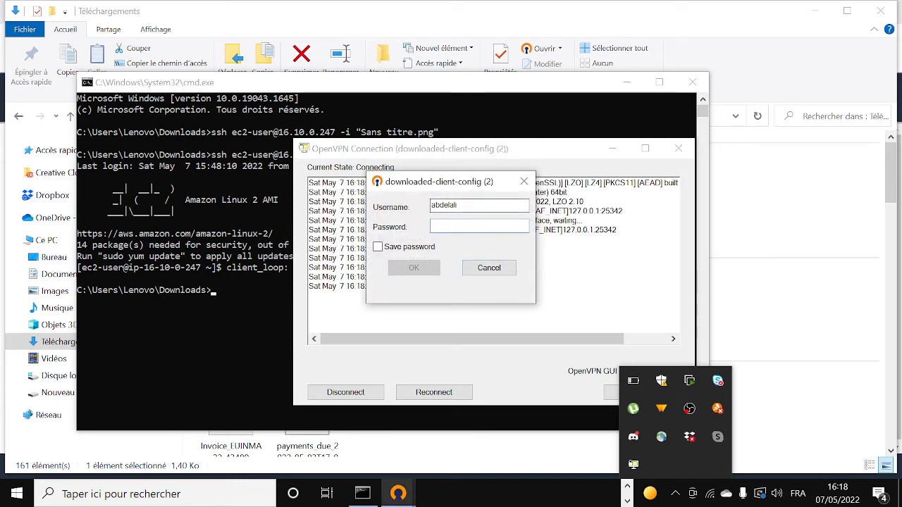
pyautogui.moveTo(462, 206); pyautogui.dragTo(394, 207)
pyautogui.press('BackSpace')
pyautogui.write('jad')
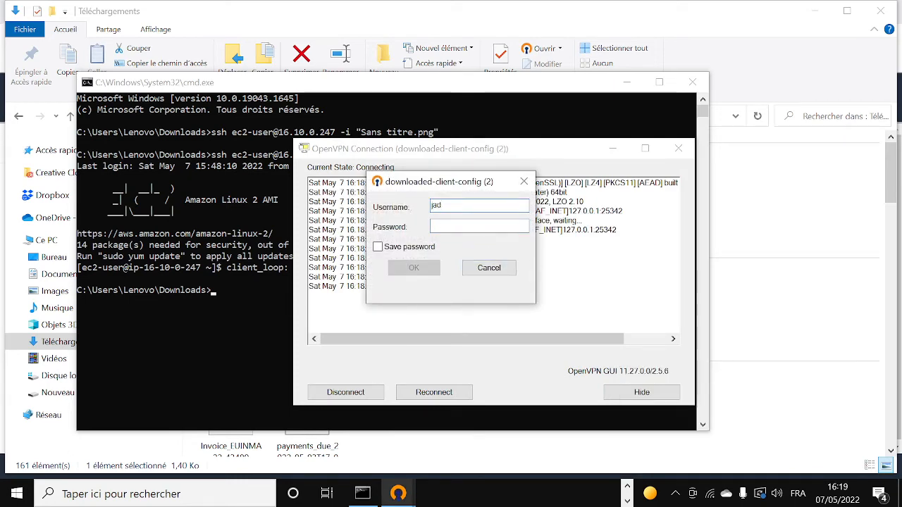
pyautogui.press('Tab')
pyautogui.write('••')
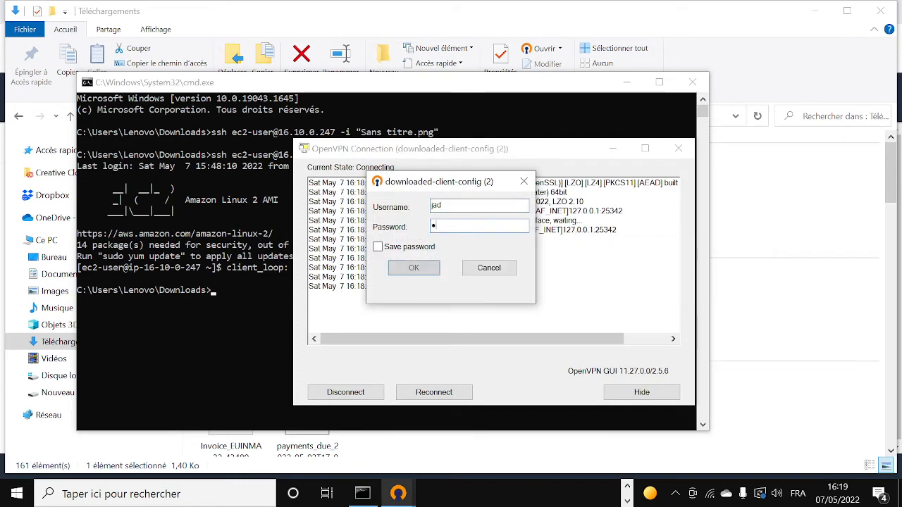
pyautogui.write('•')
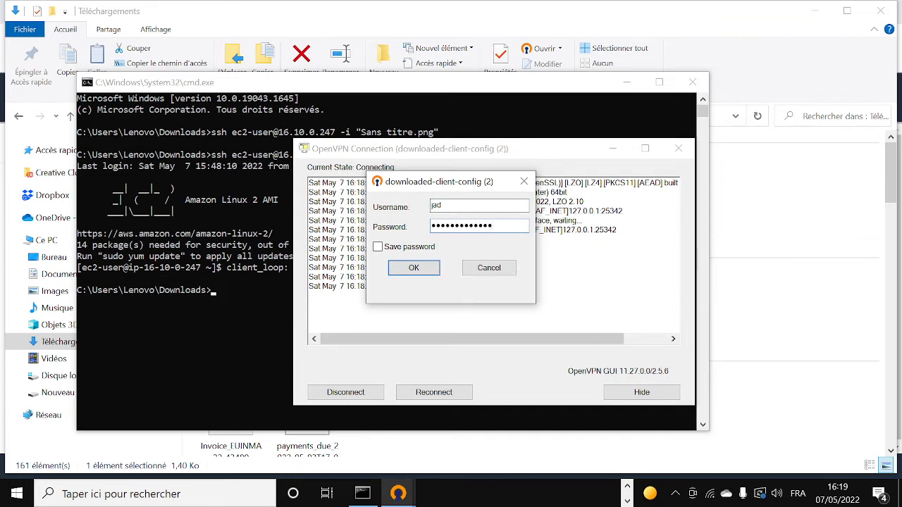
pyautogui.press('Return')
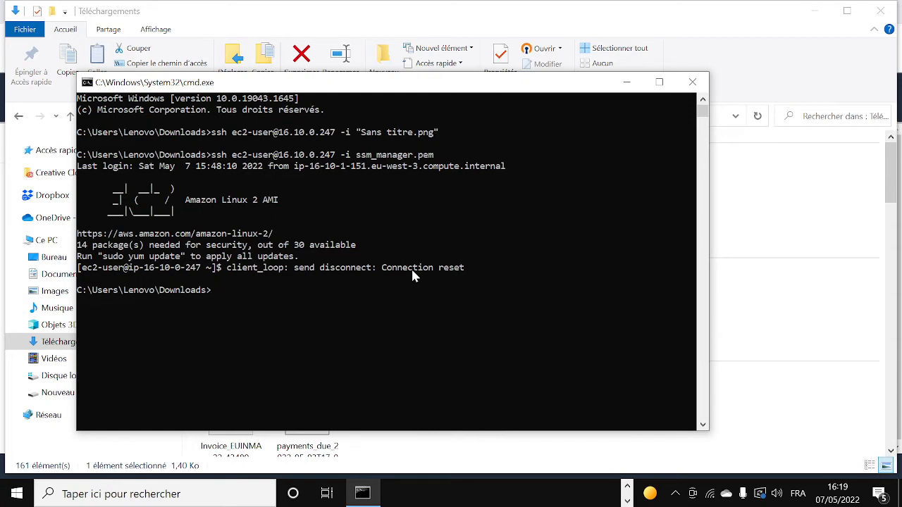
# Ping 16.10.0.247 from Command Prompt, which times out with 100% packet loss.
pyautogui.press('Up')
pyautogui.press('Up')
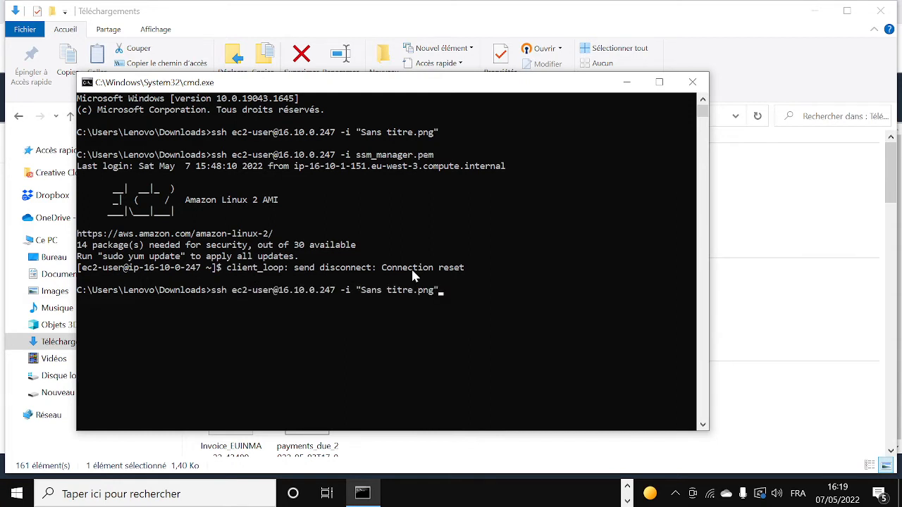
pyautogui.press('Down')
pyautogui.press('BackSpace')
pyautogui.press('BackSpace')
pyautogui.press('BackSpace')
pyautogui.press('BackSpace')
pyautogui.press('BackSpace')
pyautogui.press('BackSpace')
pyautogui.press('BackSpace')
pyautogui.press('BackSpace')
pyautogui.press('BackSpace')
pyautogui.press('BackSpace')
pyautogui.press('BackSpace')
pyautogui.press('BackSpace')
pyautogui.press('BackSpace')
pyautogui.press('BackSpace')
pyautogui.press('BackSpace')
pyautogui.press('BackSpace')
pyautogui.press('BackSpace')
pyautogui.press('BackSpace')
pyautogui.press('BackSpace')
pyautogui.press('BackSpace')
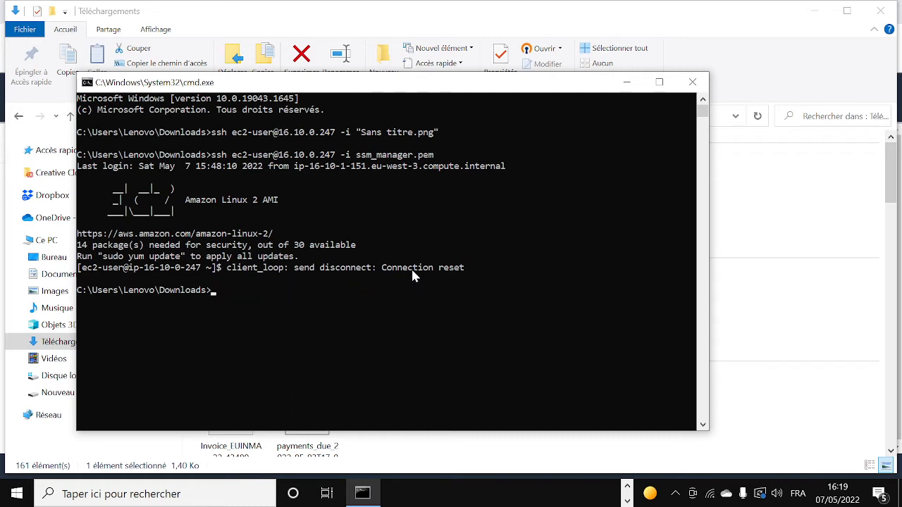
pyautogui.write('ping 16.10.0.247')
pyautogui.press('Return')
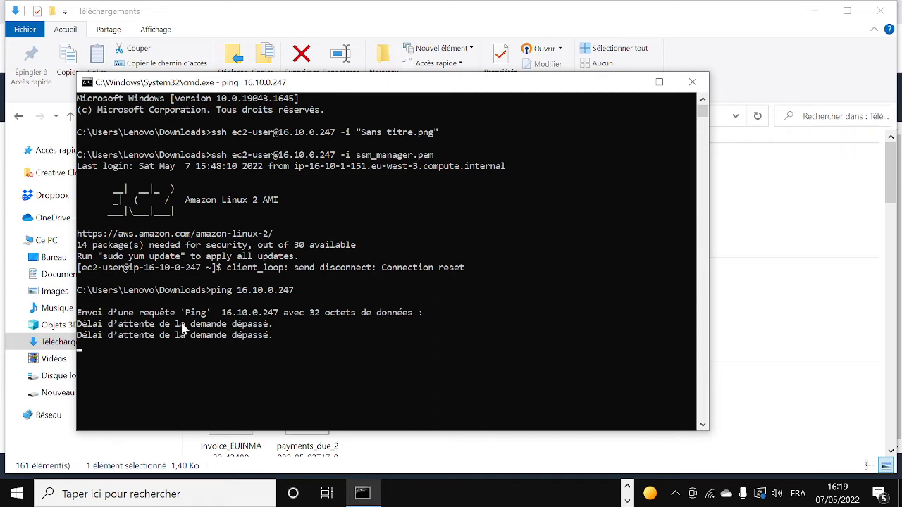
pyautogui.hotkey('ctrl', 'c')
# Retry the ssm_manager.pem SSH login, abort it, clear the console, and return to the ec2-vpn page.
pyautogui.press('Up')
pyautogui.press('Up')
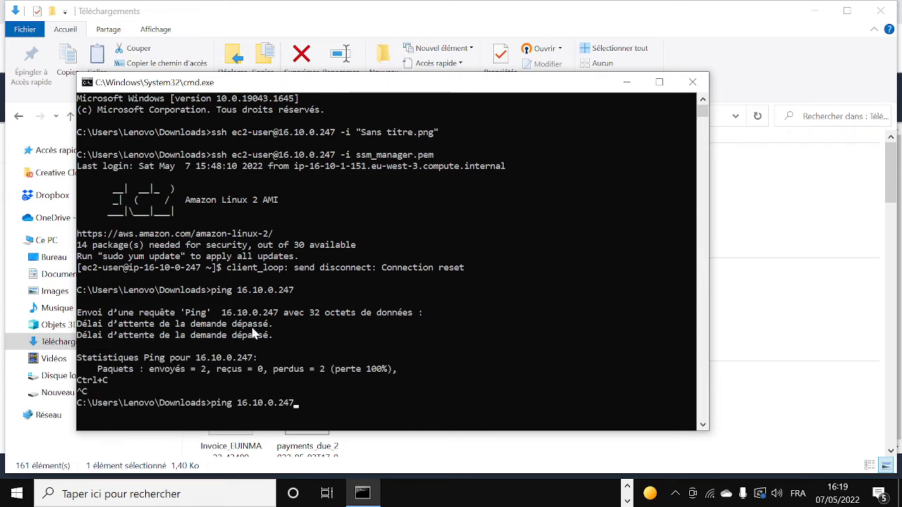
pyautogui.press('Return')
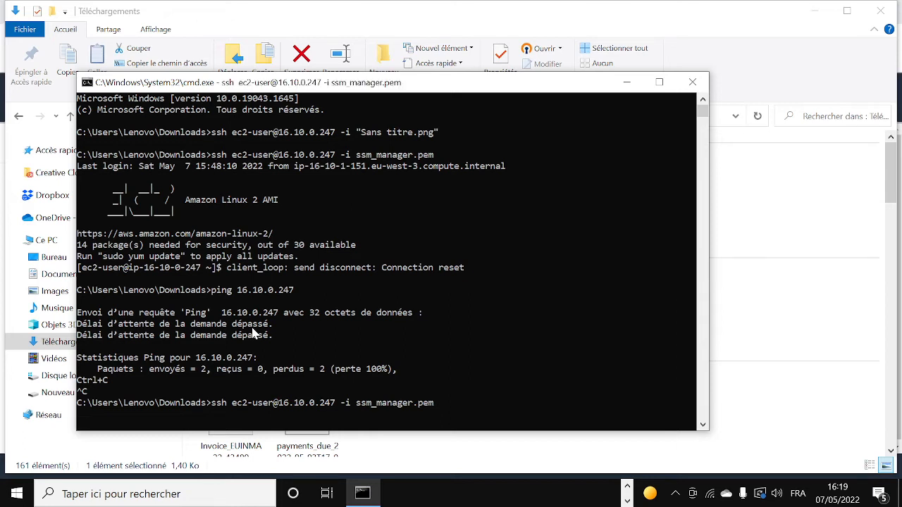
pyautogui.hotkey('ctrl', 'c')
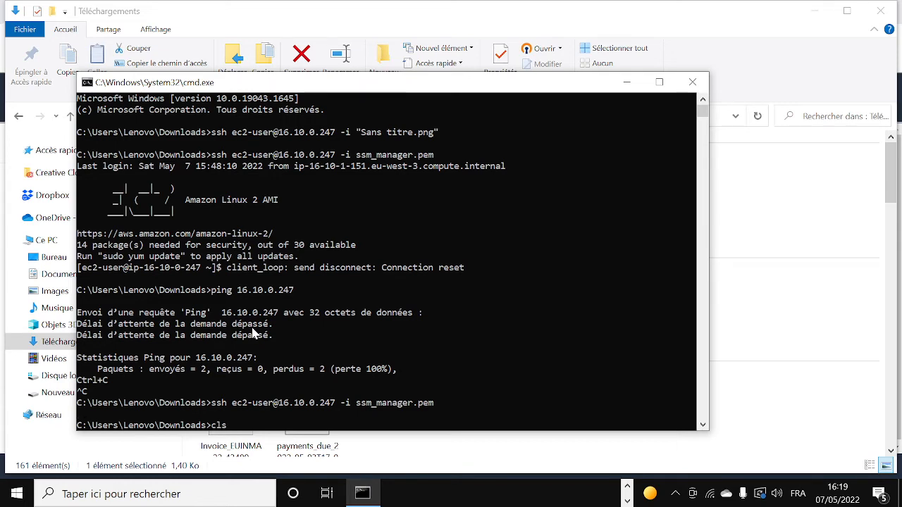
pyautogui.press('Return')
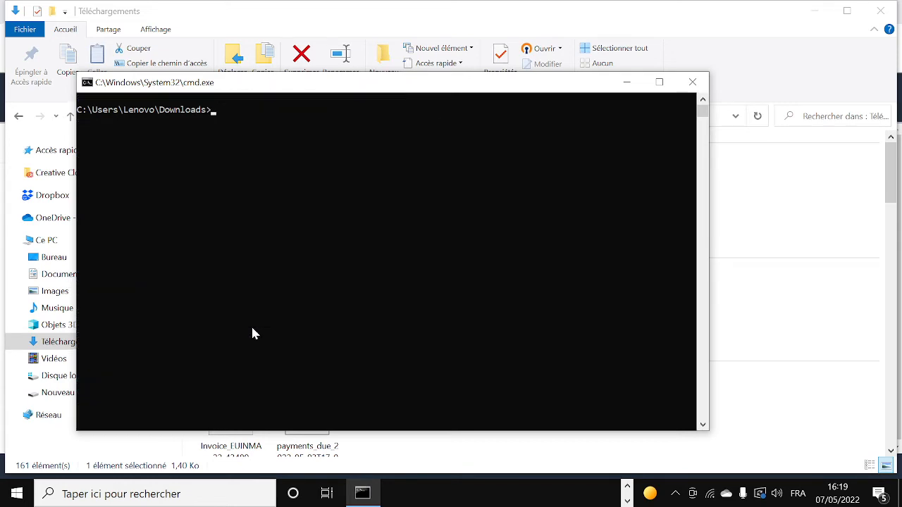
pyautogui.click(626, 82)
pyautogui.click(815, 11)
pyautogui.click(645, 263)
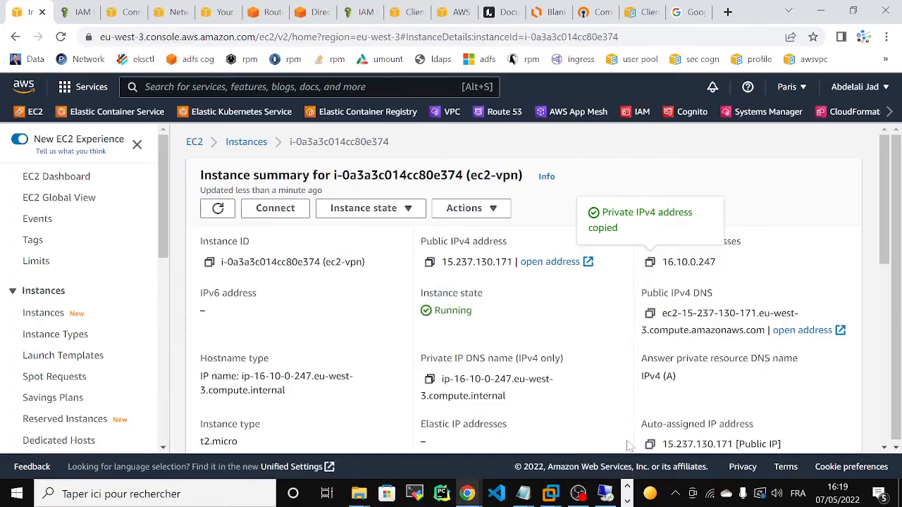
# In the remote session, add the VPN user account to vpn-group and apply the change.
pyautogui.click(606, 493)
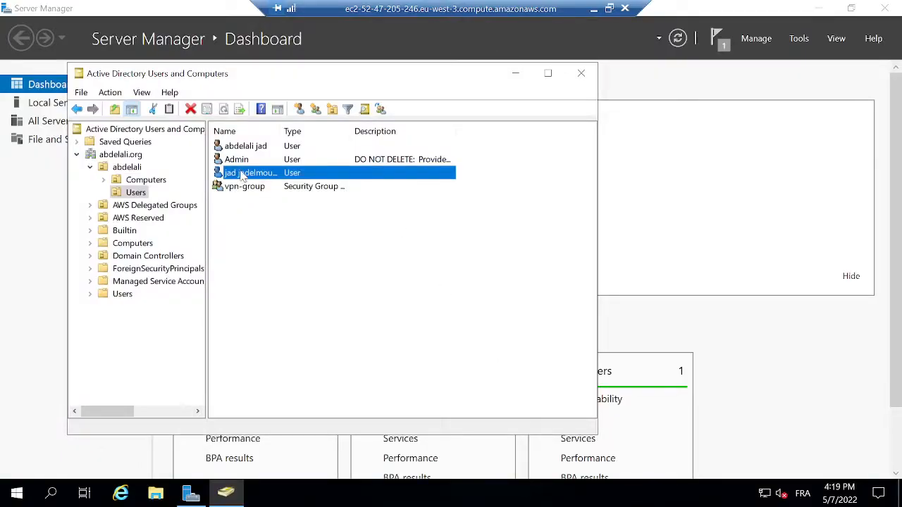
pyautogui.rightClick(303, 180)
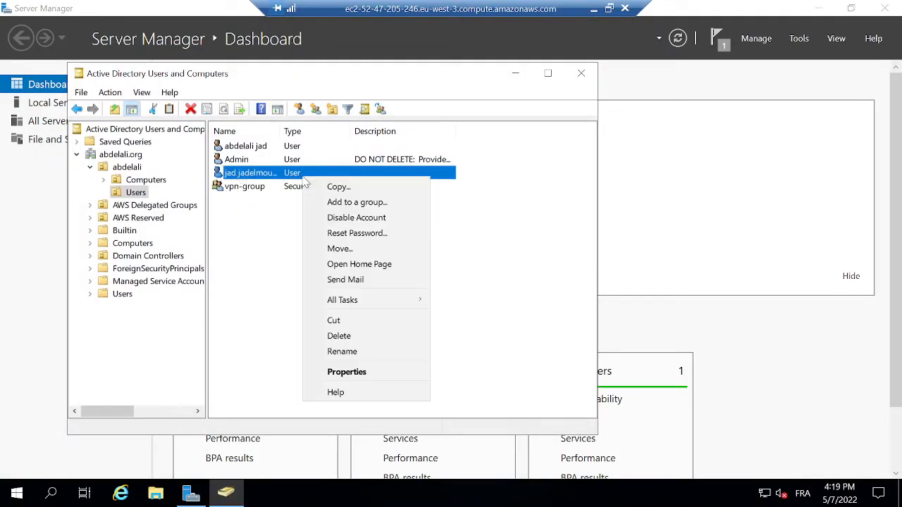
pyautogui.click(357, 372)
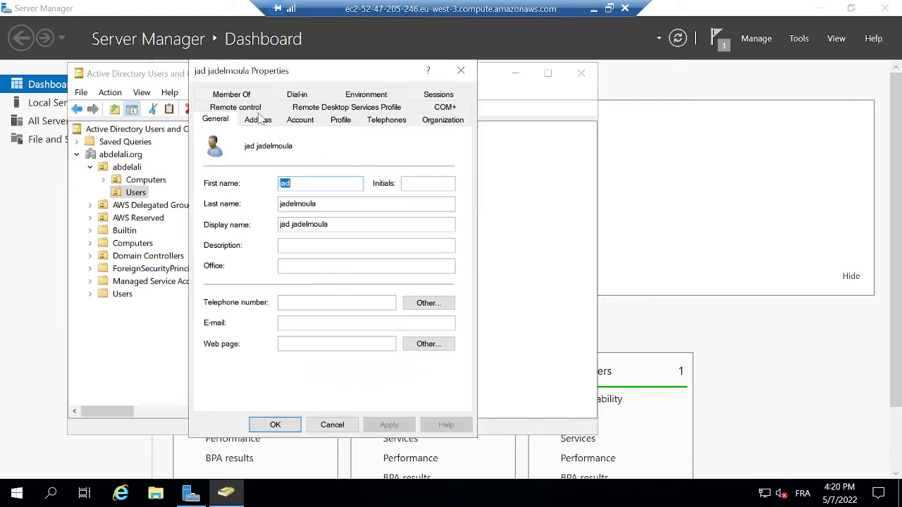
pyautogui.click(238, 95)
pyautogui.click(228, 293)
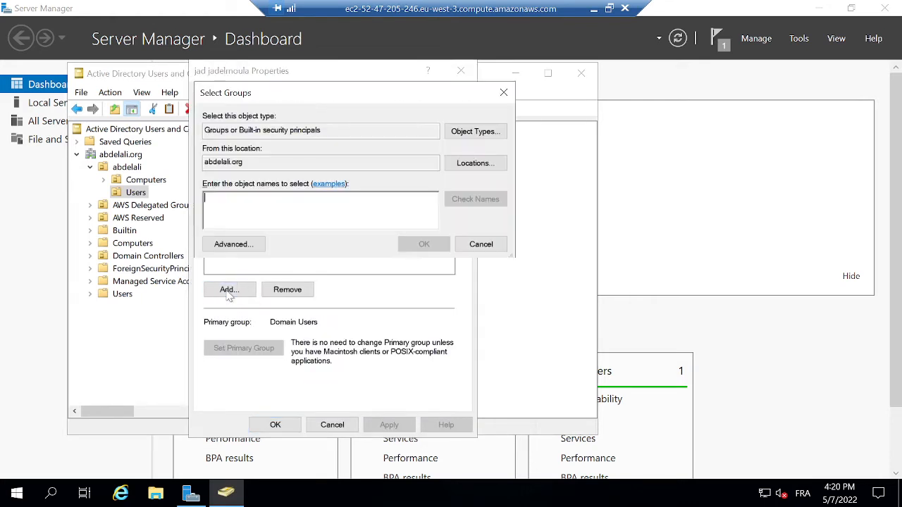
pyautogui.write('vp')
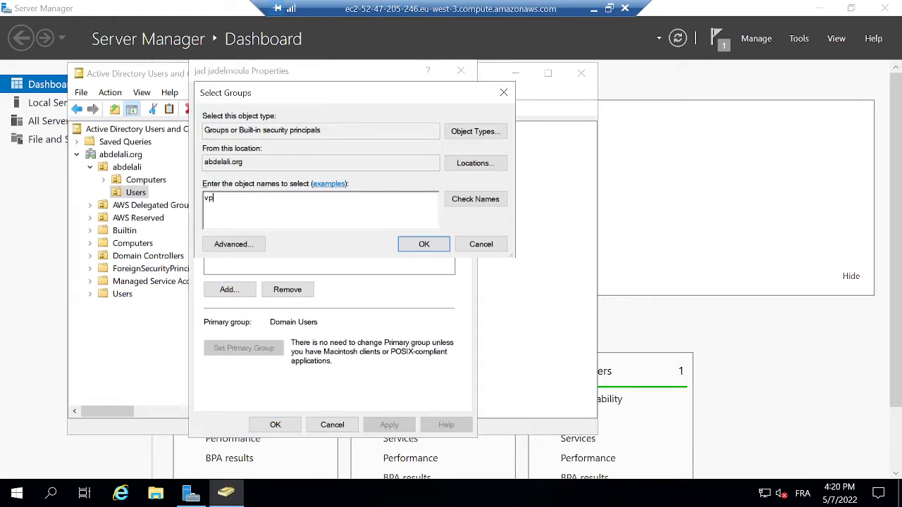
pyautogui.write('n-group')
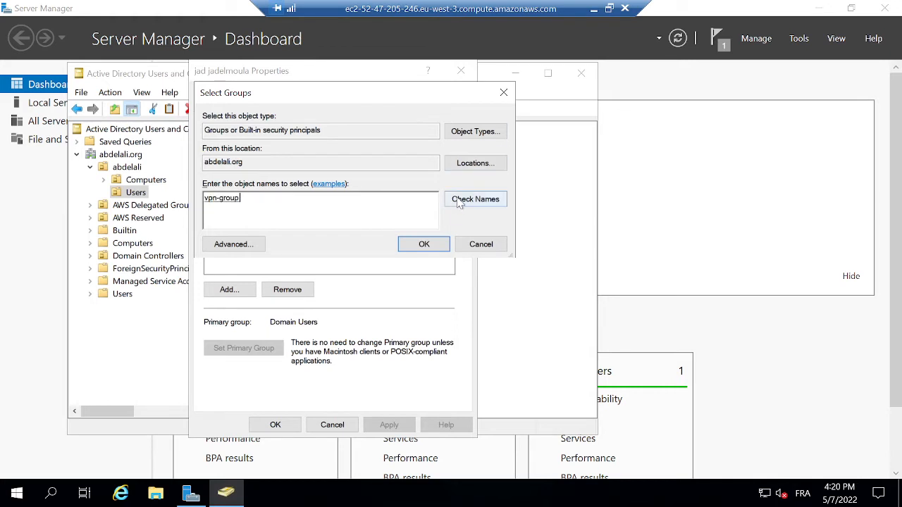
pyautogui.click(425, 247)
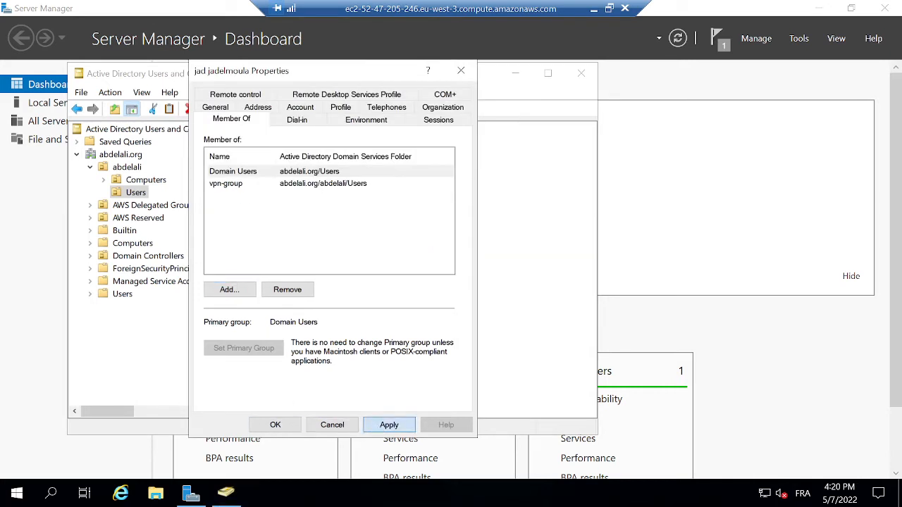
pyautogui.click(389, 425)
pyautogui.click(275, 425)
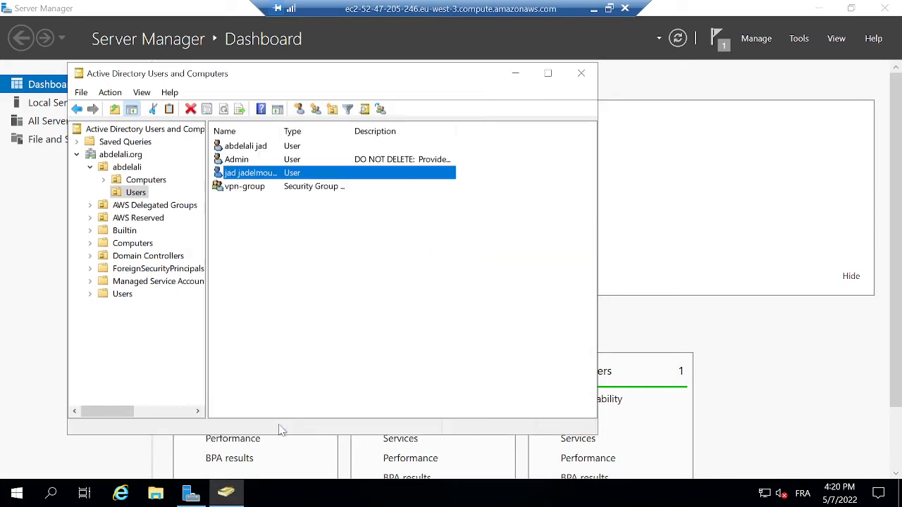
pyautogui.click(592, 9)
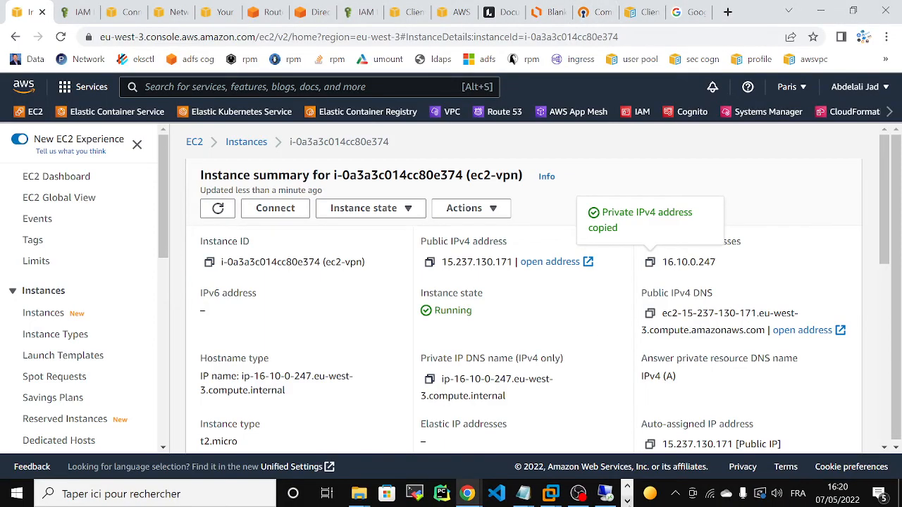
# Disconnect the downloaded-client-config (2) VPN profile from the OpenVPN tray menu.
pyautogui.click(627, 501)
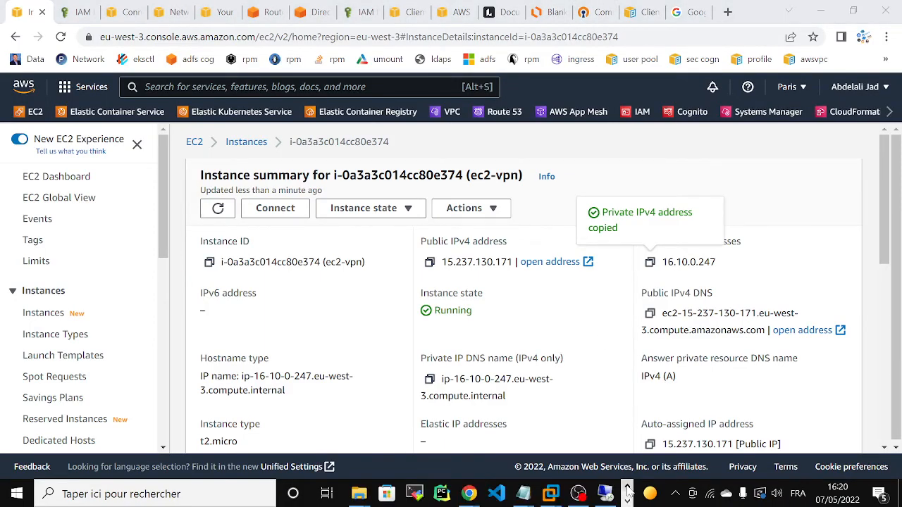
pyautogui.click(675, 493)
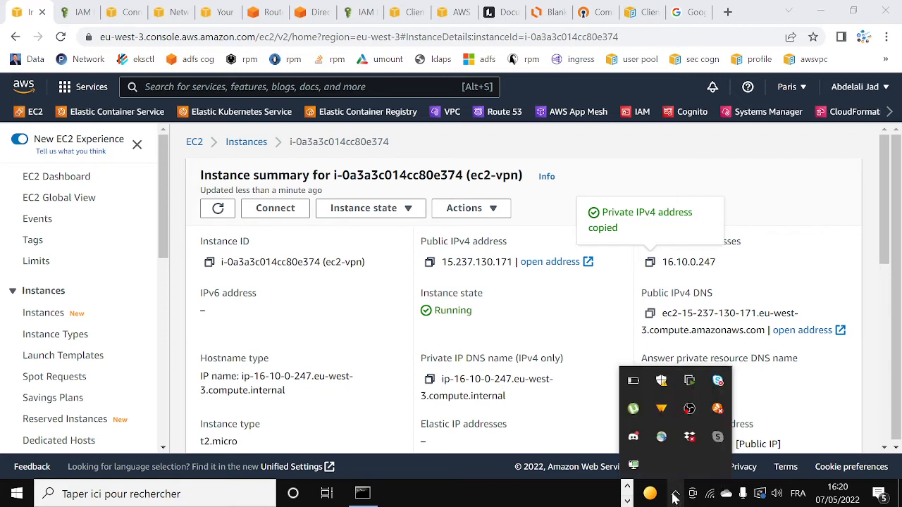
pyautogui.rightClick(633, 466)
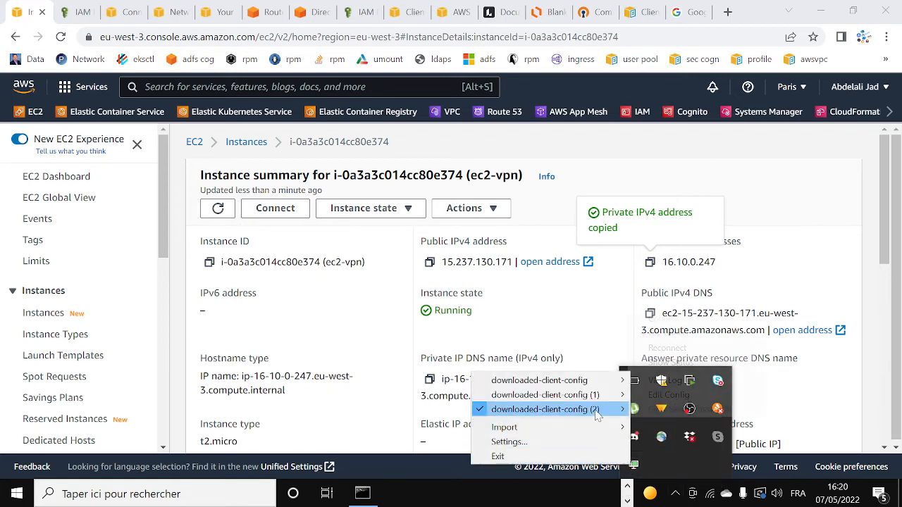
pyautogui.moveTo(600, 413)
pyautogui.click(664, 335)
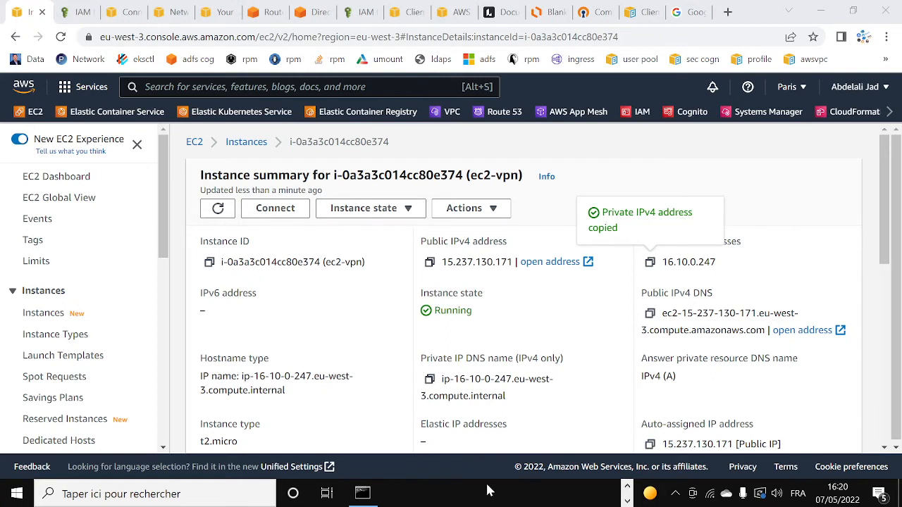
# Connect the profile again and submit the VPN user's password.
pyautogui.click(675, 494)
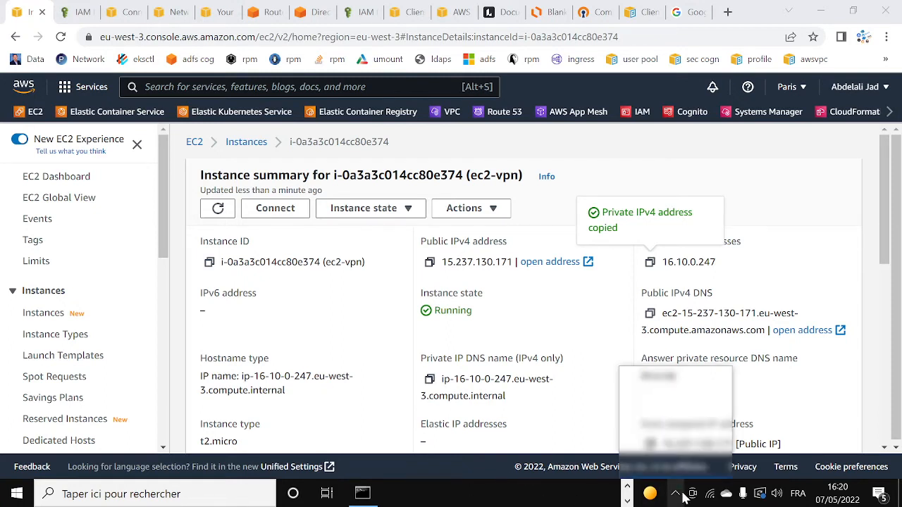
pyautogui.click(626, 486)
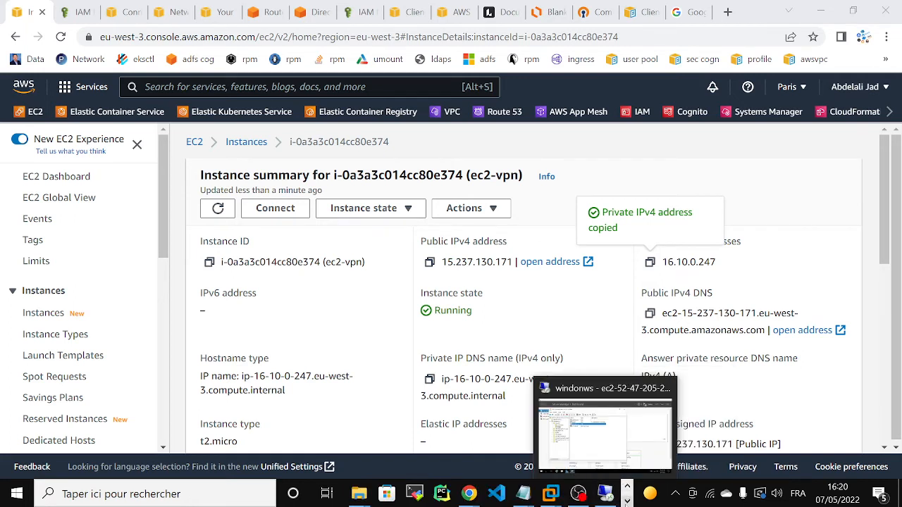
pyautogui.click(626, 501)
pyautogui.click(675, 494)
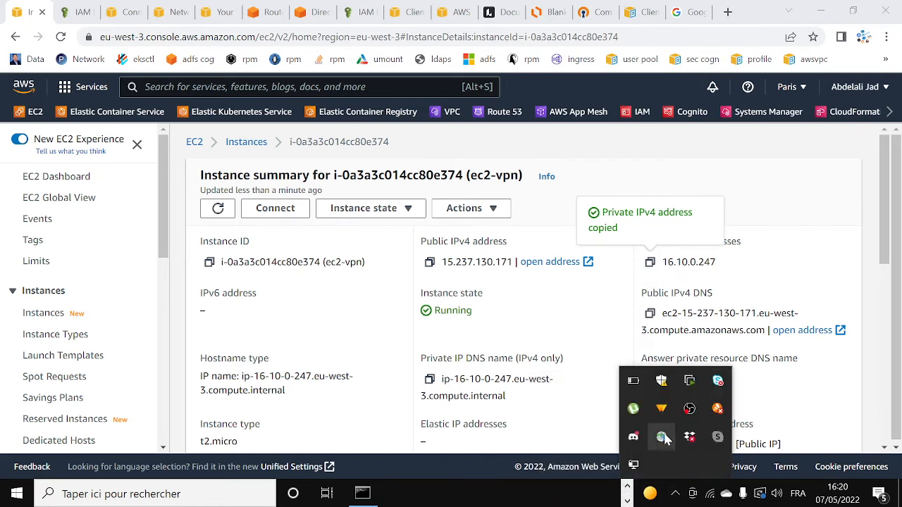
pyautogui.rightClick(633, 470)
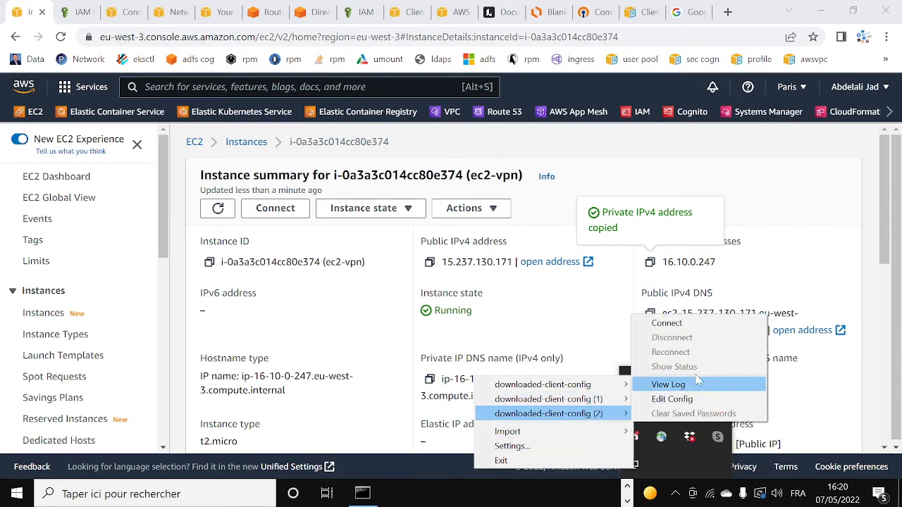
pyautogui.click(680, 324)
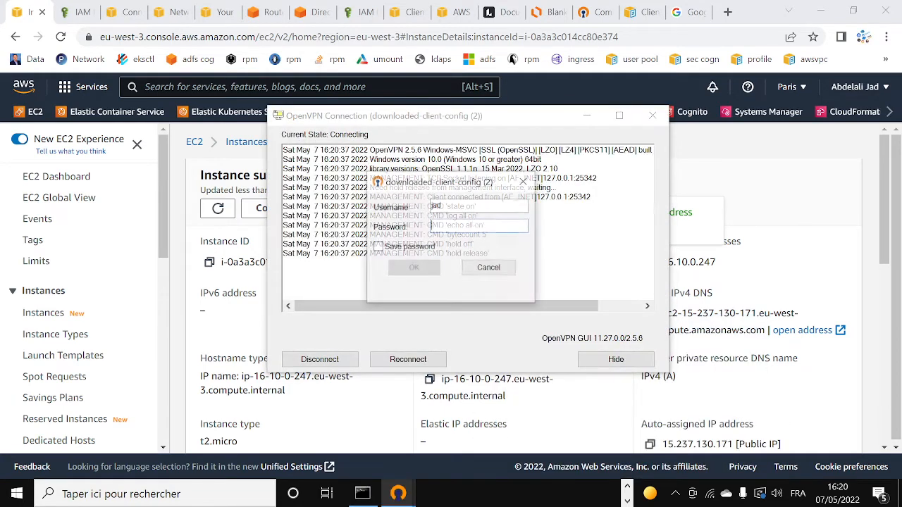
pyautogui.write('•••••••')
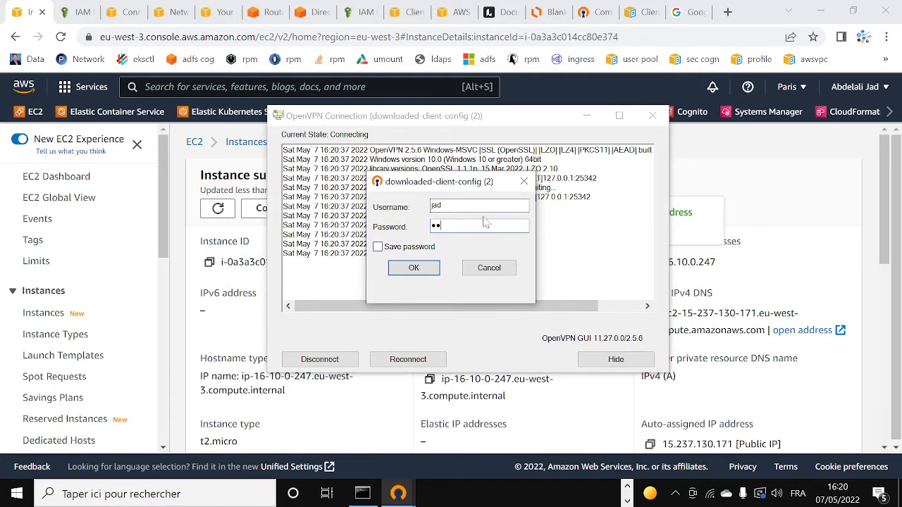
pyautogui.write('•••••••')
pyautogui.click(414, 268)
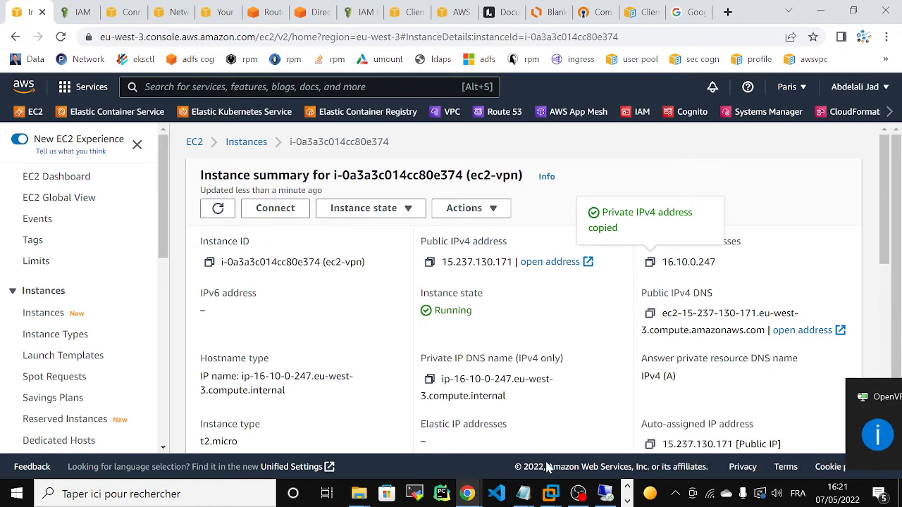
# Rerun the ping to 16.10.0.247, getting 4/4 replies, then the ssh login with ssm_manager.pem from history.
pyautogui.click(626, 501)
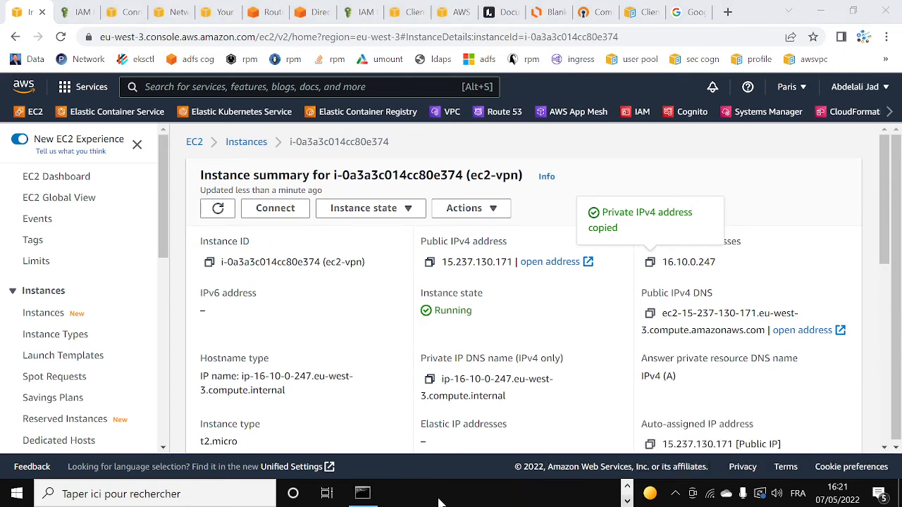
pyautogui.click(362, 493)
pyautogui.write('cls')
pyautogui.press('Up')
pyautogui.press('Up')
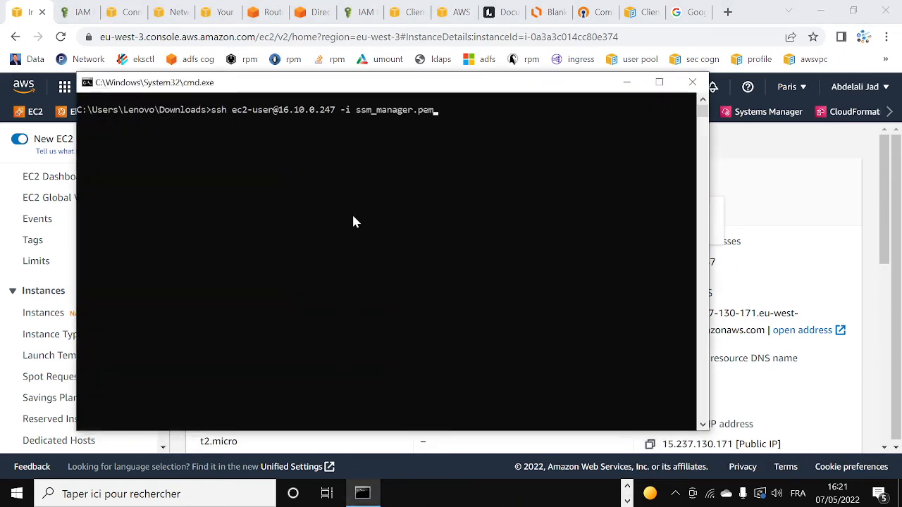
pyautogui.press('Return')
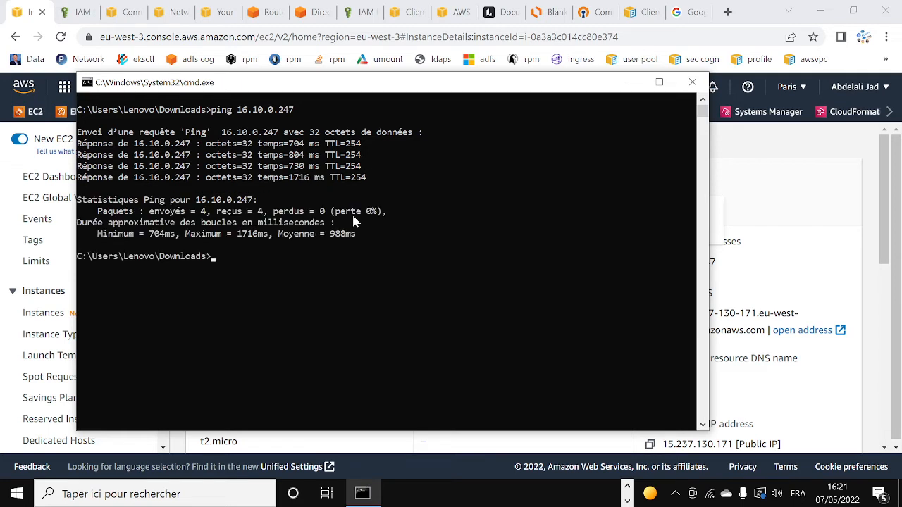
pyautogui.press('Up')
pyautogui.press('Up')
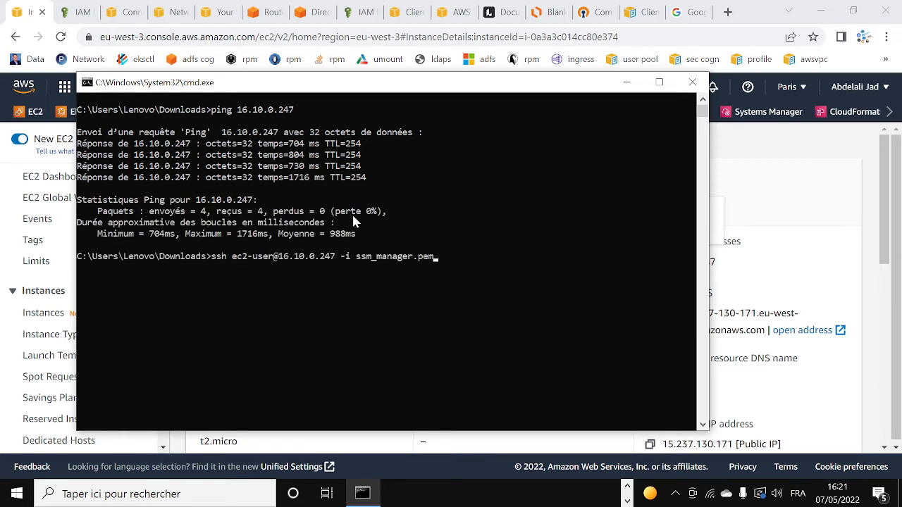
pyautogui.press('Return')
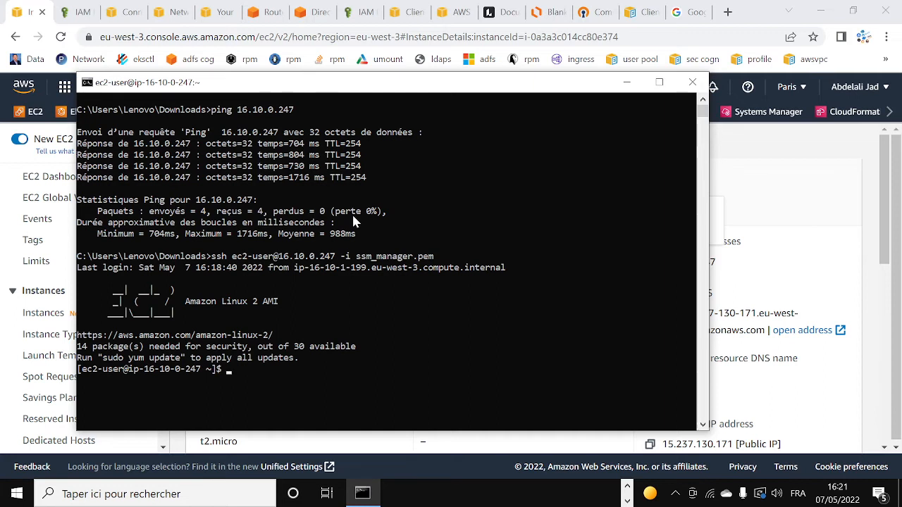
# Disconnect the downloaded-client-config (2) VPN from the OpenVPN tray menu and minimize Command Prompt.
pyautogui.click(674, 496)
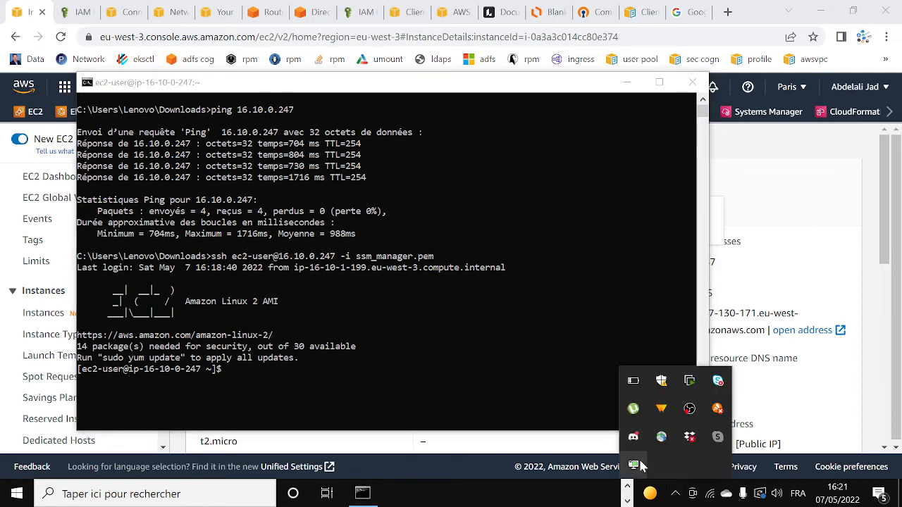
pyautogui.rightClick(633, 465)
pyautogui.moveTo(609, 407)
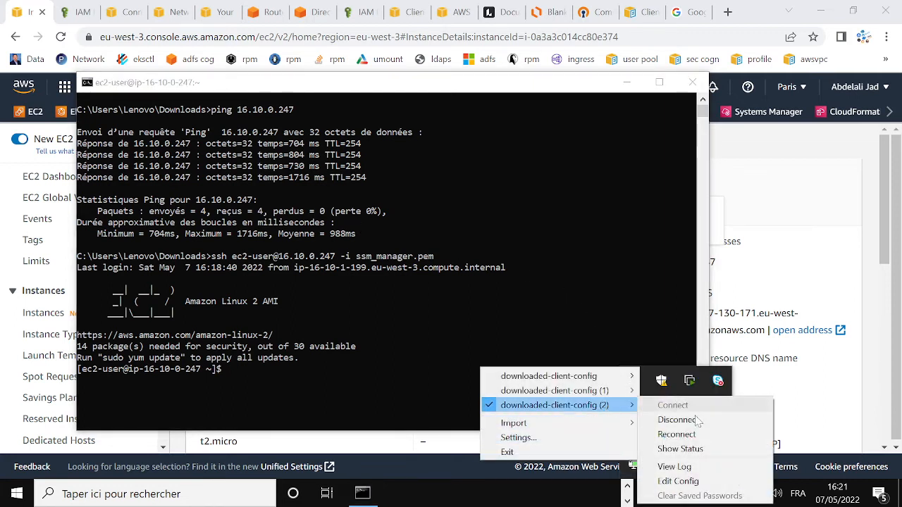
pyautogui.click(679, 421)
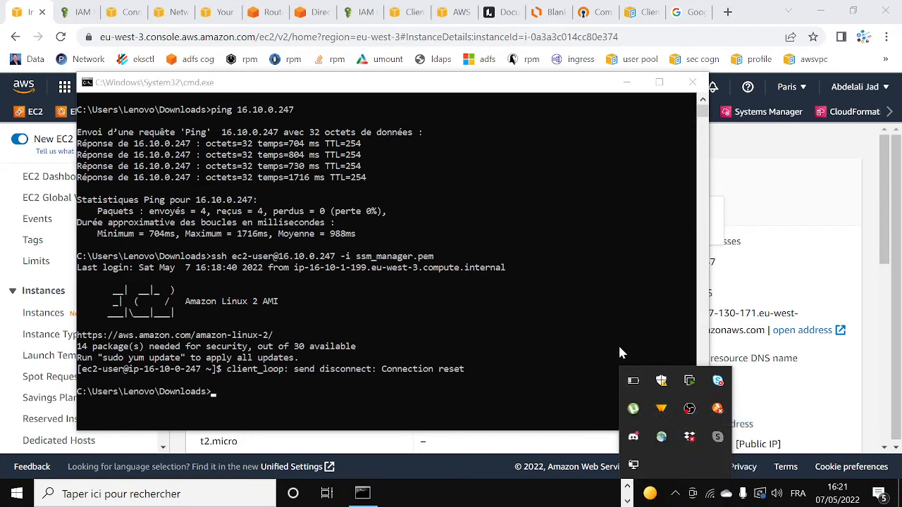
pyautogui.click(603, 288)
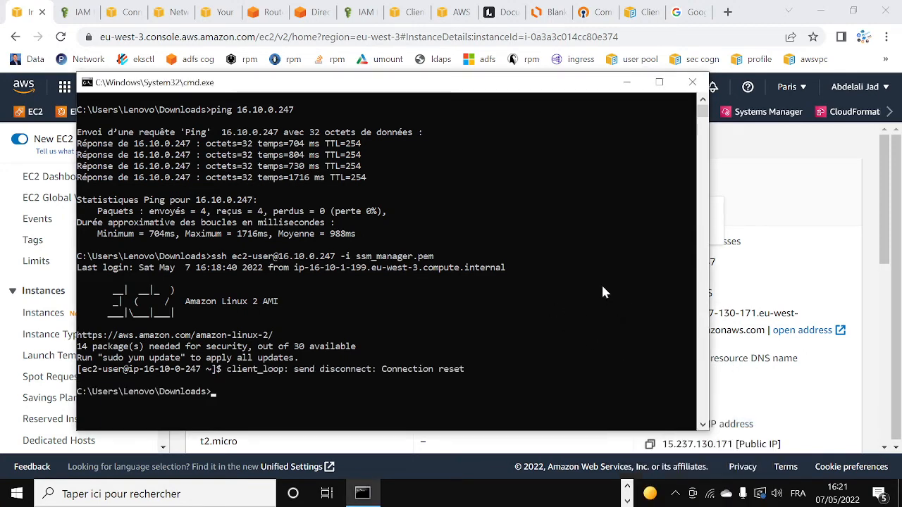
pyautogui.click(624, 86)
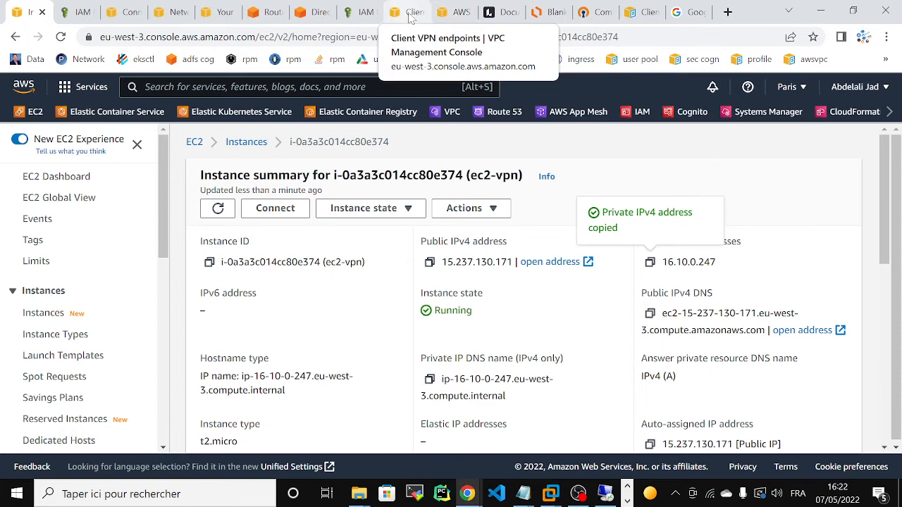
# Open downloaded-client-config (2) in Notepad++, select the endpoint hostname on line 4, then minimize both windows.
pyautogui.moveTo(358, 493)
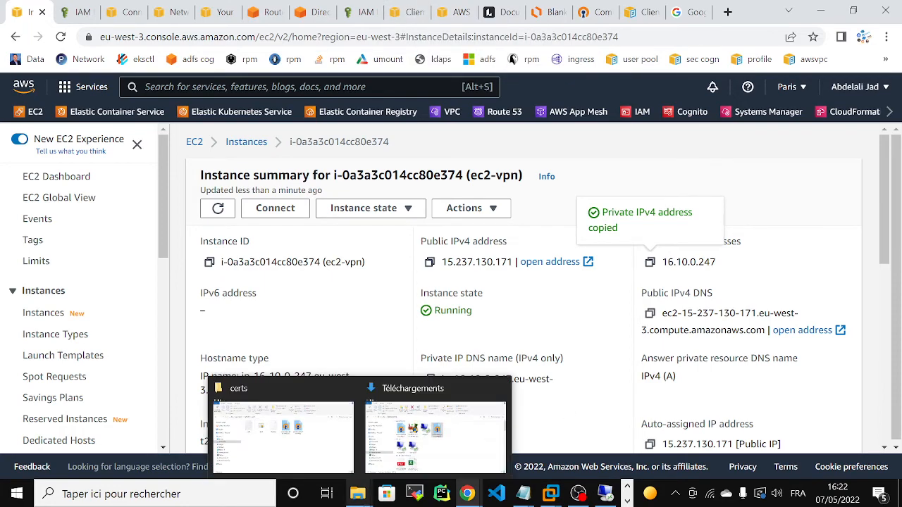
pyautogui.click(432, 431)
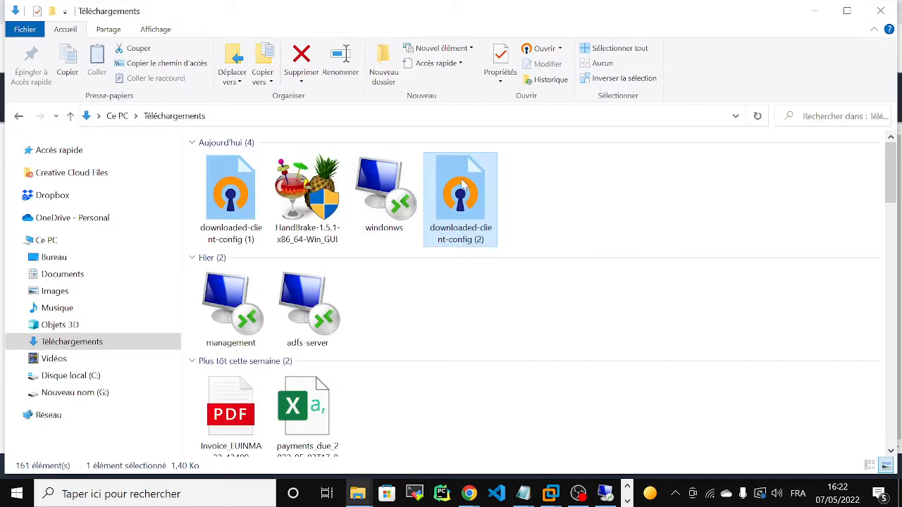
pyautogui.rightClick(461, 200)
pyautogui.click(508, 140)
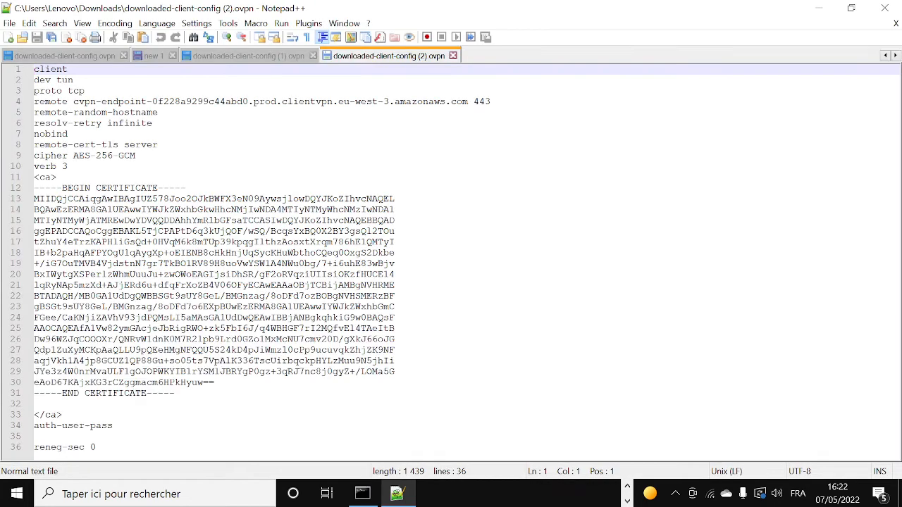
pyautogui.moveTo(73, 101); pyautogui.dragTo(467, 101)
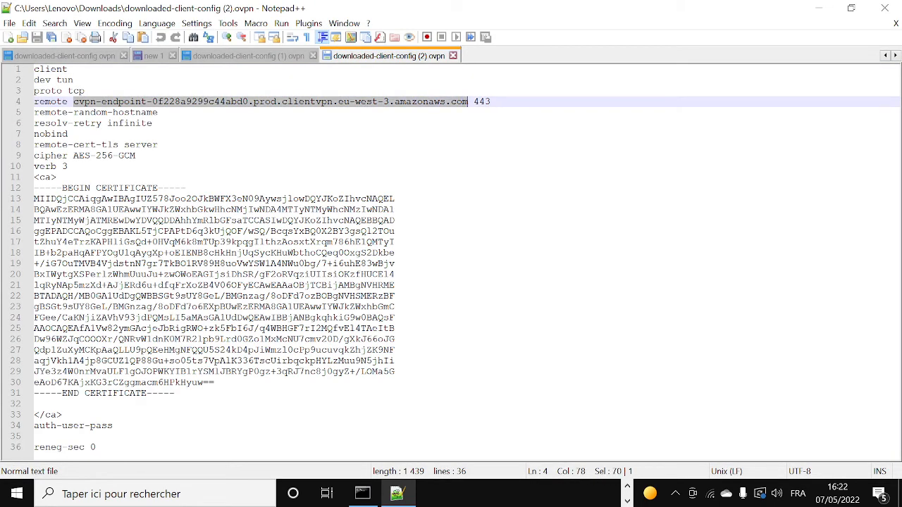
pyautogui.click(819, 8)
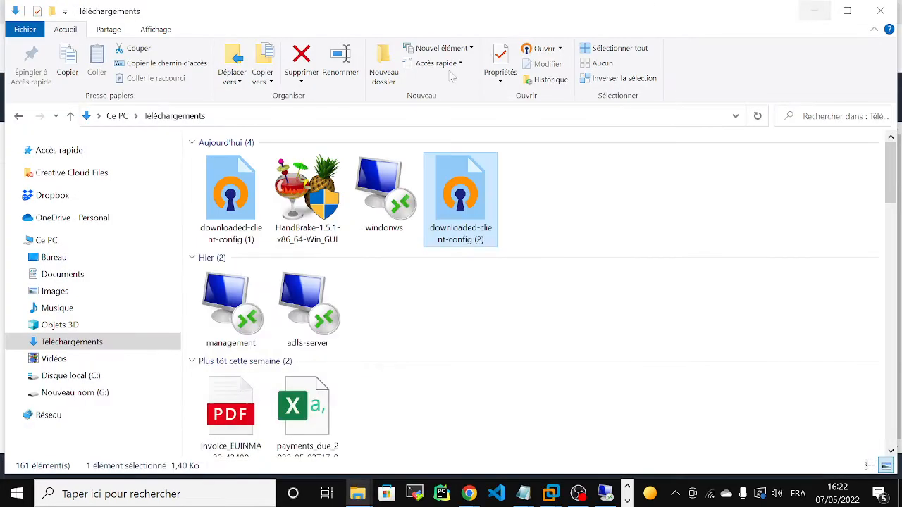
pyautogui.click(818, 10)
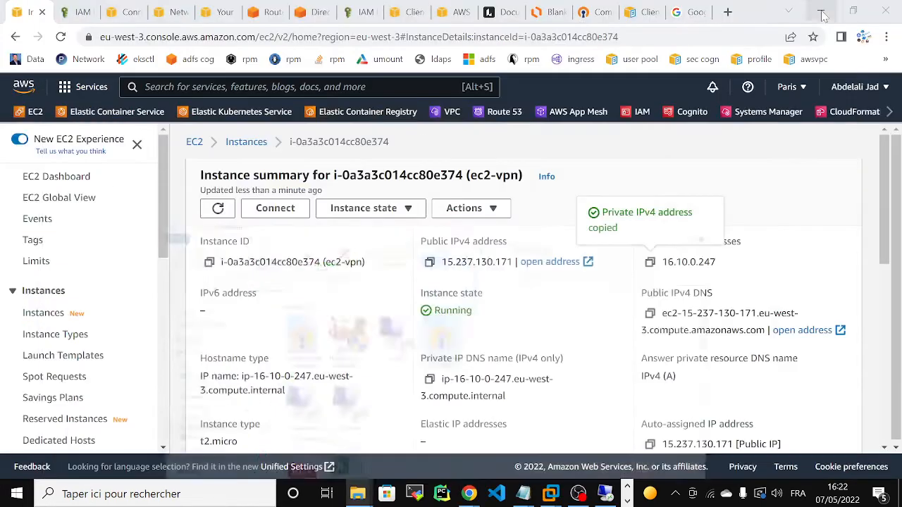
# Open Route 53 in a new tab and go to the abdelalitraining.com hosted zone.
pyautogui.rightClick(499, 115)
pyautogui.click(535, 131)
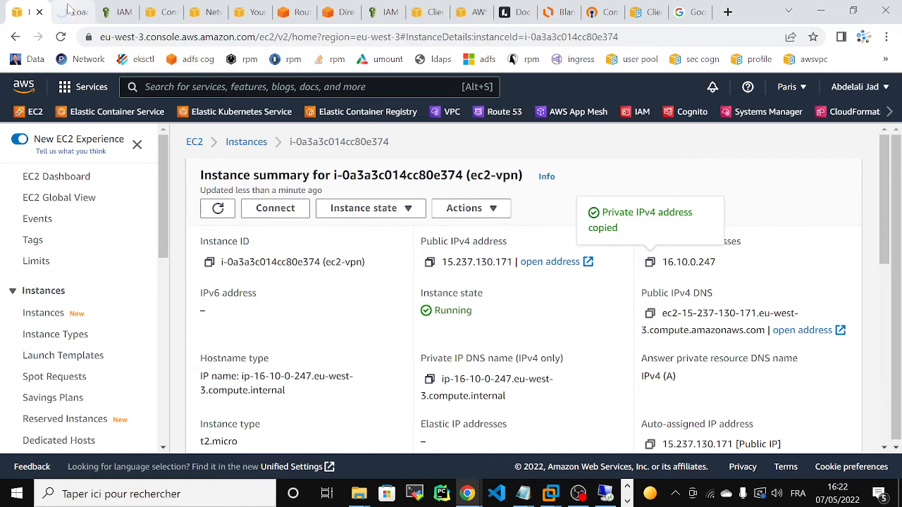
pyautogui.click(70, 12)
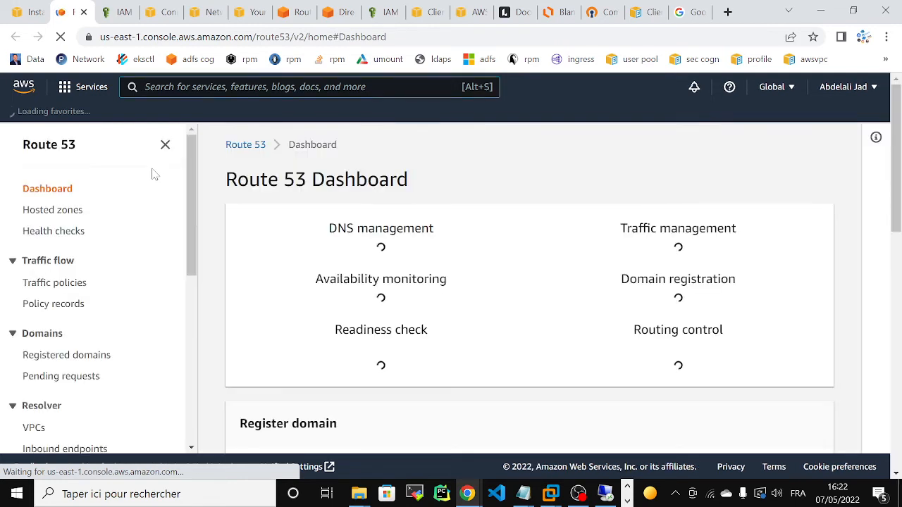
pyautogui.click(62, 211)
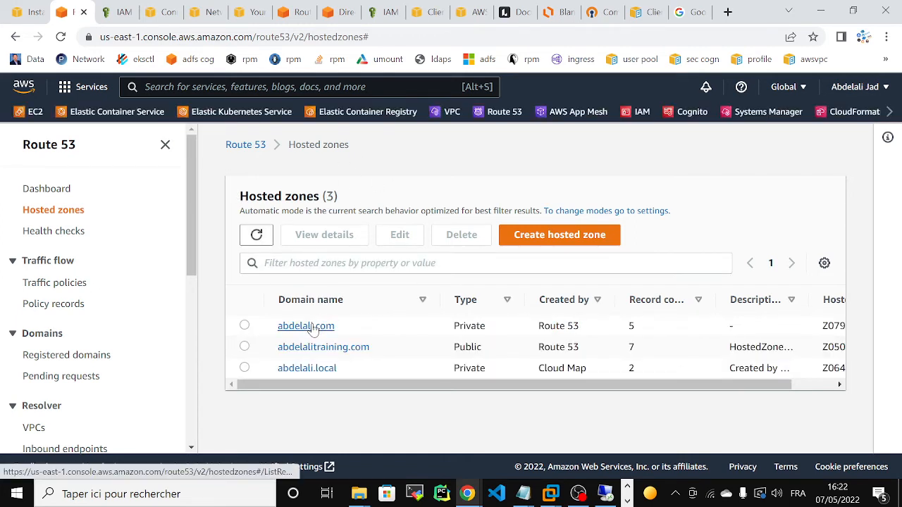
pyautogui.click(318, 350)
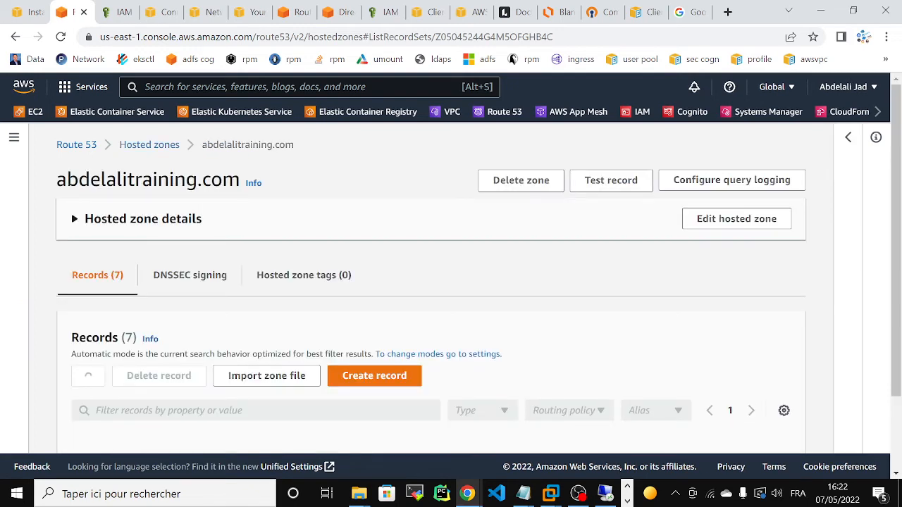
# Delete the *.vpn.abdelalitraining.com CNAME record and begin creating a new record.
pyautogui.moveTo(897, 191); pyautogui.dragTo(897, 270)
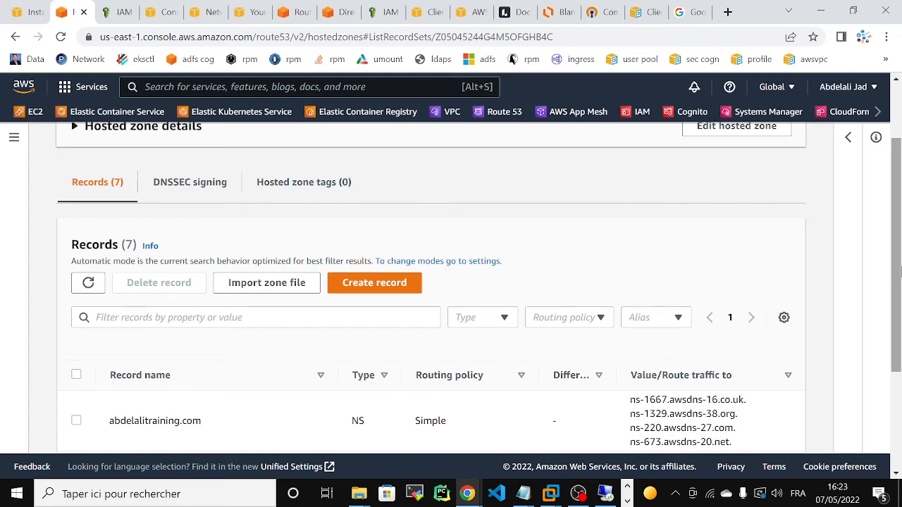
pyautogui.scroll(-3, 900, 273)
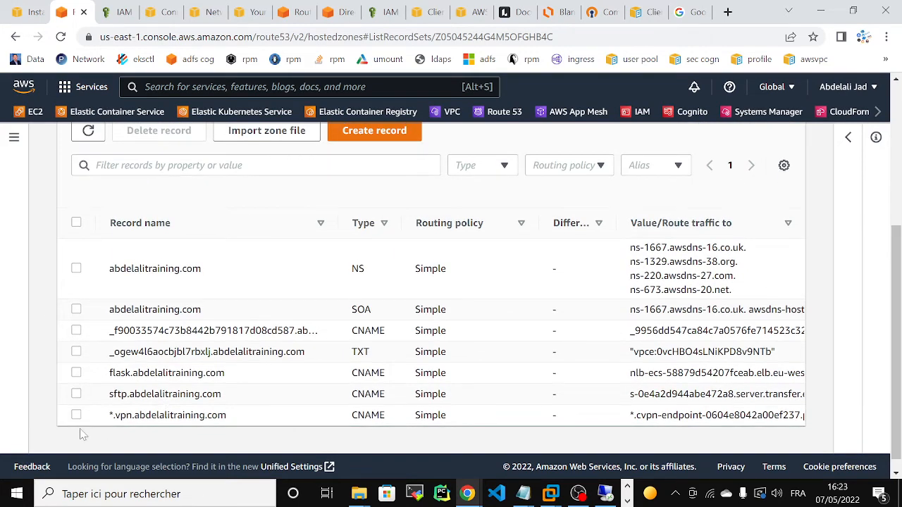
pyautogui.click(77, 416)
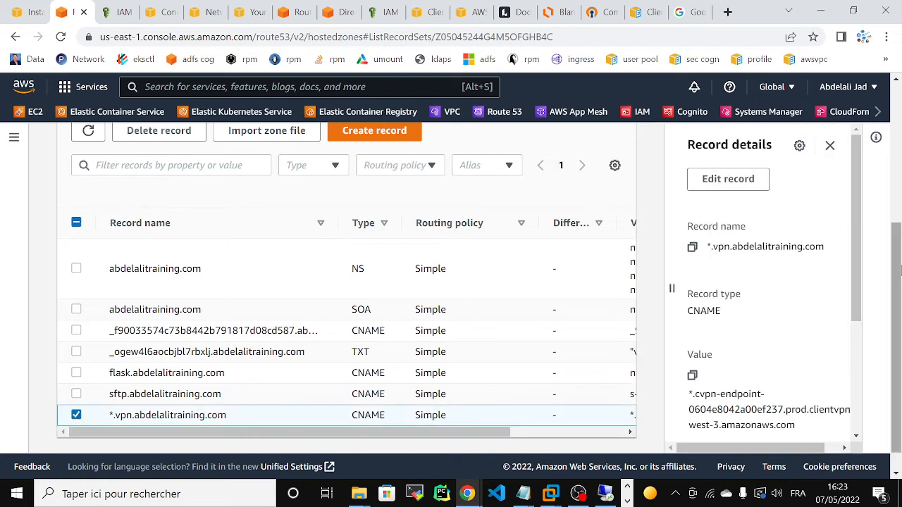
pyautogui.scroll(1, 898, 261)
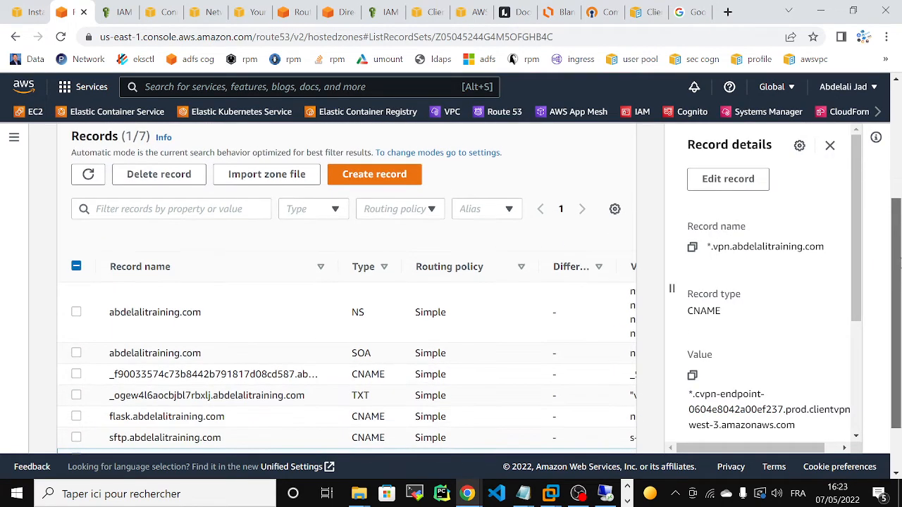
pyautogui.scroll(1, 897, 260)
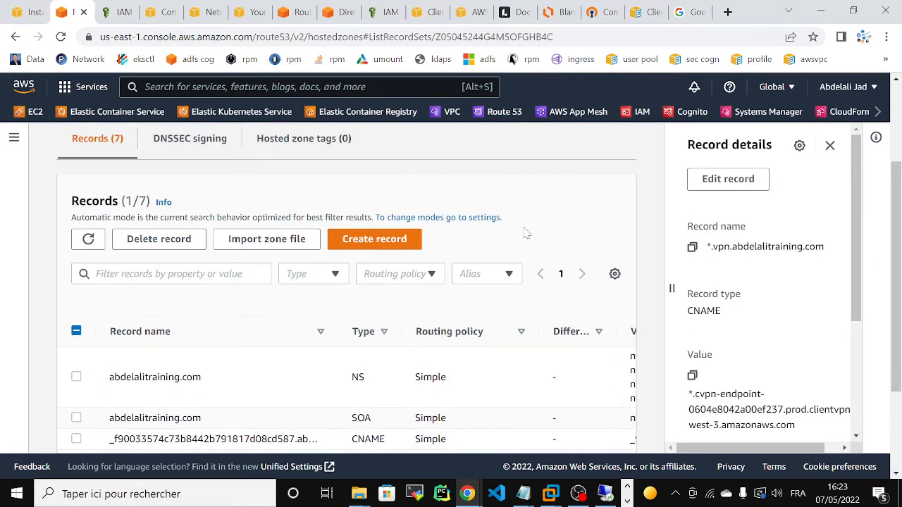
pyautogui.click(159, 241)
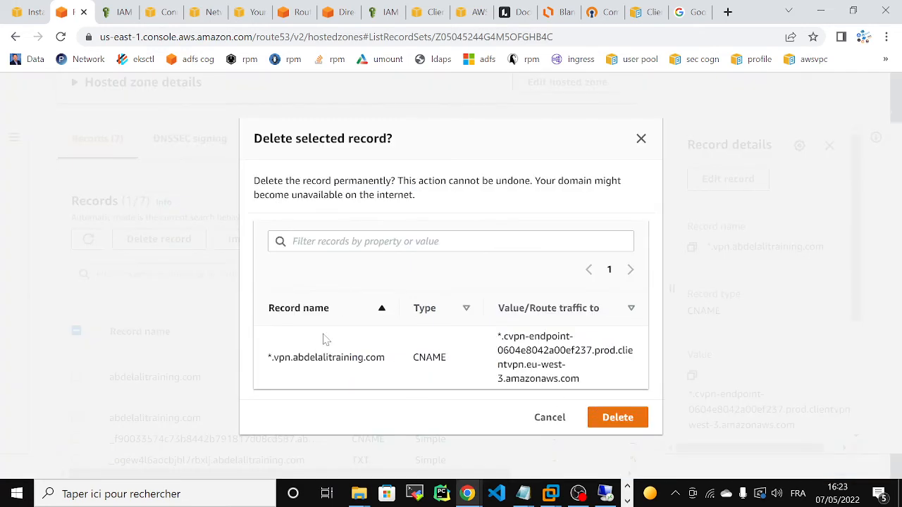
pyautogui.click(612, 415)
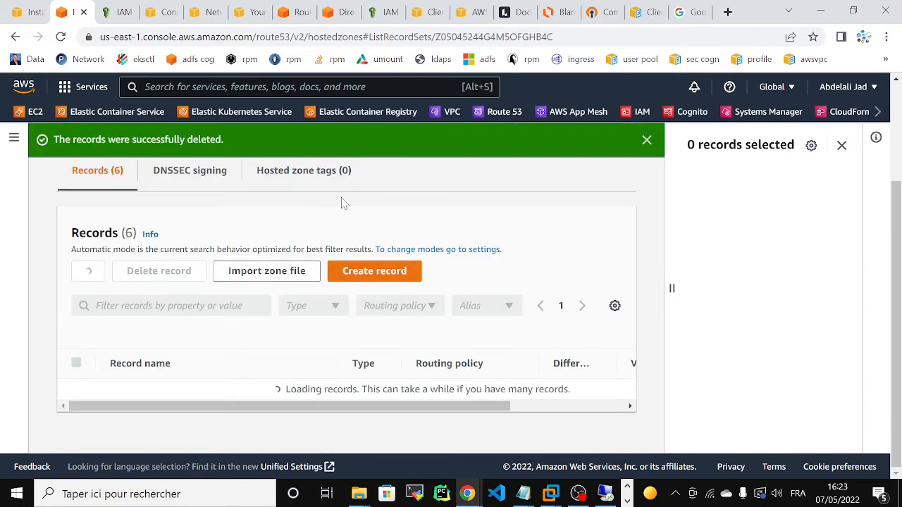
pyautogui.click(366, 273)
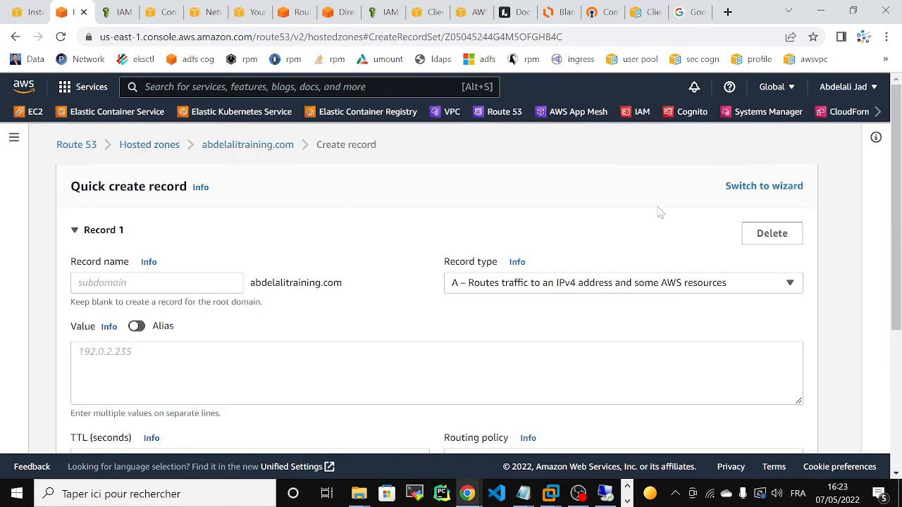
# Name the new record vpn and set its type to CNAME.
pyautogui.click(157, 283)
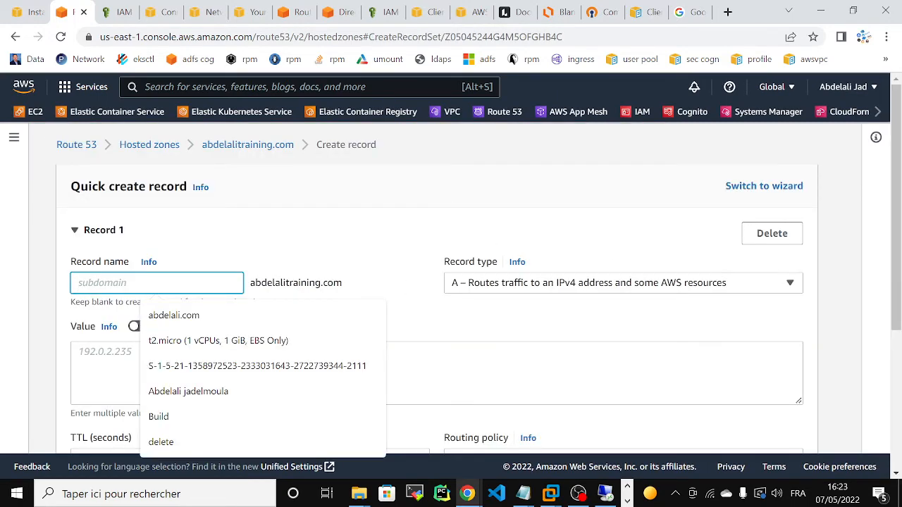
pyautogui.hotkey('ctrl', 'v')
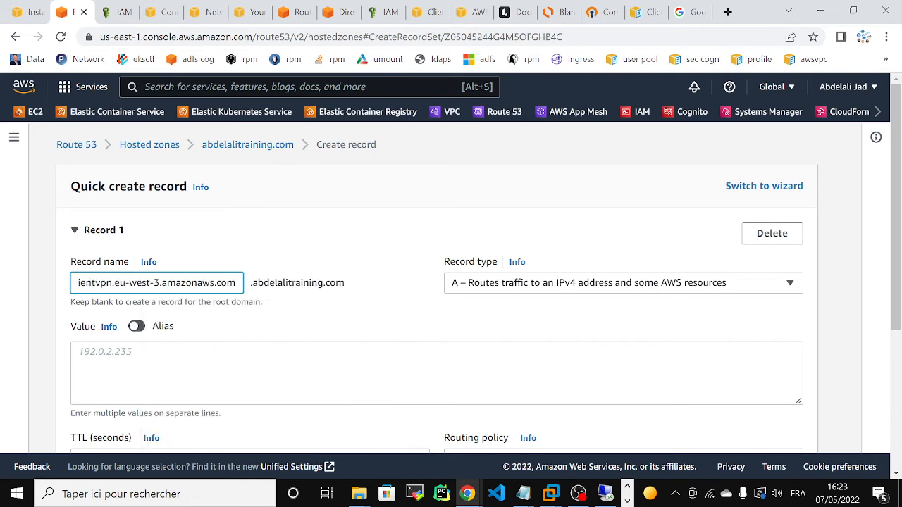
pyautogui.hotkey('ctrl', 'z')
pyautogui.write('vpn')
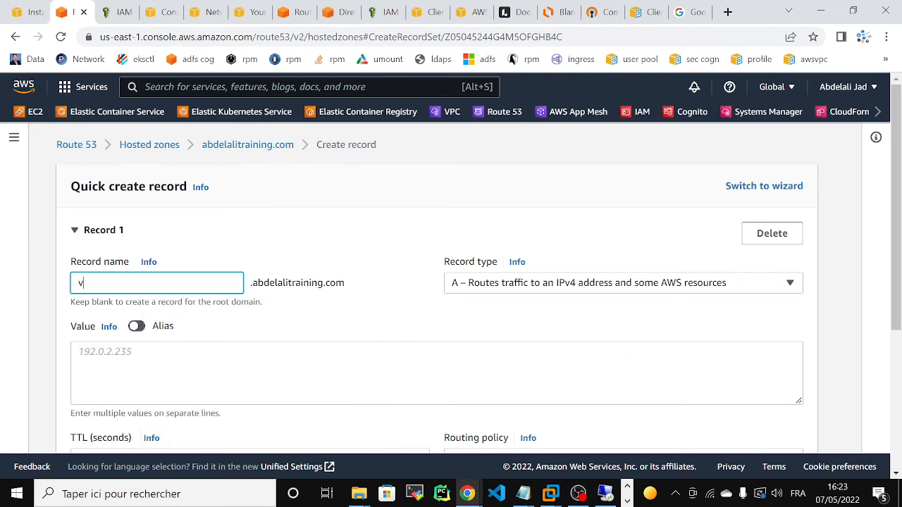
pyautogui.click(470, 280)
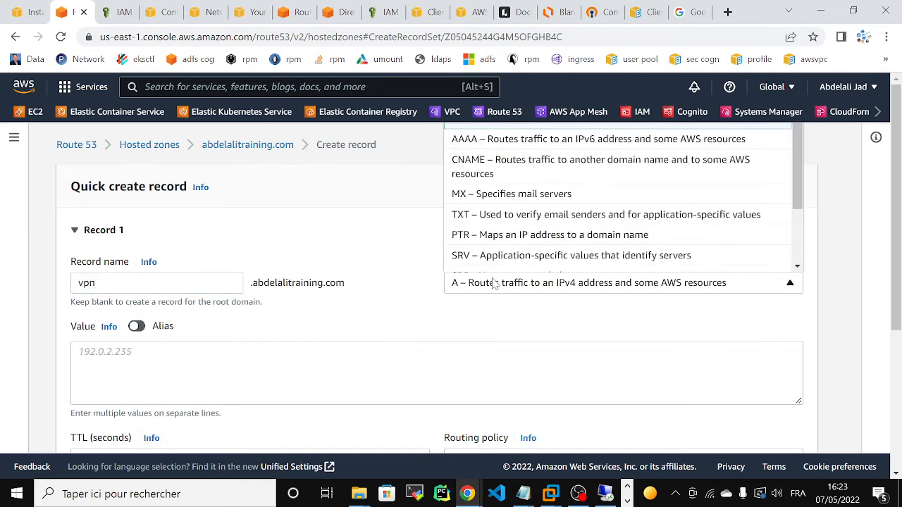
pyautogui.click(502, 169)
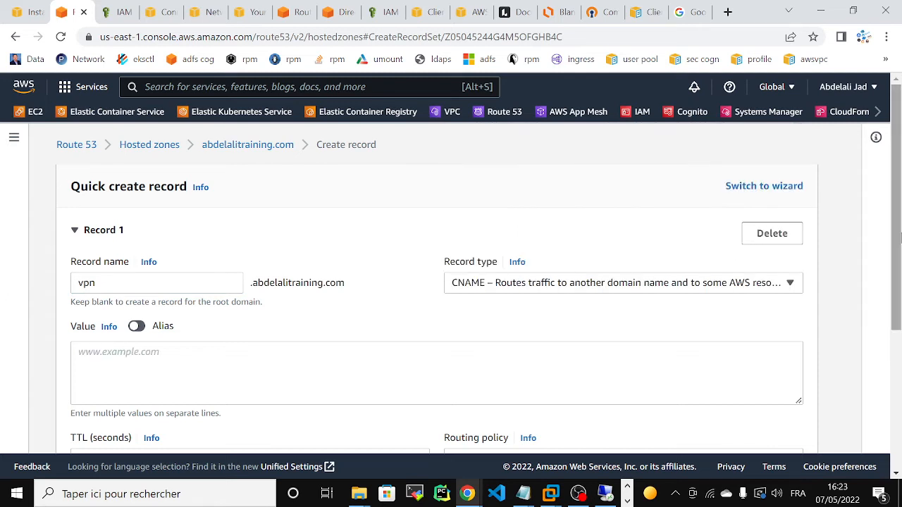
# Paste the Client VPN endpoint hostname as the value and create the vpn CNAME record.
pyautogui.moveTo(895, 243); pyautogui.dragTo(895, 279)
pyautogui.click(423, 310)
pyautogui.write('cvpn-endpoint-0f228a9299c44abd0.prod.clientvpn.eu-west-3.amazonaws.com')
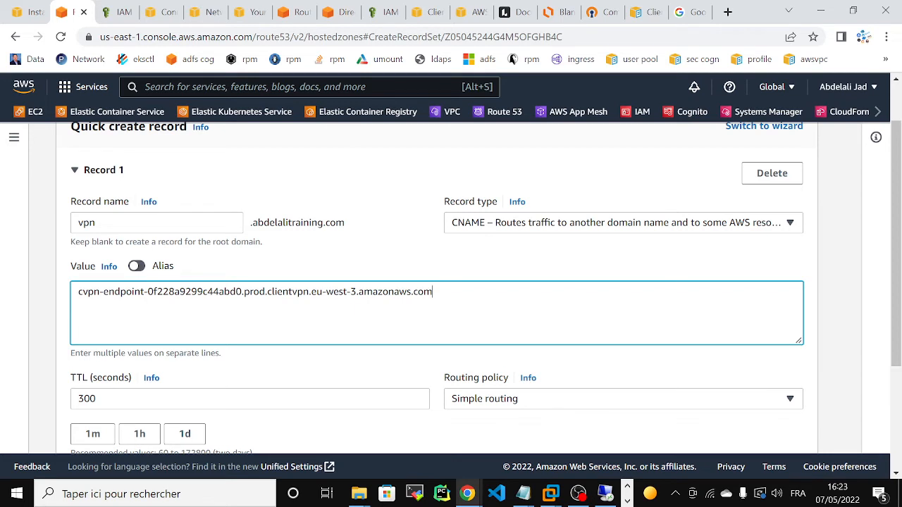
pyautogui.write('*')
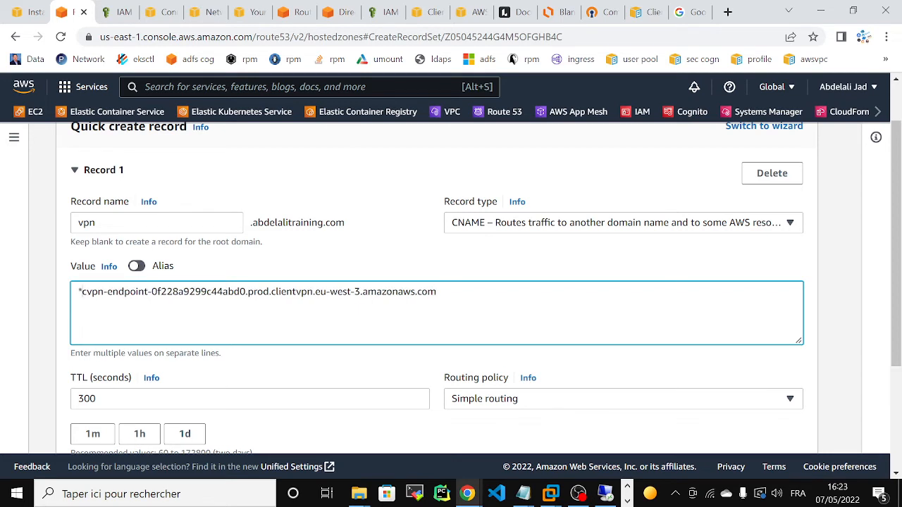
pyautogui.write('.')
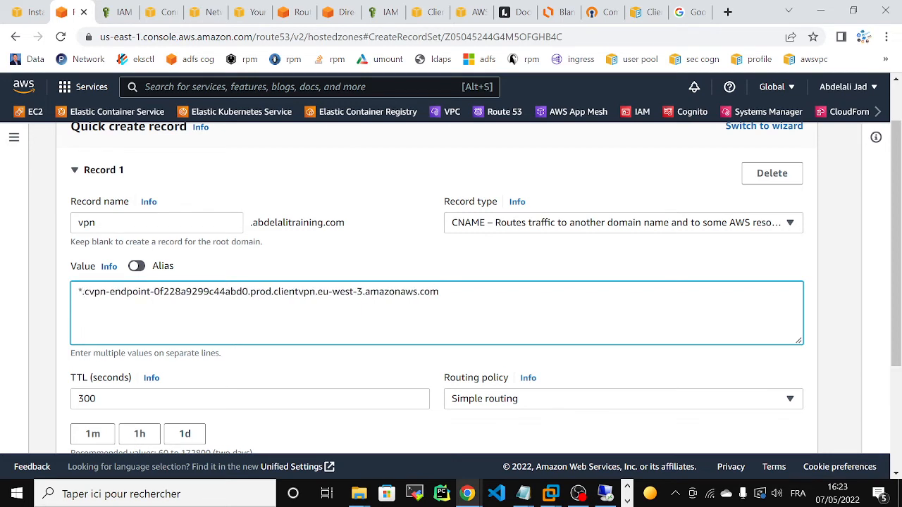
pyautogui.moveTo(78, 292); pyautogui.dragTo(441, 291)
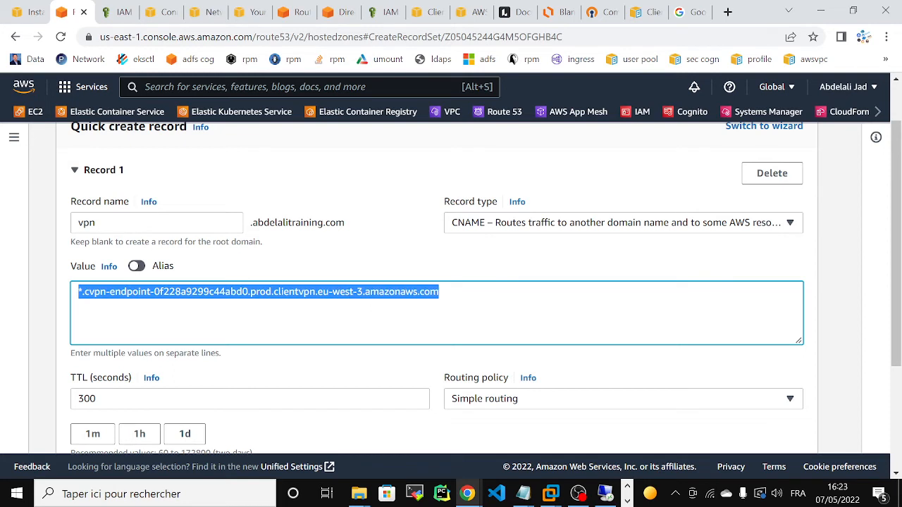
pyautogui.click(272, 292)
pyautogui.moveTo(78, 292); pyautogui.dragTo(489, 282)
pyautogui.click(109, 292)
pyautogui.click(78, 222)
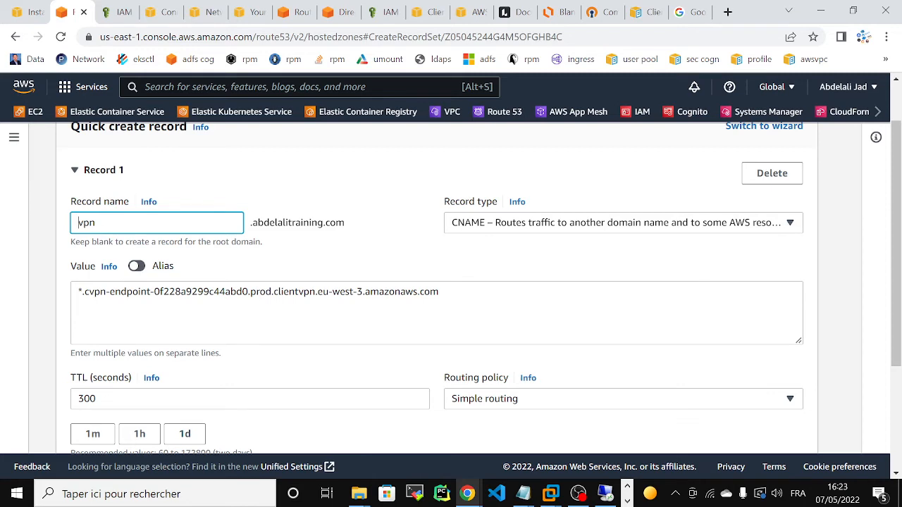
pyautogui.doubleClick(79, 223)
pyautogui.scroll(-1, 896, 296)
pyautogui.scroll(-1, 896, 296)
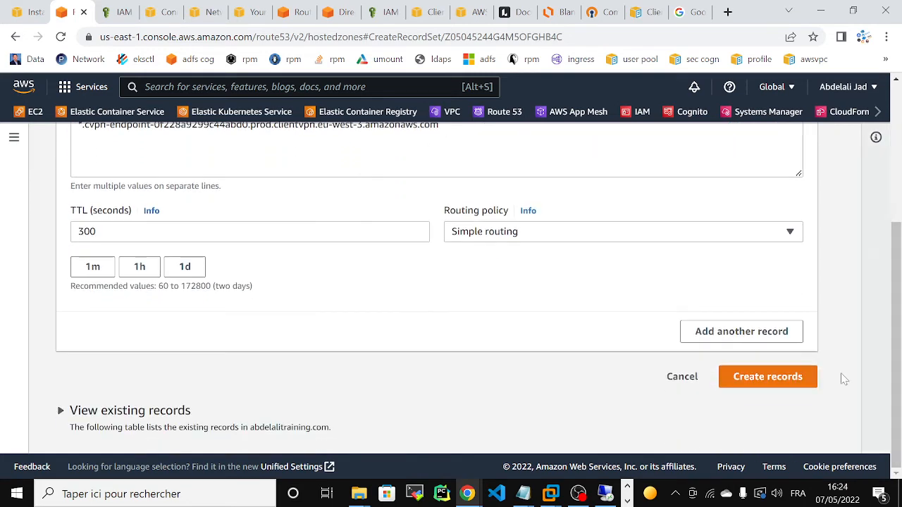
pyautogui.click(768, 377)
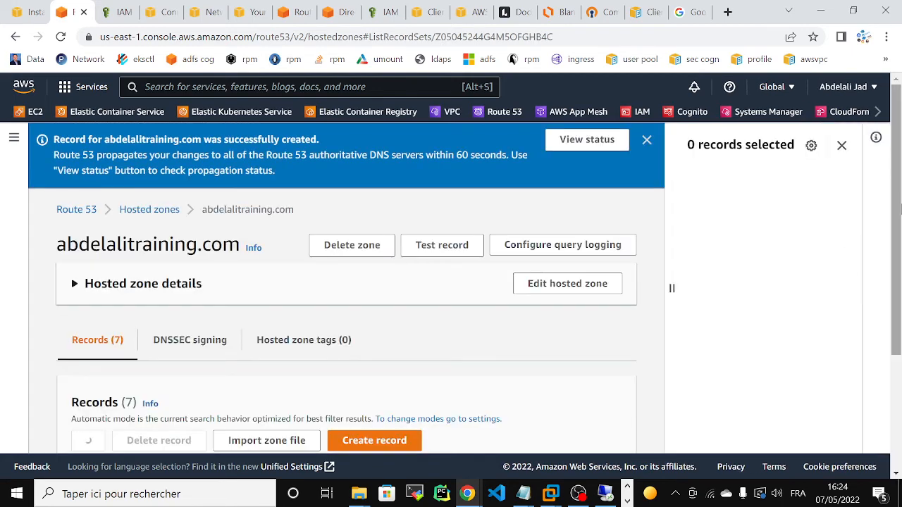
# Select the vpn.abdelalitraining.com record name and open downloaded-client-config (2) in Notepad++.
pyautogui.scroll(-4, 893, 338)
pyautogui.scroll(-1, 896, 381)
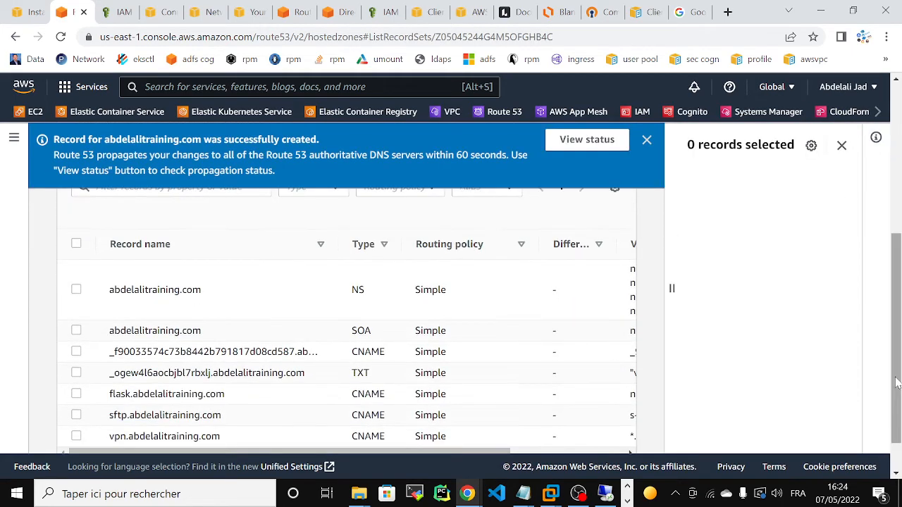
pyautogui.moveTo(111, 393); pyautogui.dragTo(252, 400)
pyautogui.hotkey('ctrl', 'c')
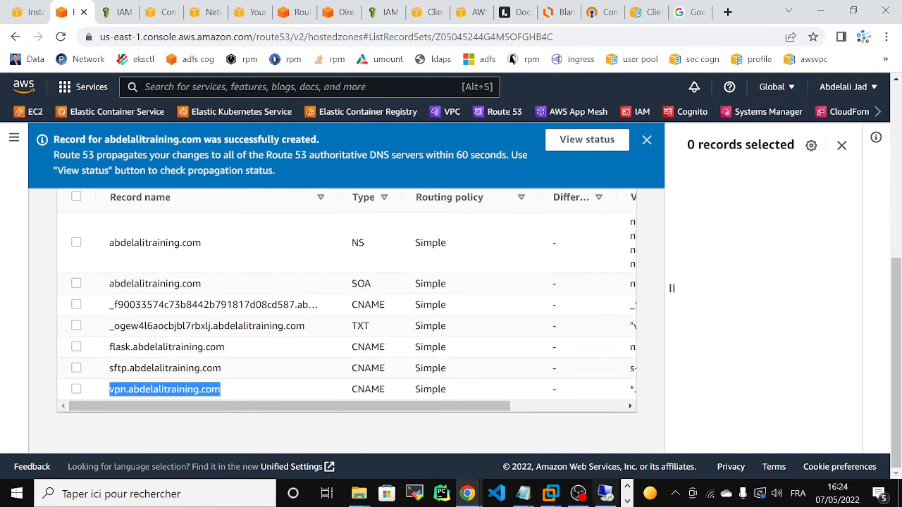
pyautogui.click(627, 501)
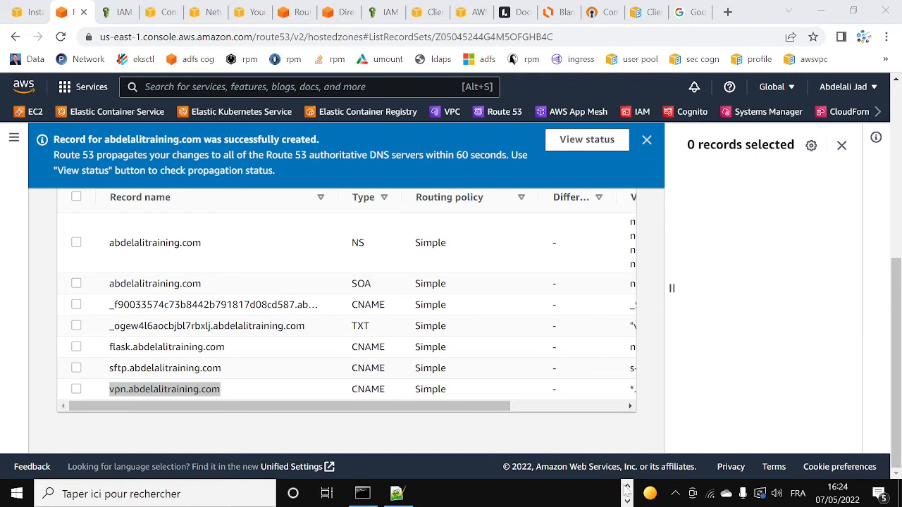
pyautogui.click(627, 486)
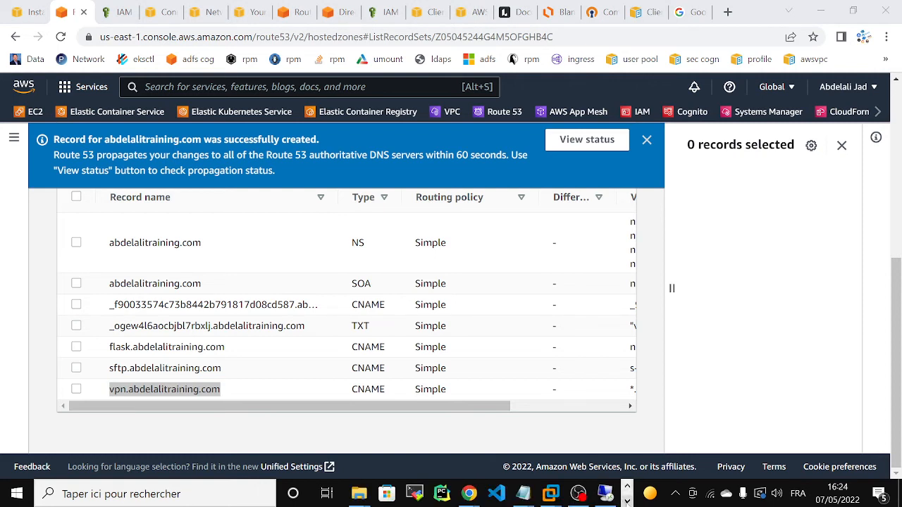
pyautogui.moveTo(359, 493)
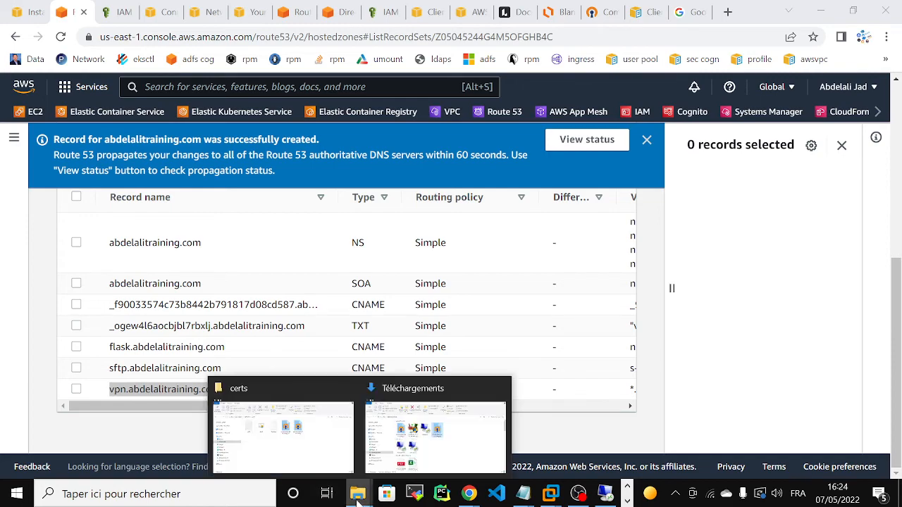
pyautogui.click(426, 450)
pyautogui.rightClick(451, 190)
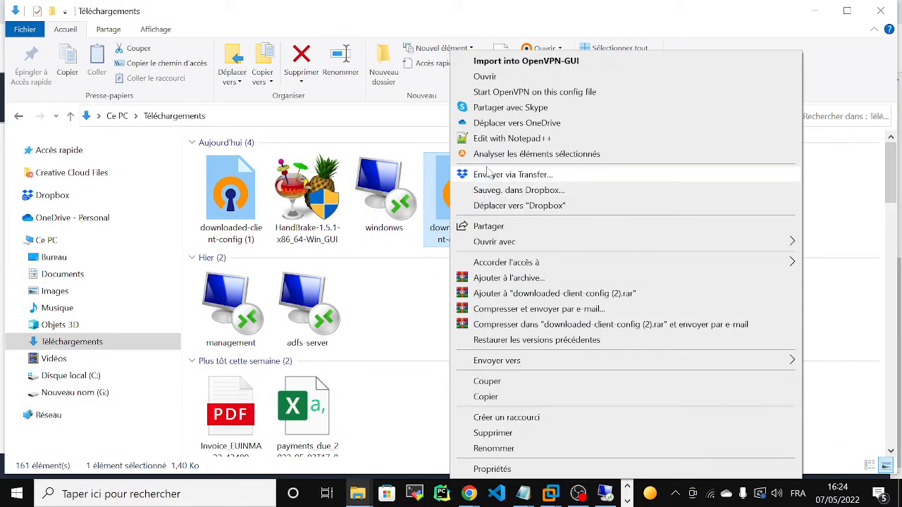
pyautogui.click(465, 138)
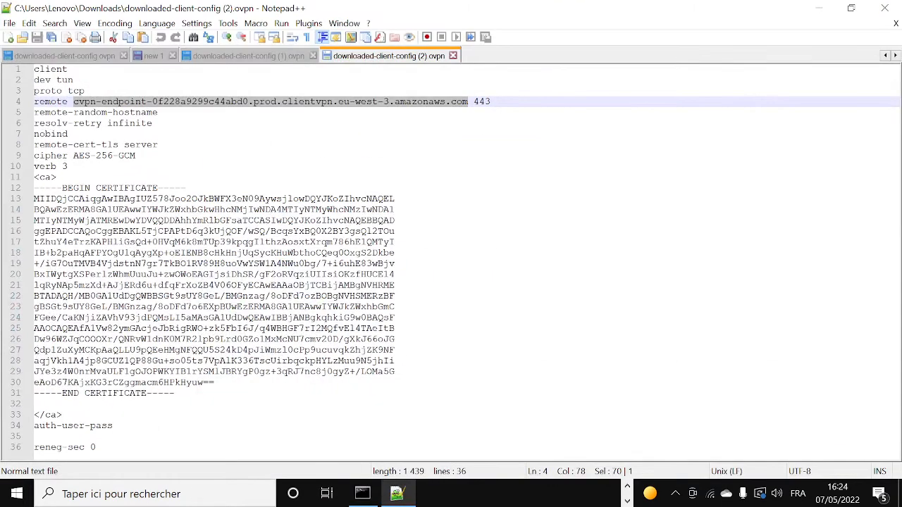
# Replace the line-4 endpoint hostname with vpn.abdelalitraining.com and save the config file.
pyautogui.click(180, 102)
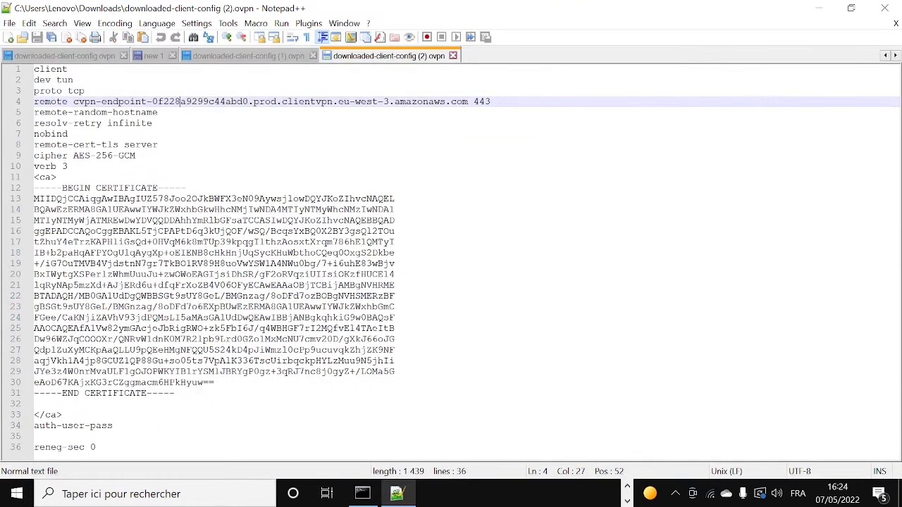
pyautogui.moveTo(73, 102); pyautogui.dragTo(468, 103)
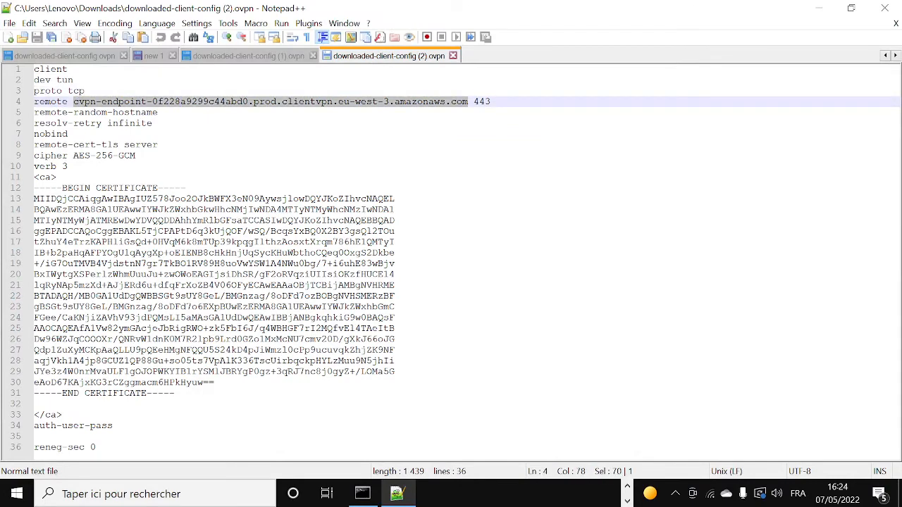
pyautogui.press('Delete')
pyautogui.hotkey('ctrl', 'v')
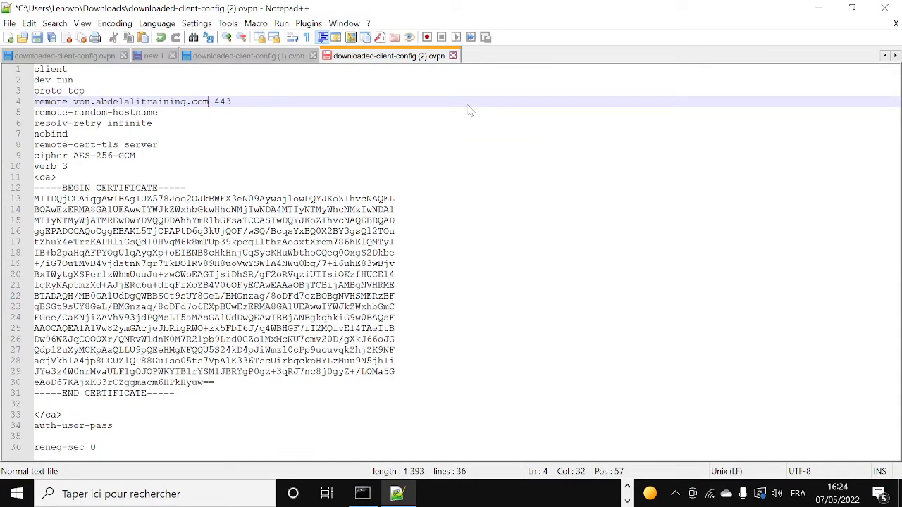
pyautogui.hotkey('ctrl', 's')
pyautogui.click(818, 8)
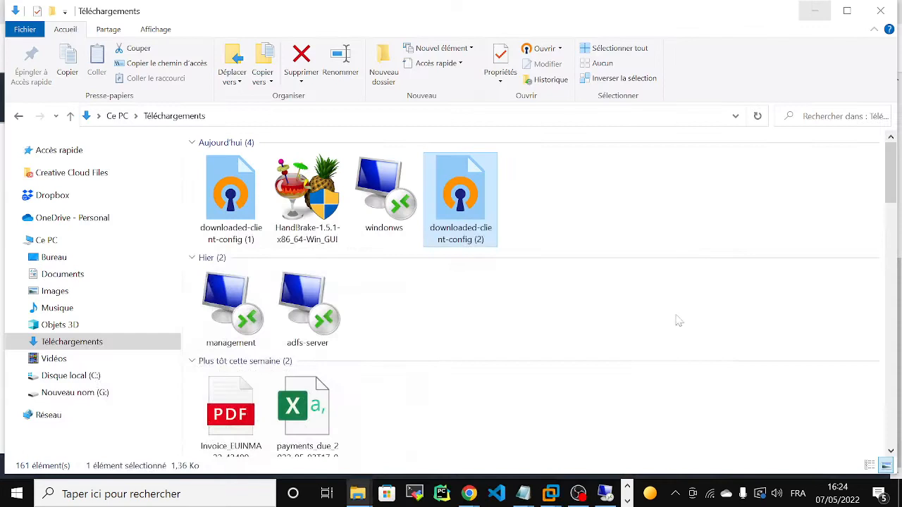
# Import the edited downloaded-client-config (2) file in OpenVPN, replacing the existing profile of that name.
pyautogui.click(674, 493)
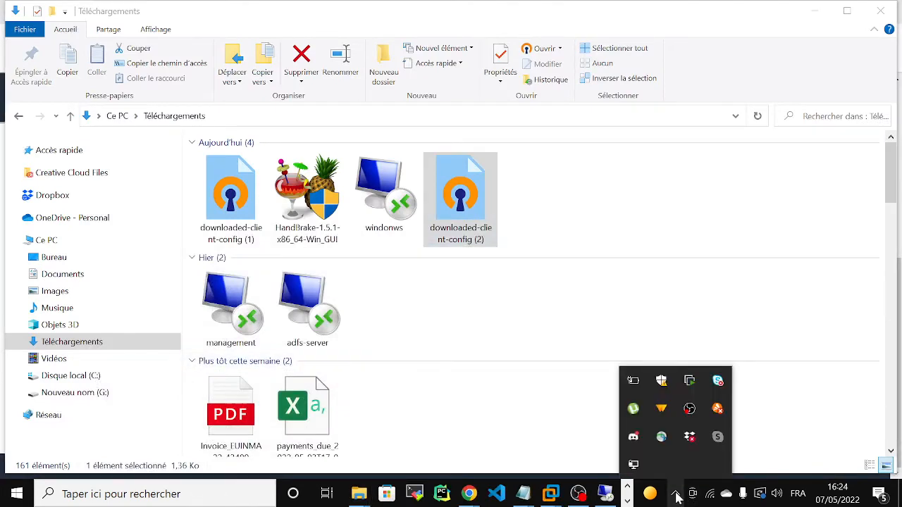
pyautogui.rightClick(633, 464)
pyautogui.moveTo(586, 420)
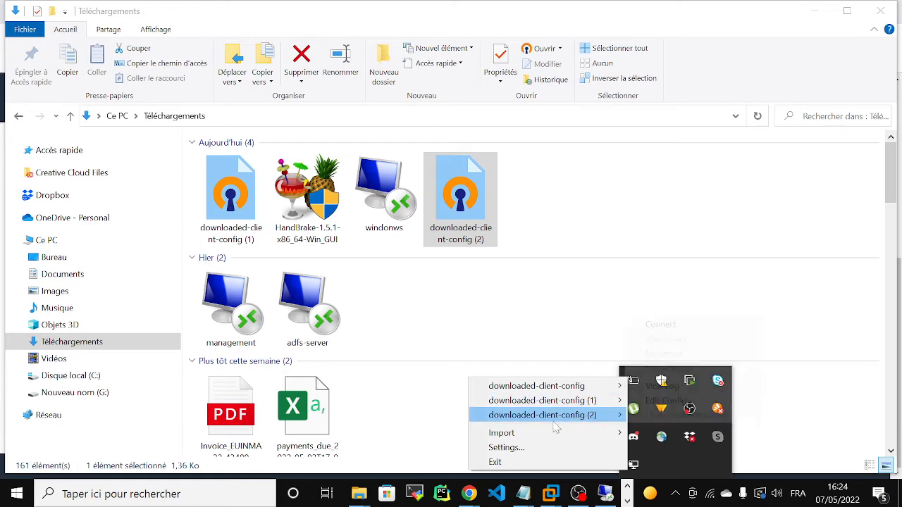
pyautogui.moveTo(562, 434)
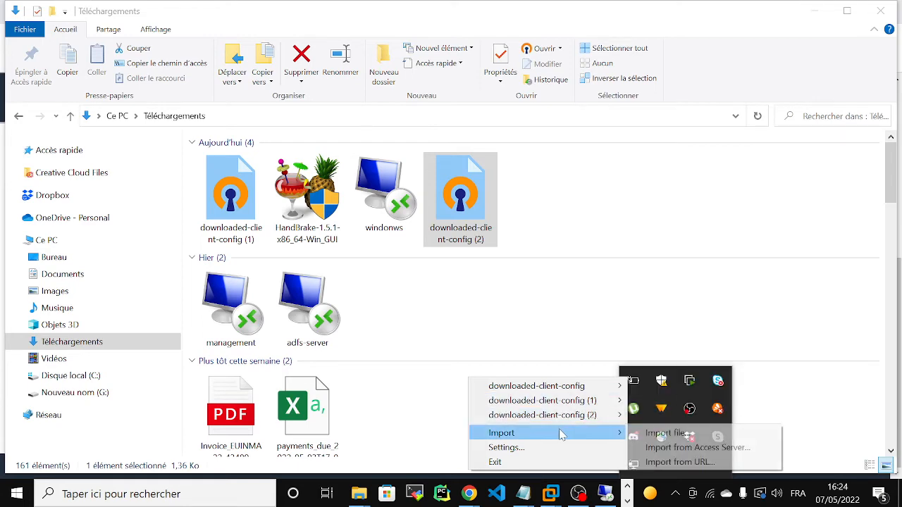
pyautogui.click(664, 433)
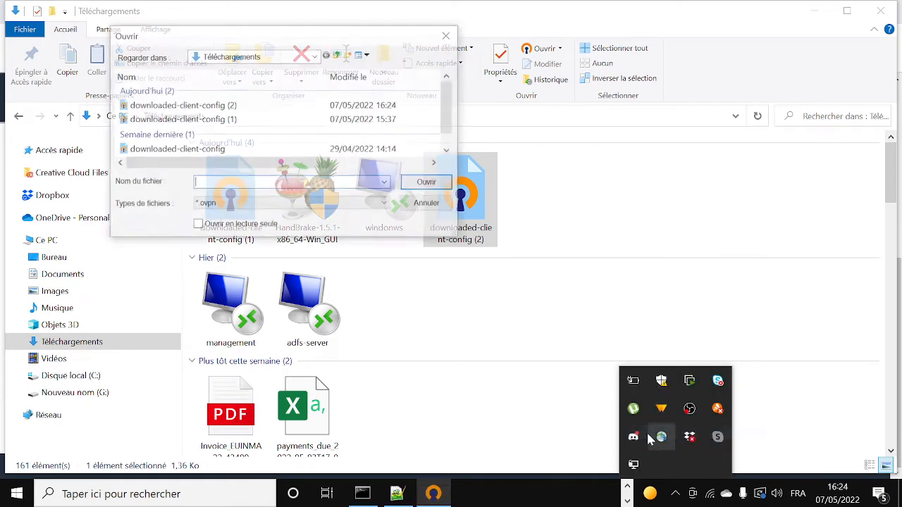
pyautogui.click(259, 109)
pyautogui.click(436, 184)
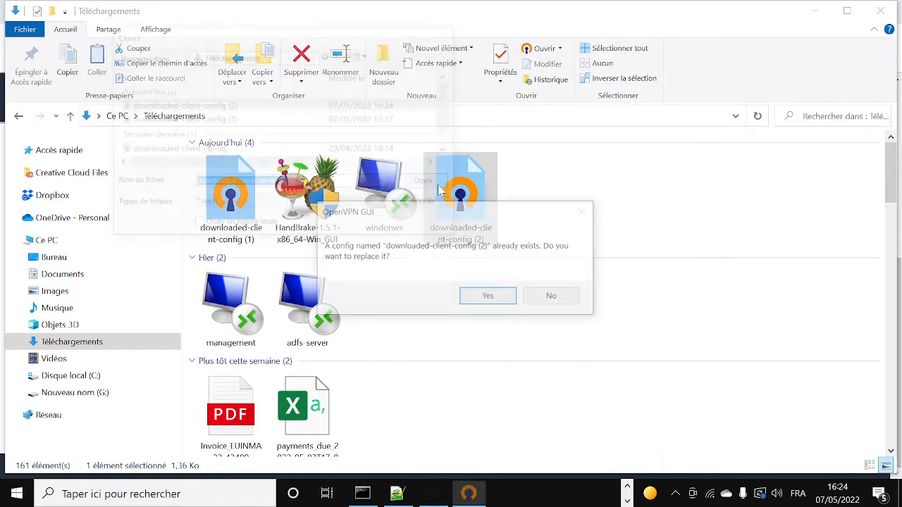
pyautogui.click(488, 296)
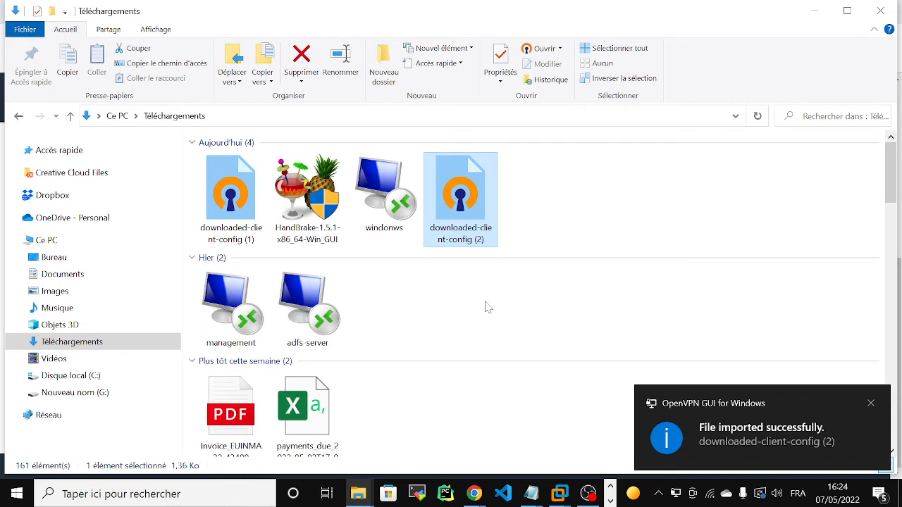
pyautogui.click(871, 403)
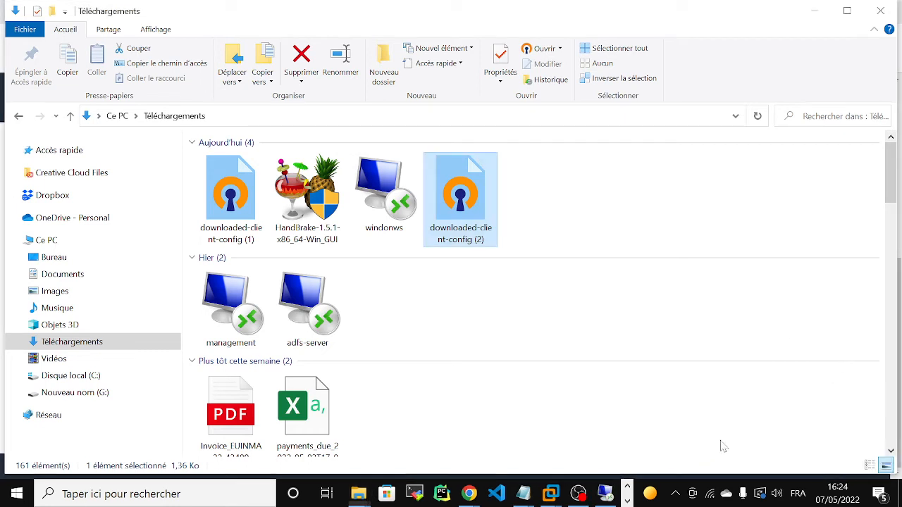
pyautogui.click(674, 492)
# Connect with downloaded-client-config (2), entering the VPN login credentials.
pyautogui.rightClick(633, 464)
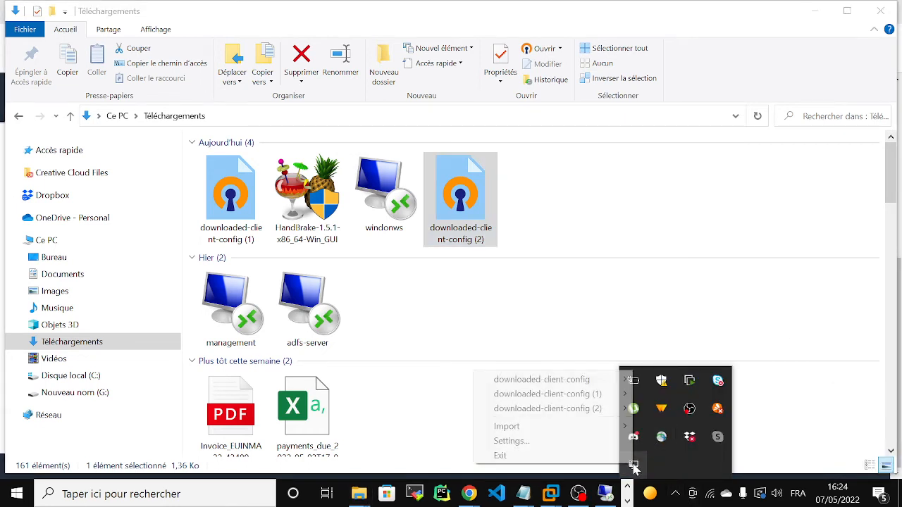
pyautogui.moveTo(593, 417)
pyautogui.click(665, 408)
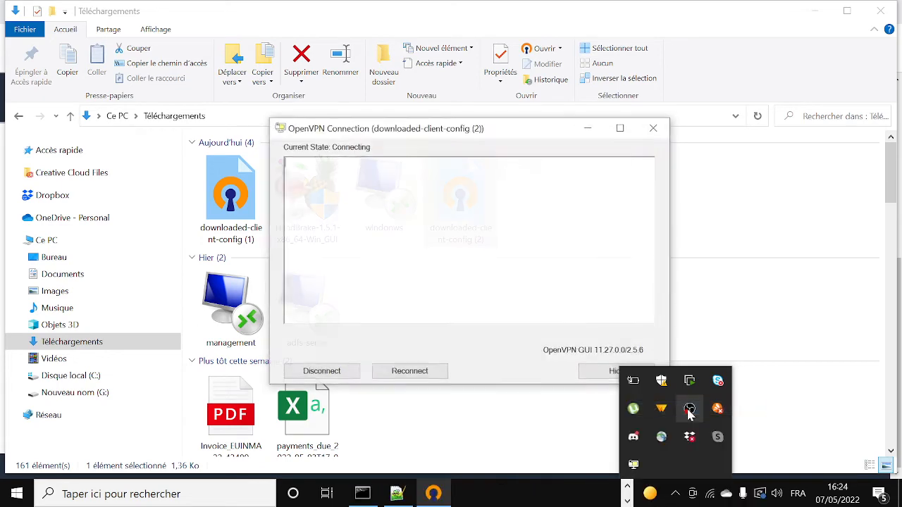
pyautogui.write('***')
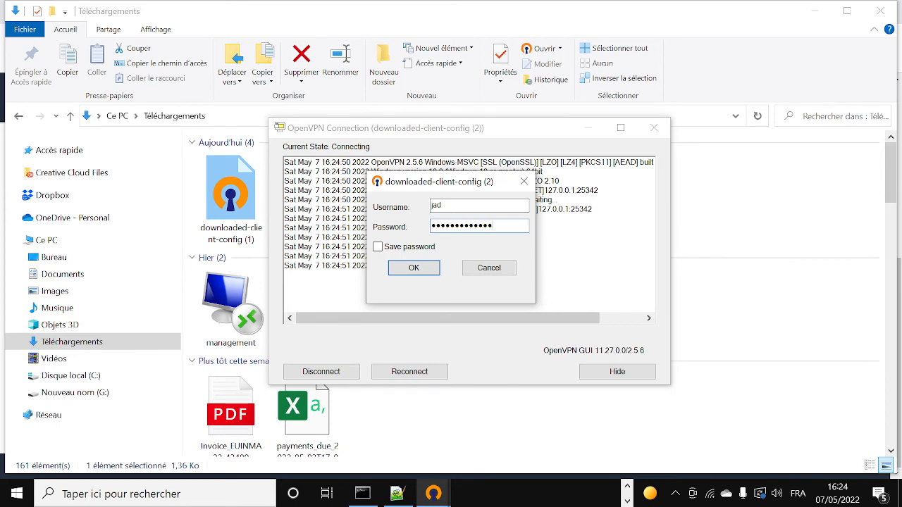
pyautogui.click(435, 273)
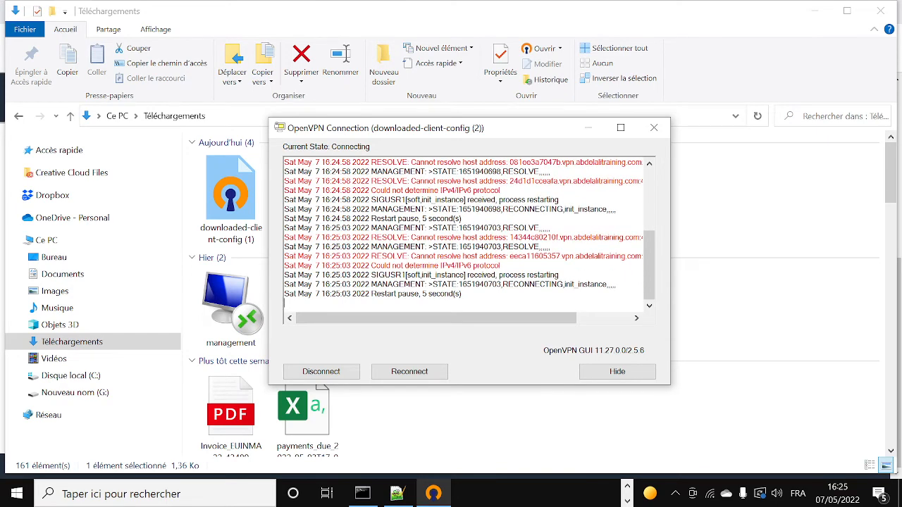
# Inspect the unresolved hostname in the log, disconnect the failing attempt, and minimize Explorer.
pyautogui.moveTo(436, 317); pyautogui.dragTo(490, 318)
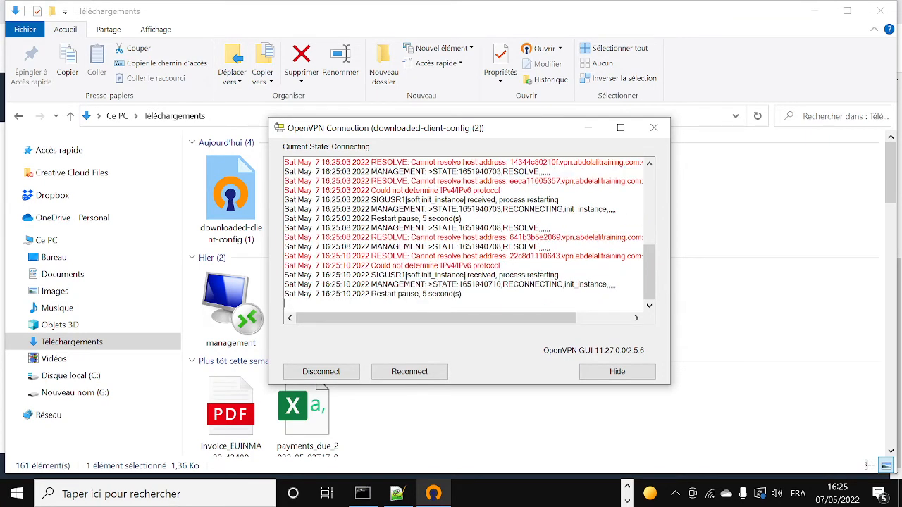
pyautogui.moveTo(508, 181); pyautogui.dragTo(557, 181)
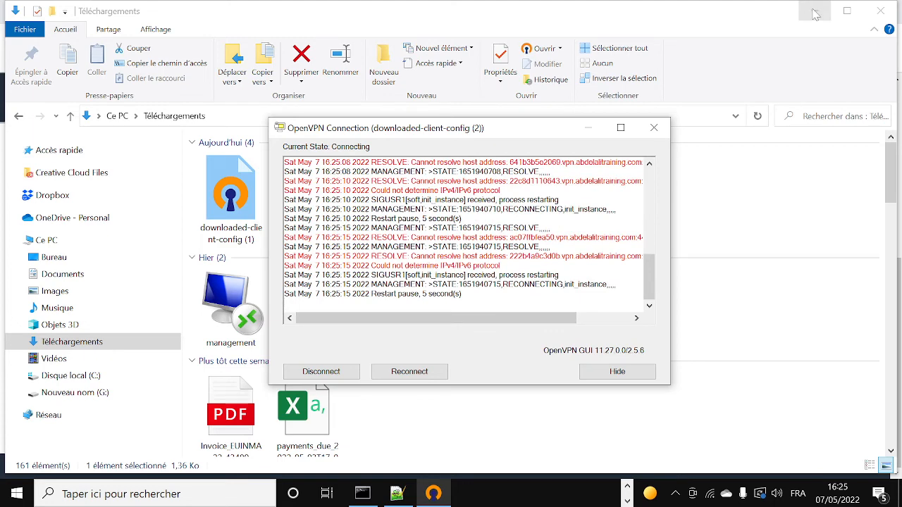
pyautogui.click(326, 372)
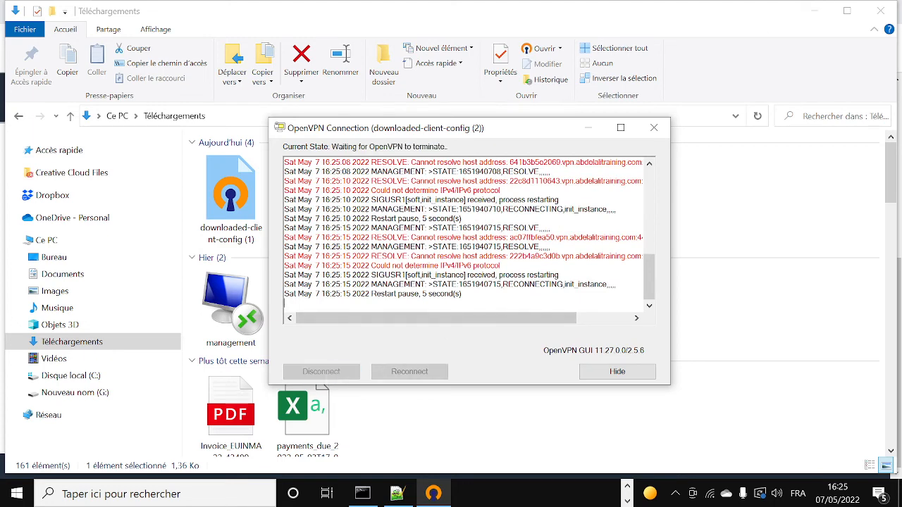
pyautogui.click(814, 11)
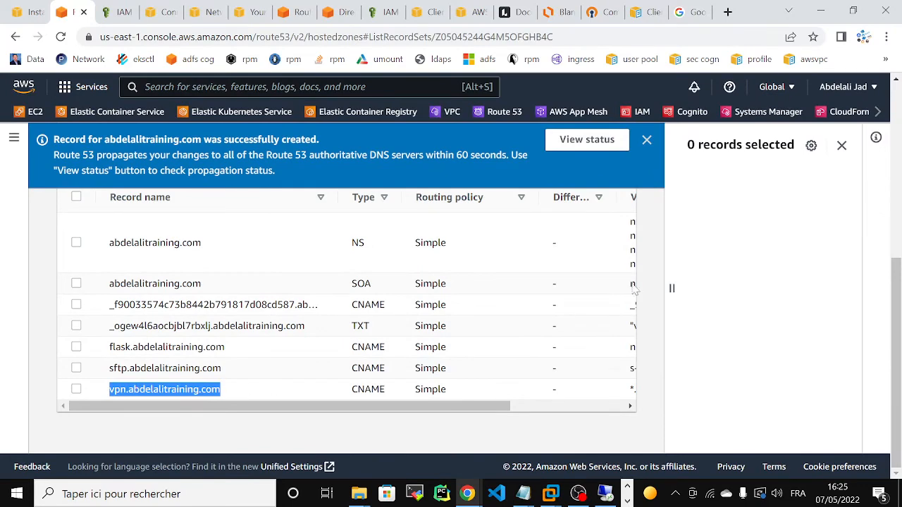
# Edit the vpn record to *.vpn.abdelalitraining.com, keeping its endpoint value, and save it.
pyautogui.click(76, 388)
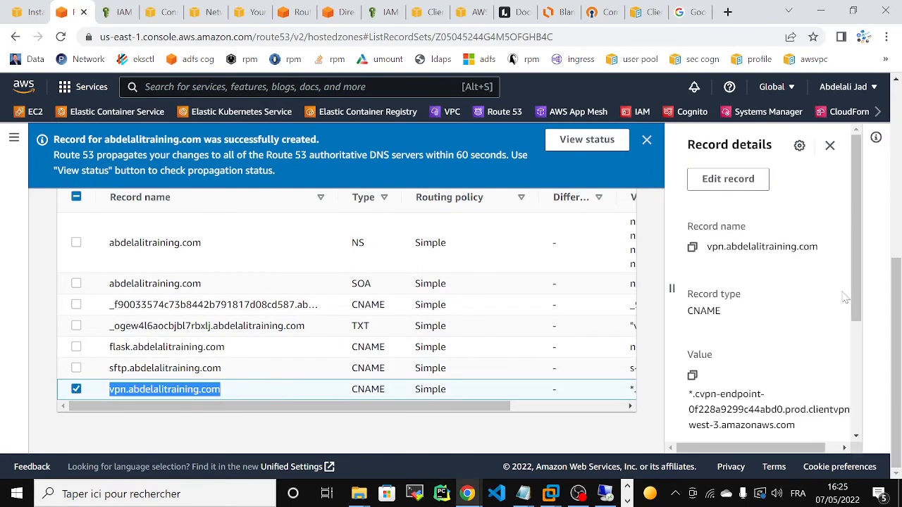
pyautogui.scroll(2, 898, 272)
pyautogui.moveTo(901, 271); pyautogui.dragTo(900, 259)
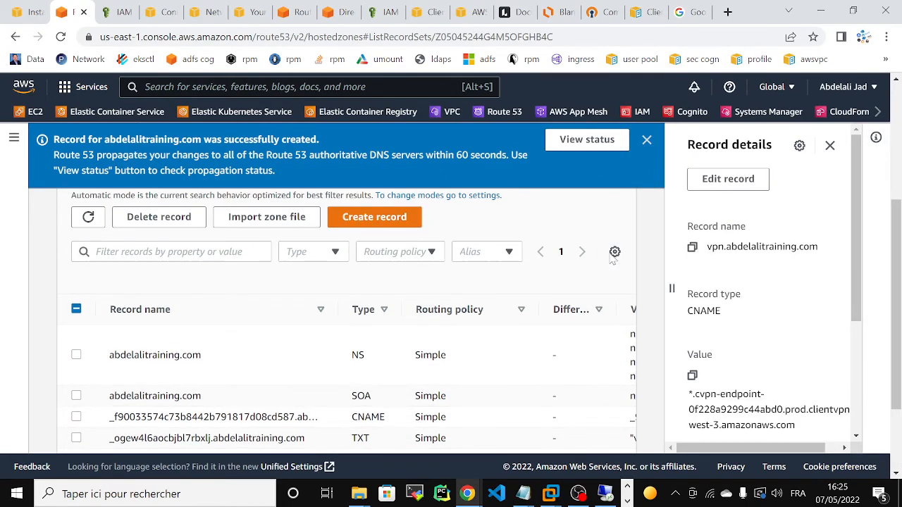
pyautogui.click(743, 183)
pyautogui.click(695, 197)
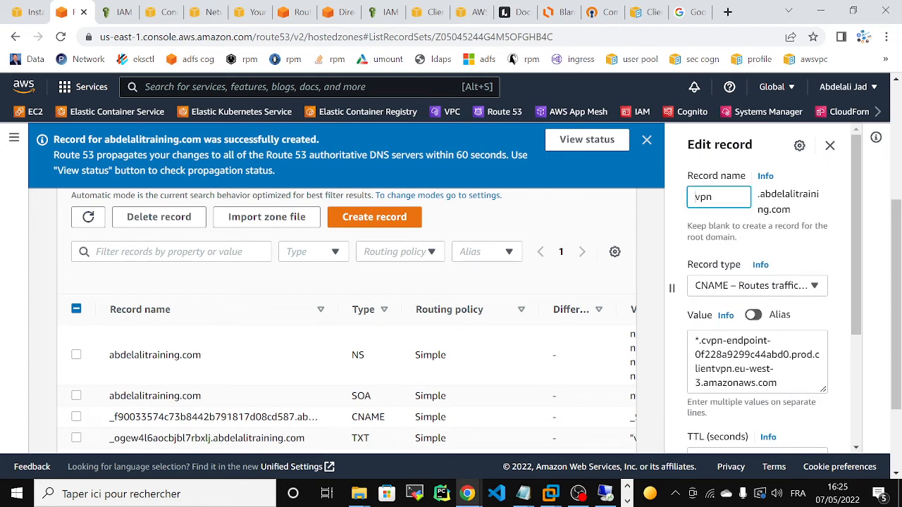
pyautogui.write('*.')
pyautogui.moveTo(696, 340); pyautogui.dragTo(777, 383)
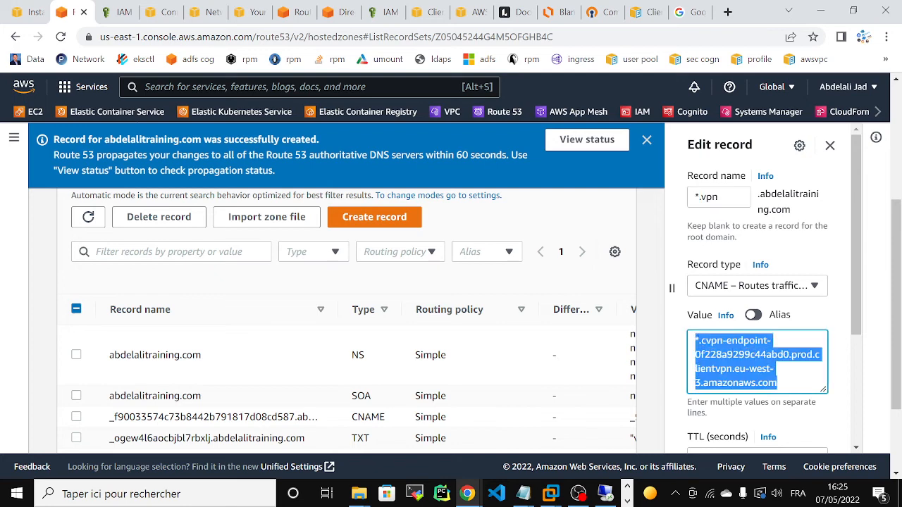
pyautogui.scroll(-5, 851, 281)
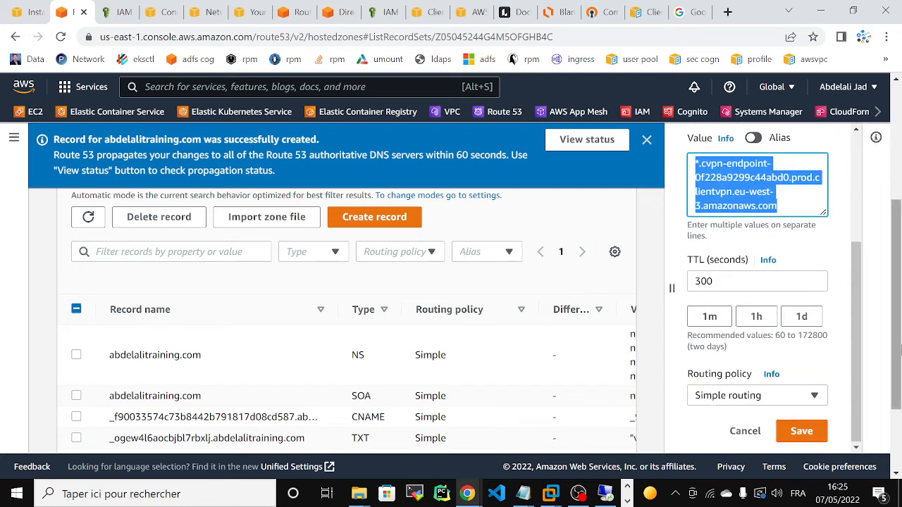
pyautogui.click(814, 436)
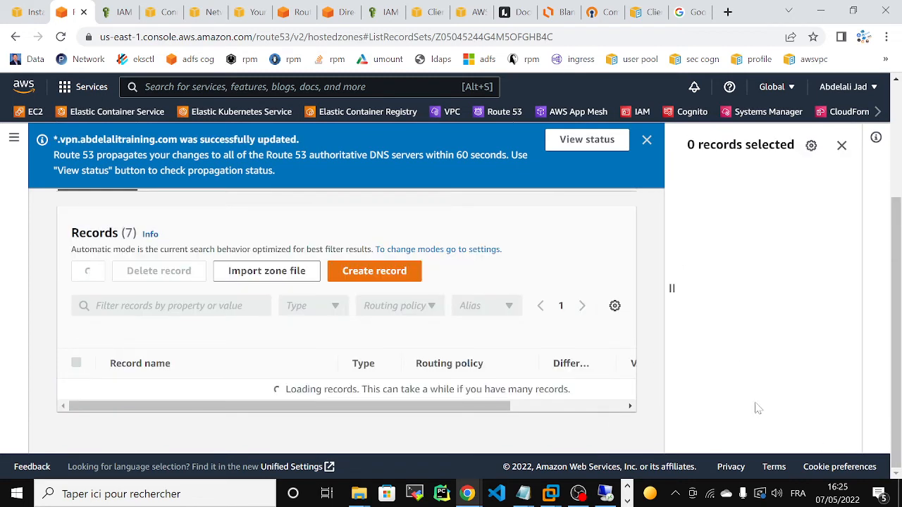
# Connect downloaded-client-config (2) in OpenVPN with the VPN credentials, receiving IP 10.10.0.162.
pyautogui.click(675, 493)
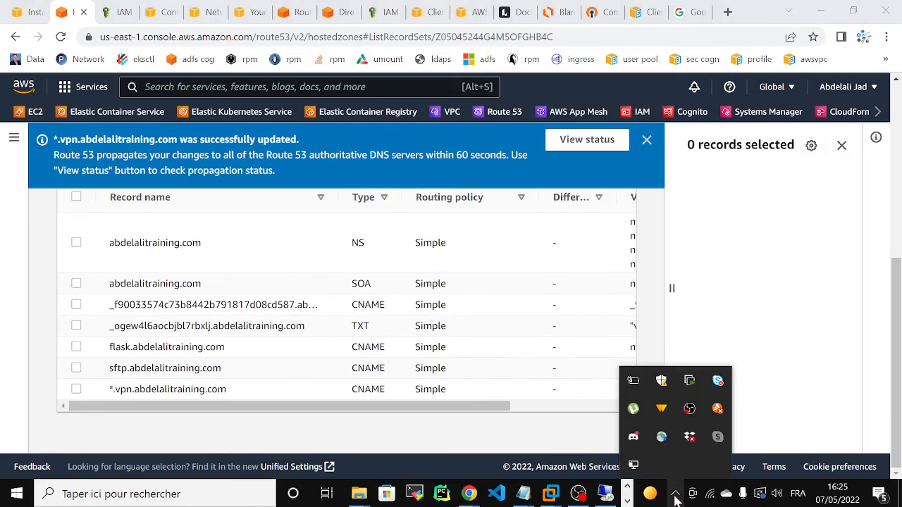
pyautogui.rightClick(633, 464)
pyautogui.moveTo(593, 416)
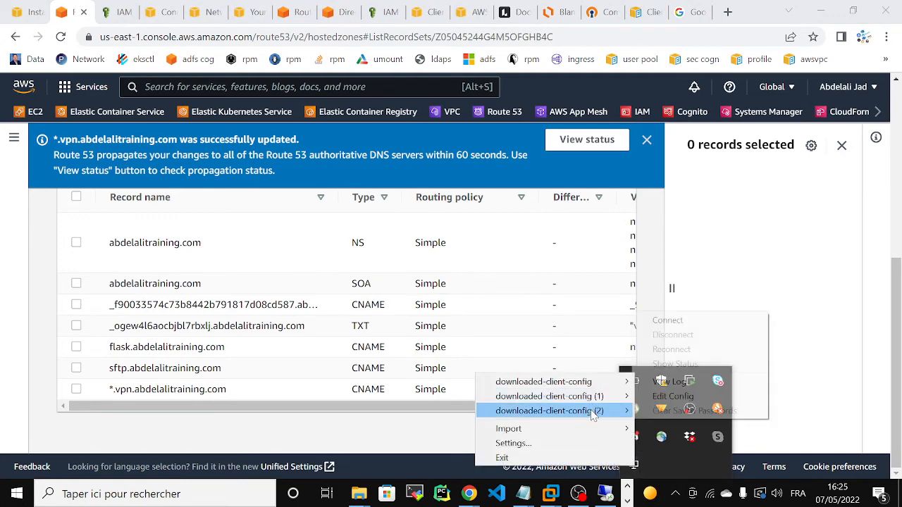
pyautogui.click(668, 321)
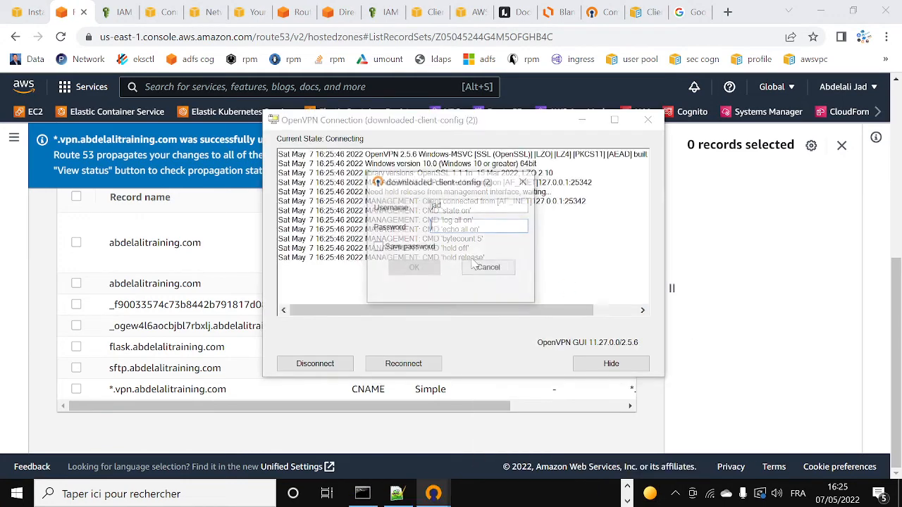
pyautogui.write('***')
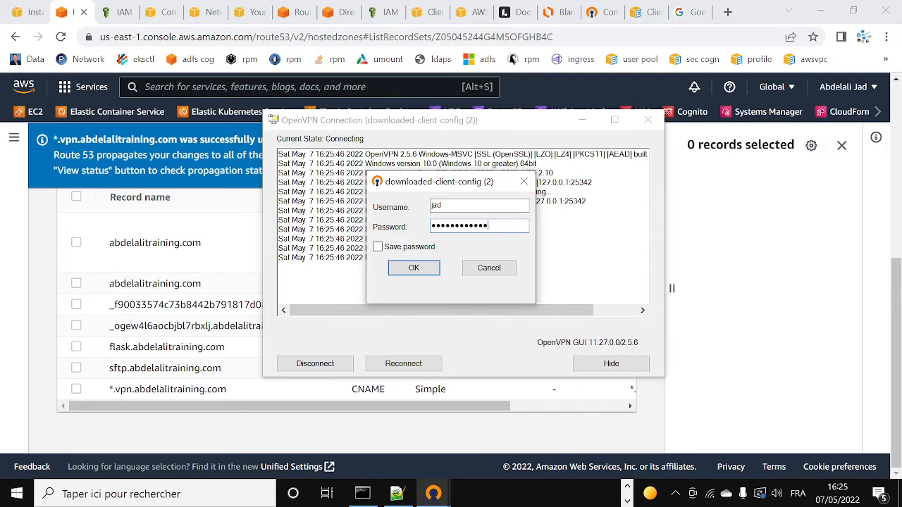
pyautogui.press('Return')
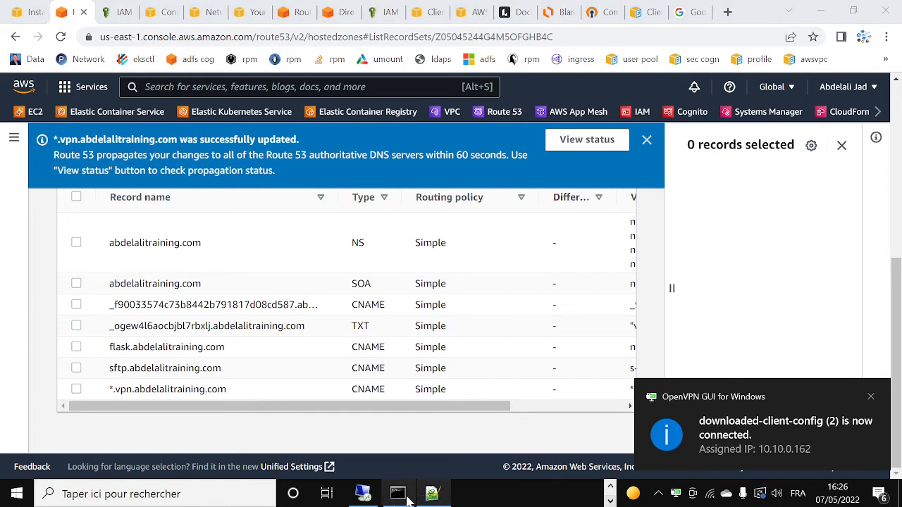
# Check and minimize the ping/ssh Command Prompt, reload Google, and return to the Client VPN endpoints tab.
pyautogui.click(398, 497)
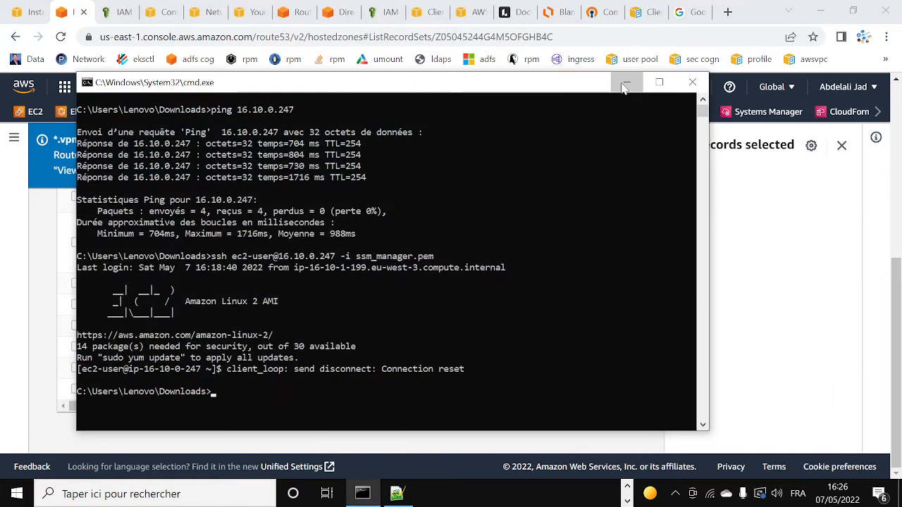
pyautogui.click(626, 82)
pyautogui.click(691, 13)
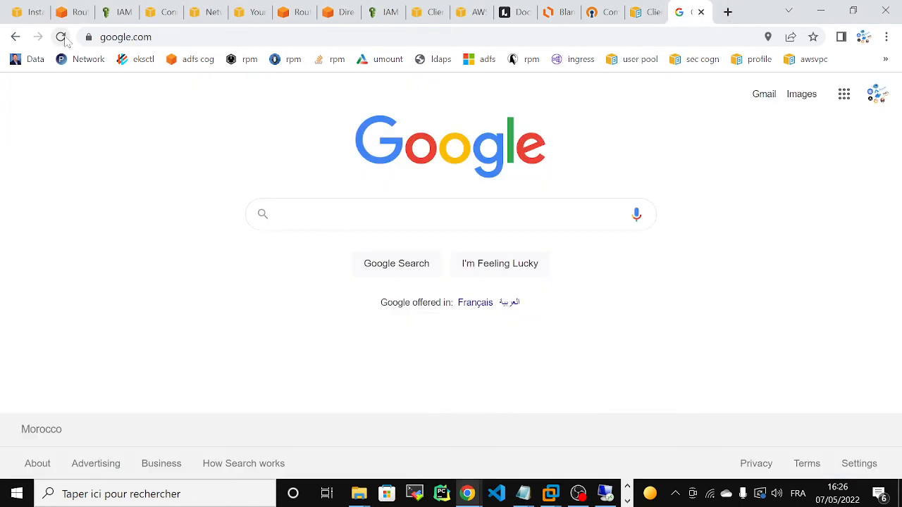
pyautogui.click(61, 36)
pyautogui.click(626, 501)
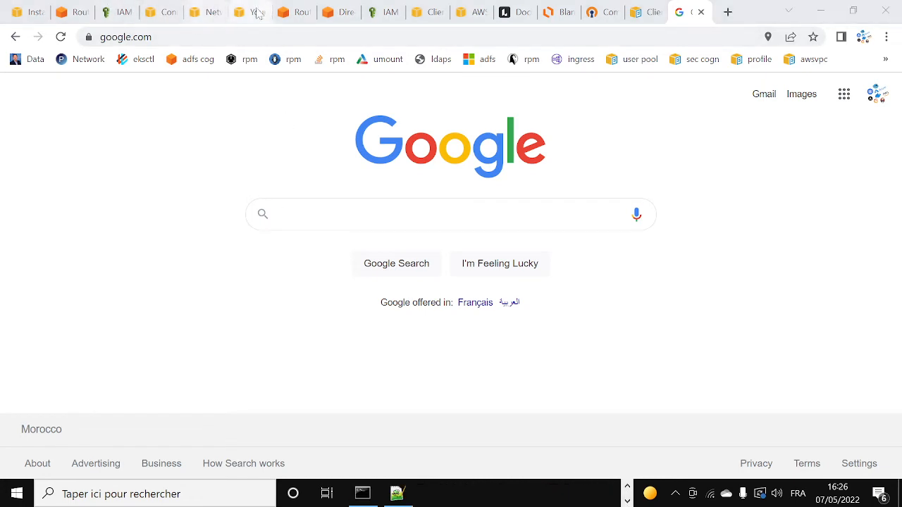
pyautogui.click(426, 12)
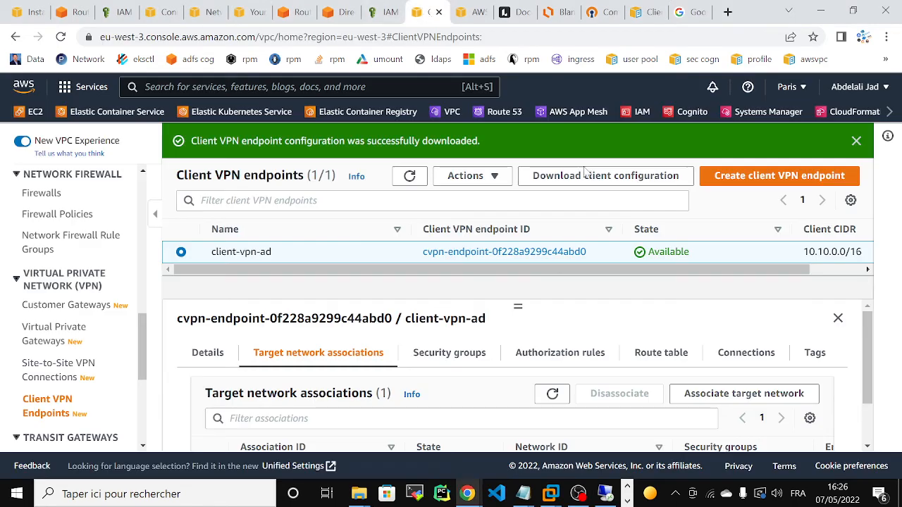
# Open the new Client VPN endpoint form, then cancel it.
pyautogui.click(748, 177)
pyautogui.moveTo(896, 185); pyautogui.dragTo(896, 289)
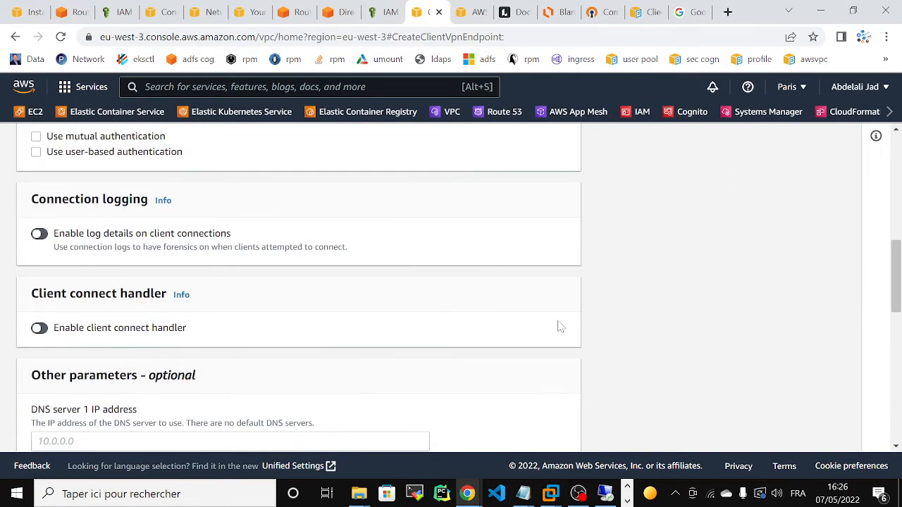
pyautogui.scroll(-5, 864, 301)
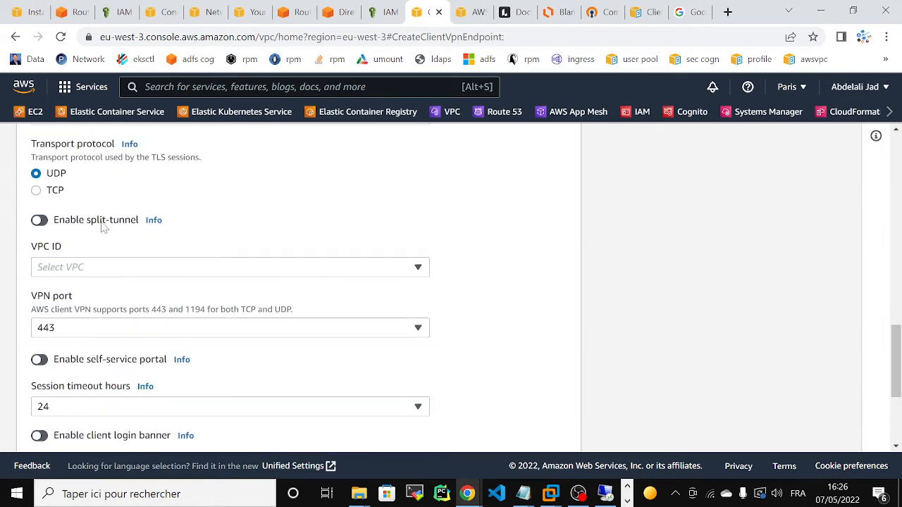
pyautogui.moveTo(897, 345); pyautogui.dragTo(897, 394)
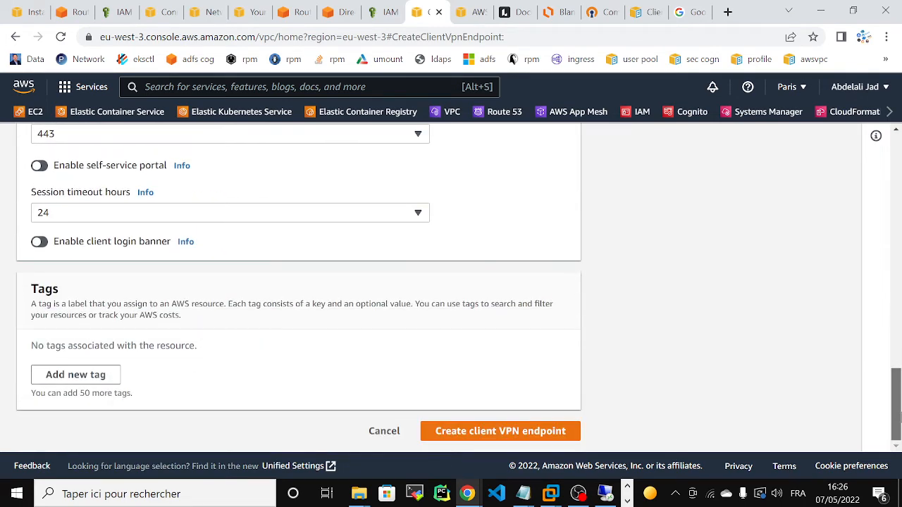
pyautogui.click(383, 433)
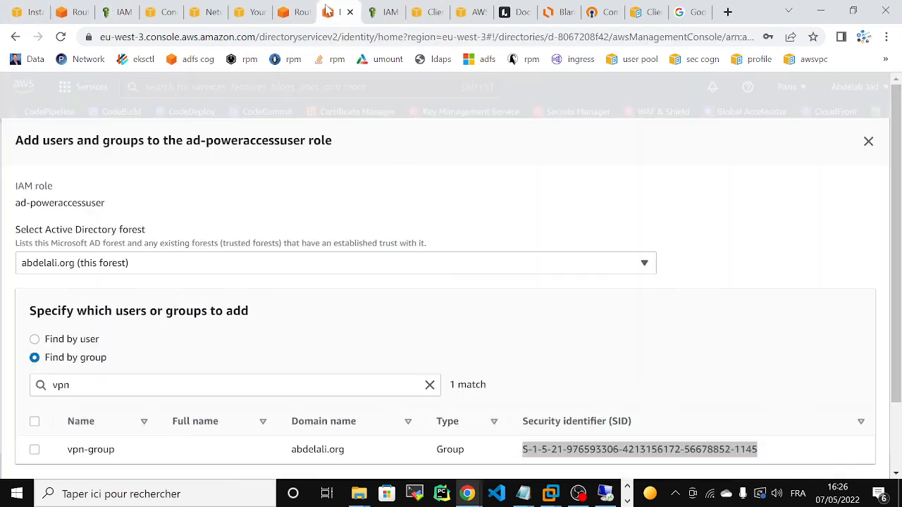
# In Directory Service, set up a new directory with AD Connector type, then bring up the remote Windows session.
pyautogui.click(338, 12)
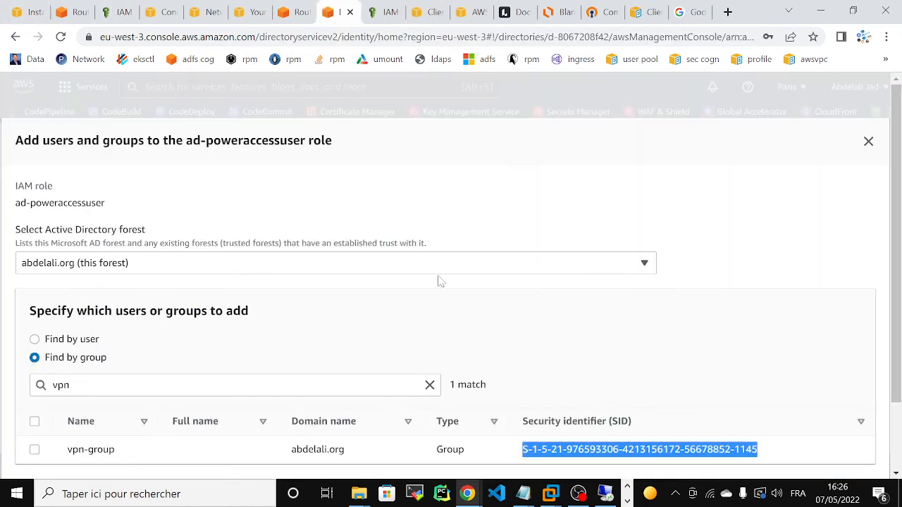
pyautogui.scroll(-2, 815, 407)
pyautogui.click(788, 419)
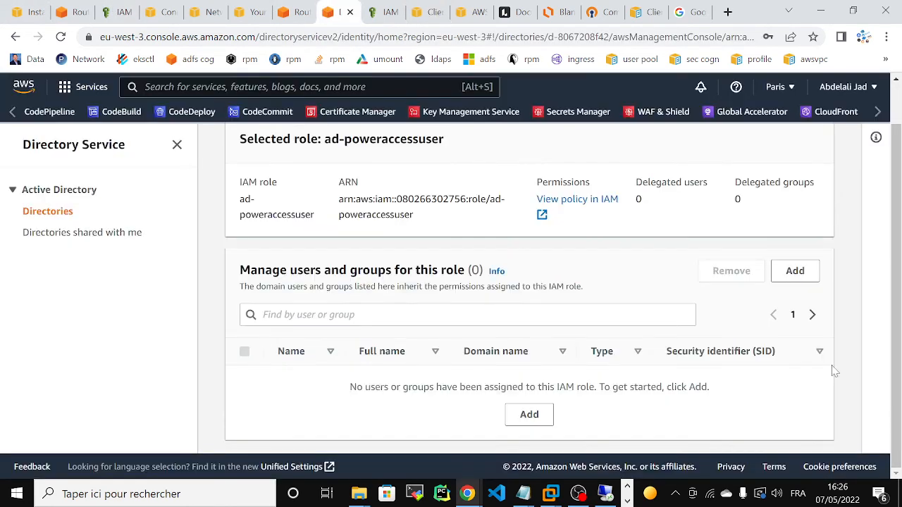
pyautogui.scroll(2, 833, 371)
pyautogui.click(48, 213)
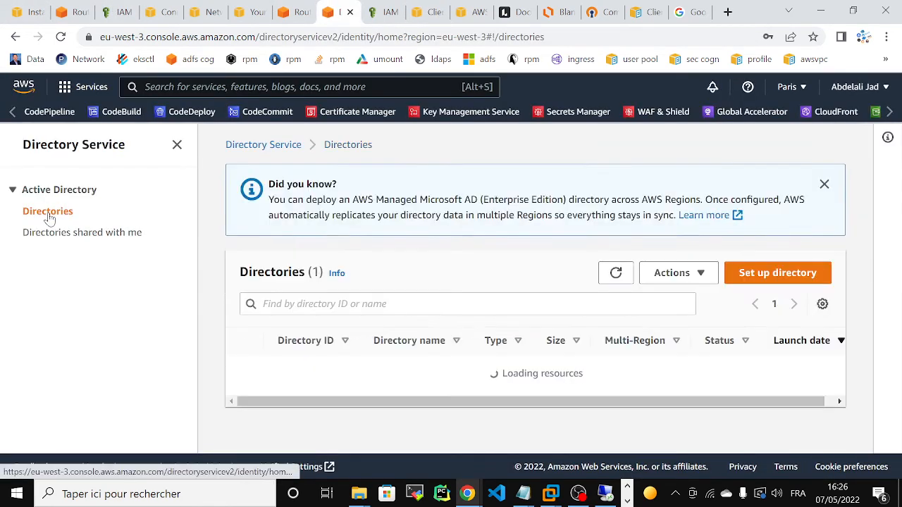
pyautogui.click(786, 275)
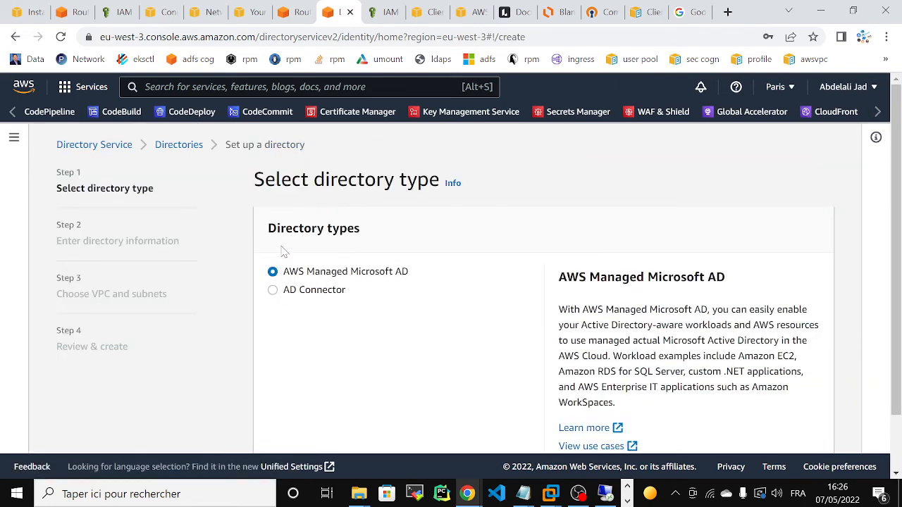
pyautogui.click(272, 291)
pyautogui.scroll(-2, 622, 445)
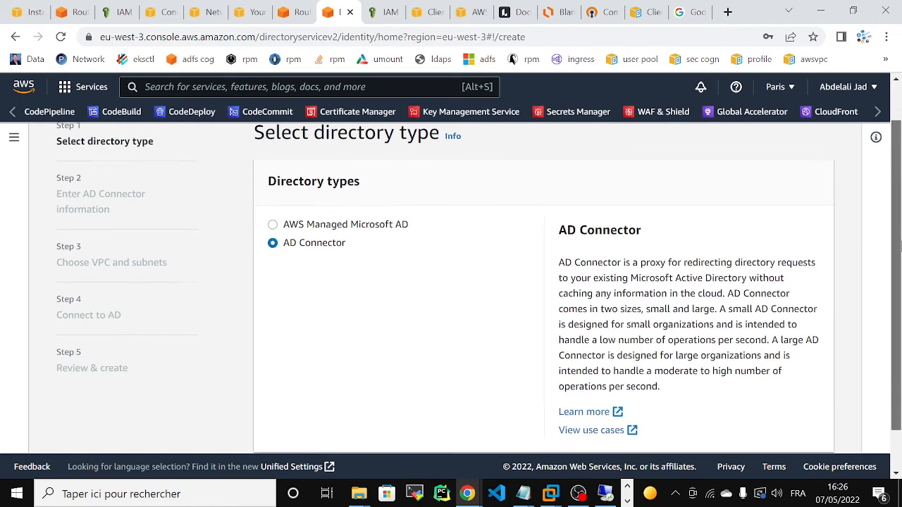
pyautogui.moveTo(607, 495)
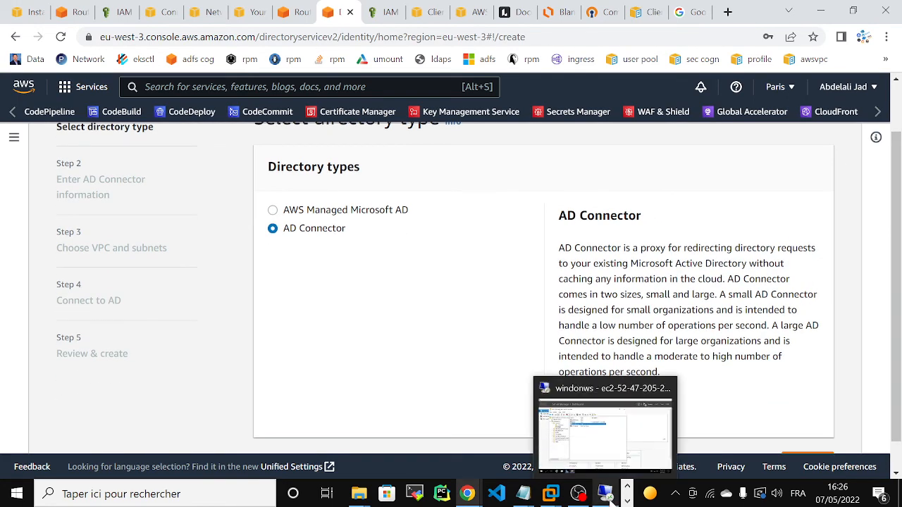
pyautogui.click(598, 430)
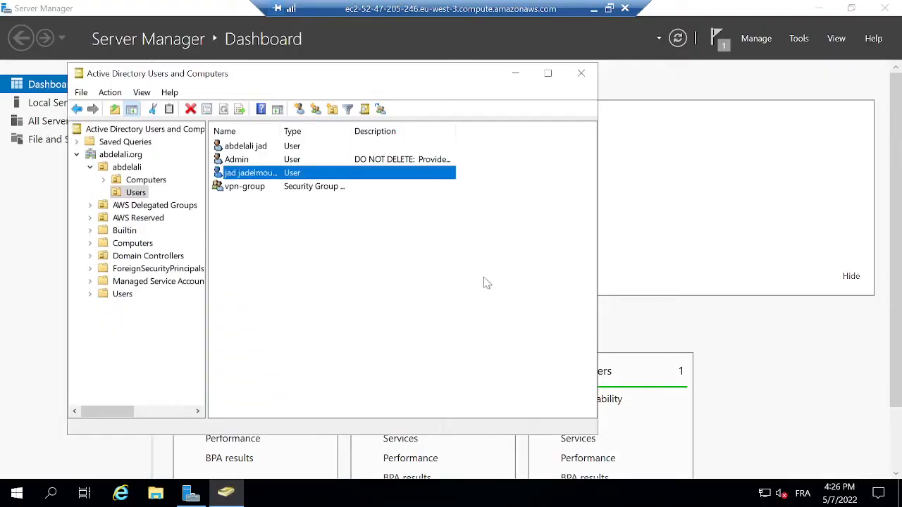
# Start a new user in Users named adconnect with logon name adconnect.
pyautogui.click(345, 241)
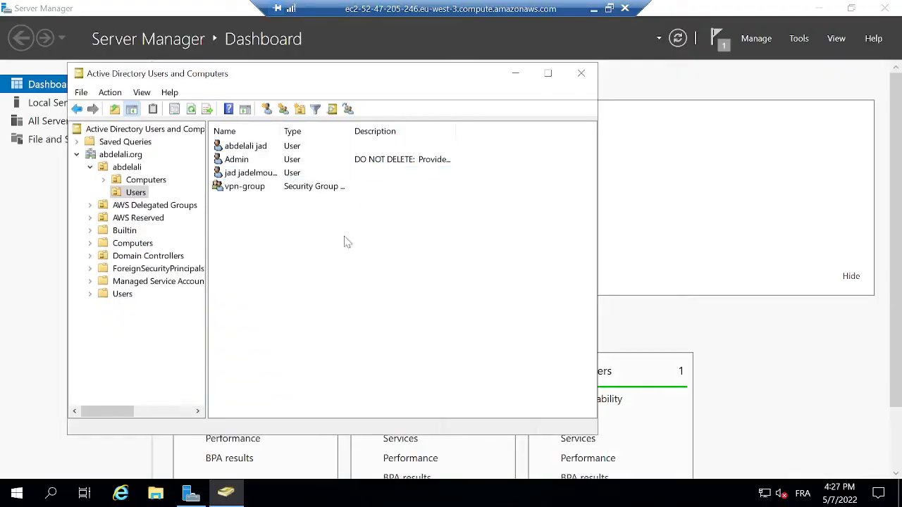
pyautogui.click(267, 110)
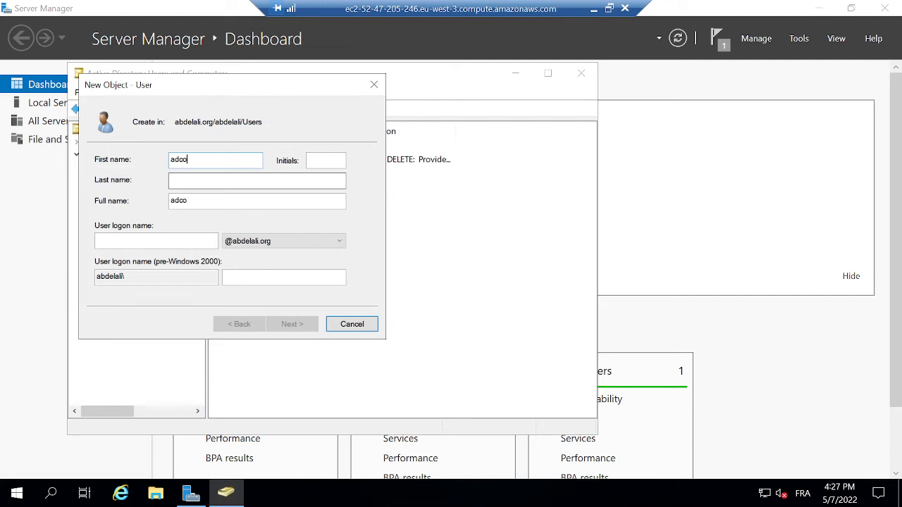
pyautogui.write('adconnect')
pyautogui.click(146, 245)
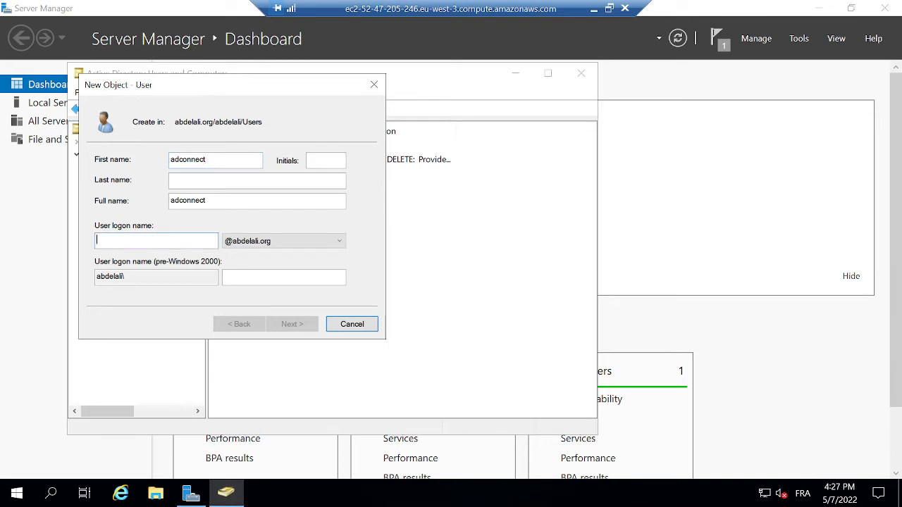
pyautogui.write('adconnect')
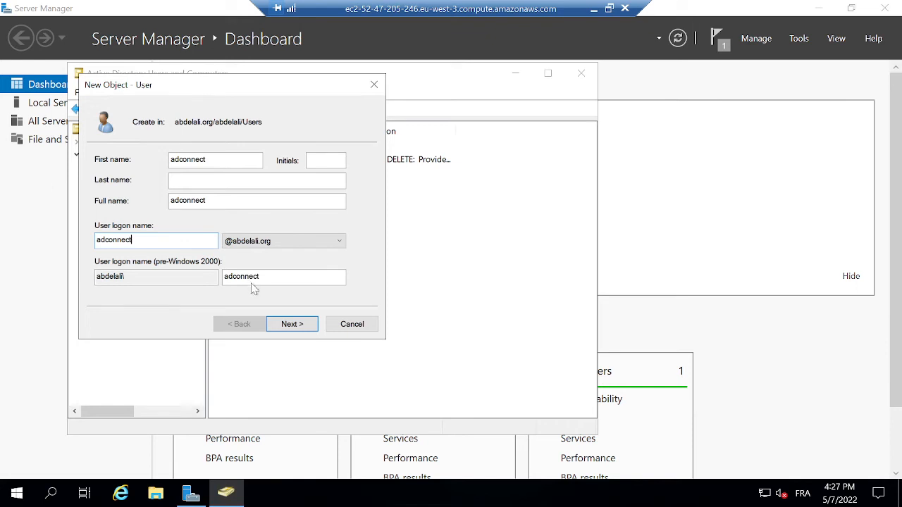
pyautogui.click(287, 325)
# Drop the change-at-next-logon requirement, block password changes, set the password, and finish creating adconnect.
pyautogui.click(98, 205)
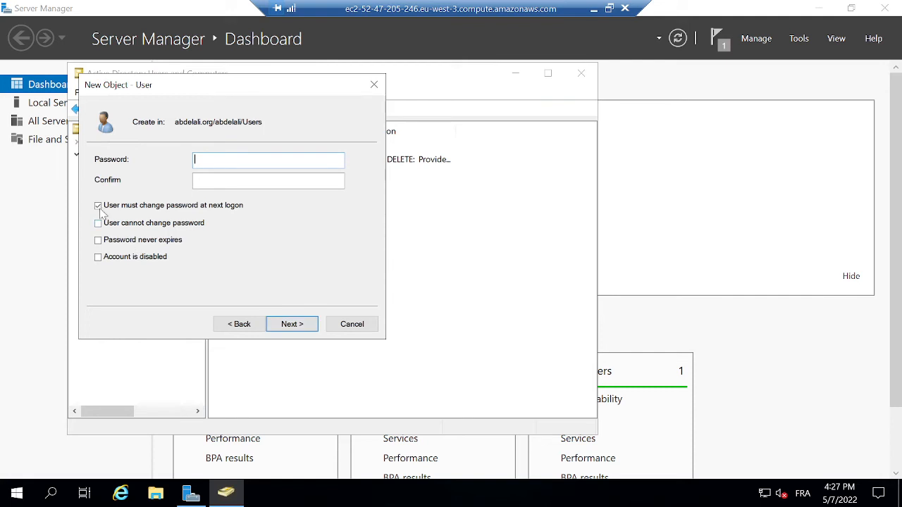
pyautogui.click(99, 223)
pyautogui.write('*********')
pyautogui.press('Tab')
pyautogui.write('**')
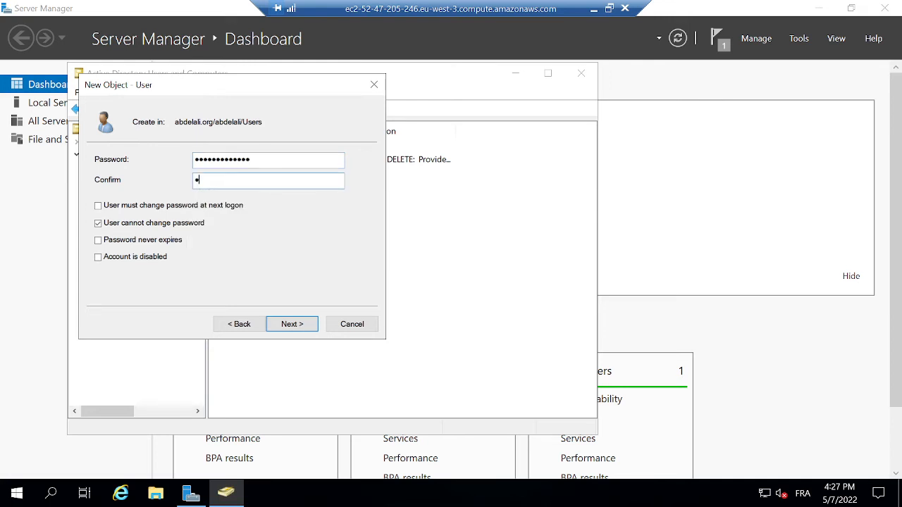
pyautogui.write('*')
pyautogui.click(301, 327)
pyautogui.click(301, 328)
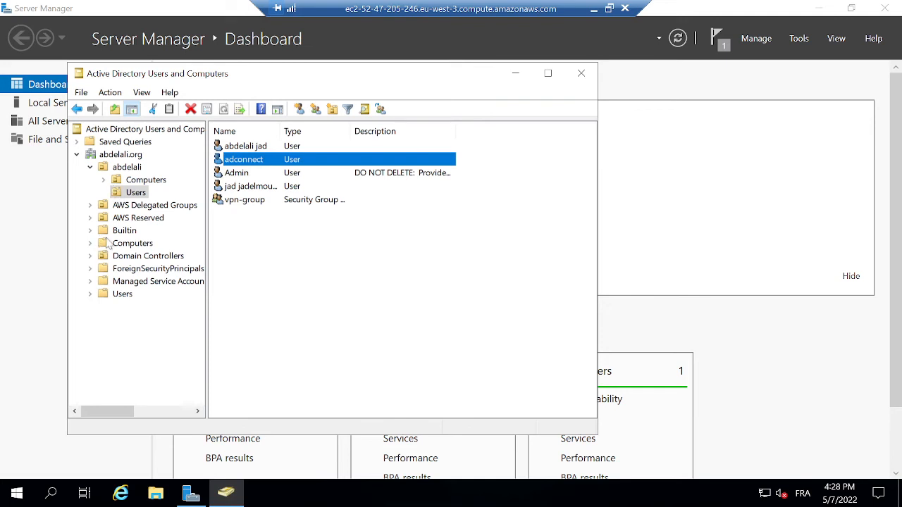
pyautogui.click(125, 195)
pyautogui.rightClick(126, 189)
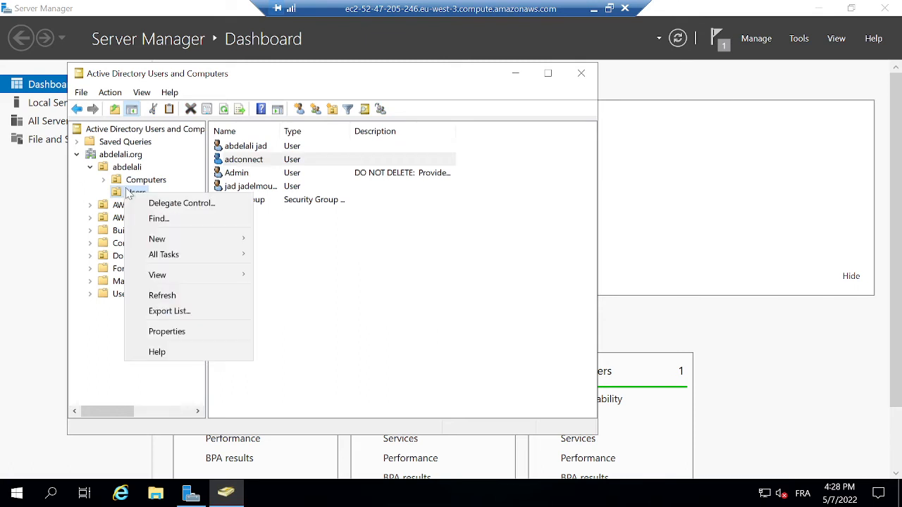
pyautogui.click(154, 204)
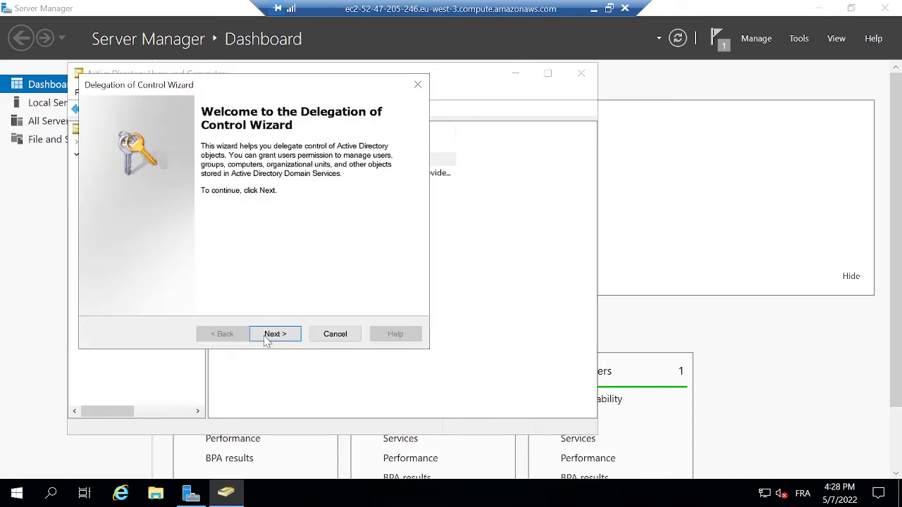
pyautogui.click(267, 337)
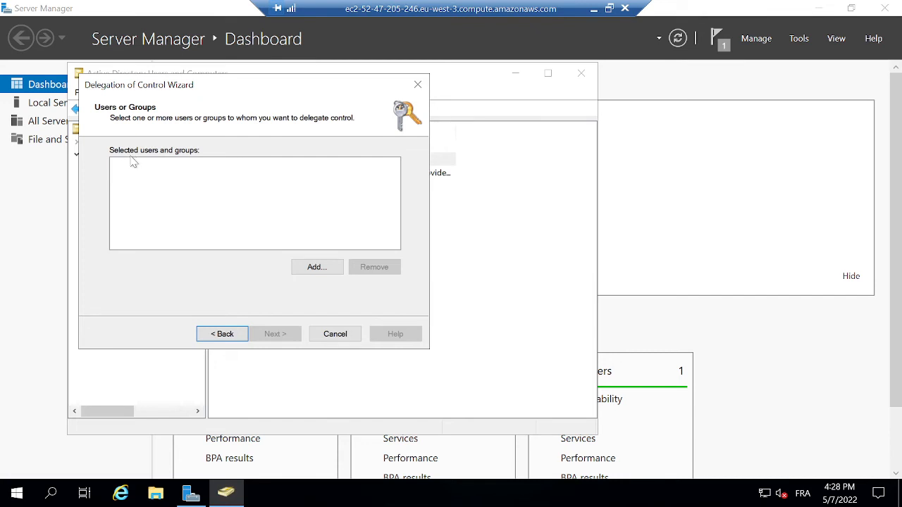
pyautogui.click(335, 335)
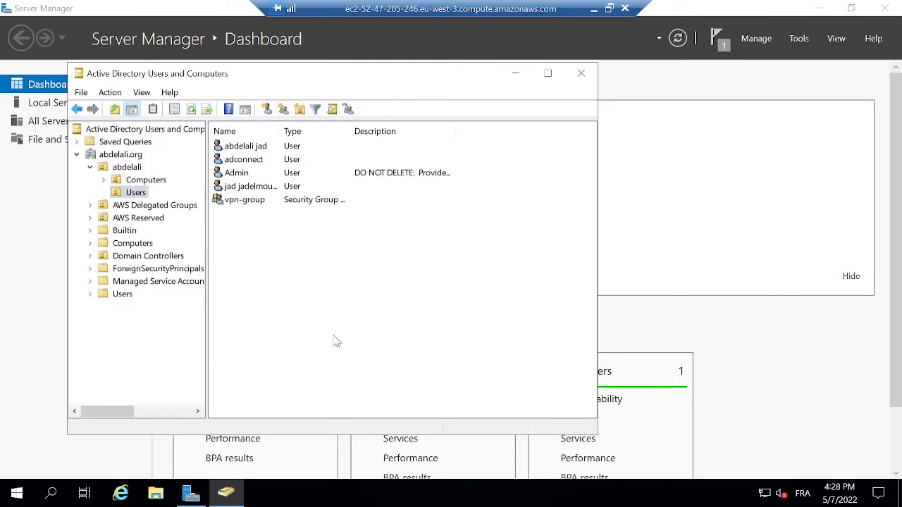
# Create a new group named connectors in the Users container.
pyautogui.click(282, 109)
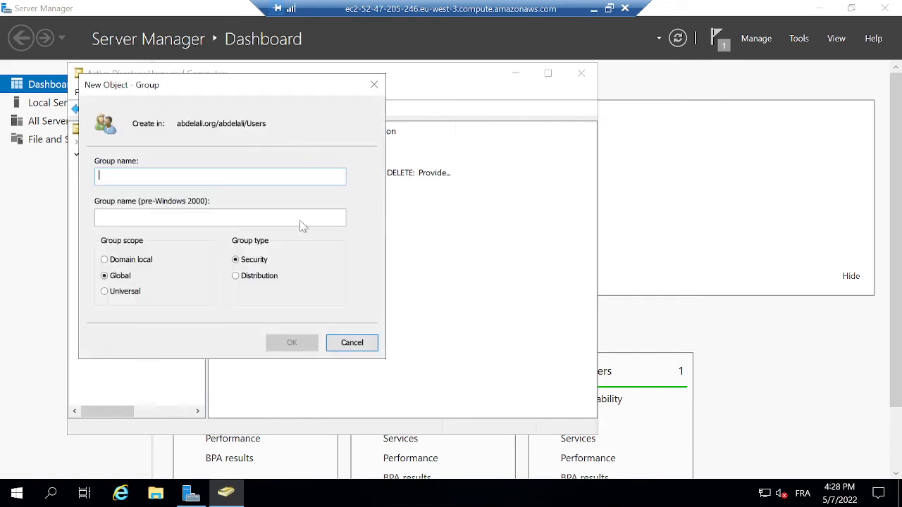
pyautogui.write('connect')
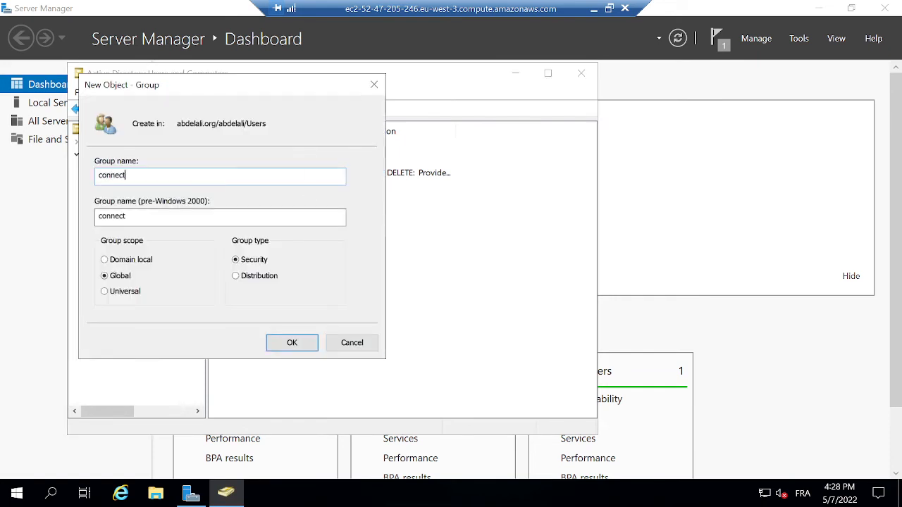
pyautogui.write('ors')
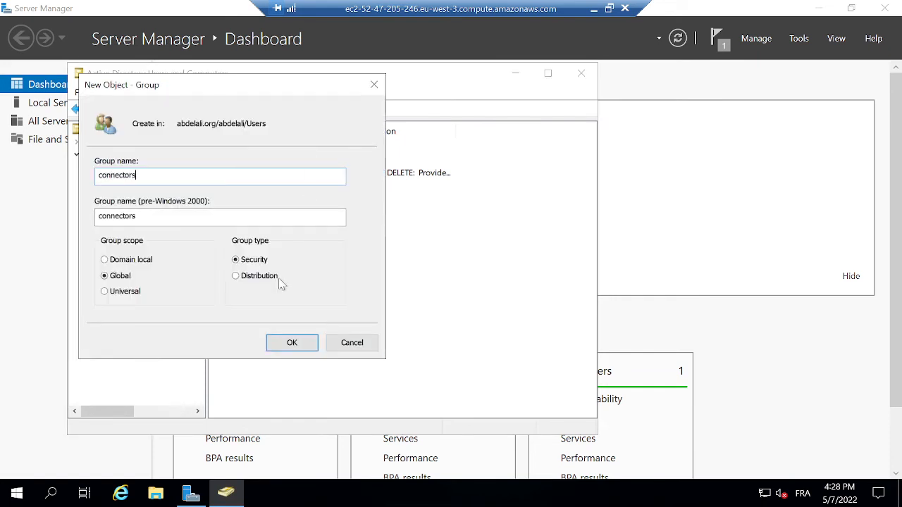
pyautogui.click(288, 344)
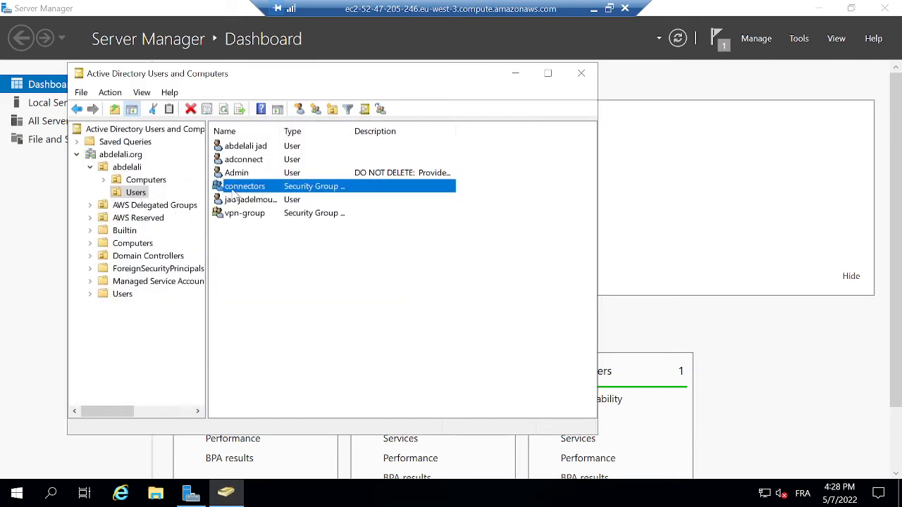
# Add adconnect to the connectors group in its Member Of properties and save.
pyautogui.click(242, 160)
pyautogui.rightClick(242, 161)
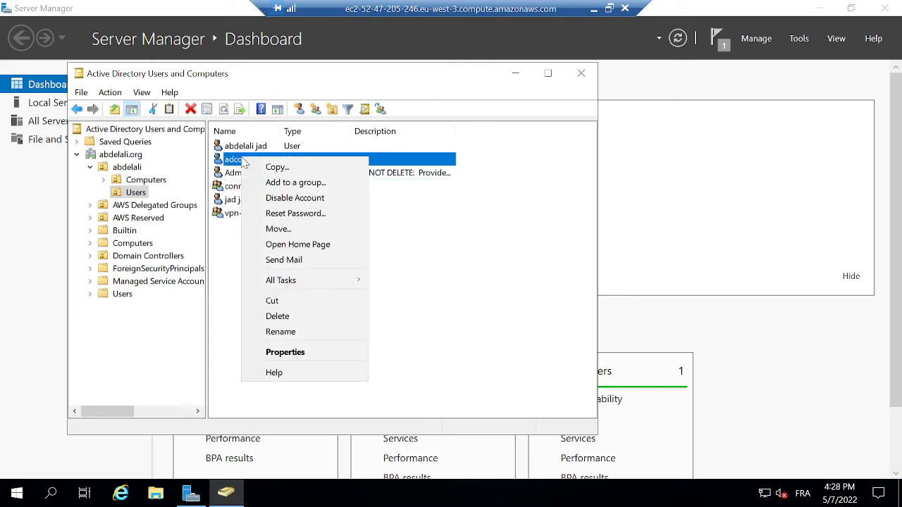
pyautogui.click(284, 357)
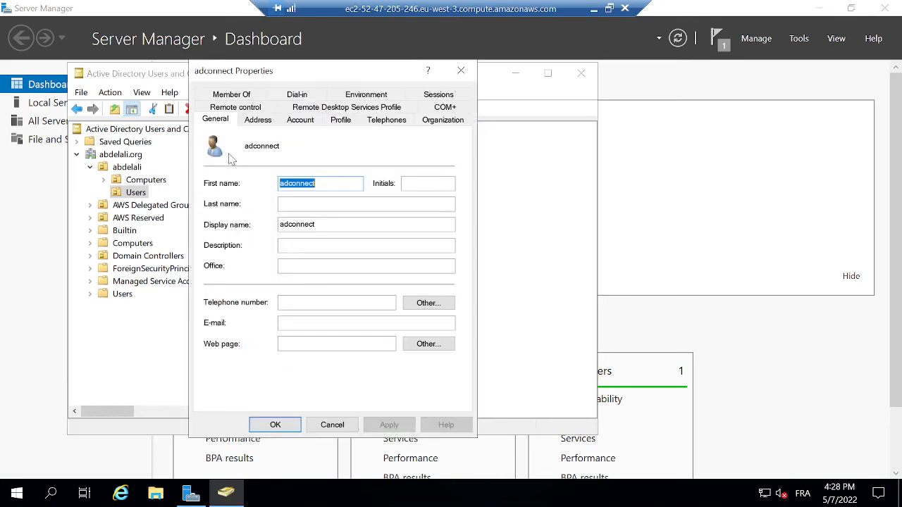
pyautogui.click(236, 94)
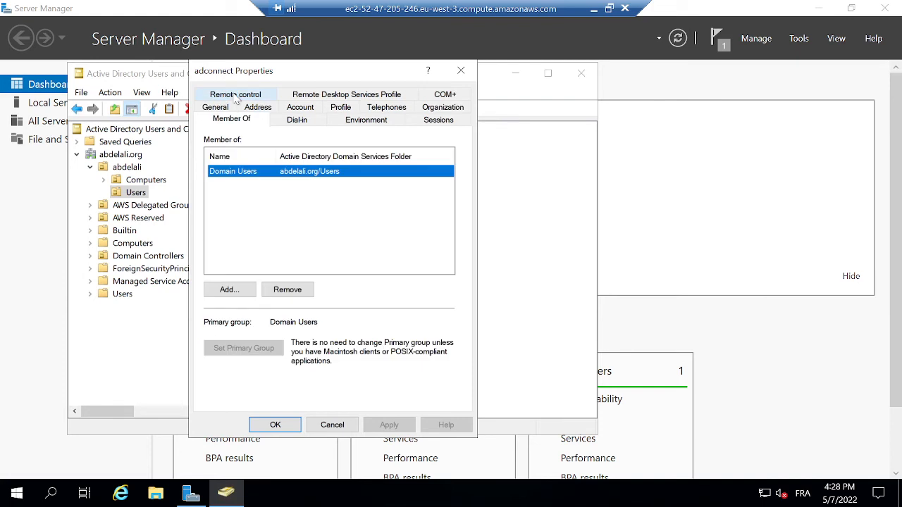
pyautogui.click(229, 290)
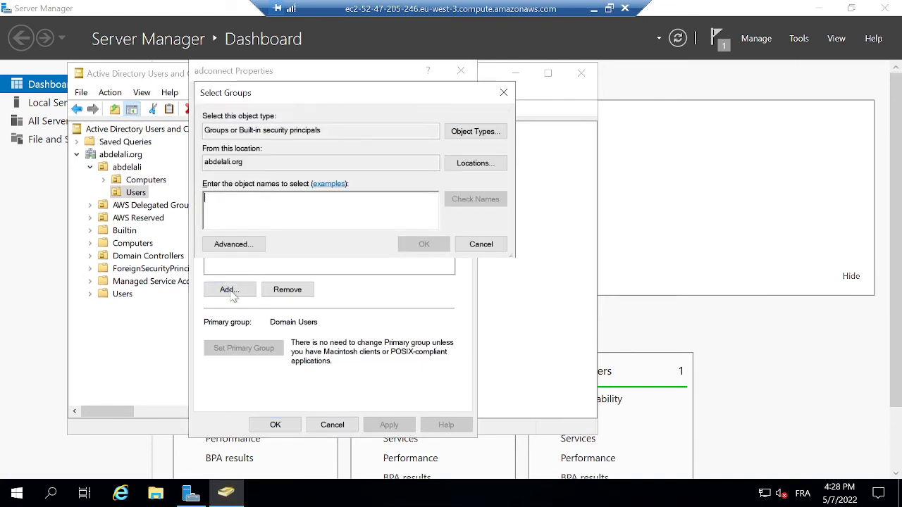
pyautogui.write('connectors')
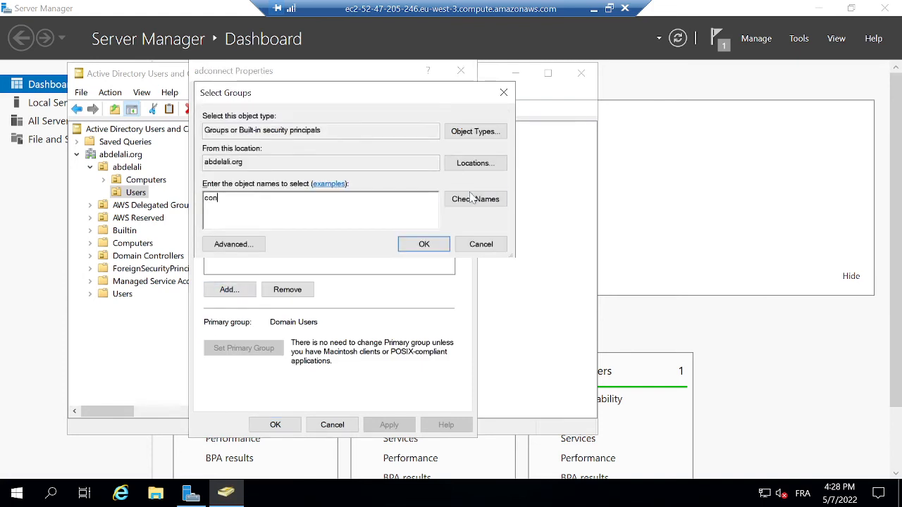
pyautogui.click(424, 245)
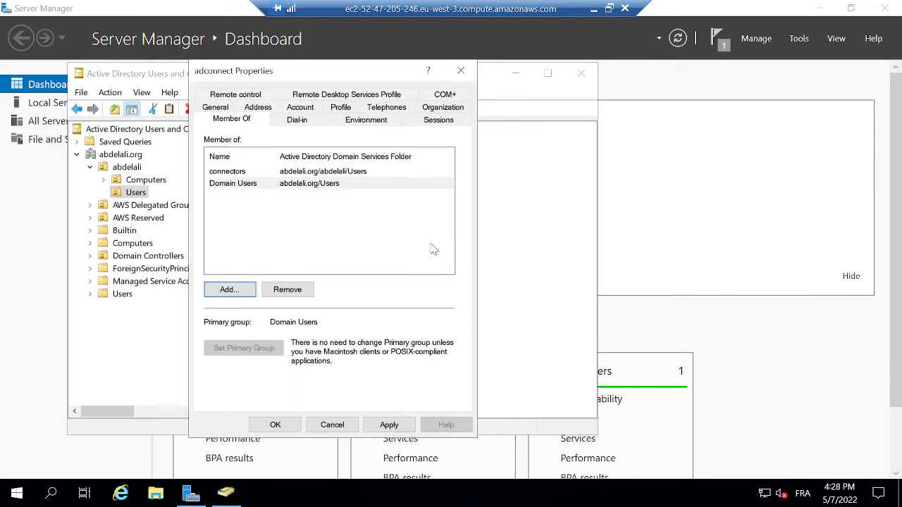
pyautogui.click(386, 425)
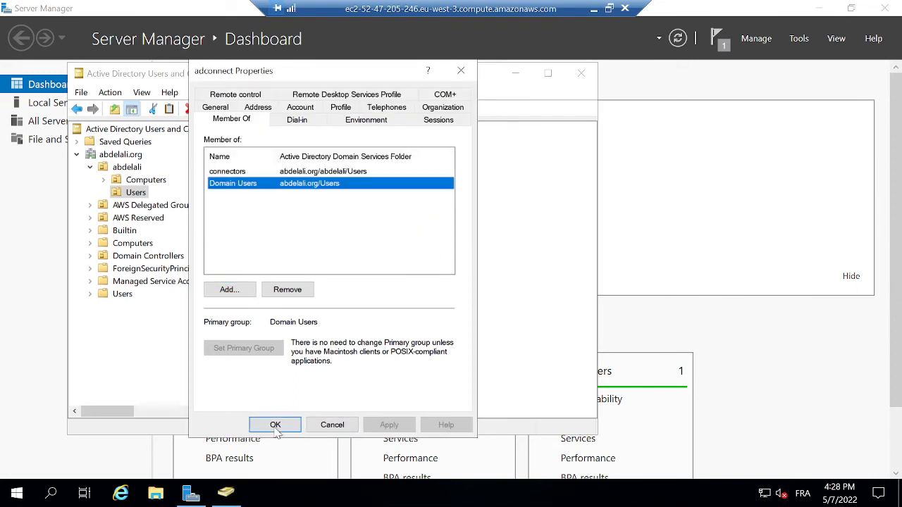
pyautogui.click(275, 427)
pyautogui.rightClick(132, 198)
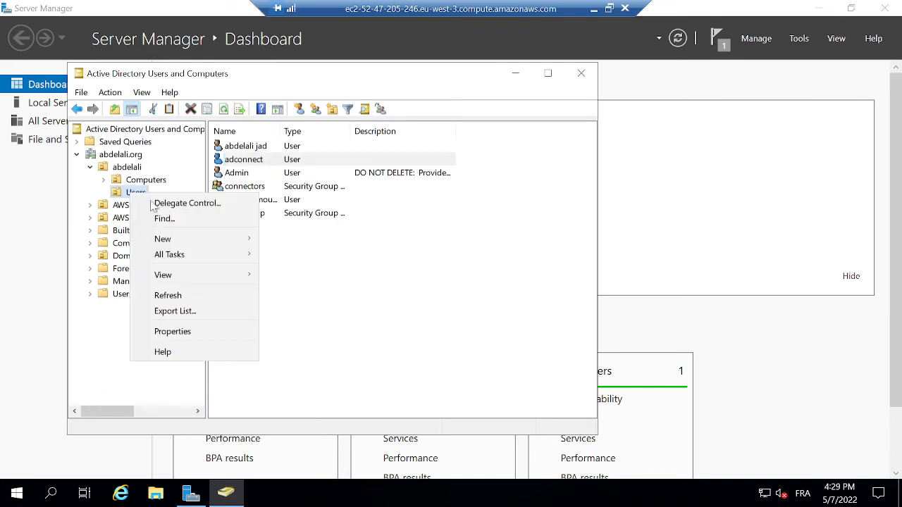
# Start delegating control over the Users folder to the connectors group.
pyautogui.click(156, 204)
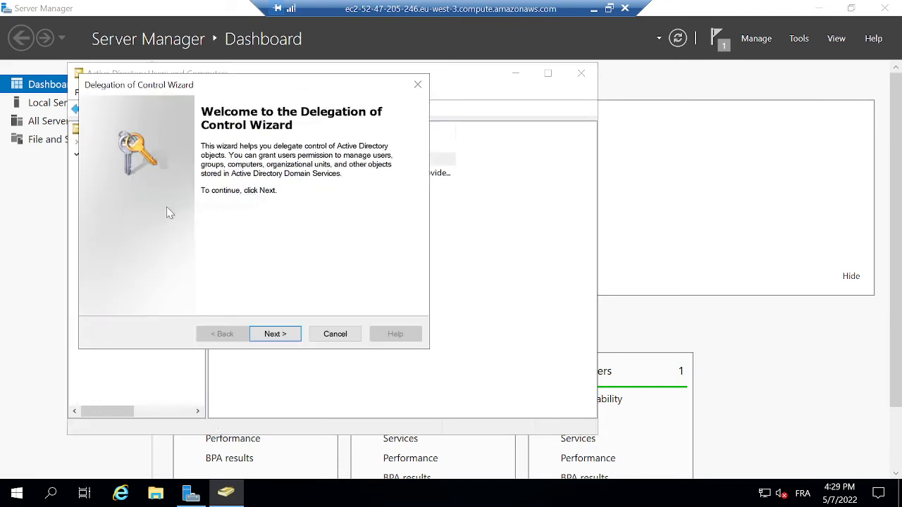
pyautogui.click(277, 336)
pyautogui.click(313, 267)
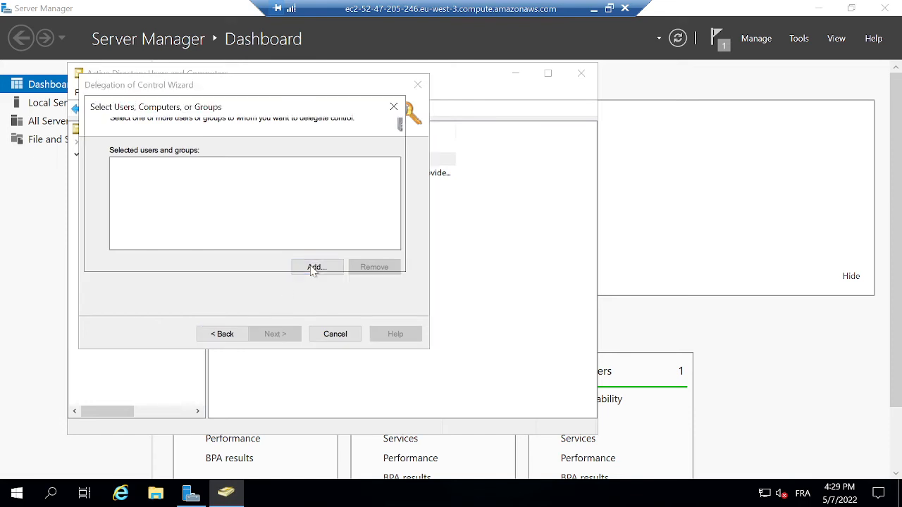
pyautogui.write('co')
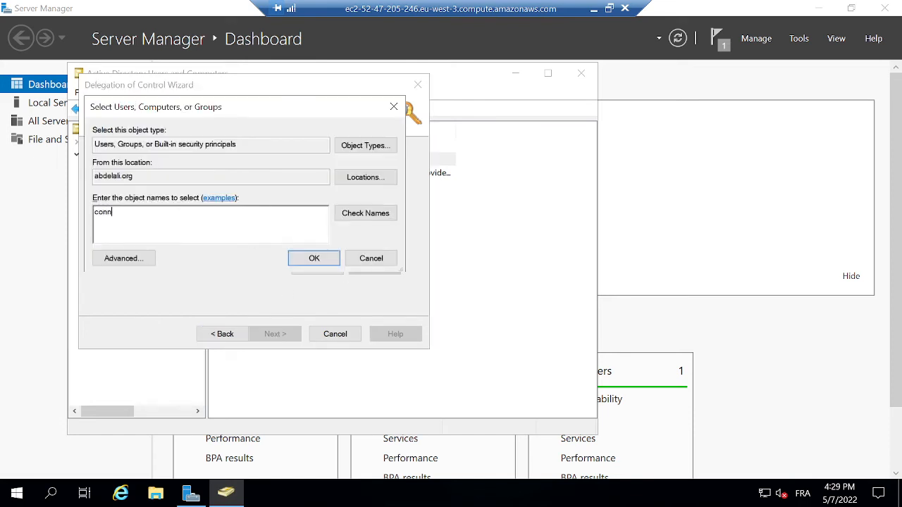
pyautogui.write('nn')
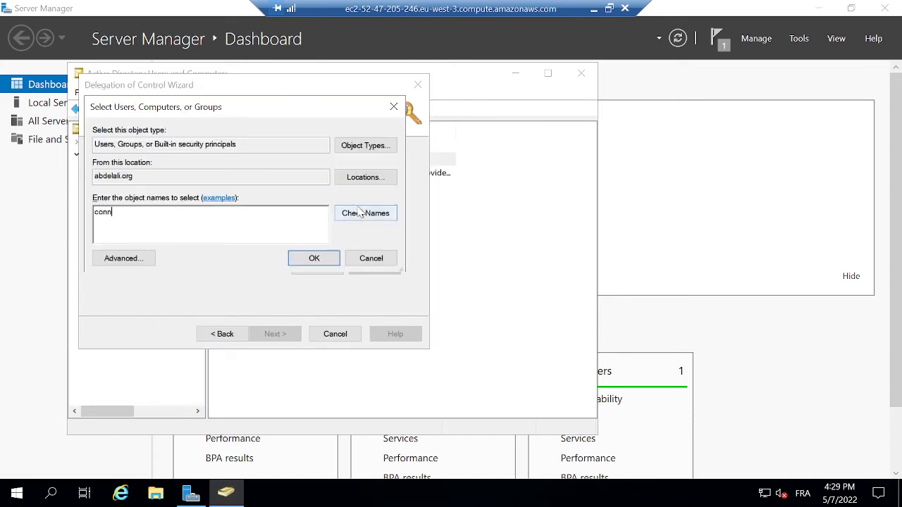
pyautogui.write('ectors')
pyautogui.click(321, 266)
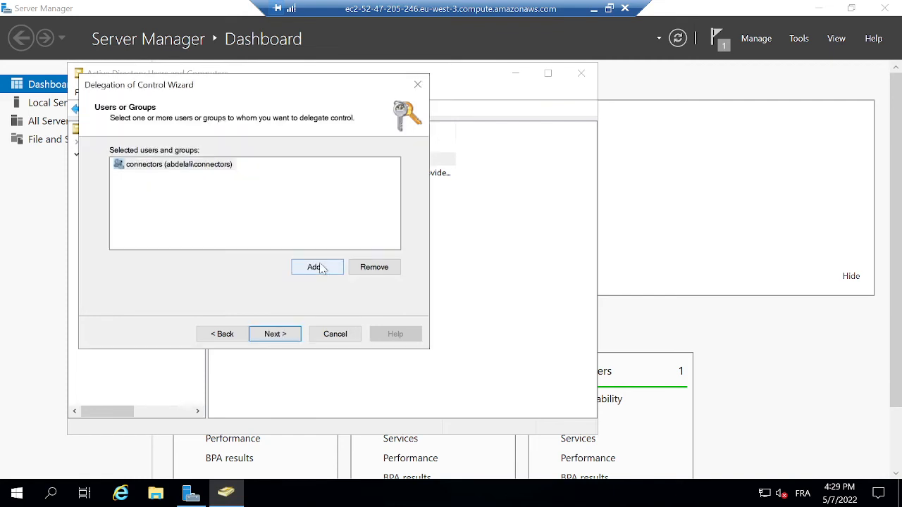
pyautogui.click(278, 335)
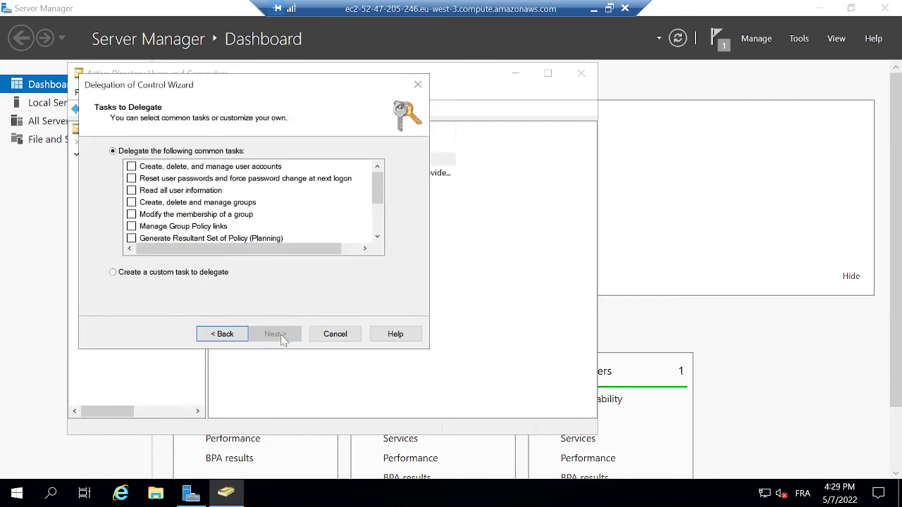
# Define a custom task limited to User objects, allowing their deletion in this folder.
pyautogui.click(113, 274)
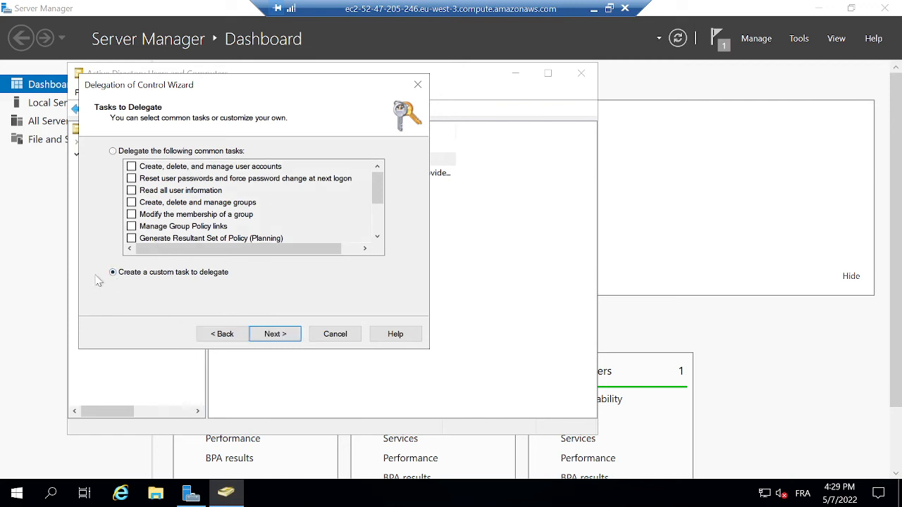
pyautogui.click(275, 336)
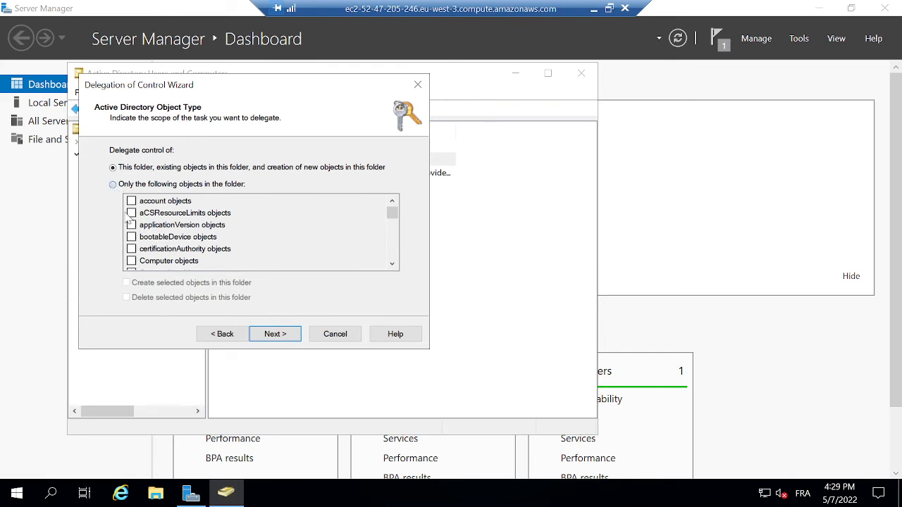
pyautogui.click(141, 184)
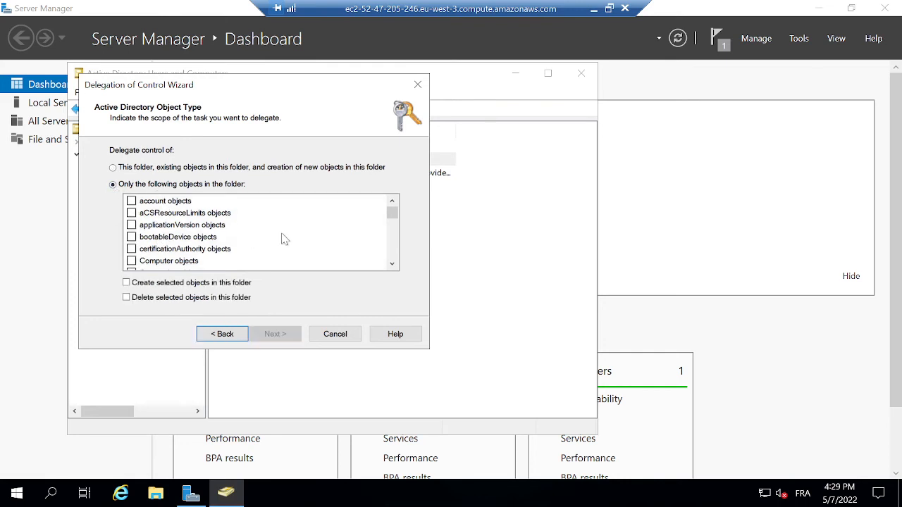
pyautogui.scroll(-5, 394, 212)
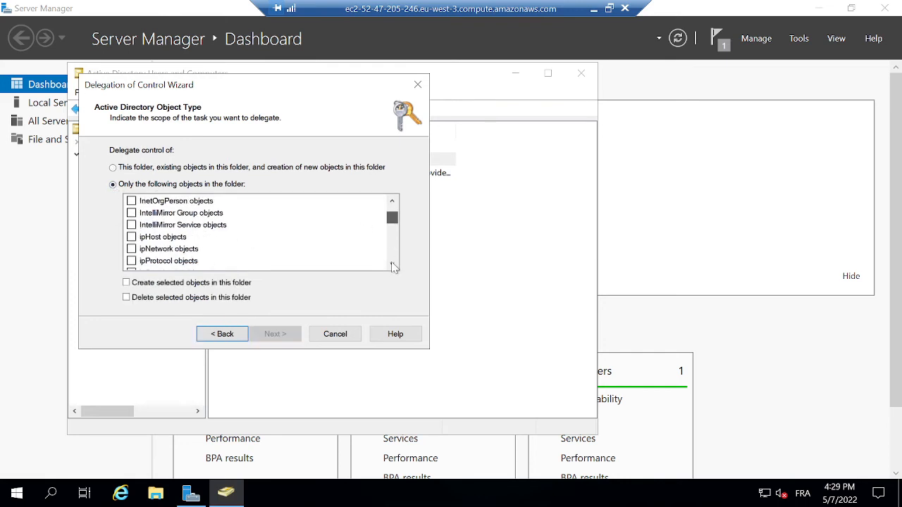
pyautogui.scroll(-15, 393, 266)
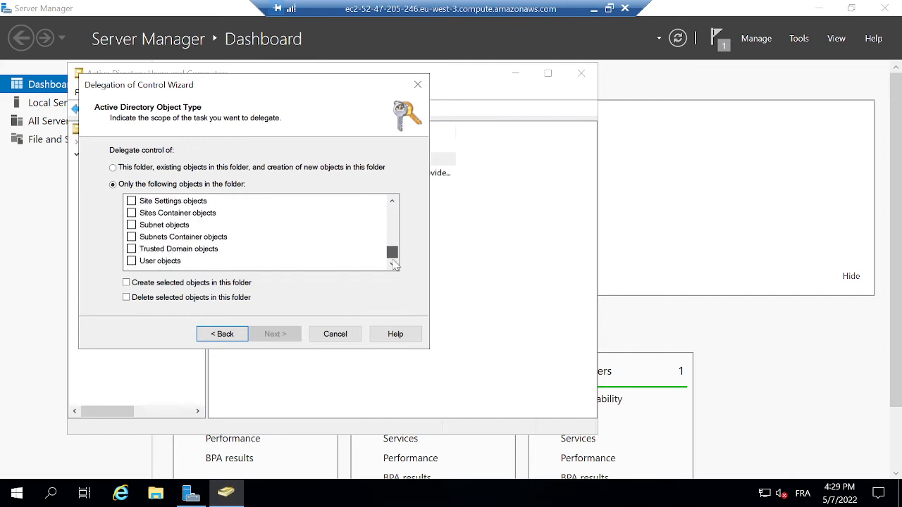
pyautogui.click(131, 261)
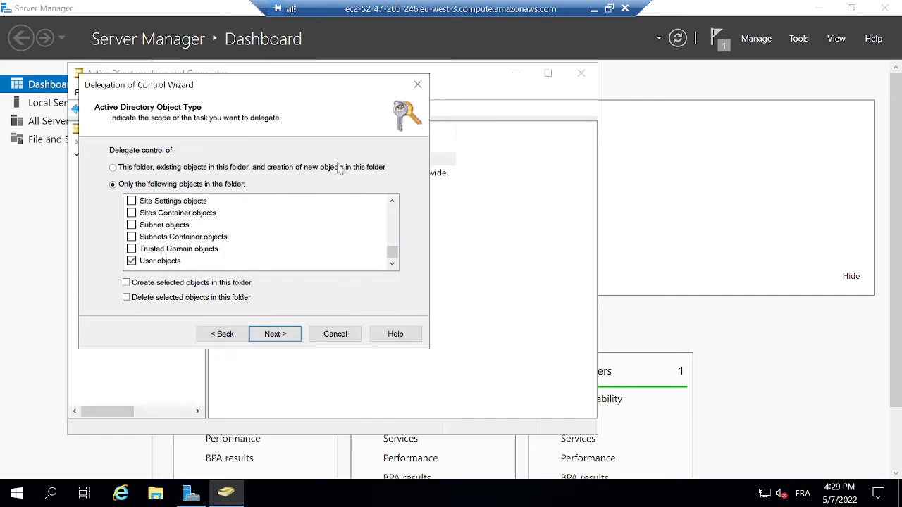
pyautogui.click(127, 298)
# Grant Read and Write permissions and complete the delegation wizard.
pyautogui.click(274, 336)
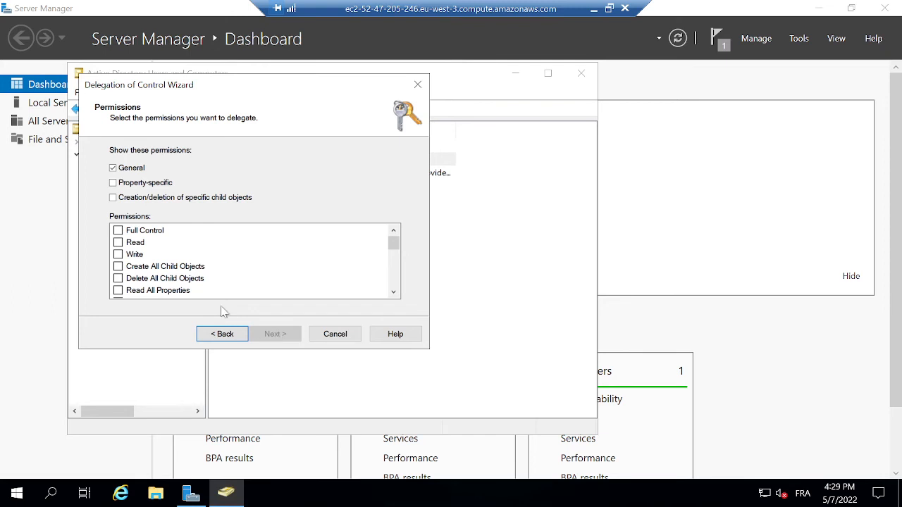
pyautogui.click(119, 243)
pyautogui.click(117, 253)
pyautogui.click(114, 183)
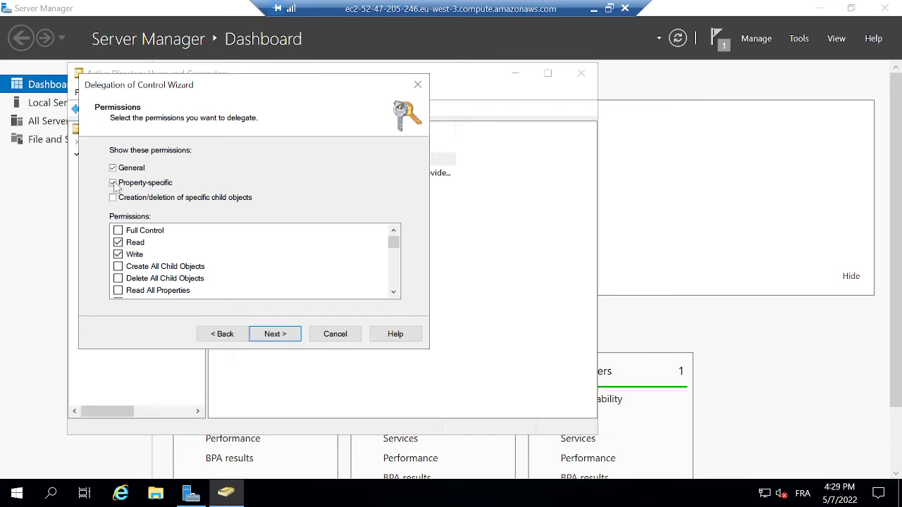
pyautogui.click(113, 183)
pyautogui.click(113, 183)
pyautogui.moveTo(393, 242); pyautogui.dragTo(401, 198)
pyautogui.click(283, 336)
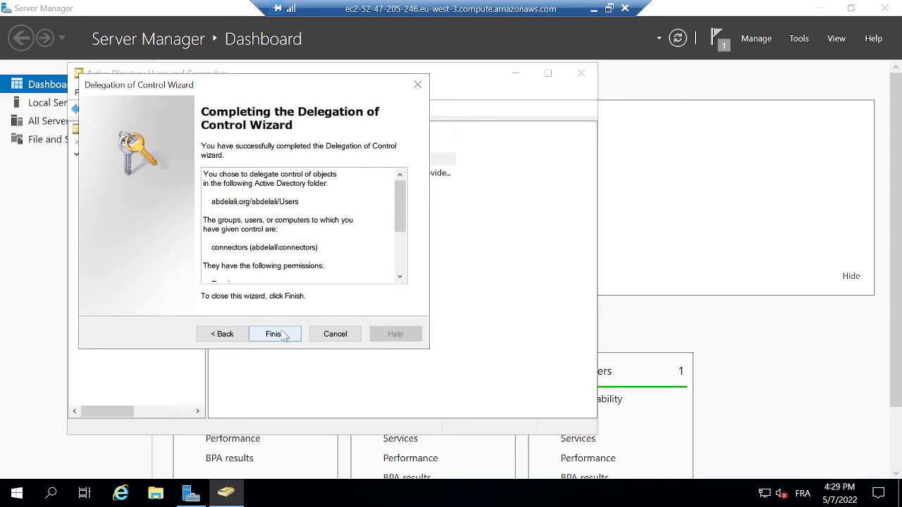
pyautogui.click(280, 335)
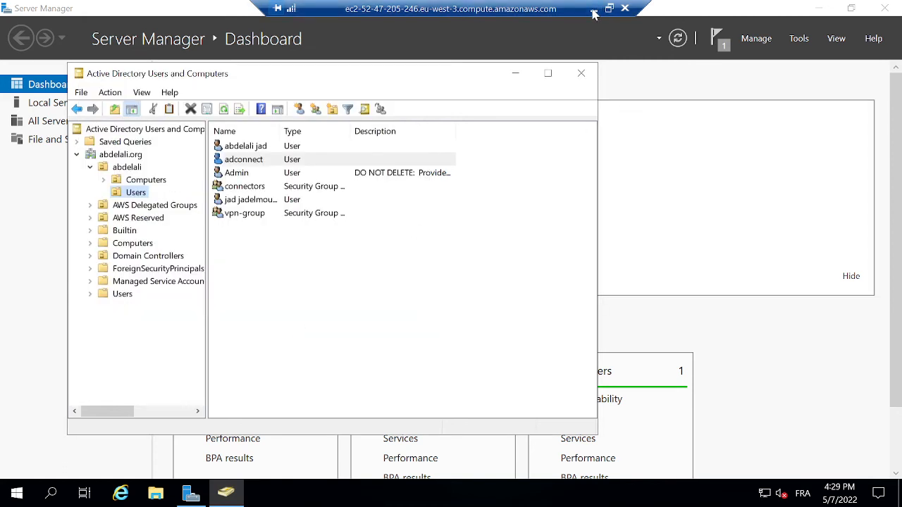
pyautogui.click(593, 10)
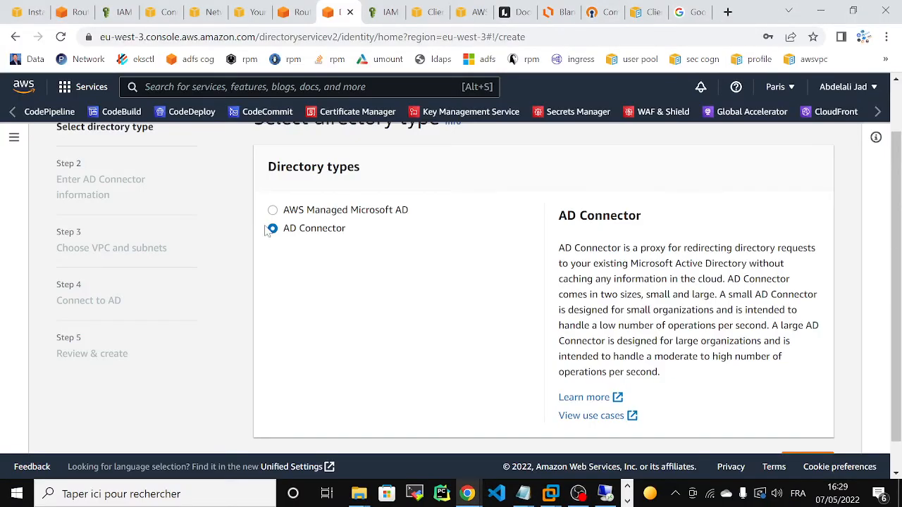
# Continue with AD Connector as the directory type, pick Small size, and advance to VPC and subnets.
pyautogui.scroll(-1, 535, 317)
pyautogui.click(805, 427)
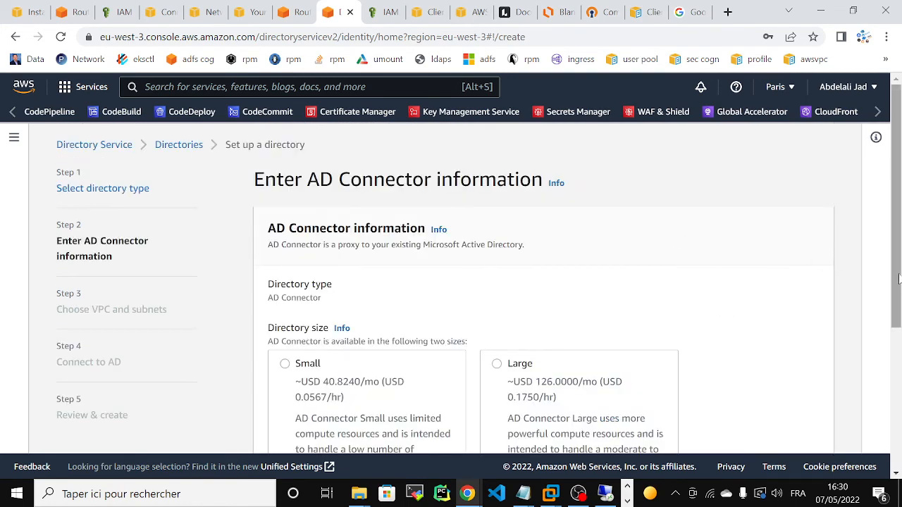
pyautogui.moveTo(899, 279); pyautogui.dragTo(901, 302)
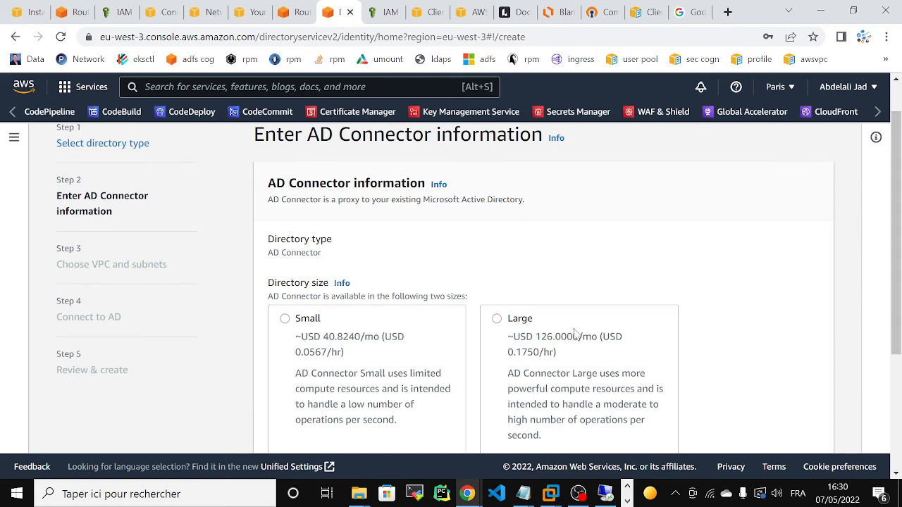
pyautogui.click(284, 320)
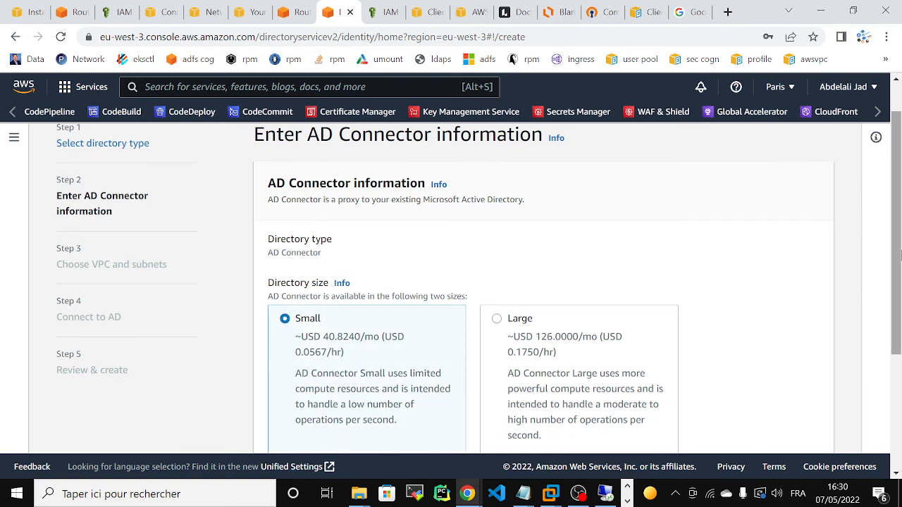
pyautogui.moveTo(898, 257); pyautogui.dragTo(889, 403)
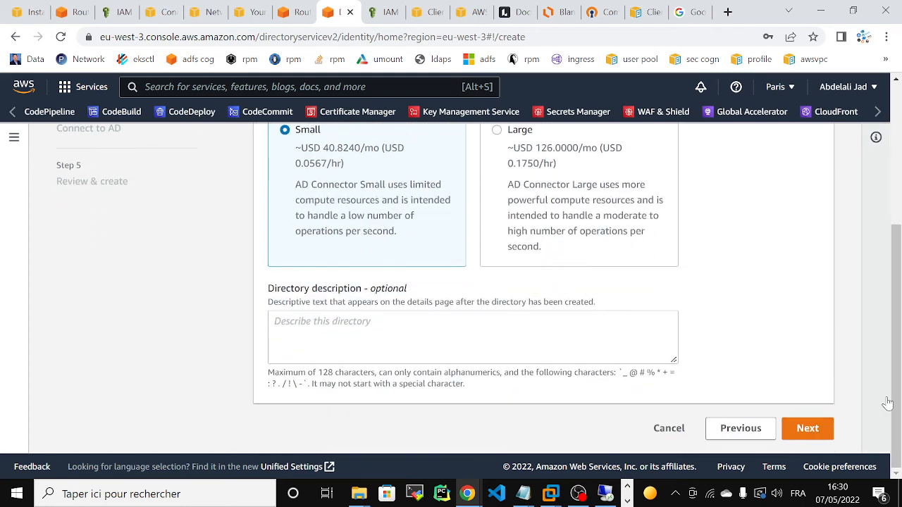
pyautogui.click(803, 429)
pyautogui.moveTo(898, 340); pyautogui.dragTo(898, 371)
pyautogui.scroll(1, 898, 372)
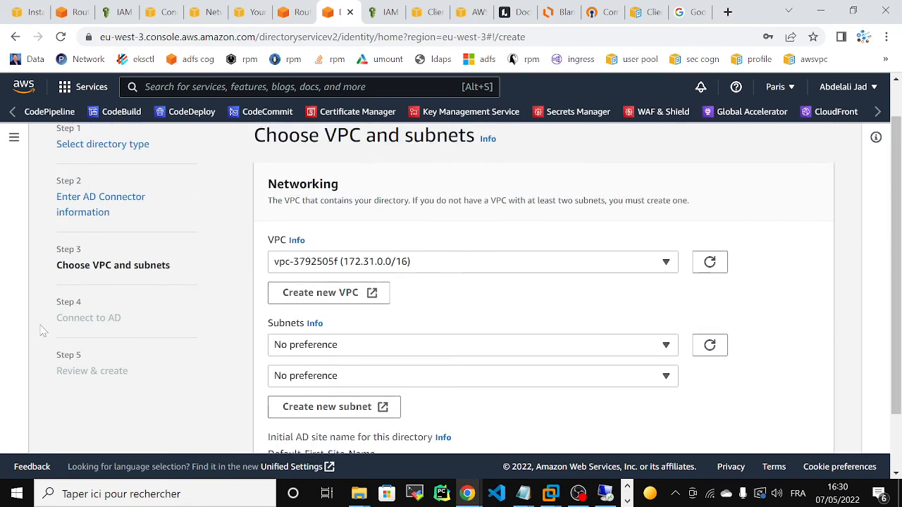
# Choose eb_vpc, with eb_private_subnet1 and eb_private_subnet2 as the connector's subnets.
pyautogui.click(447, 272)
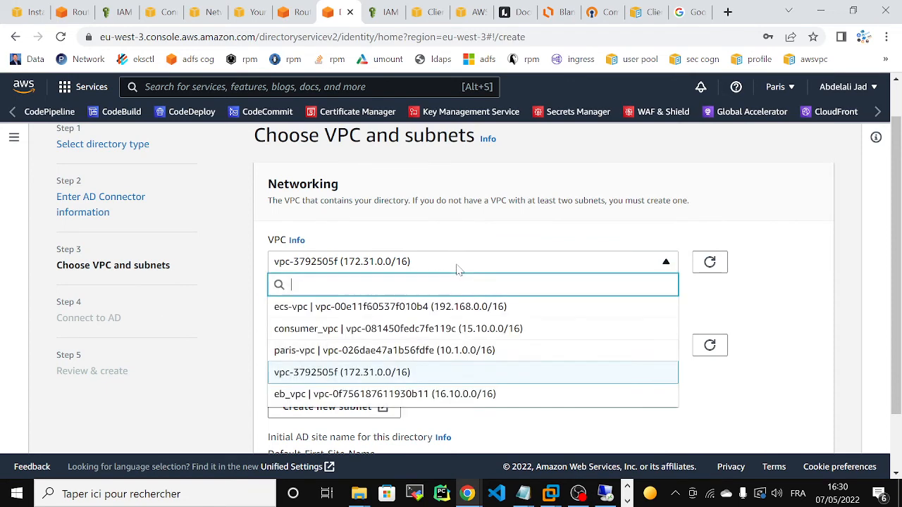
pyautogui.click(408, 398)
pyautogui.click(399, 352)
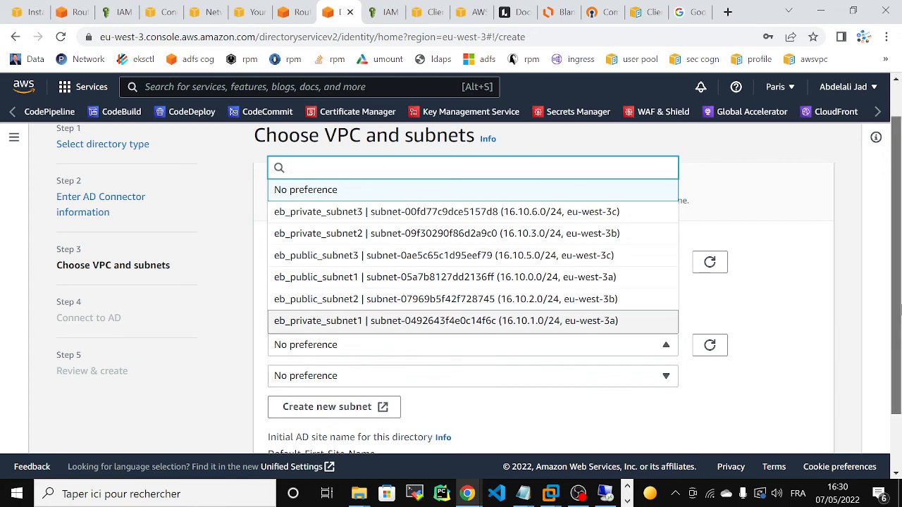
pyautogui.moveTo(900, 307); pyautogui.dragTo(900, 278)
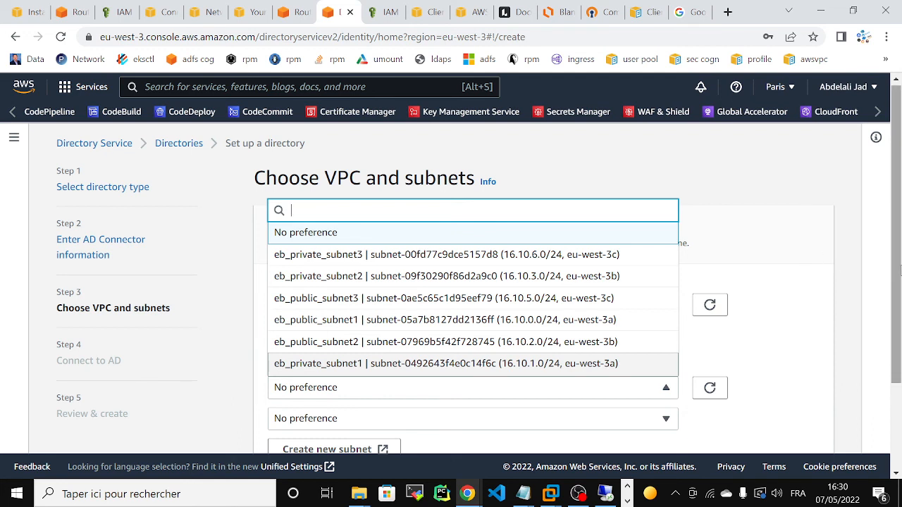
pyautogui.click(611, 364)
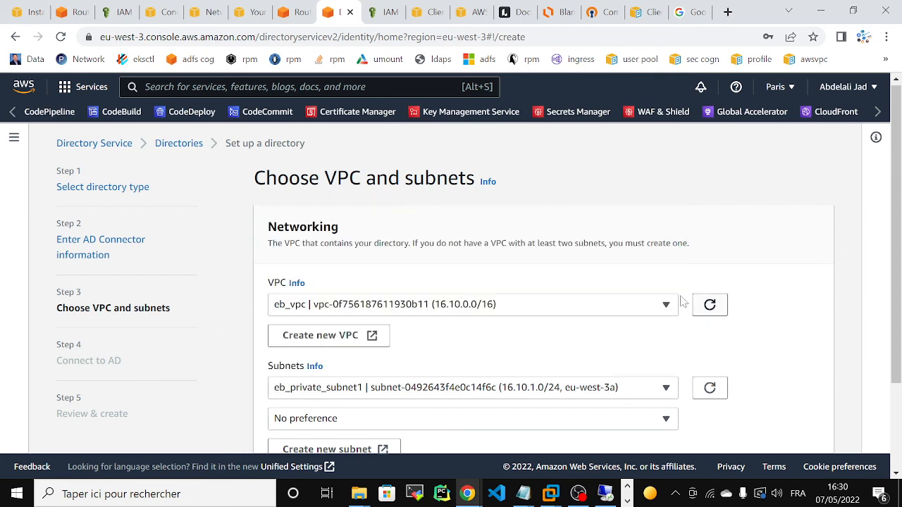
pyautogui.scroll(-2, 894, 247)
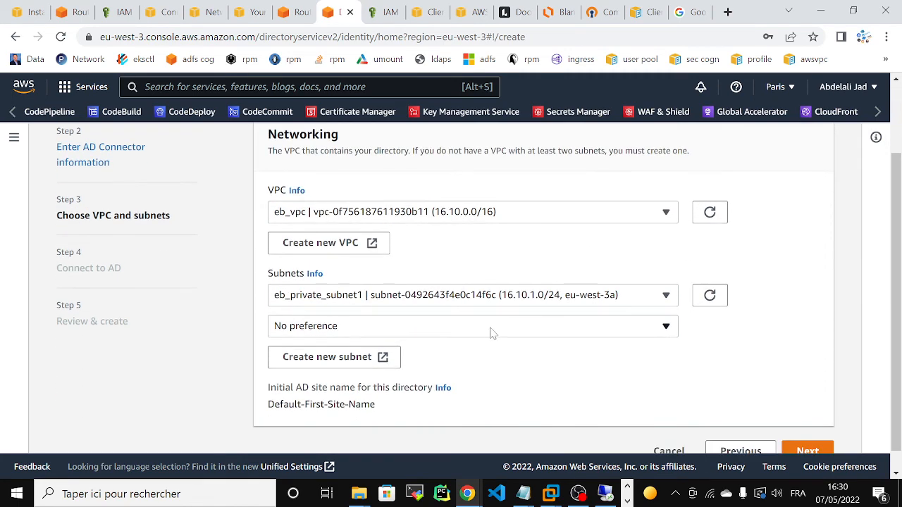
pyautogui.click(495, 334)
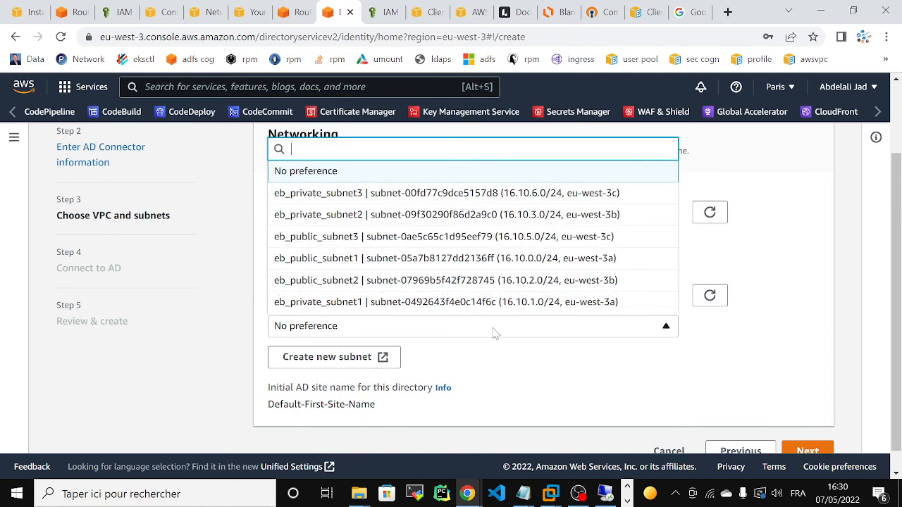
pyautogui.click(357, 214)
pyautogui.scroll(-1, 493, 286)
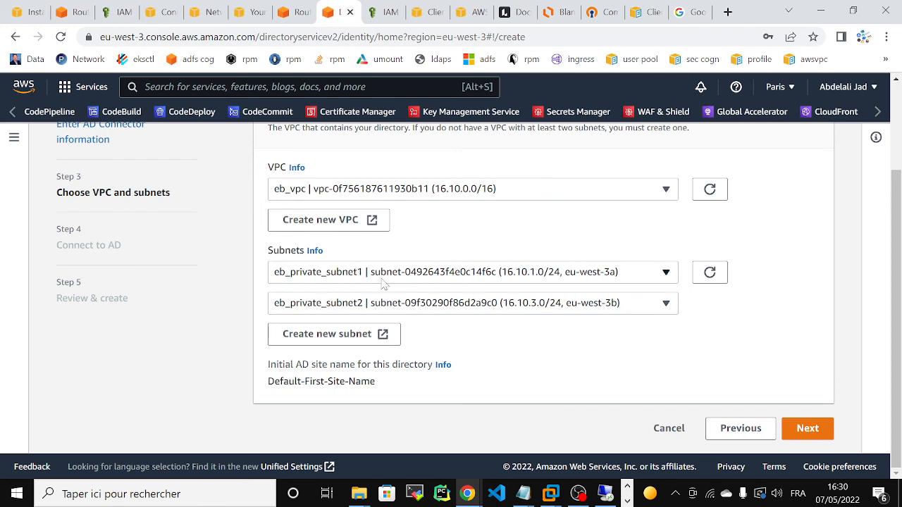
pyautogui.scroll(2, 900, 219)
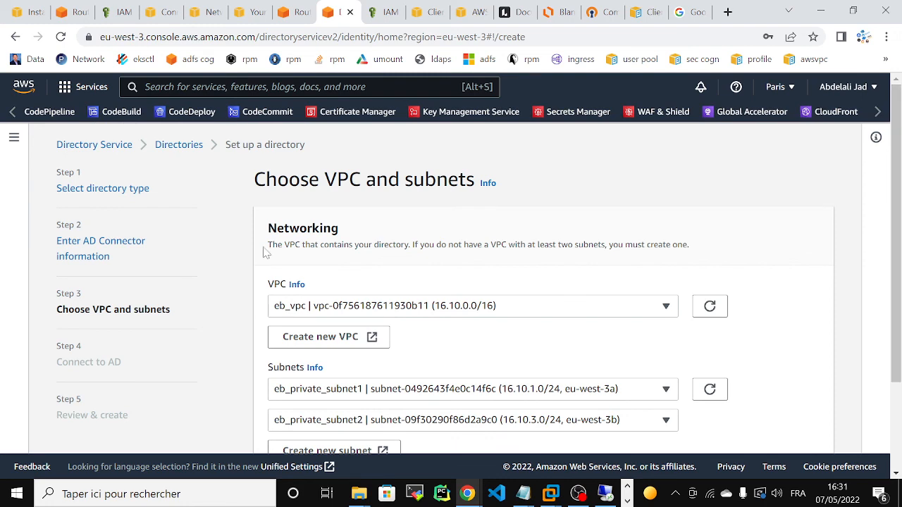
pyautogui.moveTo(901, 242); pyautogui.dragTo(900, 321)
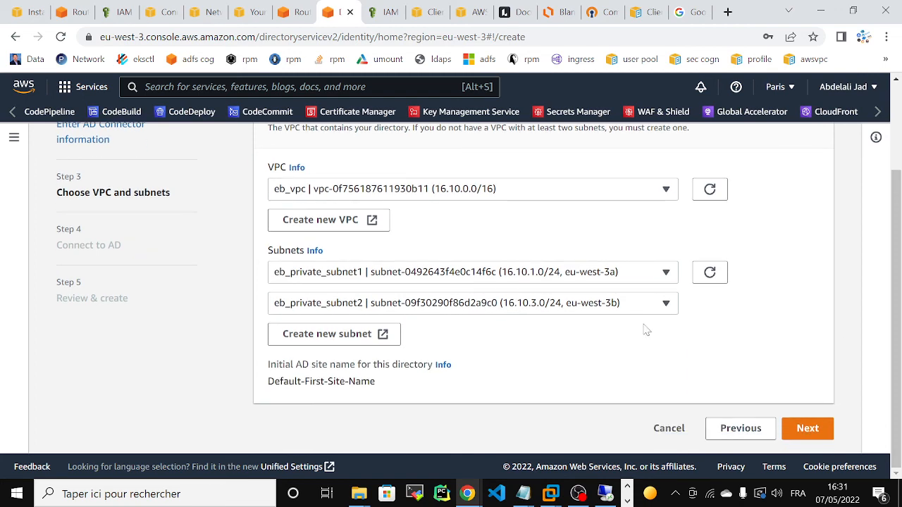
# On Connect to AD, enter directory DNS name abdelali.org and NetBIOS name abdelali.
pyautogui.click(803, 429)
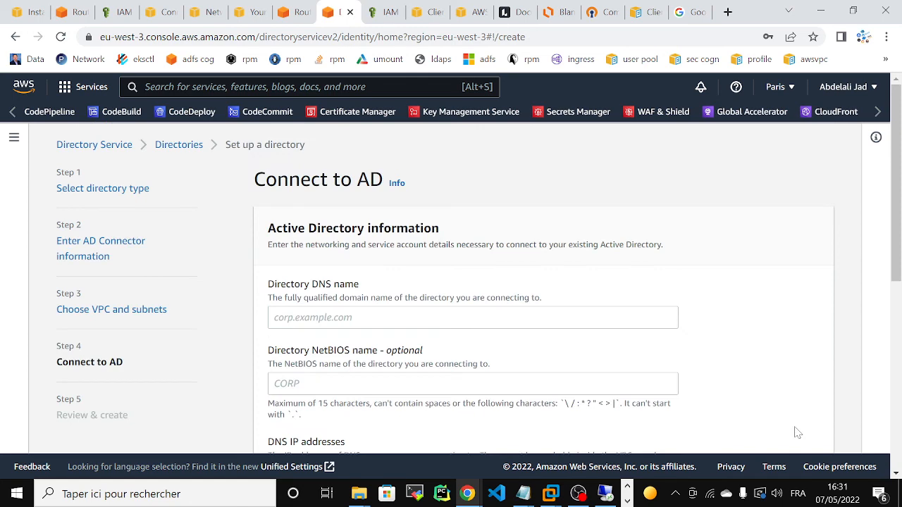
pyautogui.moveTo(896, 210); pyautogui.dragTo(896, 263)
pyautogui.click(473, 207)
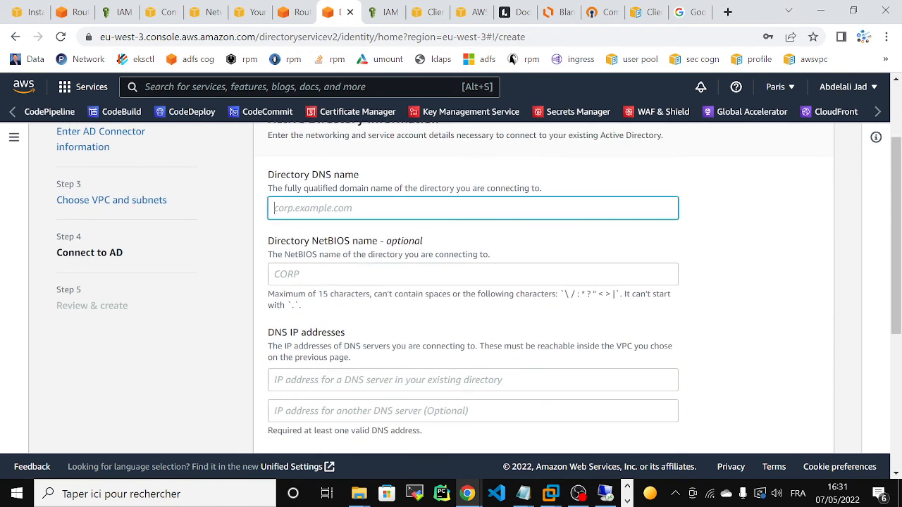
pyautogui.write('abdelali.org')
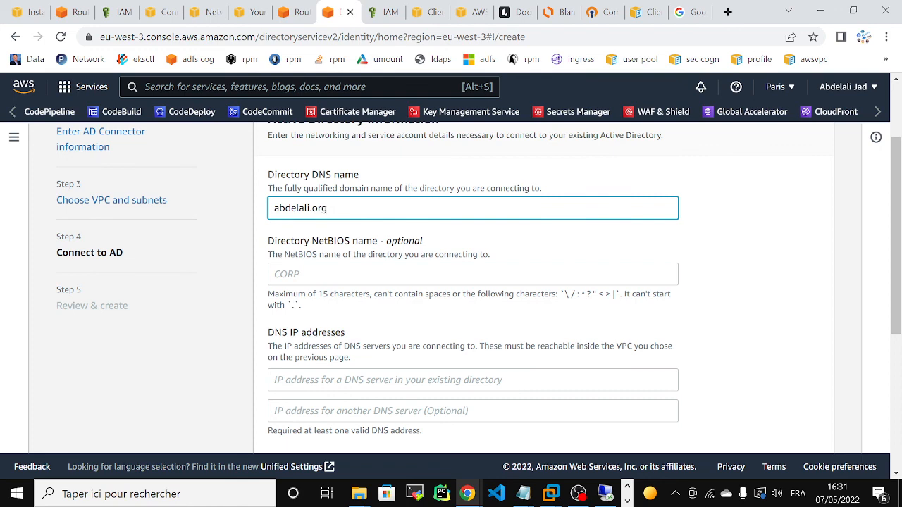
pyautogui.press('Tab')
pyautogui.write('abdelali')
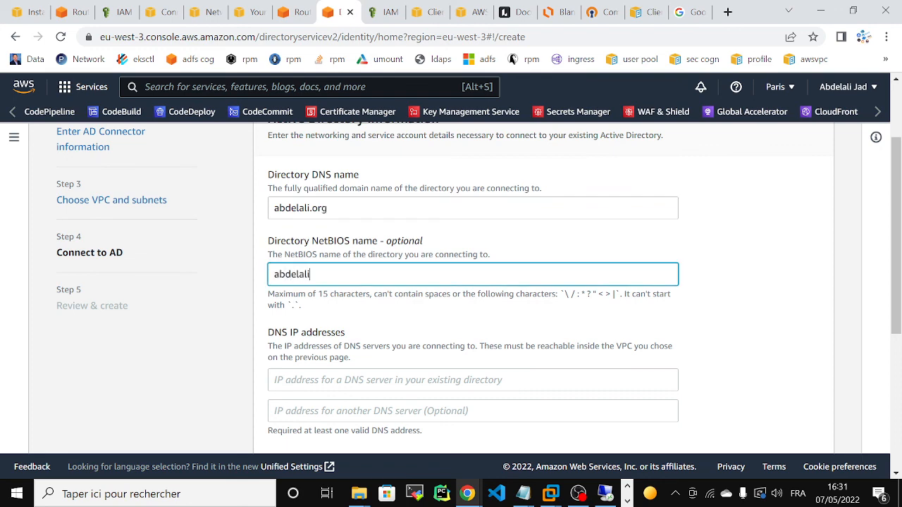
pyautogui.moveTo(896, 263); pyautogui.dragTo(896, 321)
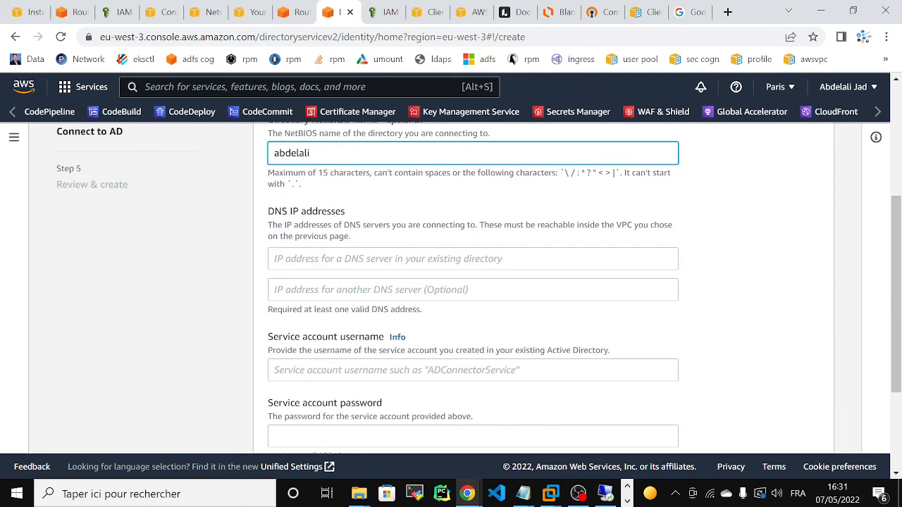
pyautogui.press('Tab')
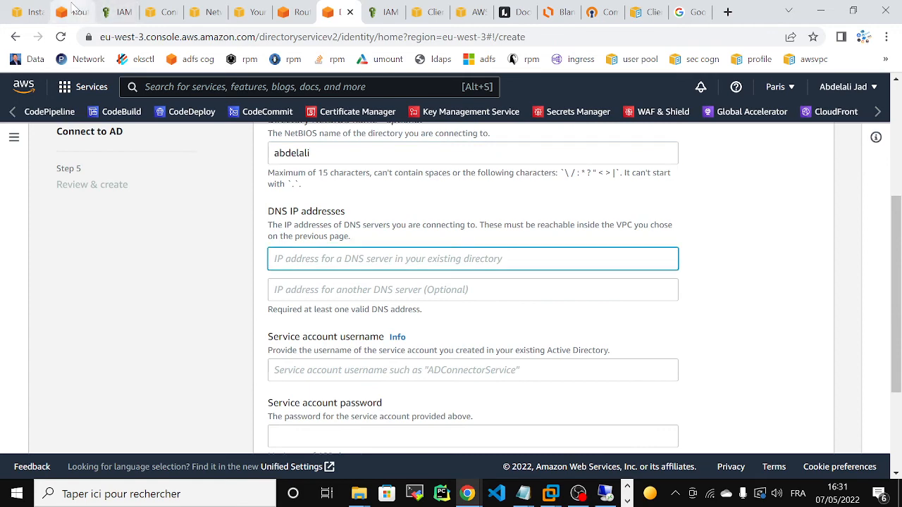
# Open the existing abdelali.org directory's details in a new Directory Service tab and copy 16.10.1.10.
pyautogui.click(295, 12)
pyautogui.click(339, 12)
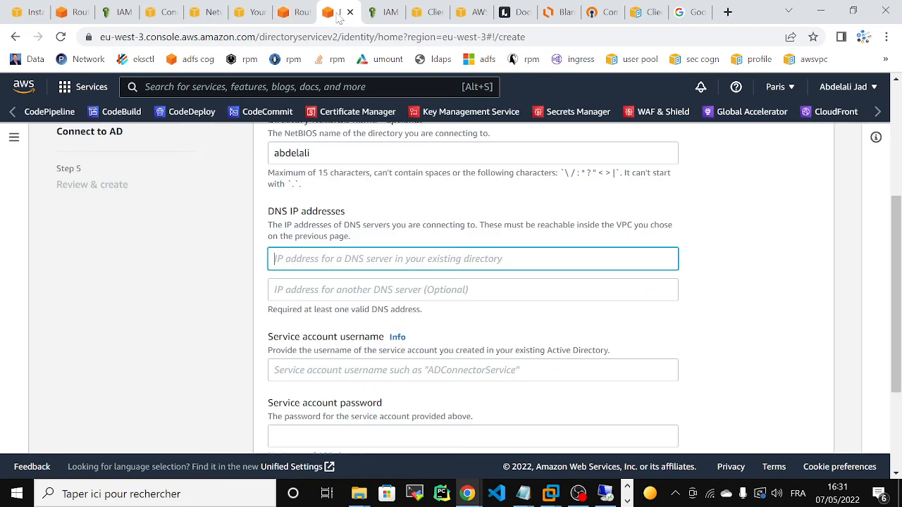
pyautogui.click(13, 113)
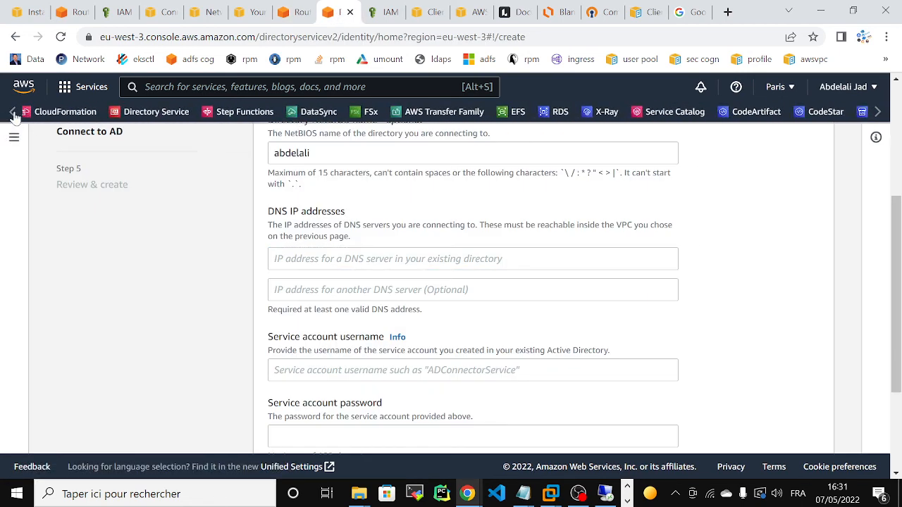
pyautogui.rightClick(138, 116)
pyautogui.click(196, 127)
pyautogui.click(370, 11)
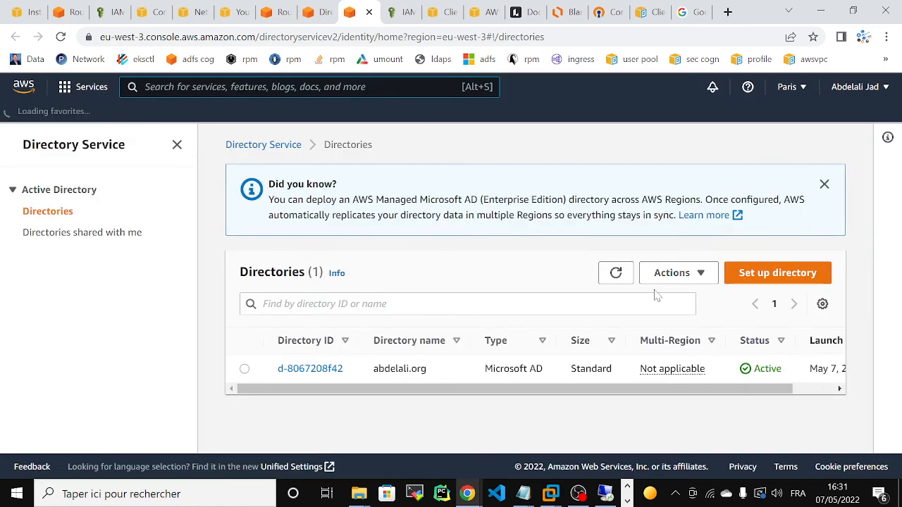
pyautogui.click(310, 368)
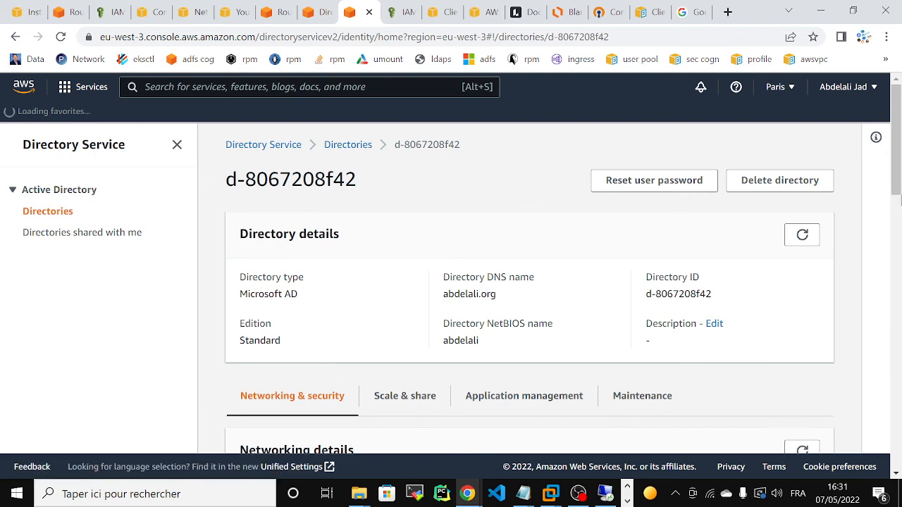
pyautogui.scroll(-4, 456, 304)
pyautogui.moveTo(444, 306); pyautogui.dragTo(533, 318)
pyautogui.hotkey('ctrl', 'c')
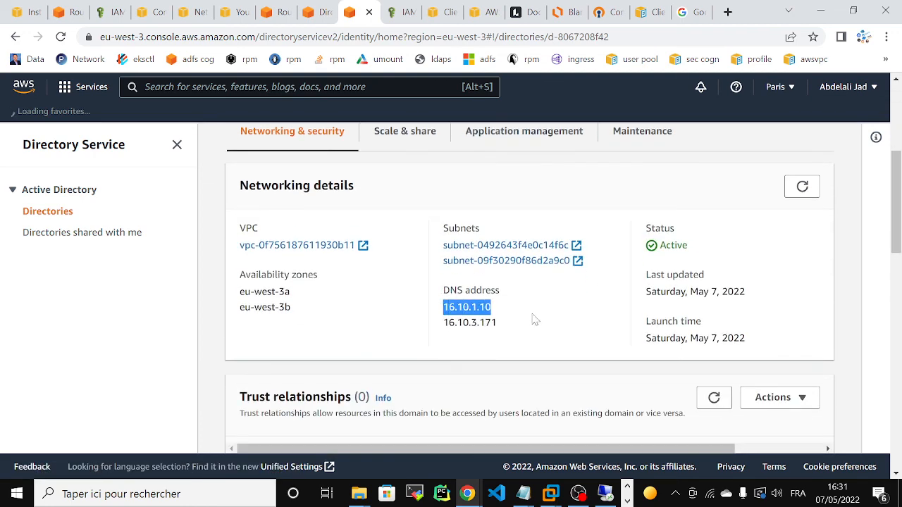
# Fill in DNS IP addresses 16.10.1.10 and 16.10.3.171 copied from the existing directory.
pyautogui.click(309, 12)
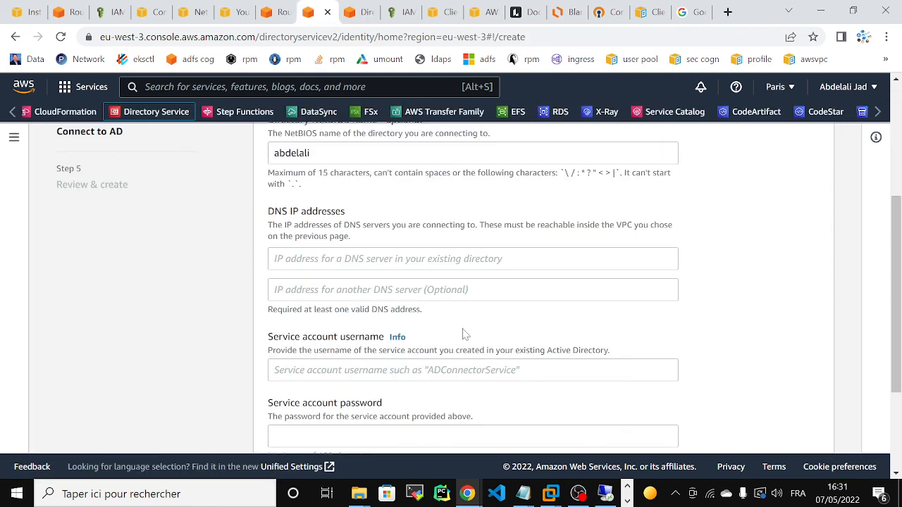
pyautogui.hotkey('ctrl', 'v')
pyautogui.press('Tab')
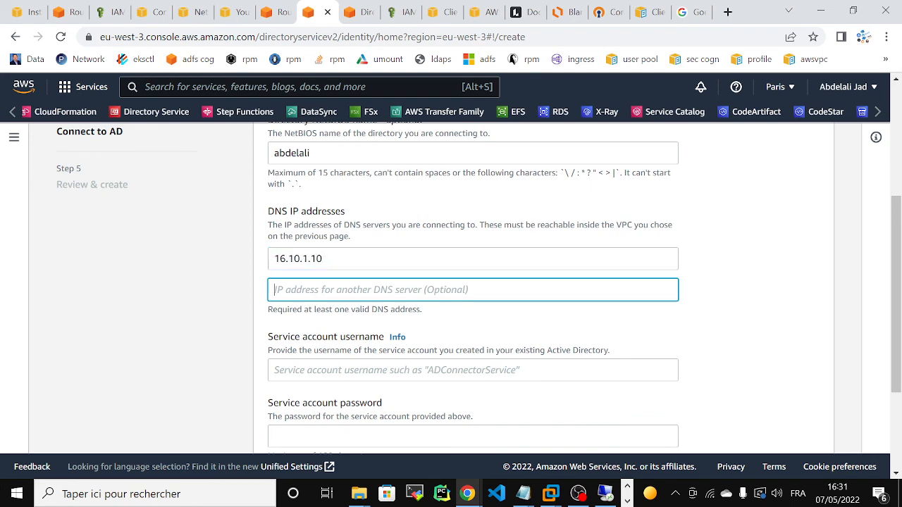
pyautogui.click(347, 14)
pyautogui.moveTo(438, 311)
pyautogui.mouseDown()
pyautogui.moveTo(503, 322)
pyautogui.moveTo(500, 335)
pyautogui.moveTo(444, 323)
pyautogui.mouseUp()
pyautogui.hotkey('ctrl', 'c')
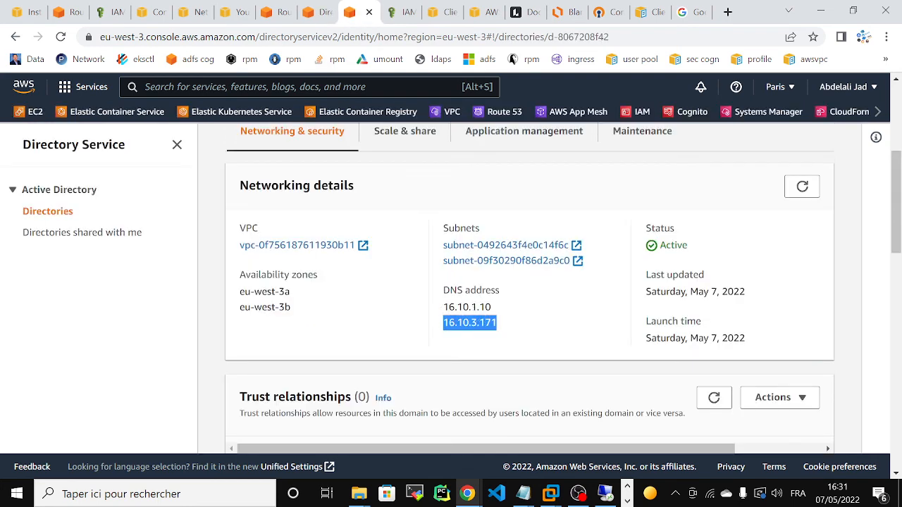
pyautogui.click(310, 12)
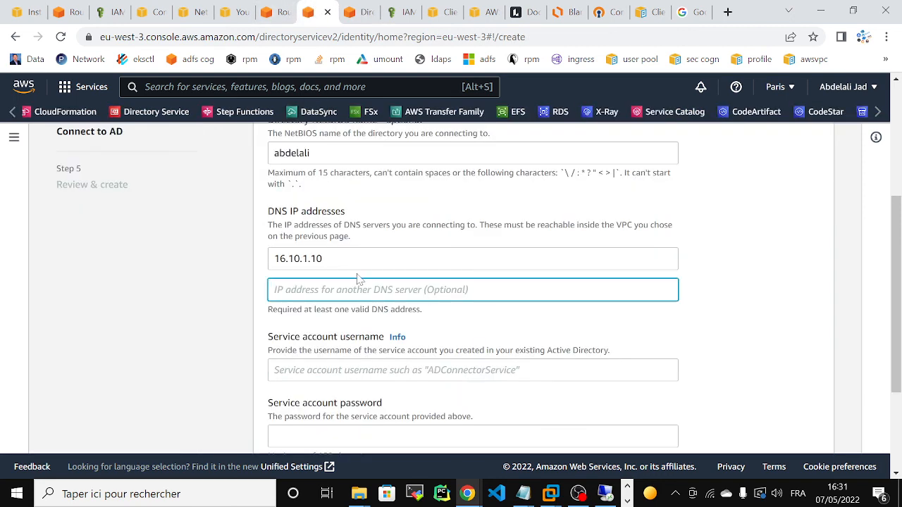
pyautogui.hotkey('ctrl', 'v')
# Enter service account adconnect with its password and proceed to Review & create.
pyautogui.click(317, 336)
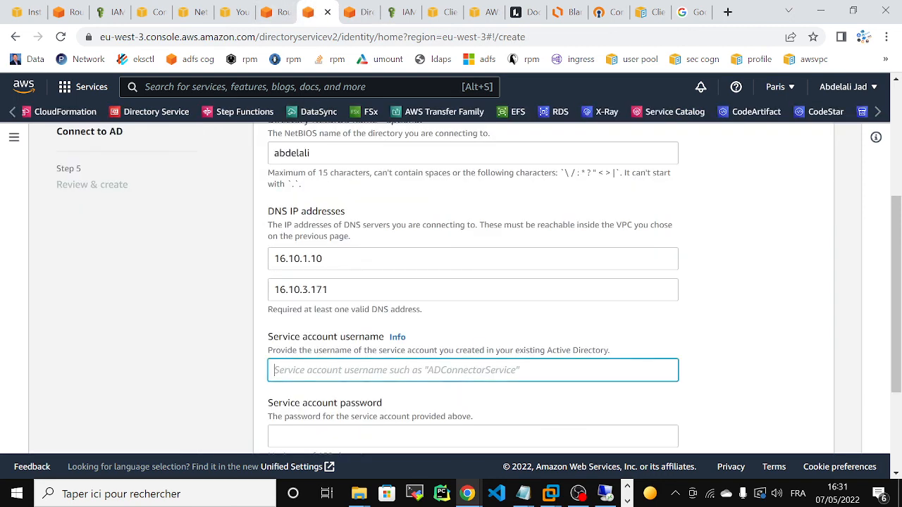
pyautogui.write('adco')
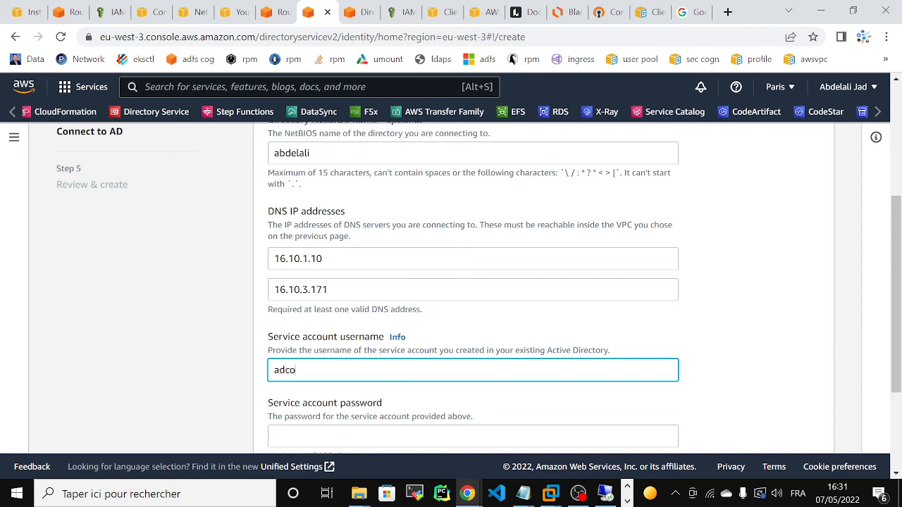
pyautogui.write('nnect')
pyautogui.scroll(-2, 770, 305)
pyautogui.press('Tab')
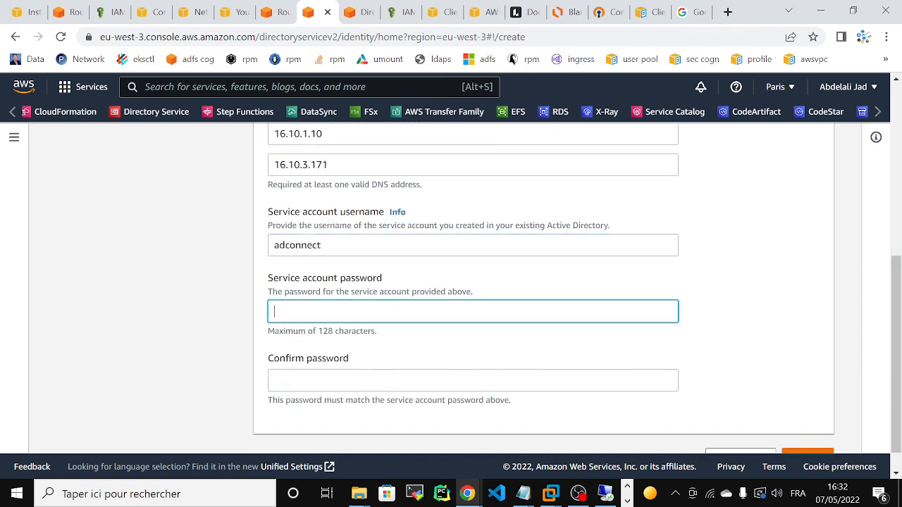
pyautogui.write('•')
pyautogui.press('Tab')
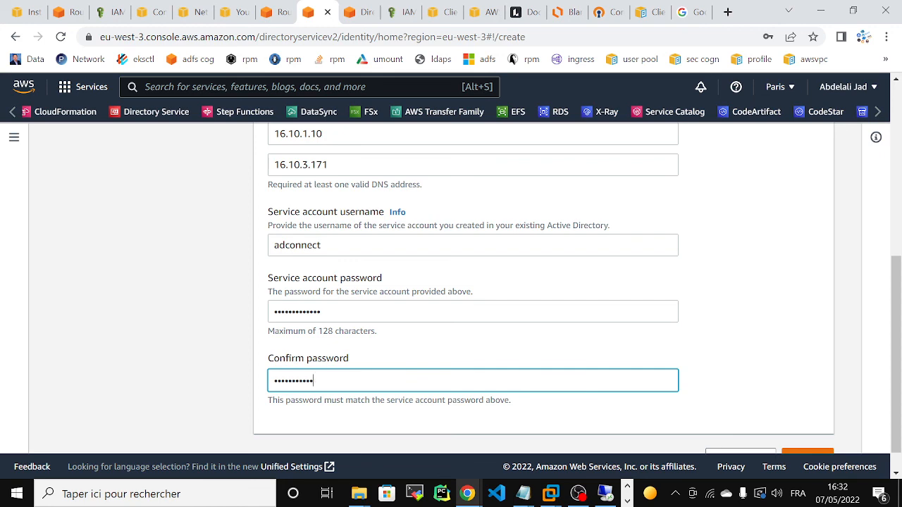
pyautogui.scroll(-1, 869, 418)
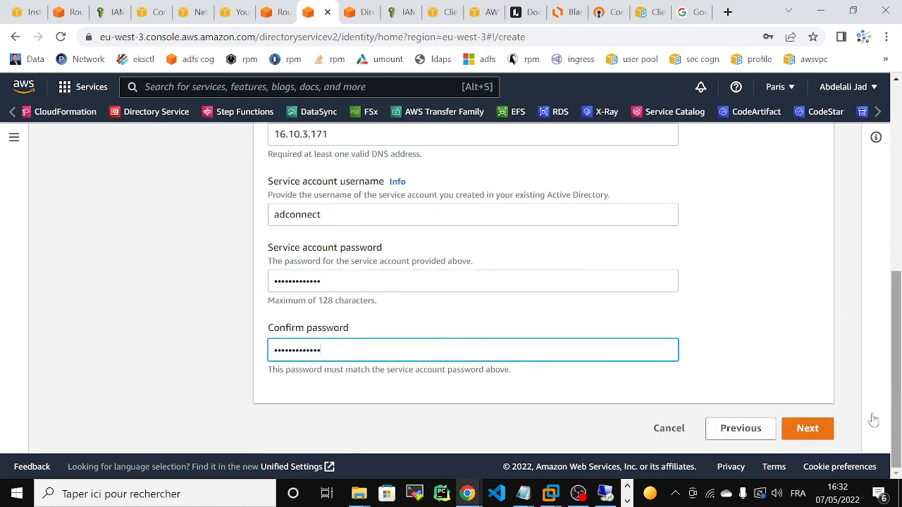
pyautogui.click(808, 427)
pyautogui.scroll(-5, 862, 250)
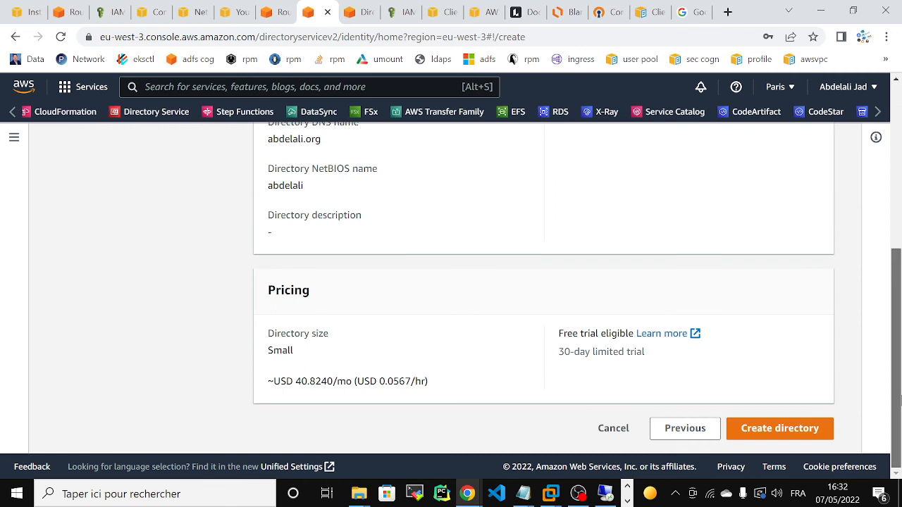
# Create the AD Connector and wait for d-8067208f93 to appear as Creating in Directories.
pyautogui.click(785, 424)
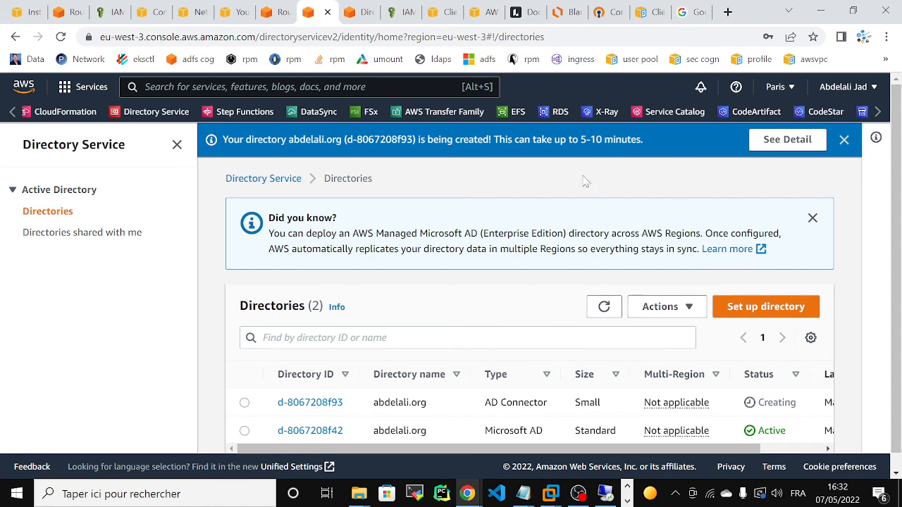
pyautogui.scroll(-1, 899, 303)
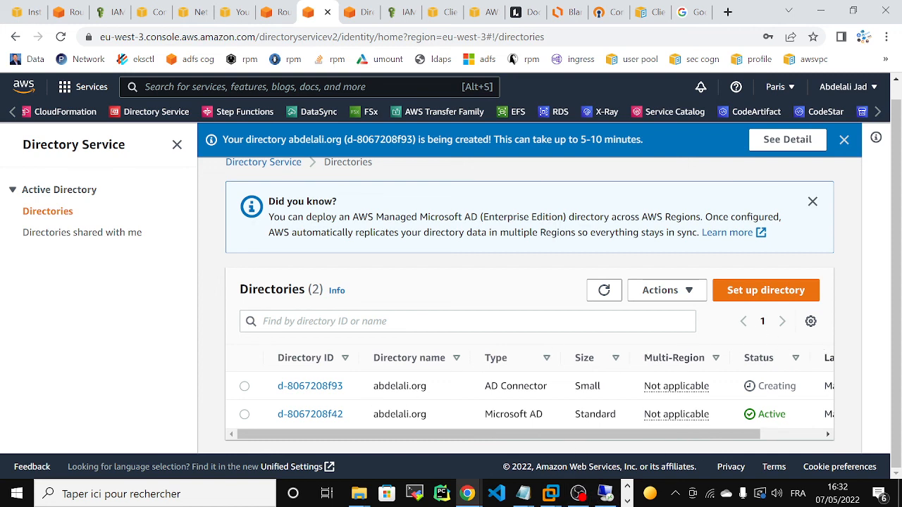
pyautogui.moveTo(578, 493)
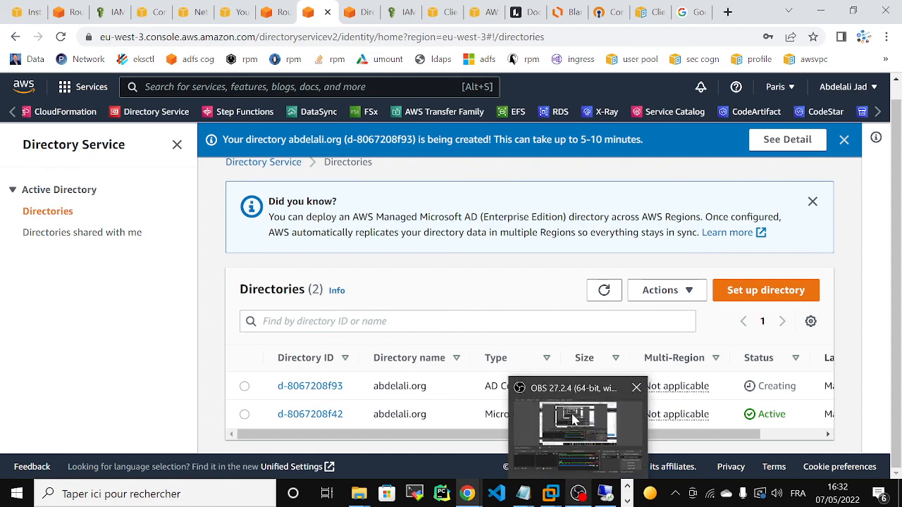